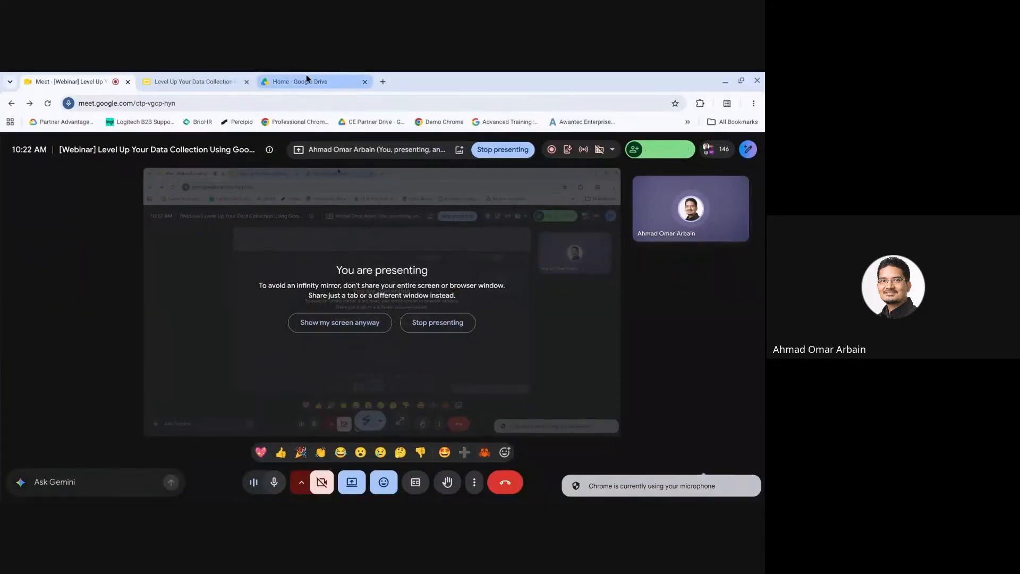
Open forms.google.com in a new browser tab and open the recent Untitled form.
{"action": "left_click", "coordinate": [310, 79]}
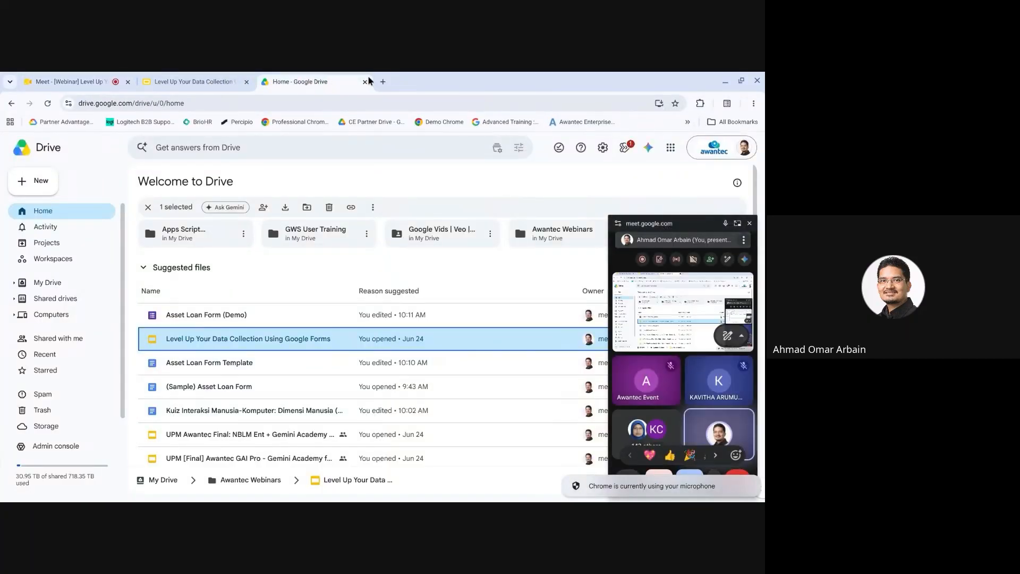
{"action": "left_click", "coordinate": [382, 81]}
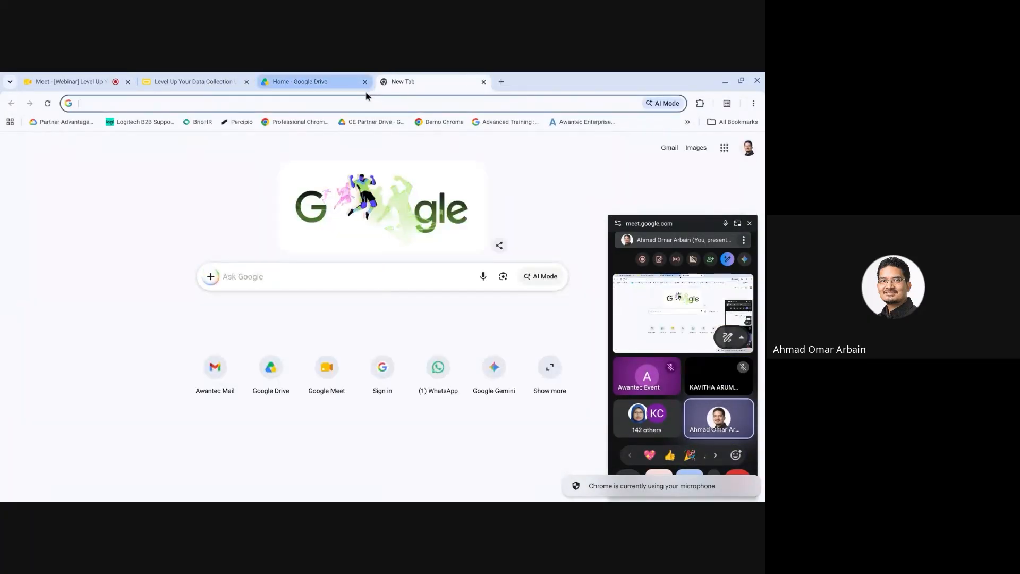
{"action": "type", "text": "forms.google.com"}
{"action": "key", "text": "Return"}
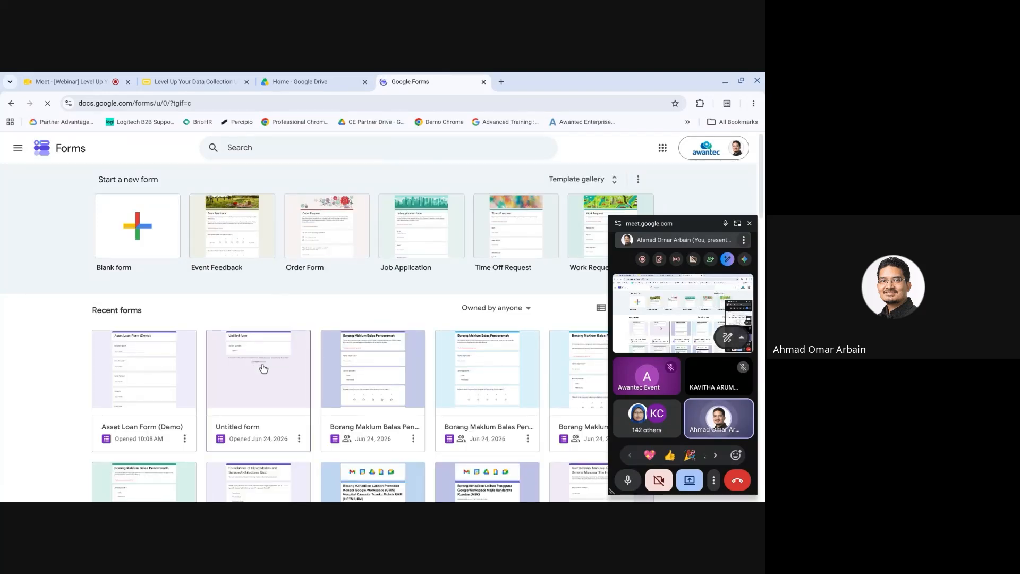
{"action": "scroll", "coordinate": [262, 366], "scroll_direction": "down", "scroll_amount": 1}
{"action": "scroll", "coordinate": [255, 367], "scroll_direction": "up", "scroll_amount": 1}
{"action": "left_click", "coordinate": [248, 375]}
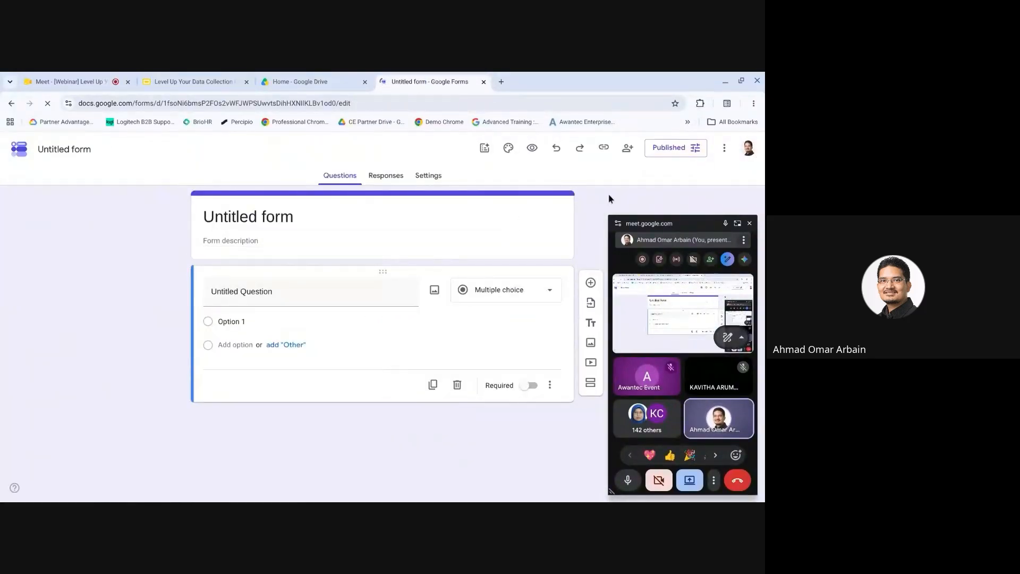
Open the published form's settings for a close date or response limit.
{"action": "left_click", "coordinate": [659, 152]}
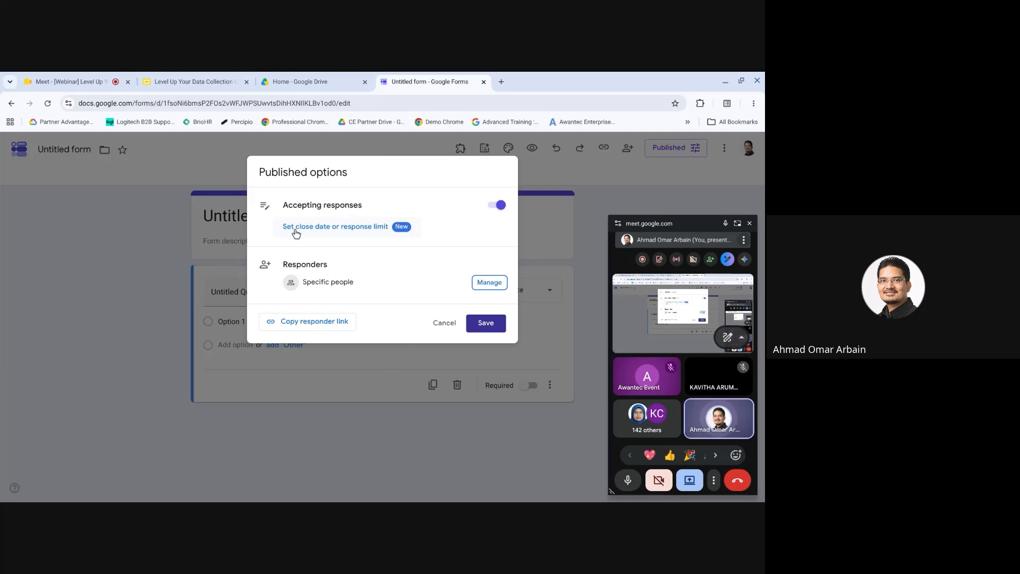
{"action": "left_click", "coordinate": [321, 232]}
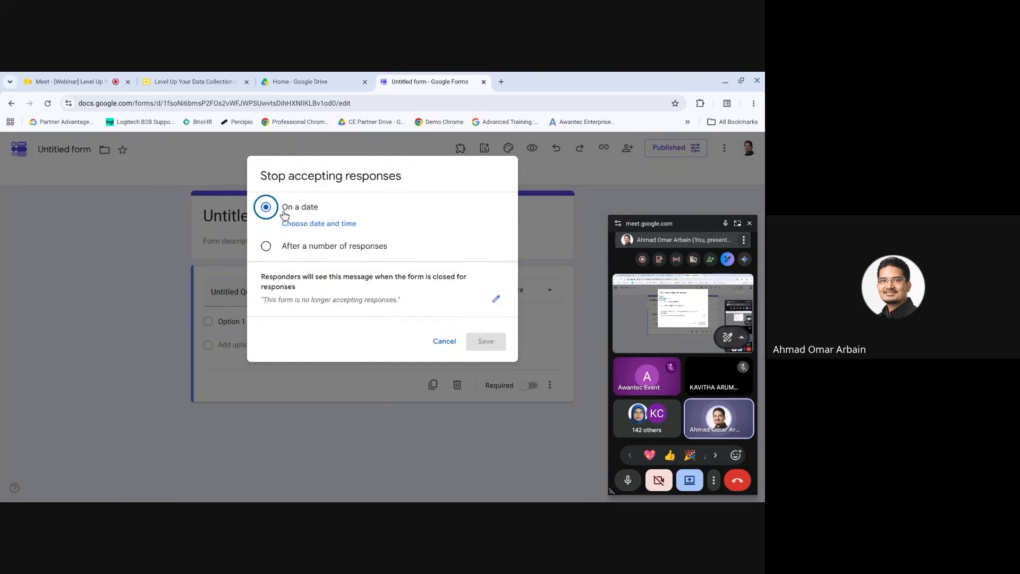
Set the form to stop accepting responses on June 25, 2026 at 12:00 PM.
{"action": "left_click", "coordinate": [312, 224]}
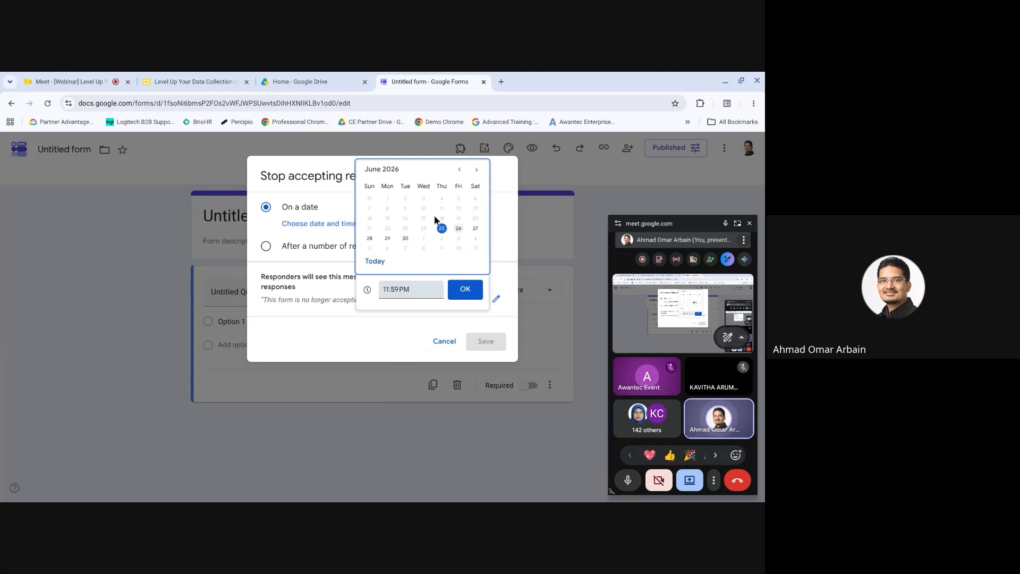
{"action": "left_click", "coordinate": [458, 228]}
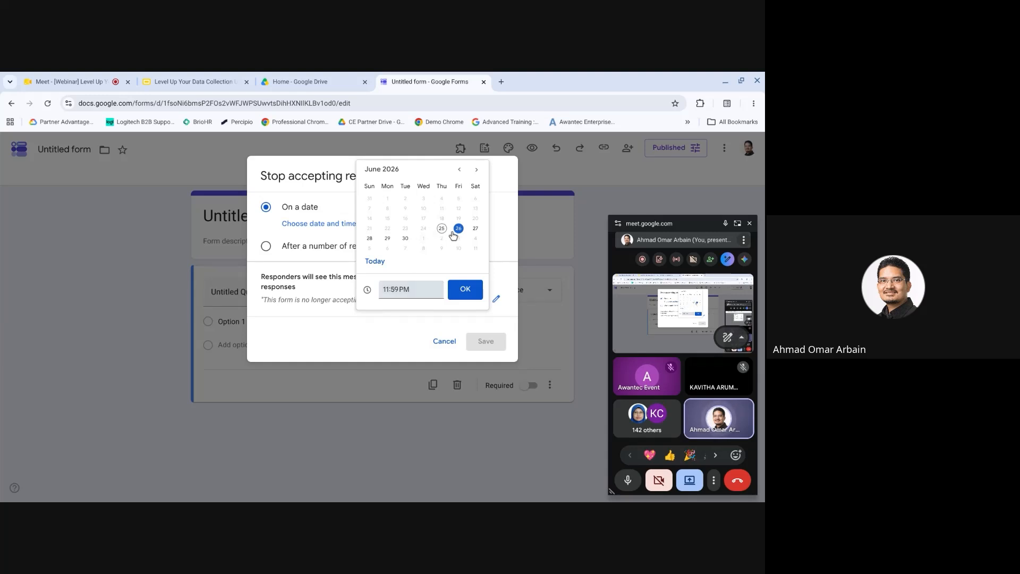
{"action": "left_click", "coordinate": [443, 229]}
{"action": "left_click", "coordinate": [410, 287]}
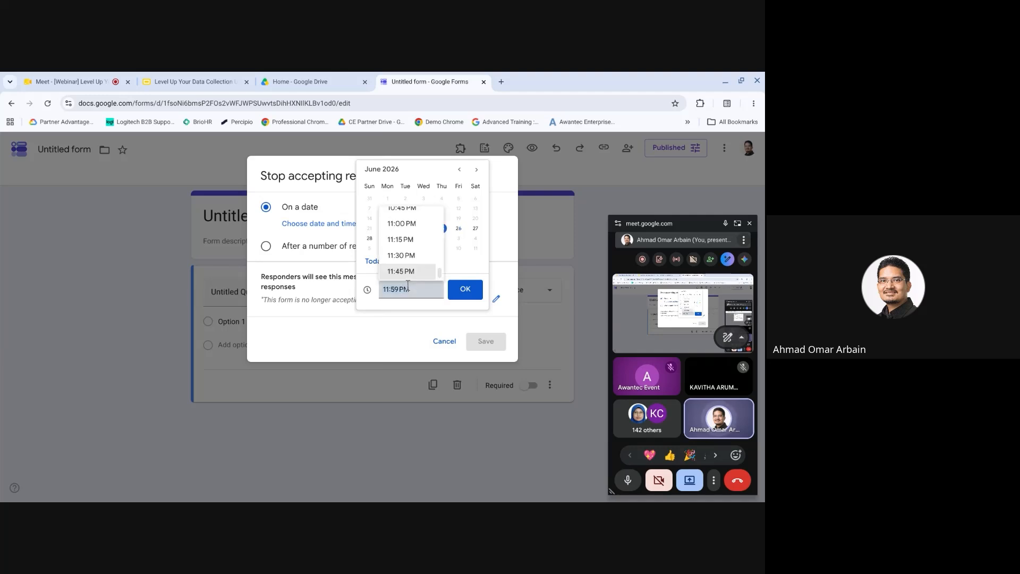
{"action": "scroll", "coordinate": [415, 271], "scroll_direction": "up", "scroll_amount": 10}
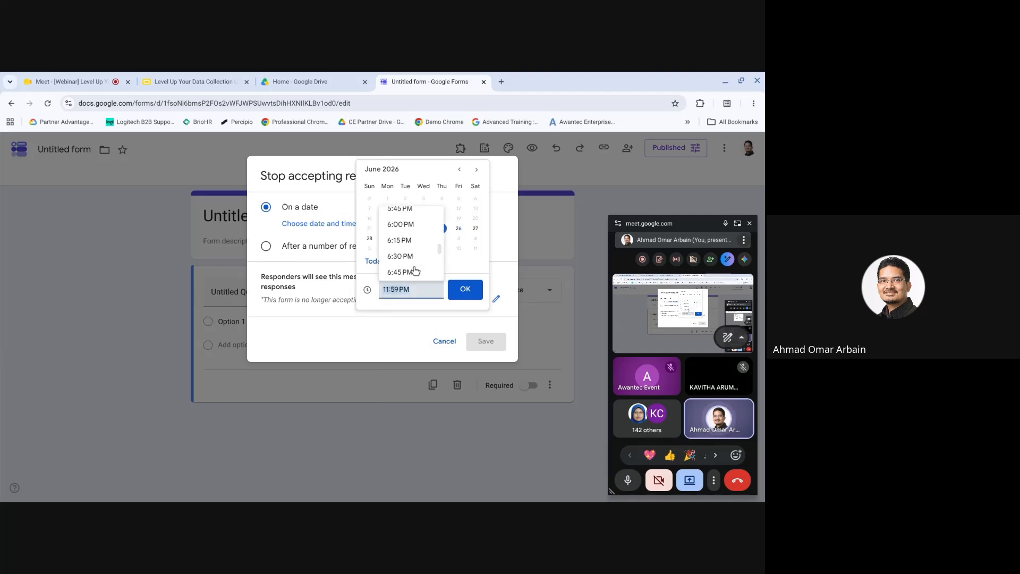
{"action": "scroll", "coordinate": [412, 263], "scroll_direction": "up", "scroll_amount": 4}
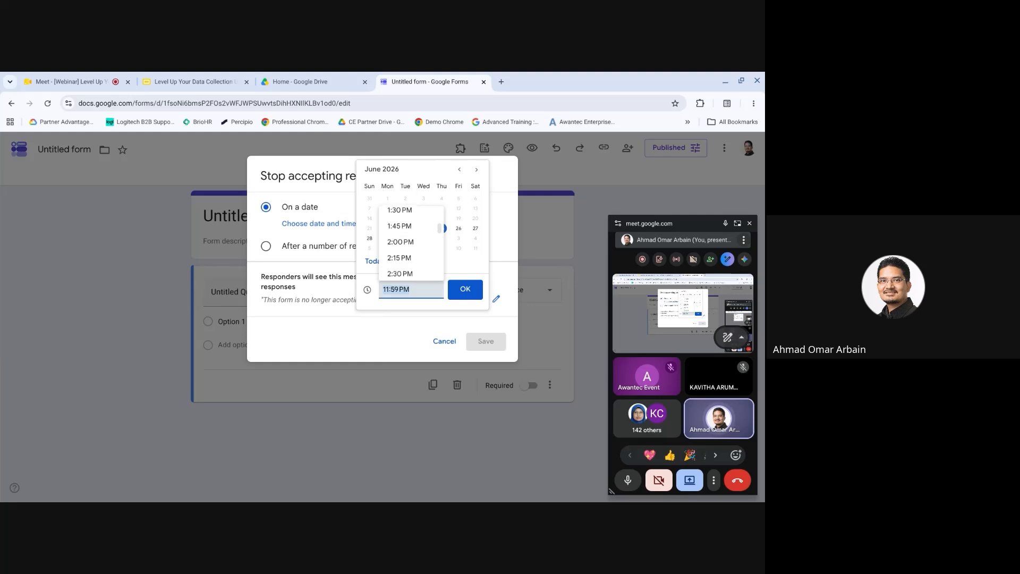
{"action": "scroll", "coordinate": [412, 263], "scroll_direction": "up", "scroll_amount": 2}
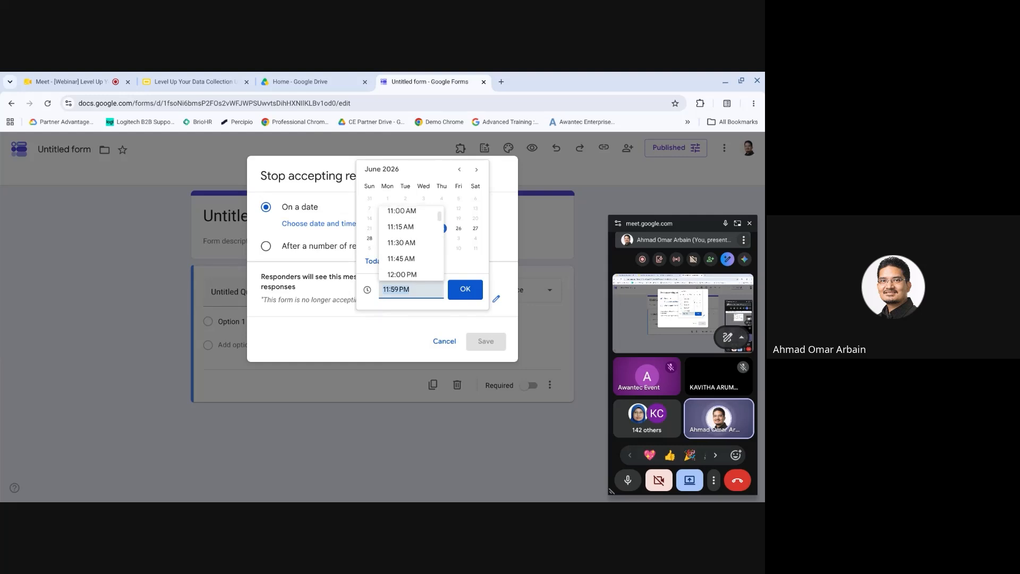
{"action": "left_click", "coordinate": [406, 277]}
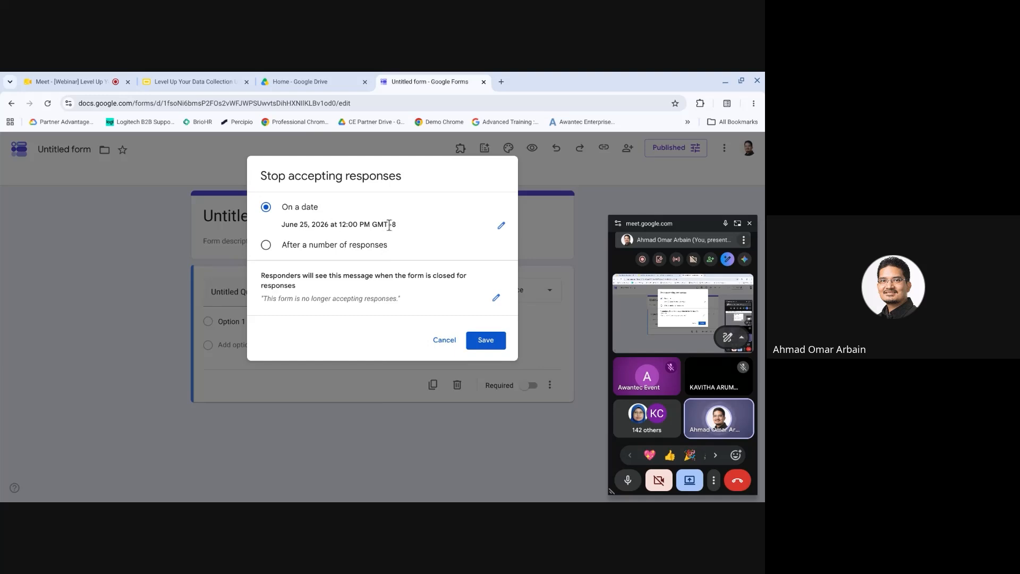
{"action": "left_click_drag", "start_coordinate": [373, 226], "coordinate": [397, 225]}
Make the form stop accepting responses after 100 responses instead of on a date.
{"action": "left_click", "coordinate": [266, 245]}
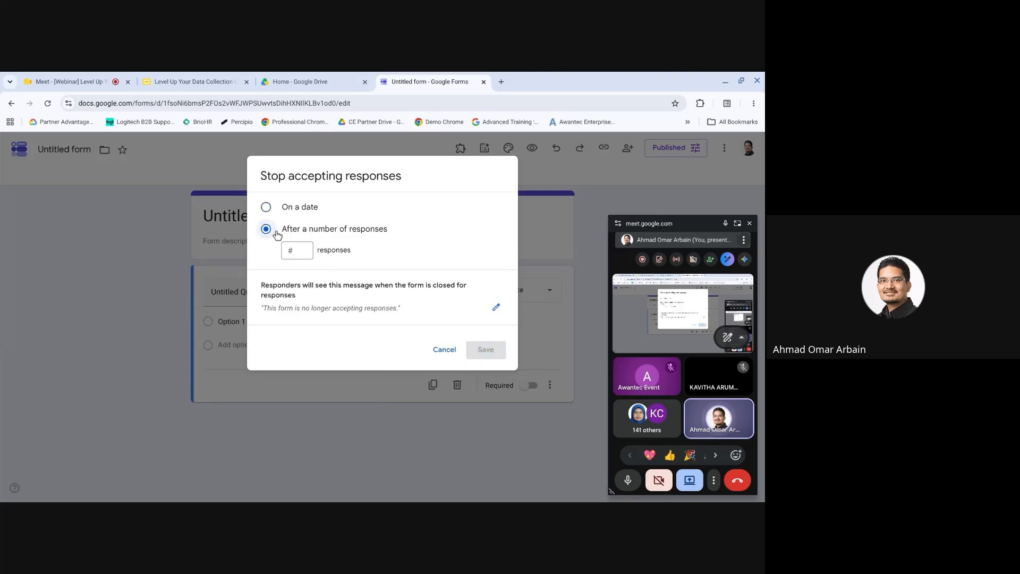
{"action": "left_click", "coordinate": [299, 249]}
{"action": "type", "text": "100"}
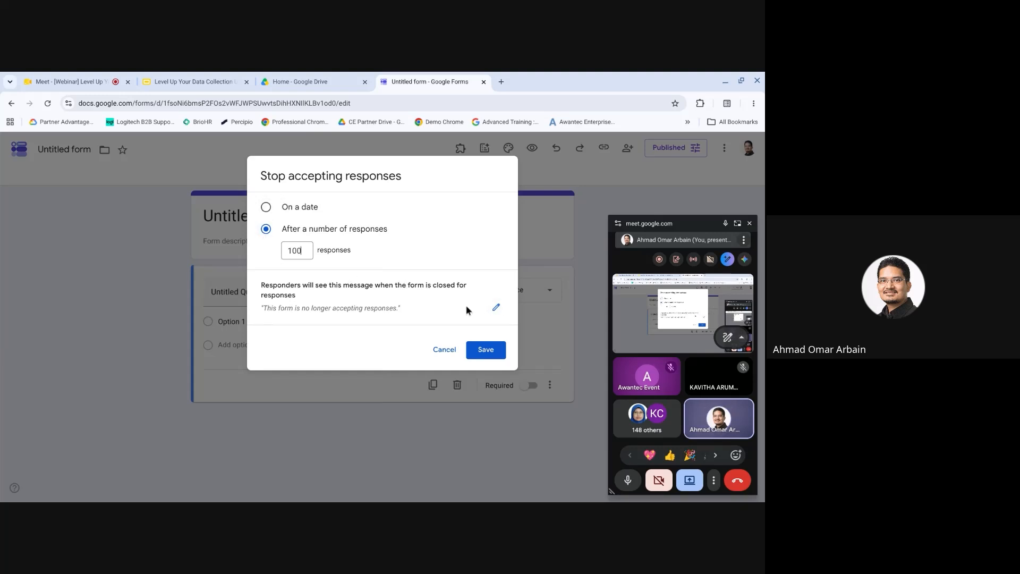
Change the closed-form message to "Pendaftaran telah ditutup. Terima kasih.", save the response limit settings and leave the published options.
{"action": "left_click", "coordinate": [494, 310]}
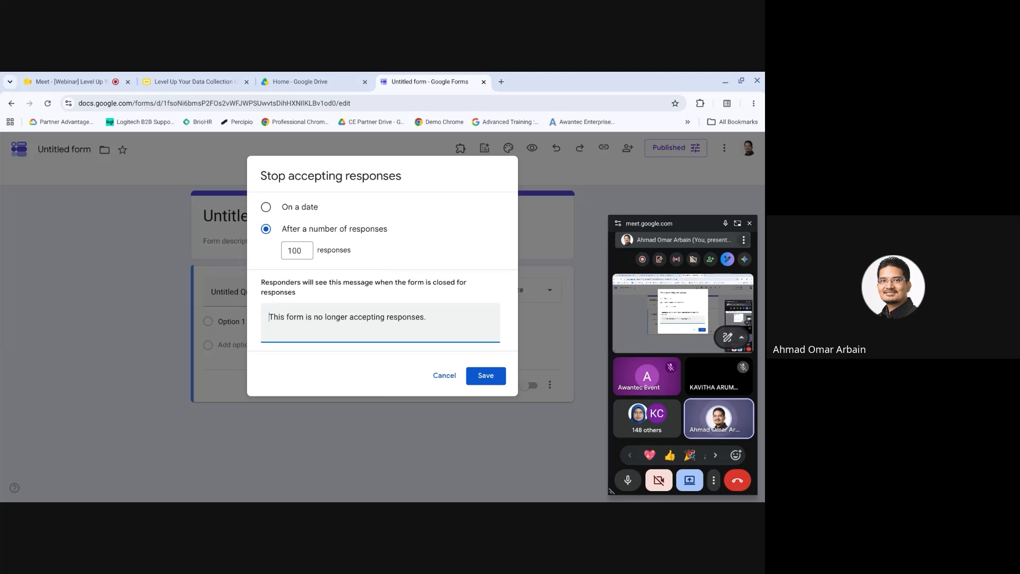
{"action": "key", "text": "ctrl+a"}
{"action": "type", "text": "P"}
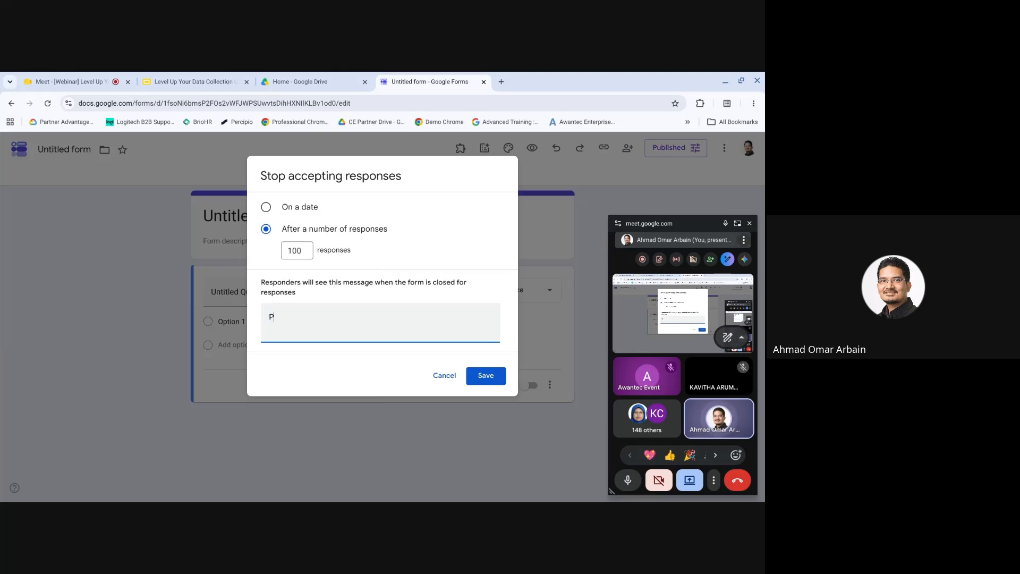
{"action": "type", "text": "endaftaran telah ditutup. Terima kasih."}
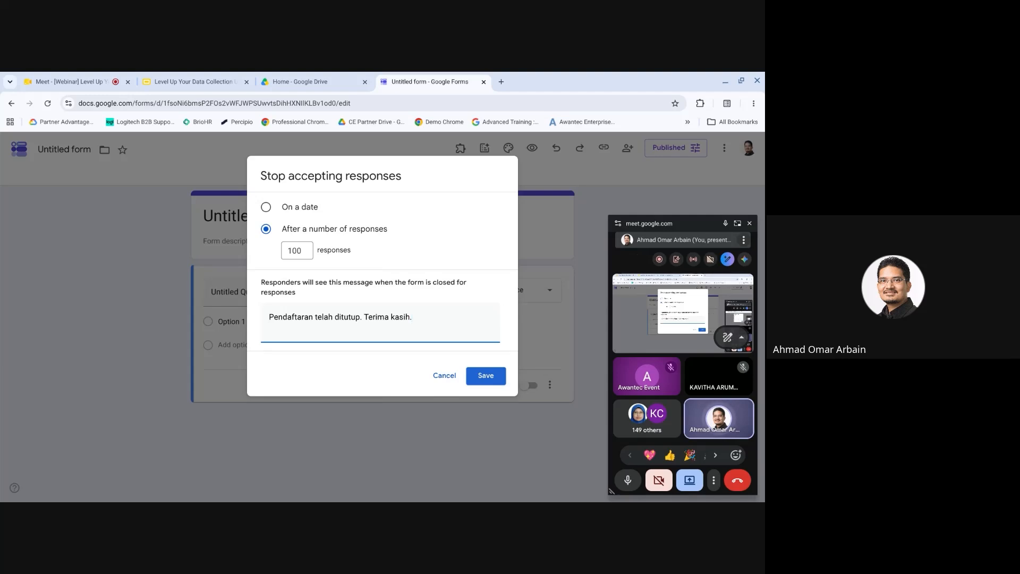
{"action": "left_click", "coordinate": [481, 377]}
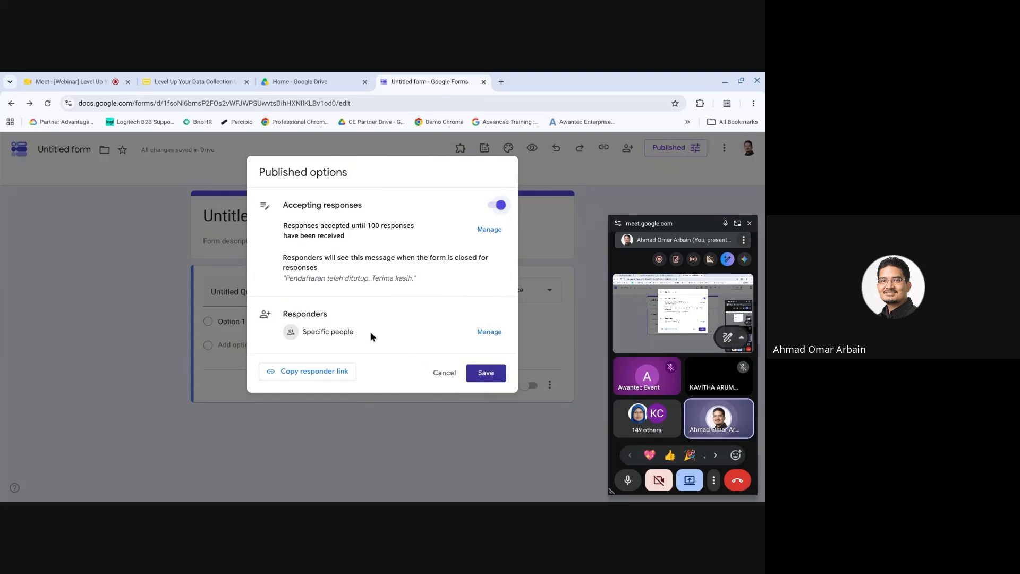
{"action": "left_click", "coordinate": [443, 371]}
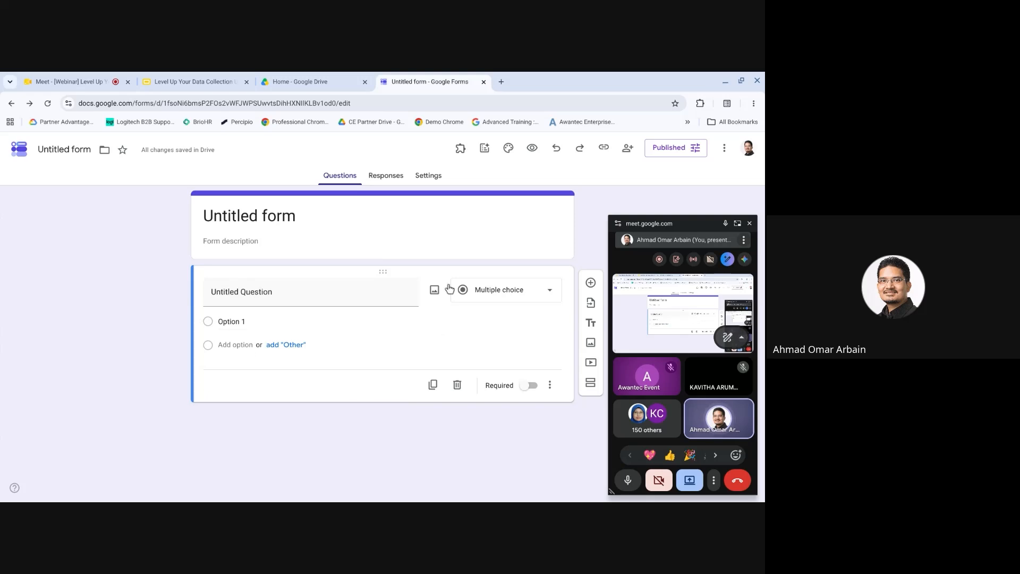
Examine the form's sharing options, including the general access choices for editor view and responder view.
{"action": "left_click", "coordinate": [628, 153]}
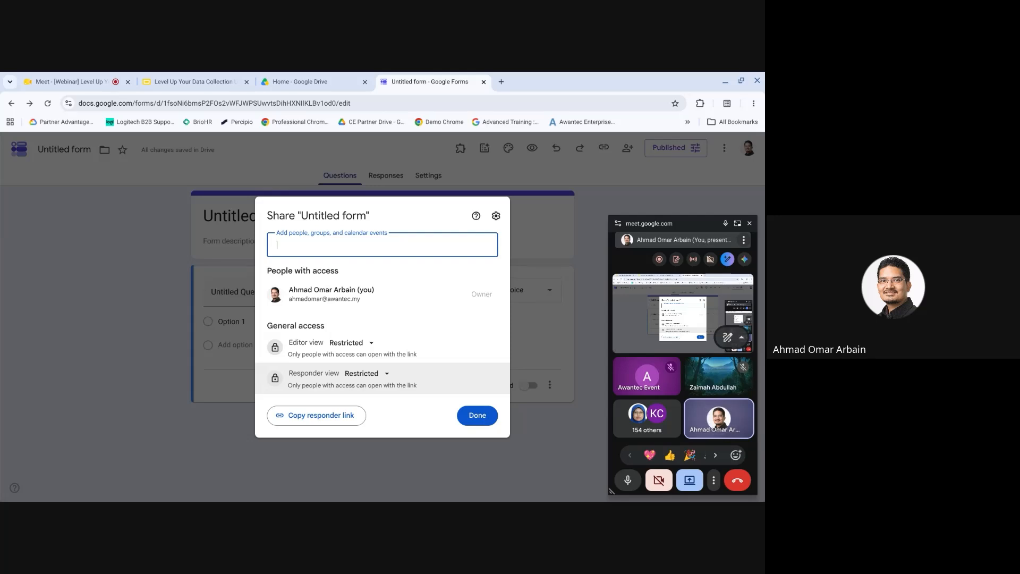
{"action": "left_click", "coordinate": [358, 349]}
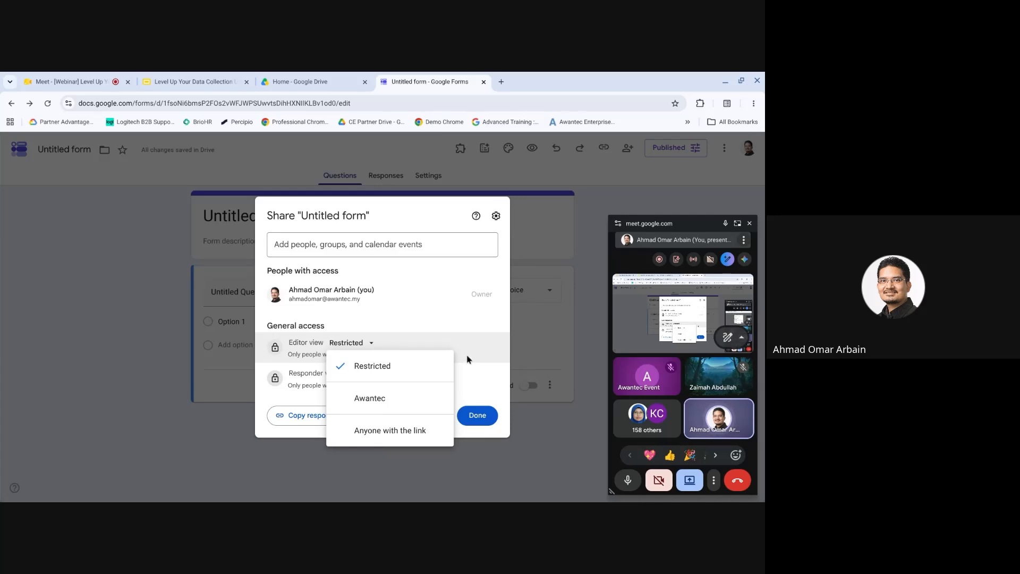
{"action": "left_click", "coordinate": [501, 325]}
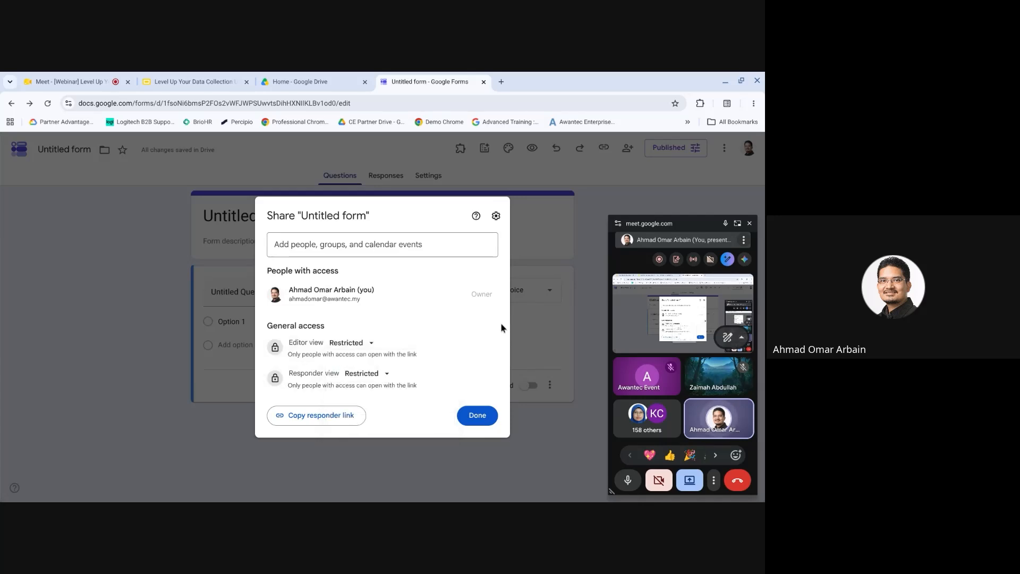
{"action": "left_click", "coordinate": [353, 375]}
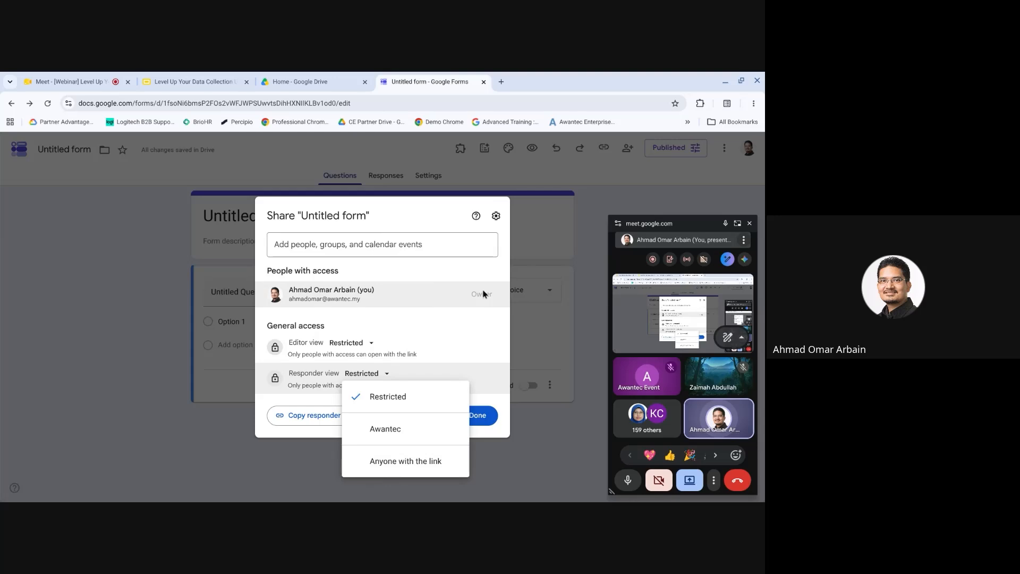
{"action": "left_click", "coordinate": [490, 275]}
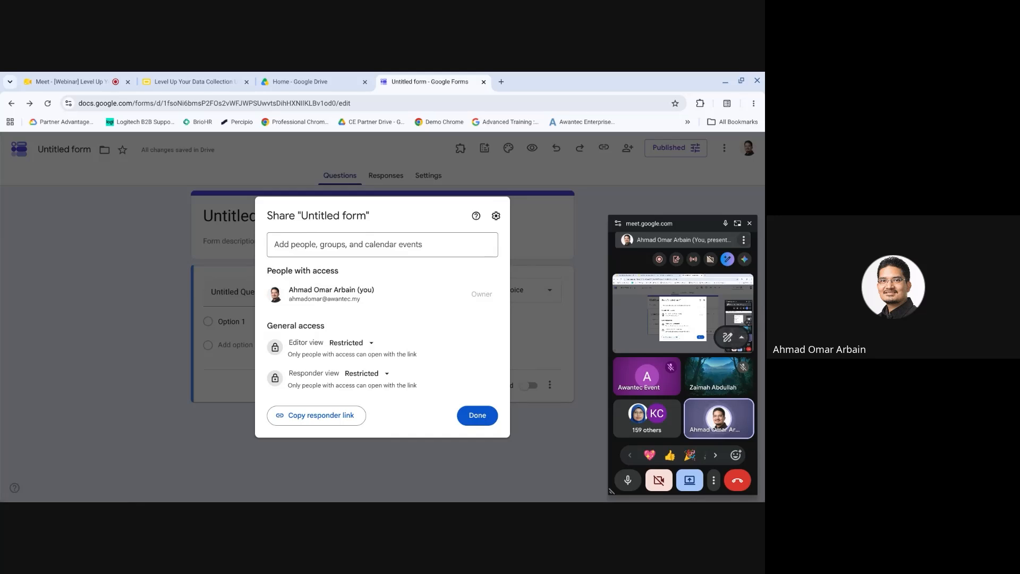
Turn off the sharing setting that allows editors to change permissions and share, and finish sharing the form.
{"action": "left_click", "coordinate": [495, 216]}
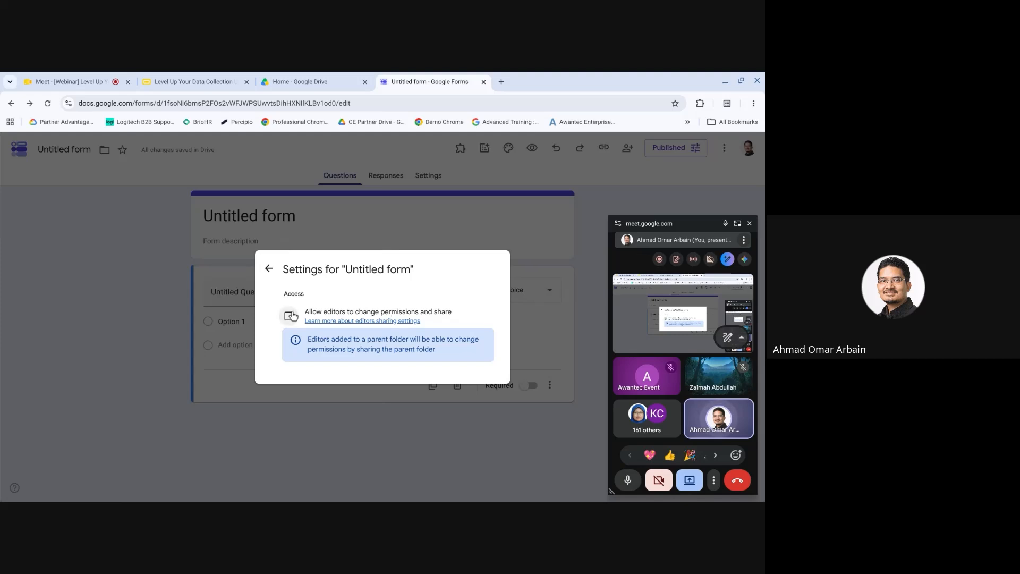
{"action": "left_click", "coordinate": [290, 317]}
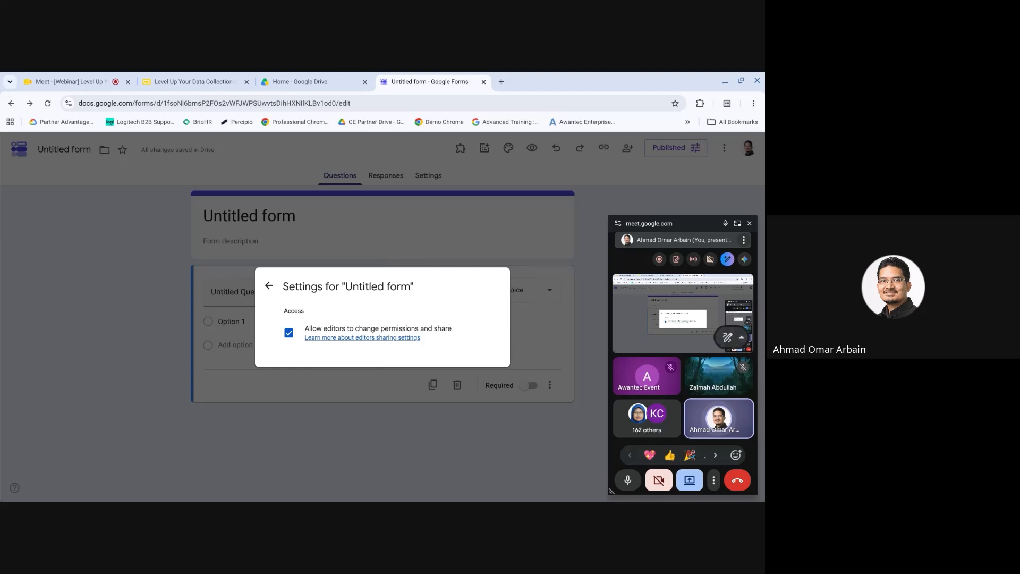
{"action": "left_click", "coordinate": [288, 334]}
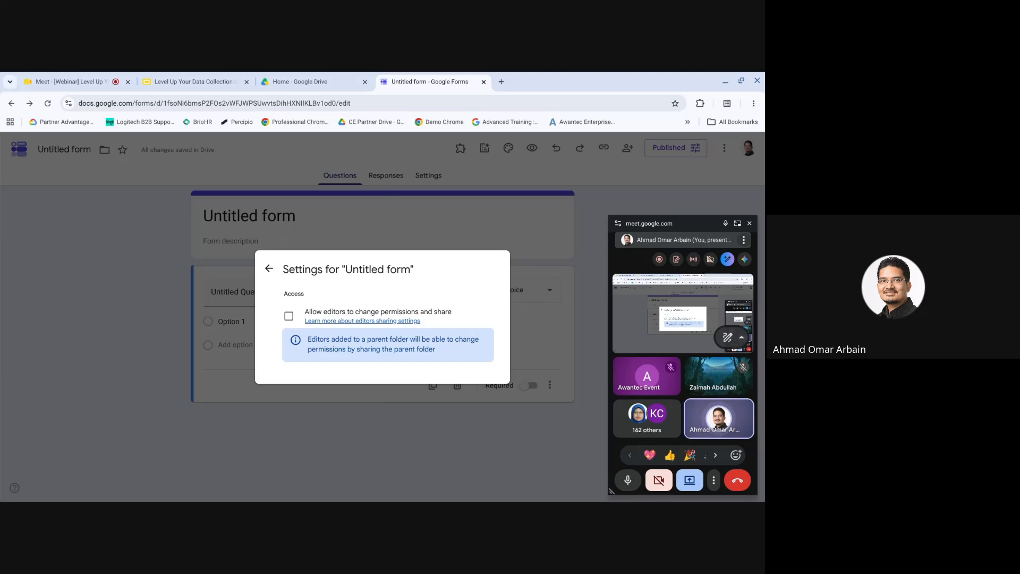
{"action": "left_click", "coordinate": [269, 268]}
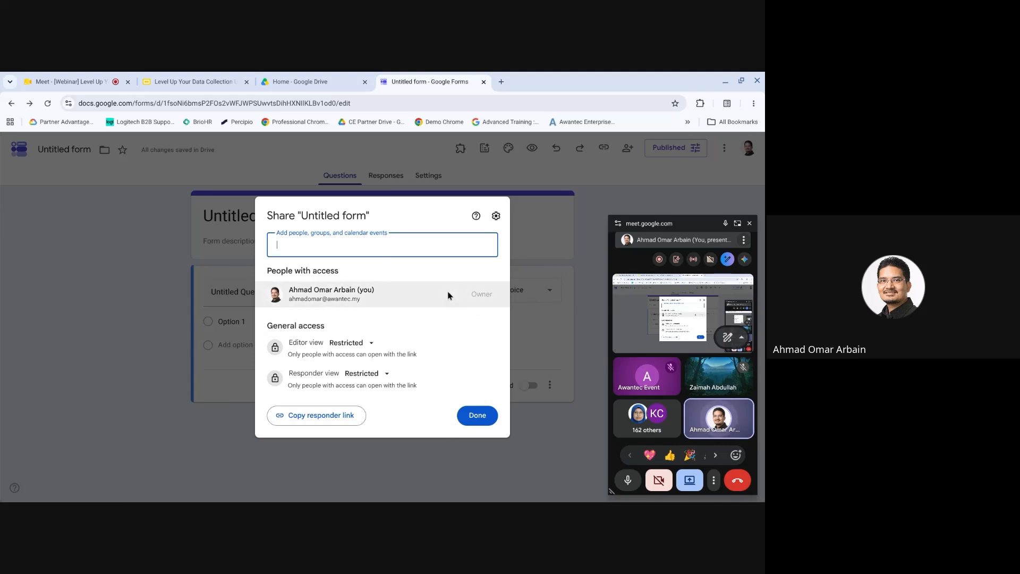
{"action": "mouse_move", "coordinate": [447, 296]}
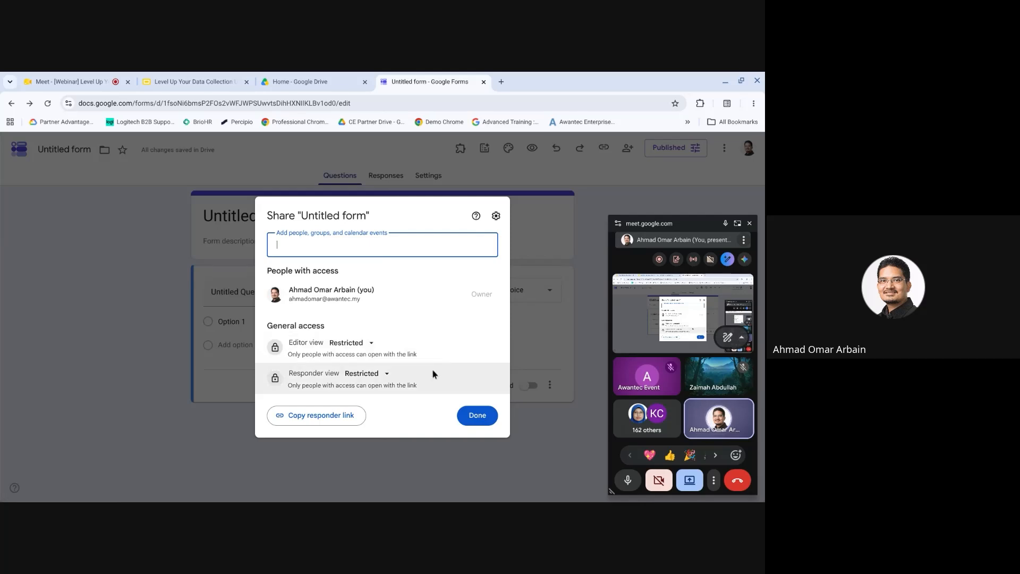
{"action": "left_click", "coordinate": [464, 417]}
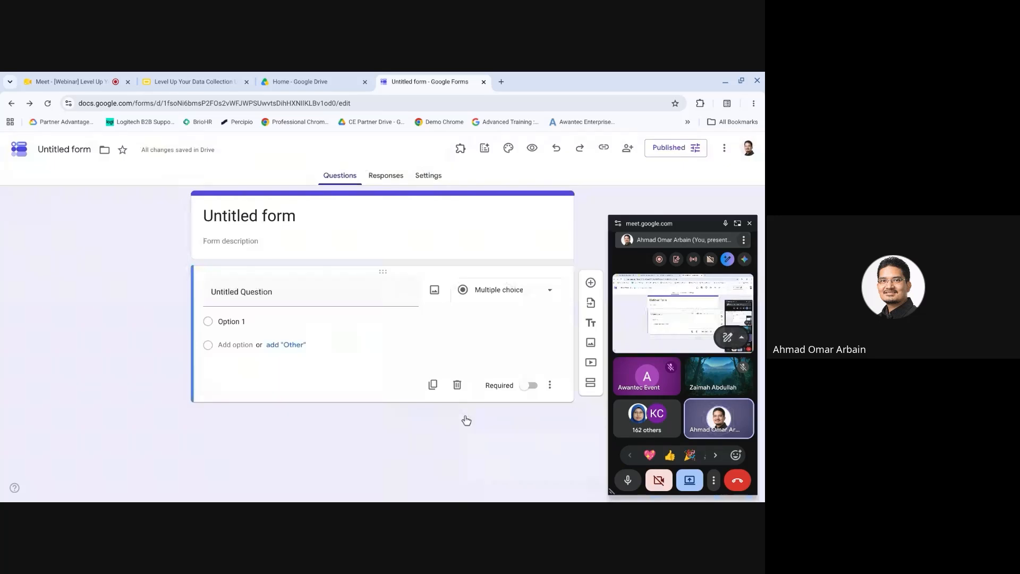
Switch to the Level Up Your Data Collection presentation and advance to the AI-Powered Forms slide.
{"action": "left_click", "coordinate": [188, 80]}
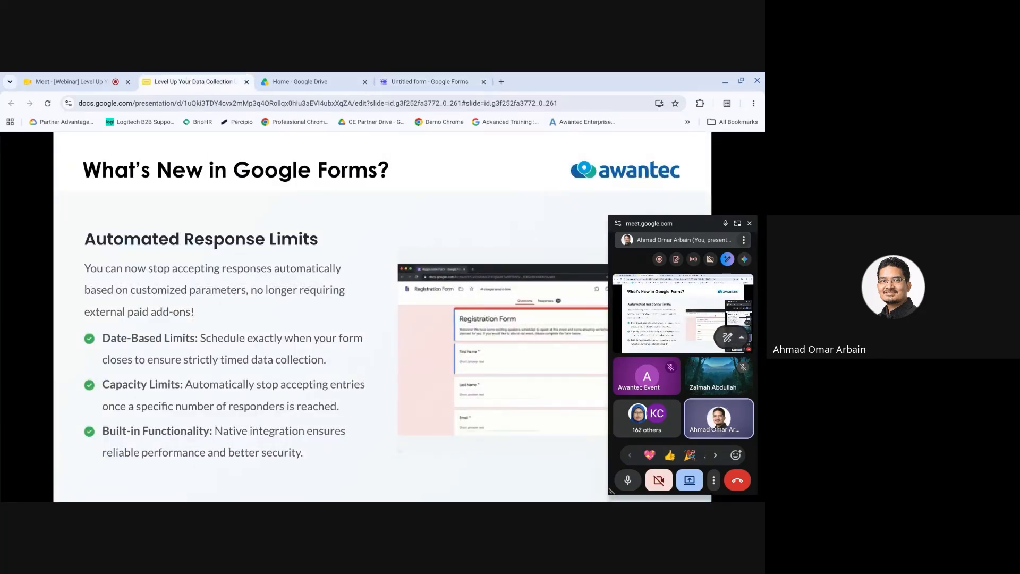
{"action": "key", "text": "Right"}
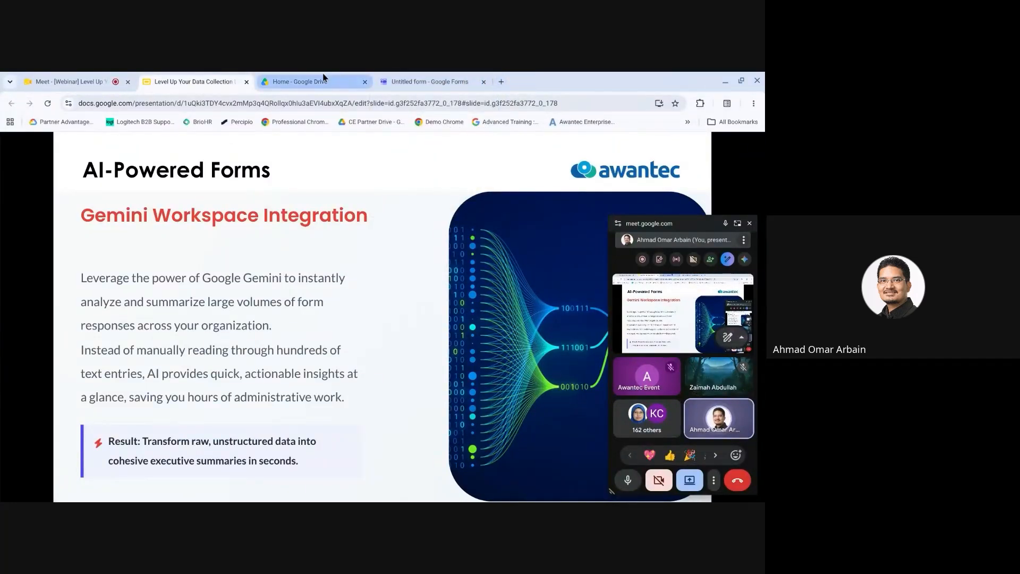
Switch to the untitled form, return to the Forms home page and open the Borang Maklum Balas Penceramah (LPPSA) form.
{"action": "left_click", "coordinate": [409, 81]}
{"action": "left_click", "coordinate": [18, 152]}
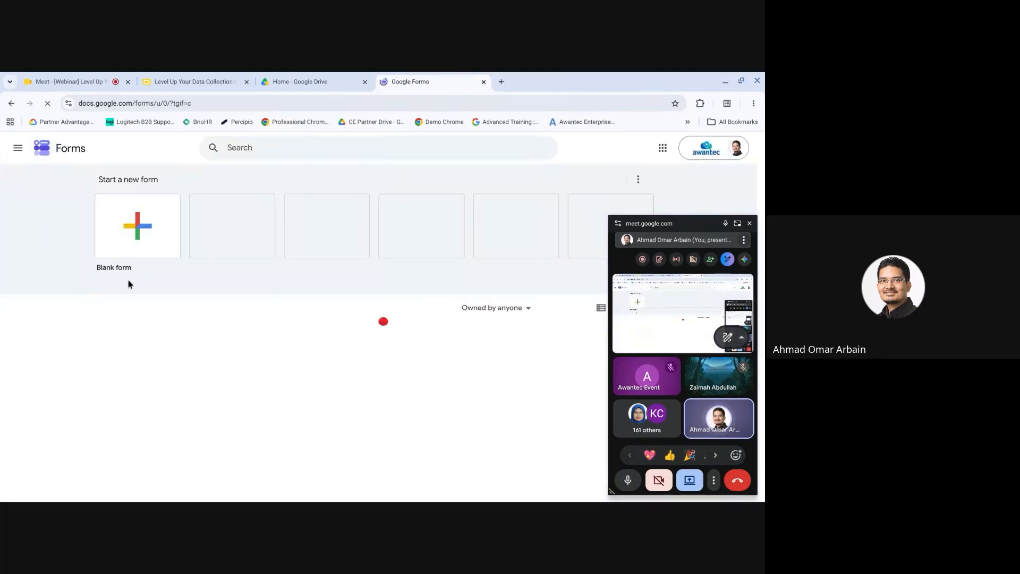
{"action": "scroll", "coordinate": [250, 382], "scroll_direction": "down", "scroll_amount": 1}
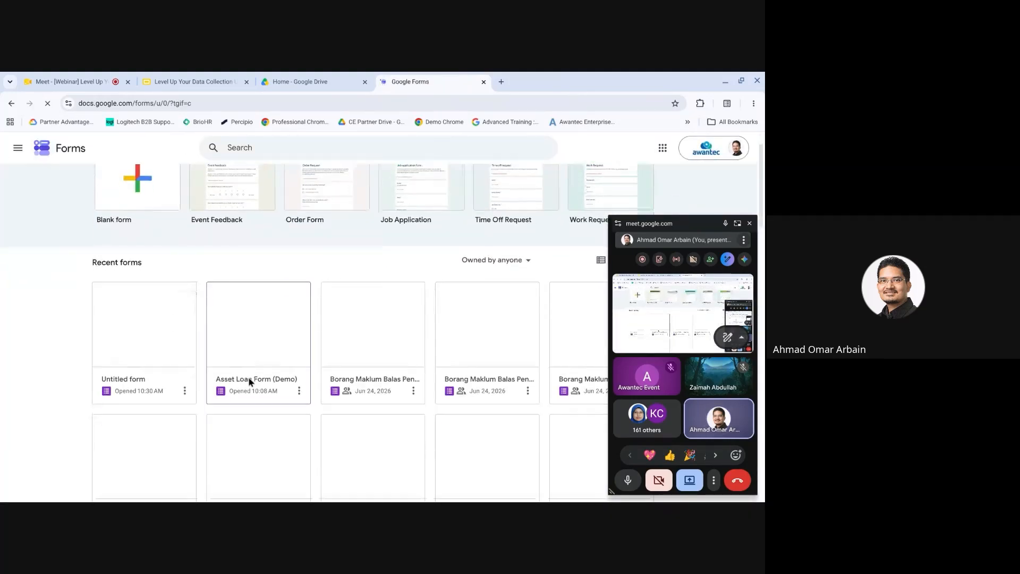
{"action": "scroll", "coordinate": [247, 377], "scroll_direction": "down", "scroll_amount": 3}
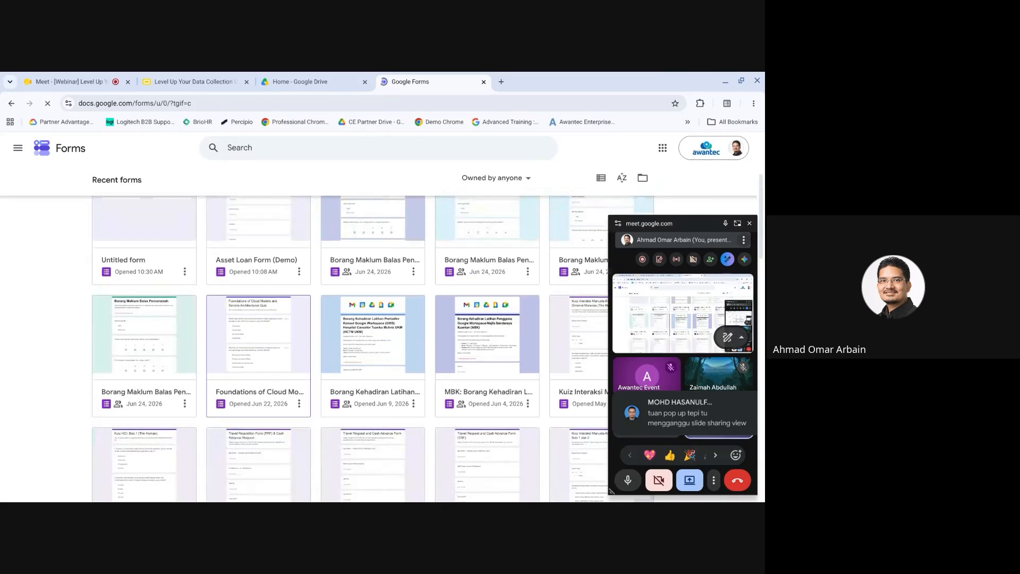
{"action": "scroll", "coordinate": [372, 345], "scroll_direction": "up", "scroll_amount": 1}
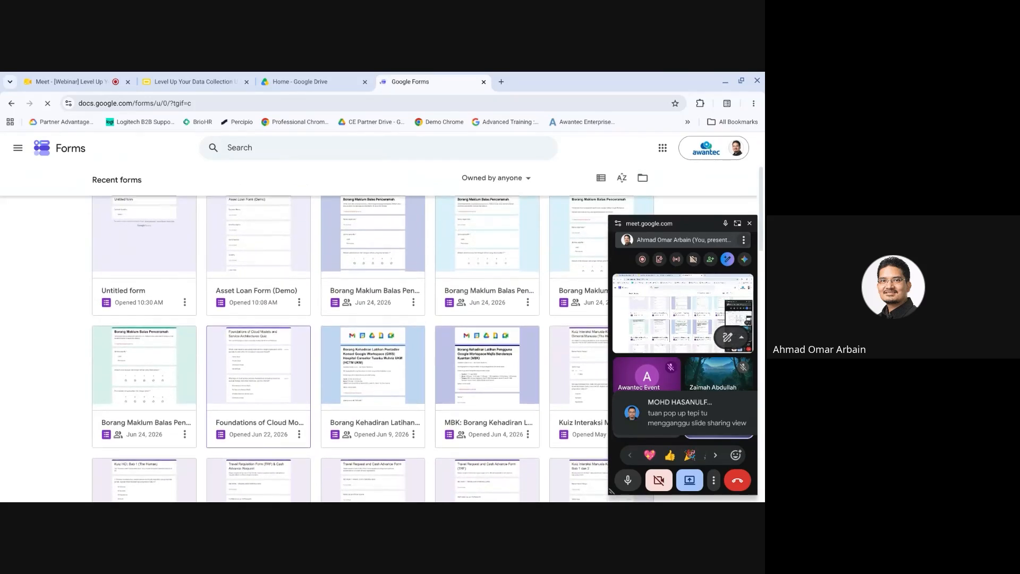
{"action": "scroll", "coordinate": [371, 345], "scroll_direction": "up", "scroll_amount": 1}
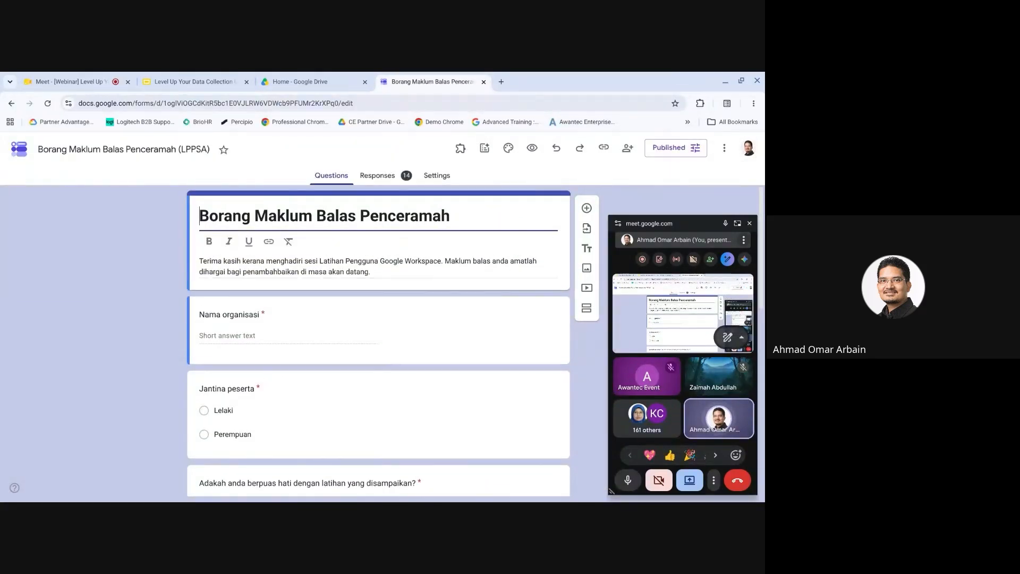
Return to the recent forms, open Borang Maklum Balas Penceramah (Event) and look through its questions.
{"action": "left_click", "coordinate": [12, 104]}
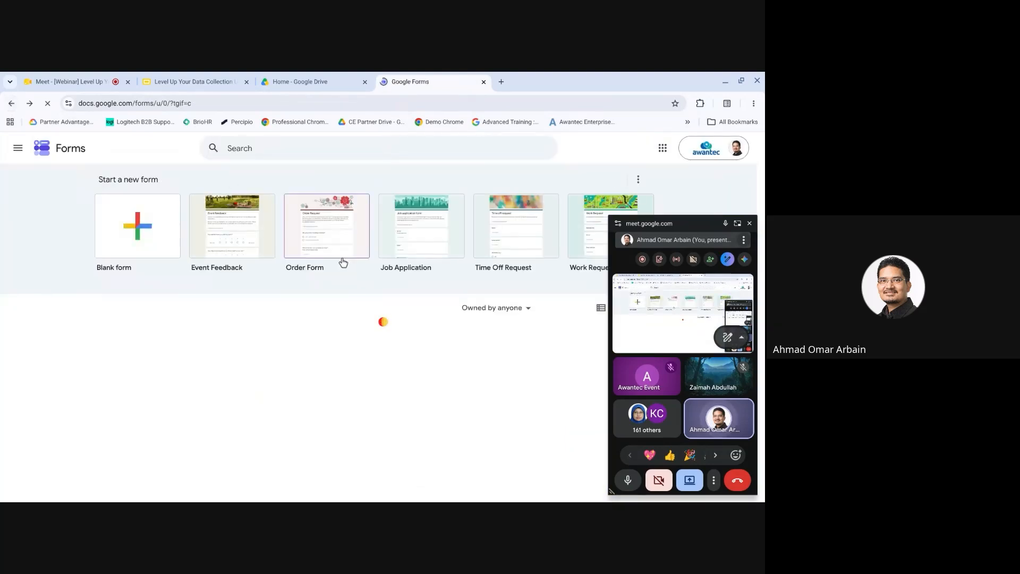
{"action": "scroll", "coordinate": [384, 296], "scroll_direction": "down", "scroll_amount": 2}
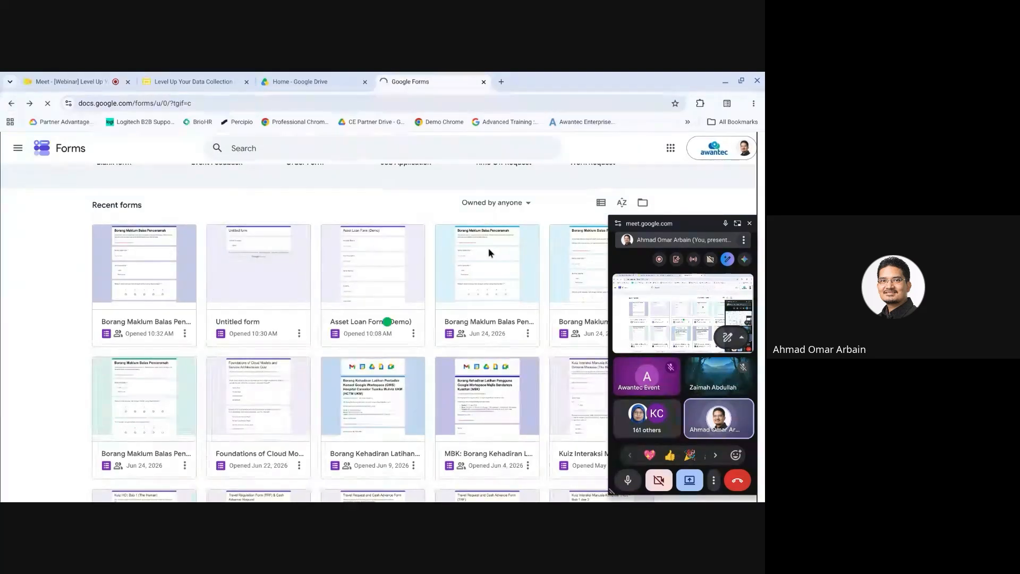
{"action": "left_click", "coordinate": [489, 249]}
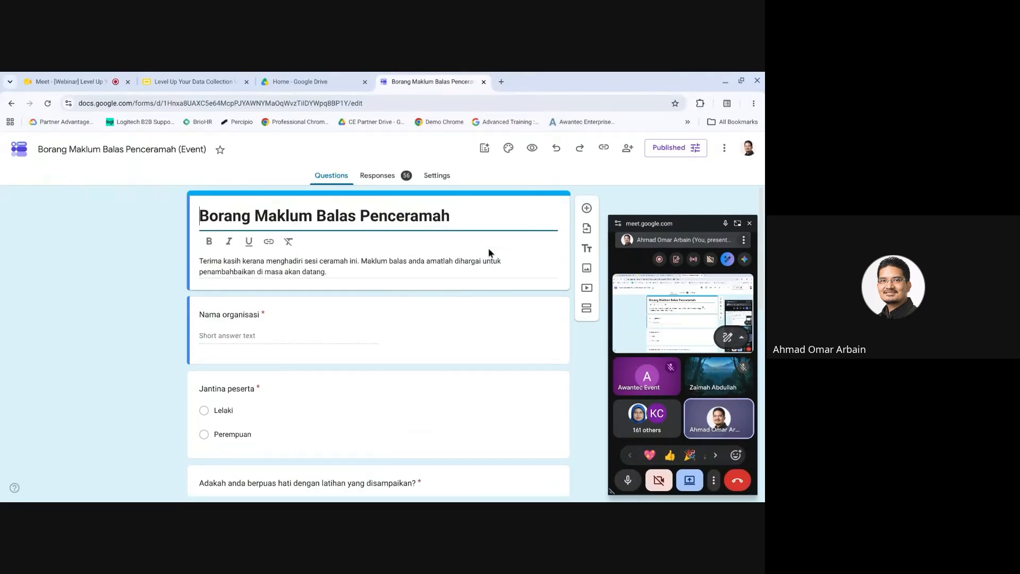
{"action": "scroll", "coordinate": [483, 277], "scroll_direction": "down", "scroll_amount": 6}
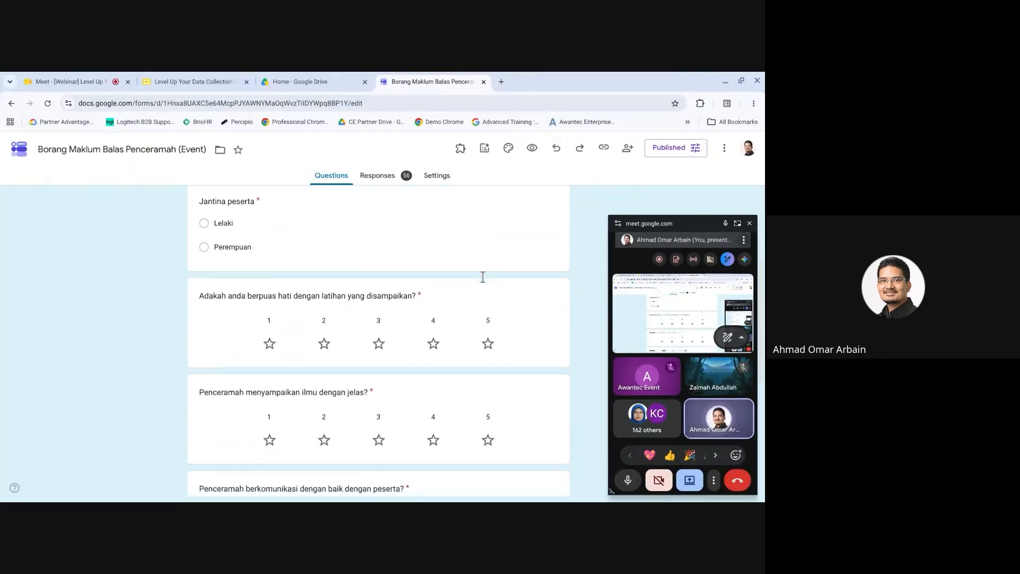
{"action": "scroll", "coordinate": [483, 276], "scroll_direction": "up", "scroll_amount": 5}
Go back to the recent forms and open Borang Maklum Balas Penceramah (Baharu) instead.
{"action": "left_click", "coordinate": [9, 107]}
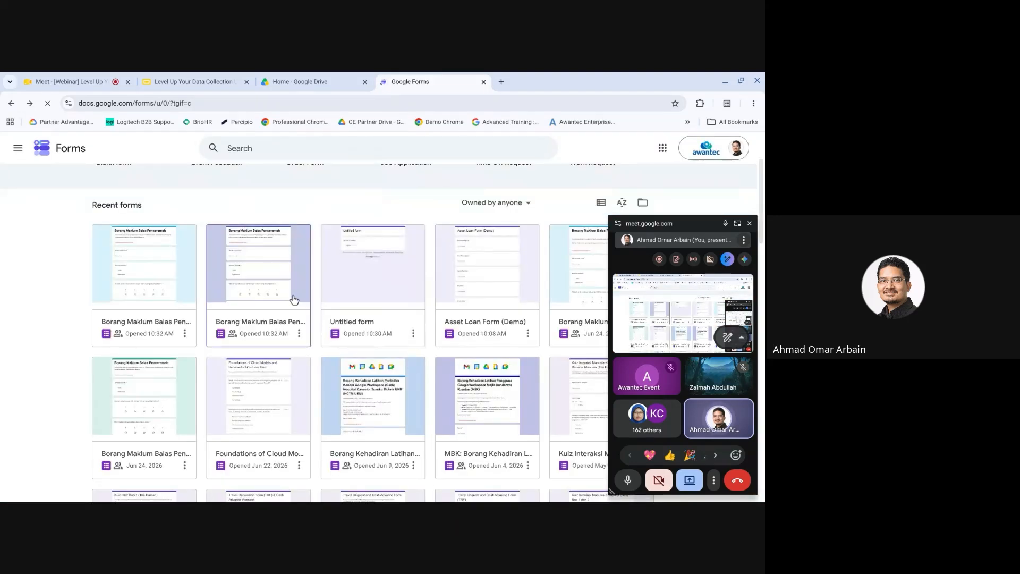
{"action": "left_click", "coordinate": [388, 276]}
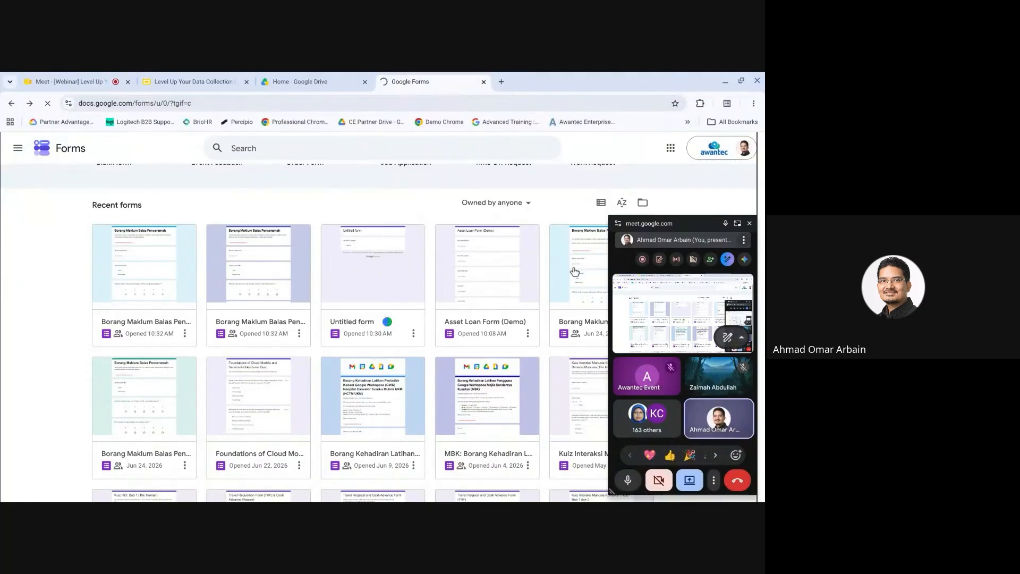
{"action": "left_click", "coordinate": [574, 272]}
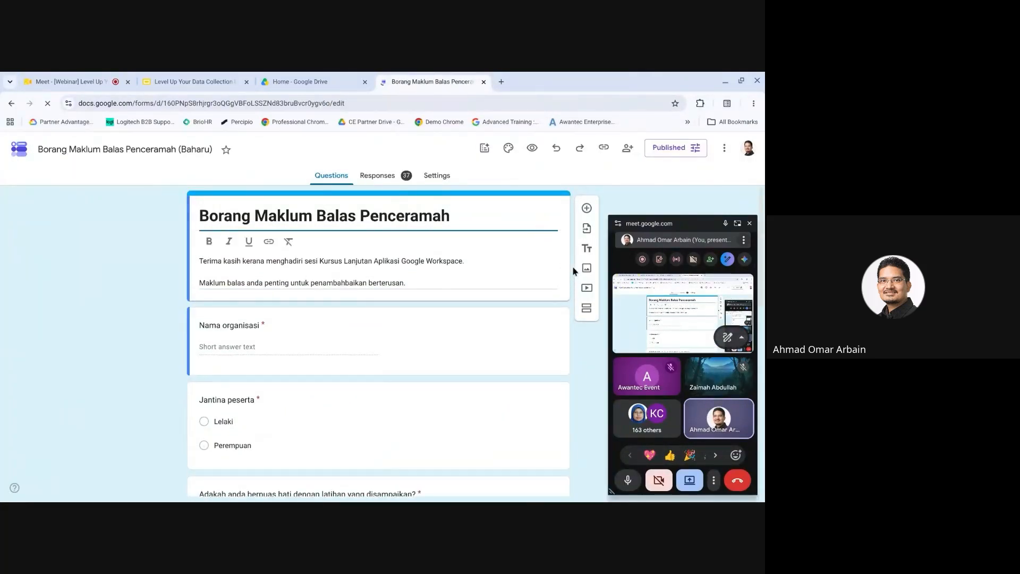
Examine the feedback form's questions, from the organisation and gender fields down to the star-rating questions.
{"action": "scroll", "coordinate": [375, 385], "scroll_direction": "down", "scroll_amount": 7}
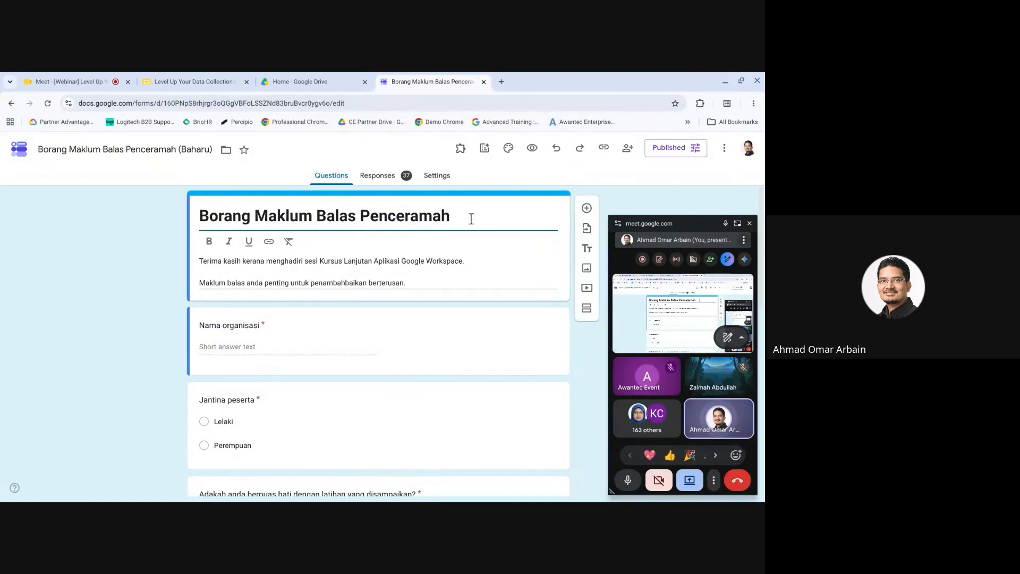
{"action": "scroll", "coordinate": [435, 240], "scroll_direction": "down", "scroll_amount": 10}
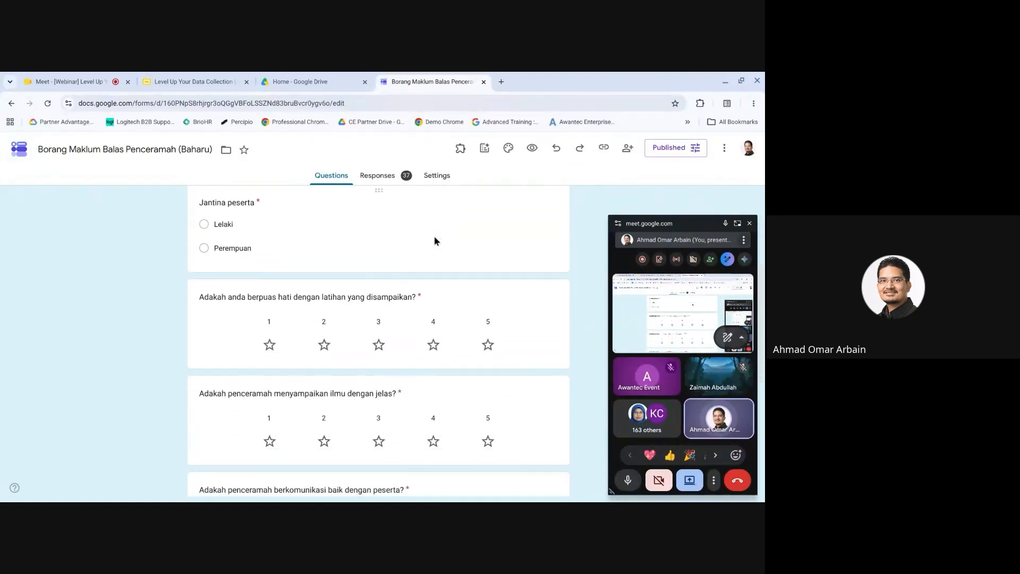
{"action": "scroll", "coordinate": [435, 236], "scroll_direction": "up", "scroll_amount": 8}
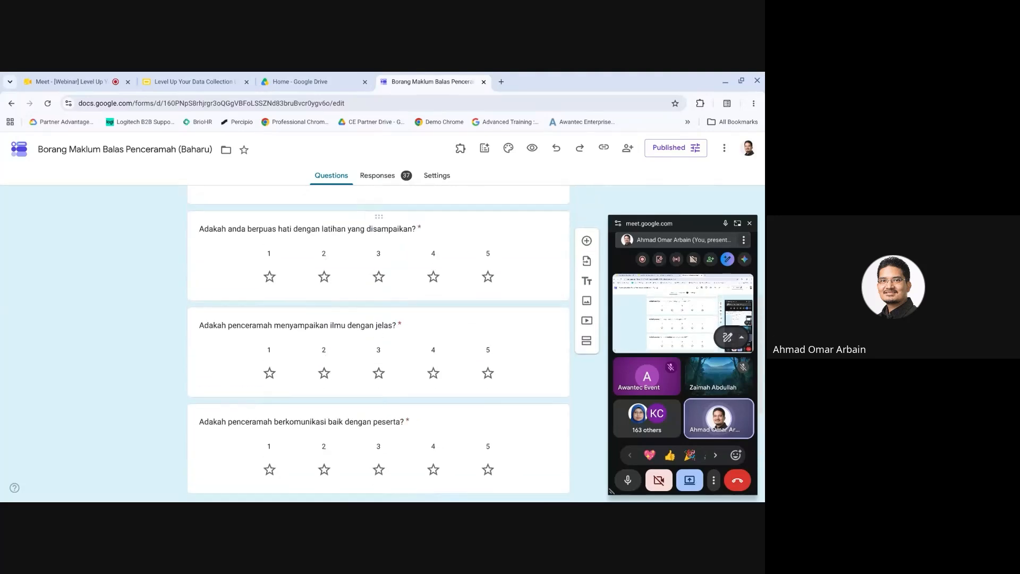
{"action": "scroll", "coordinate": [378, 339], "scroll_direction": "up", "scroll_amount": 2}
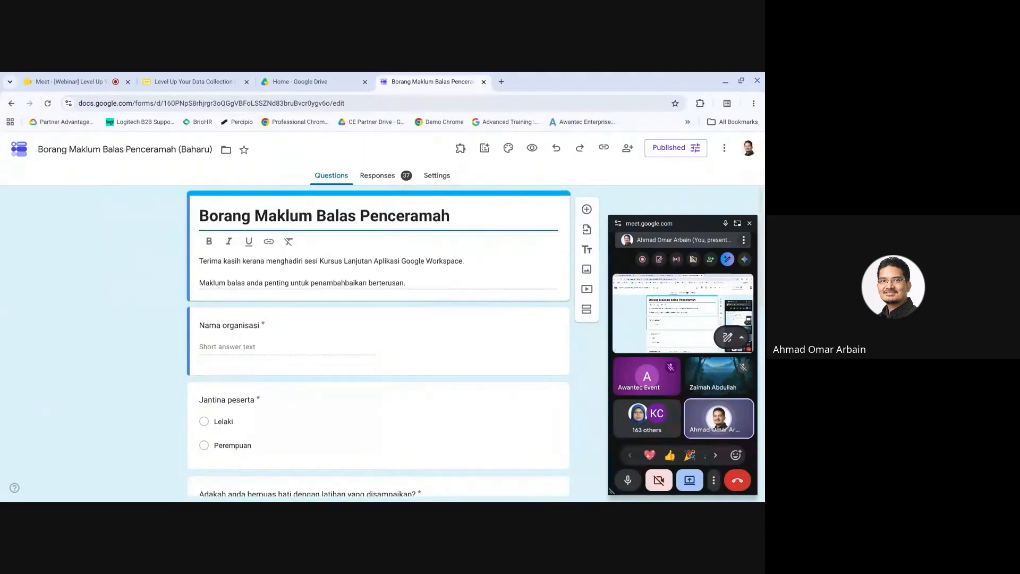
{"action": "scroll", "coordinate": [378, 340], "scroll_direction": "down", "scroll_amount": 3}
{"action": "scroll", "coordinate": [378, 340], "scroll_direction": "down", "scroll_amount": 6}
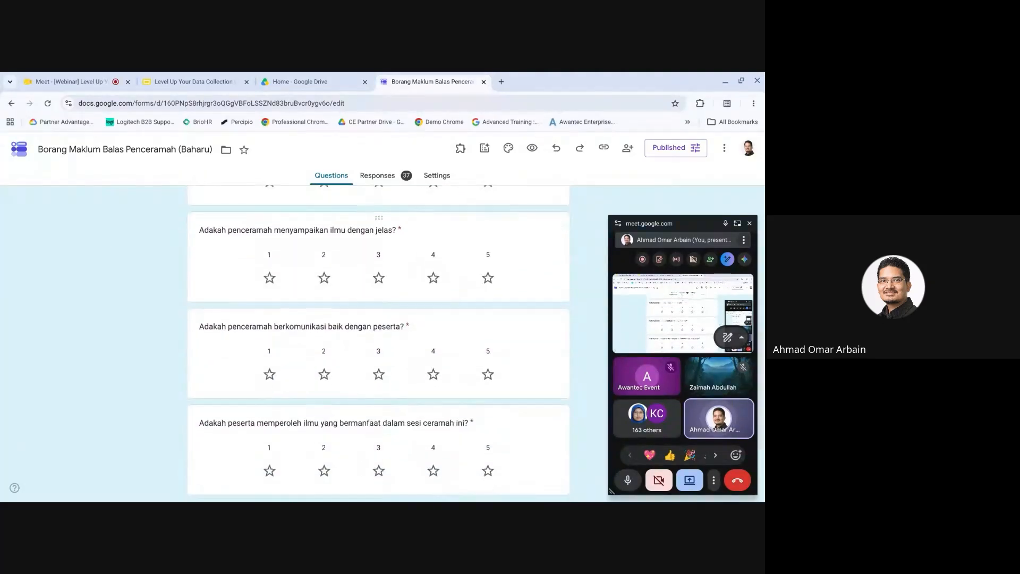
{"action": "scroll", "coordinate": [378, 340], "scroll_direction": "up", "scroll_amount": 3}
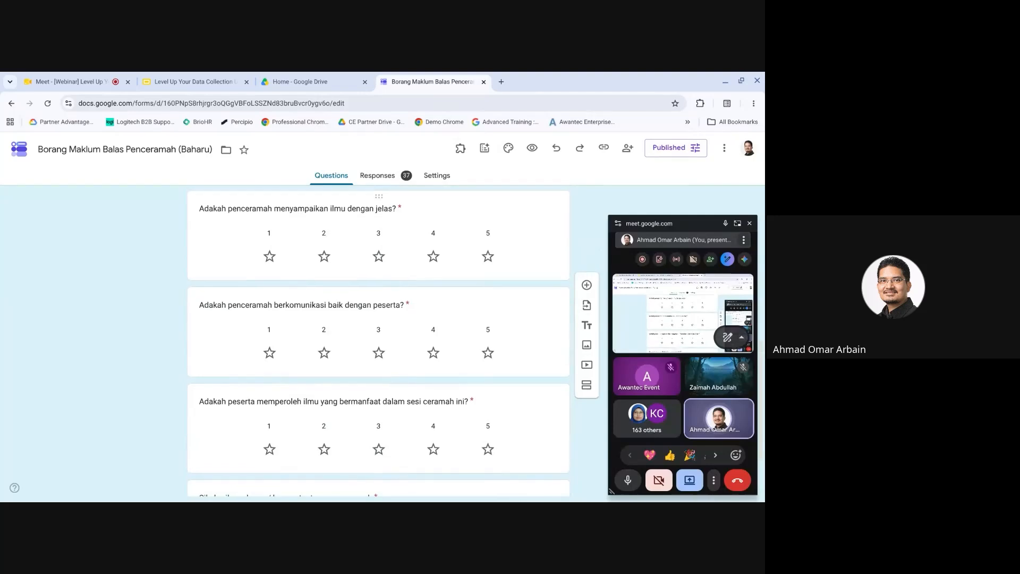
{"action": "scroll", "coordinate": [379, 340], "scroll_direction": "up", "scroll_amount": 5}
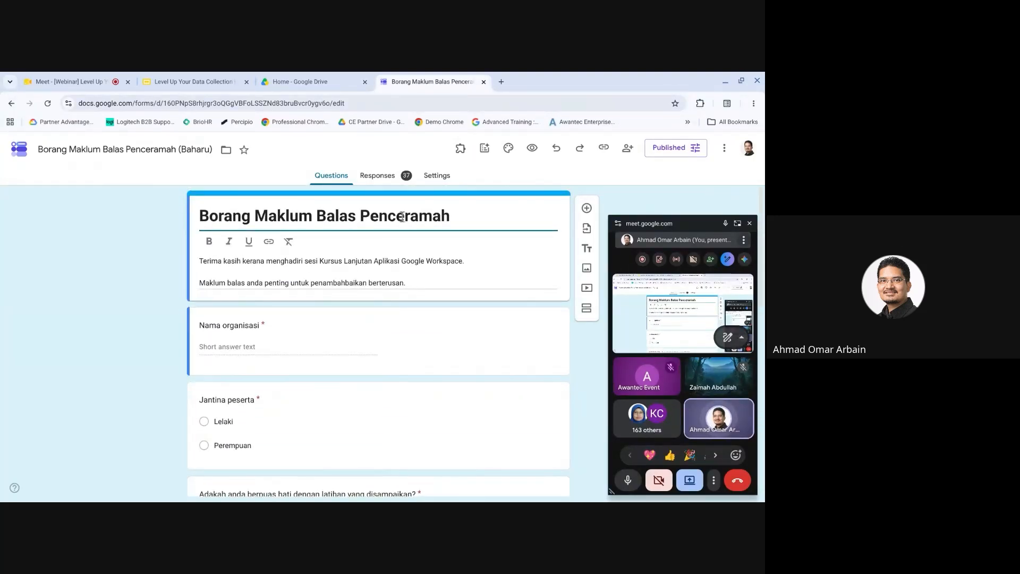
Show the form's responses and examine the Gemini response summary and bar chart for Nama organisasi.
{"action": "left_click", "coordinate": [371, 177]}
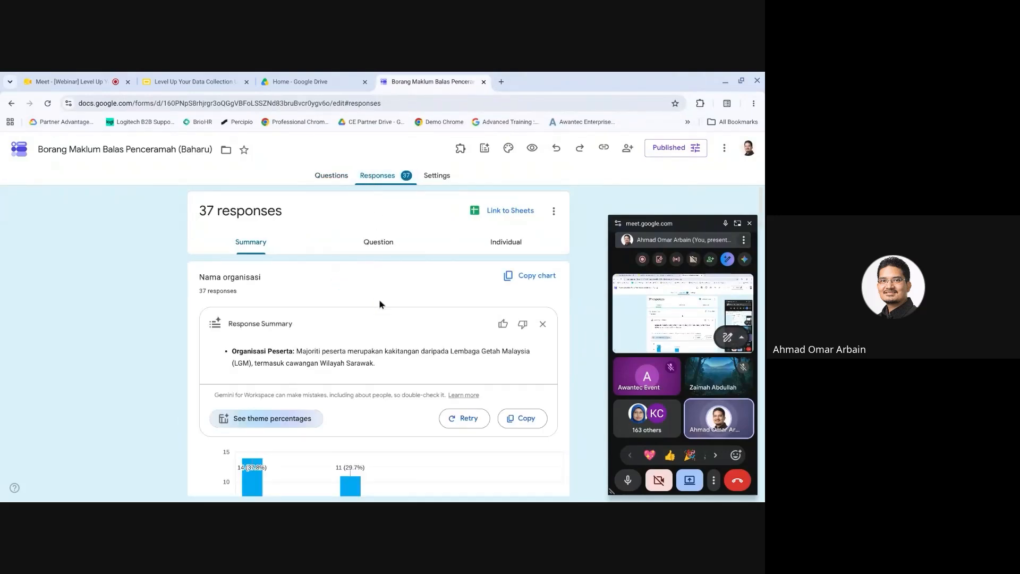
{"action": "scroll", "coordinate": [379, 299], "scroll_direction": "down", "scroll_amount": 3}
{"action": "scroll", "coordinate": [379, 300], "scroll_direction": "down", "scroll_amount": 2}
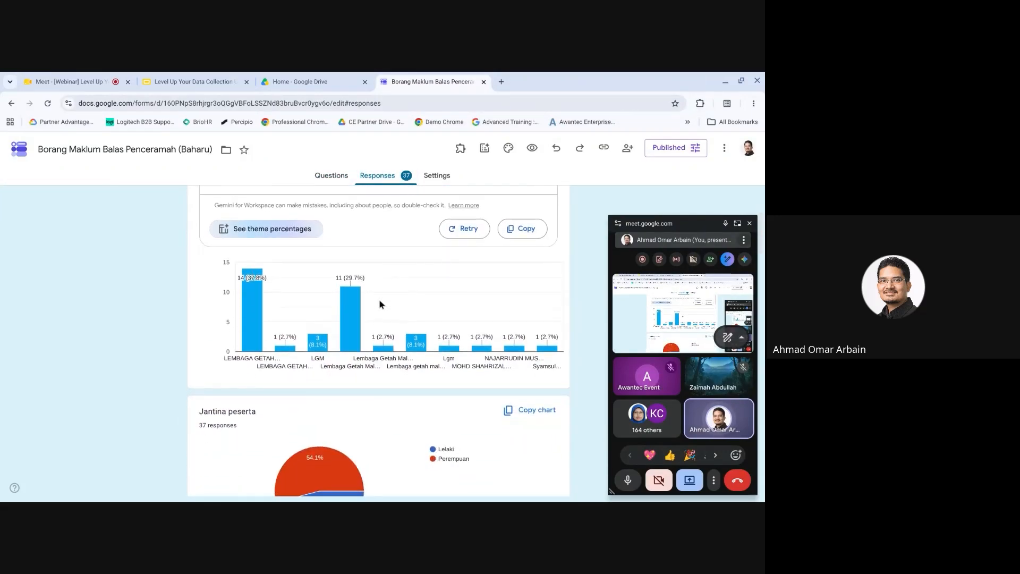
{"action": "scroll", "coordinate": [380, 300], "scroll_direction": "up", "scroll_amount": 1}
{"action": "scroll", "coordinate": [378, 340], "scroll_direction": "up", "scroll_amount": 1}
{"action": "scroll", "coordinate": [378, 339], "scroll_direction": "down", "scroll_amount": 1}
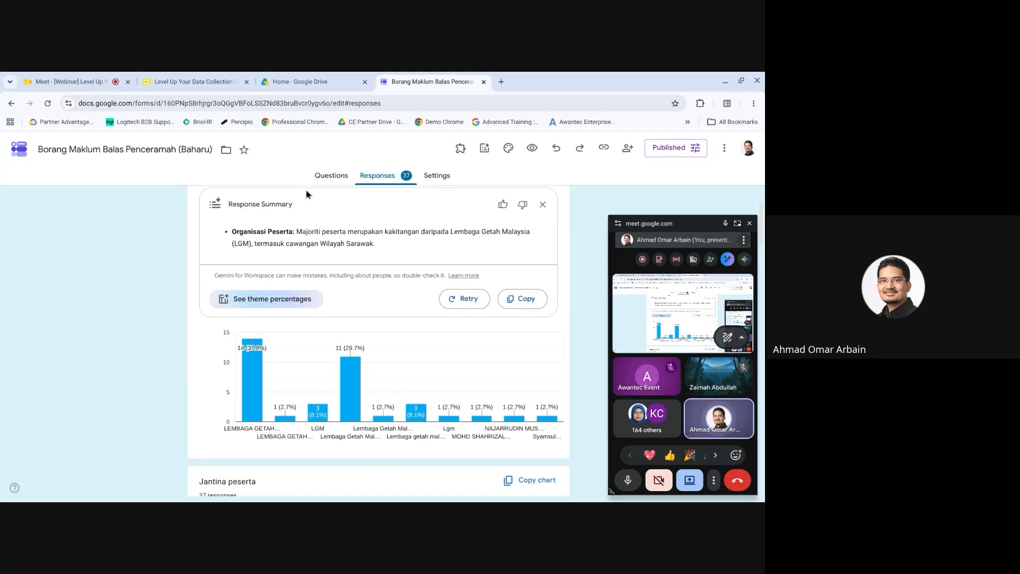
Examine the Jantina peserta pie chart and the rating charts for the training and speaker questions.
{"action": "scroll", "coordinate": [354, 233], "scroll_direction": "down", "scroll_amount": 5}
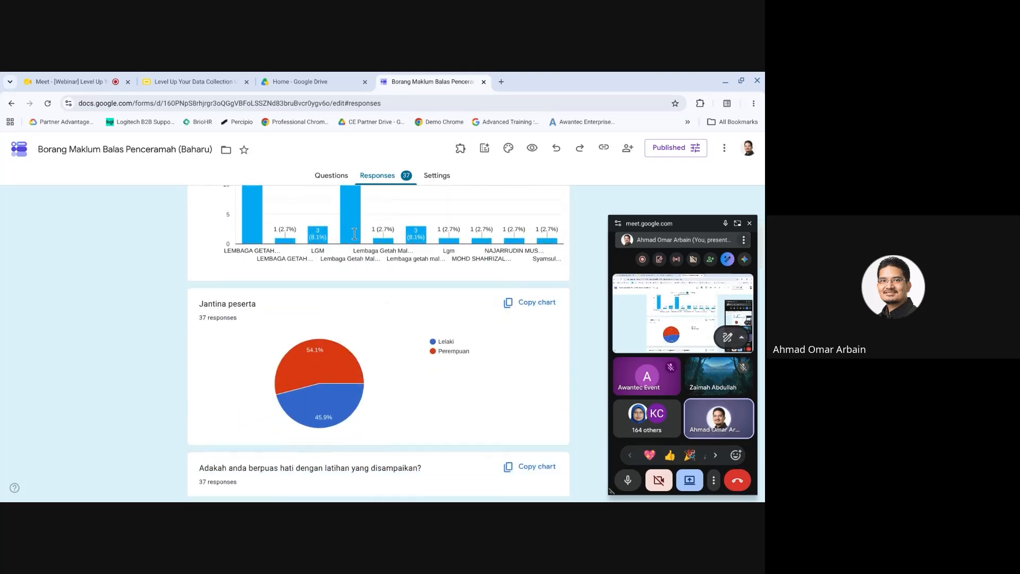
{"action": "mouse_move", "coordinate": [334, 268]}
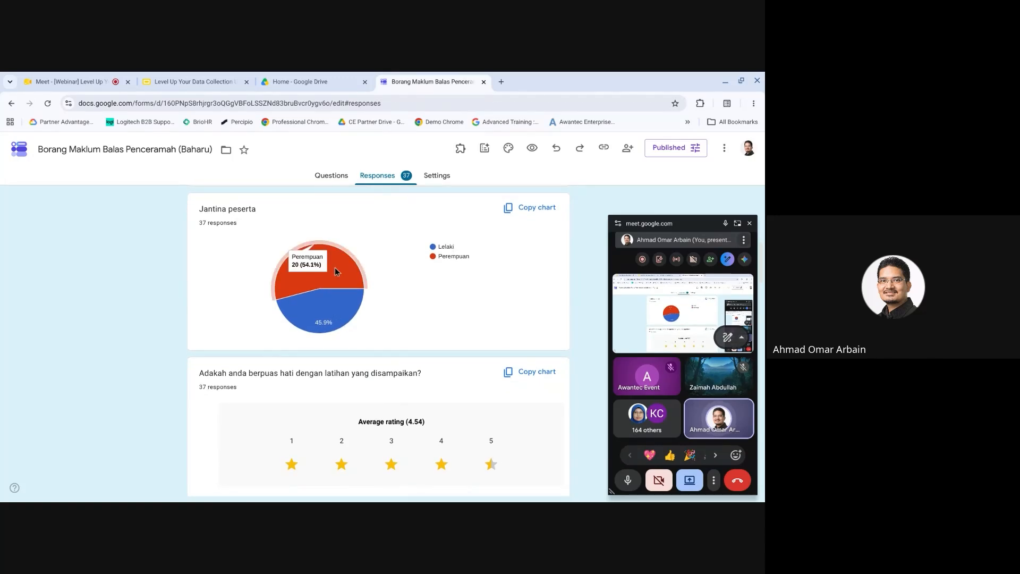
{"action": "scroll", "coordinate": [394, 291], "scroll_direction": "down", "scroll_amount": 1}
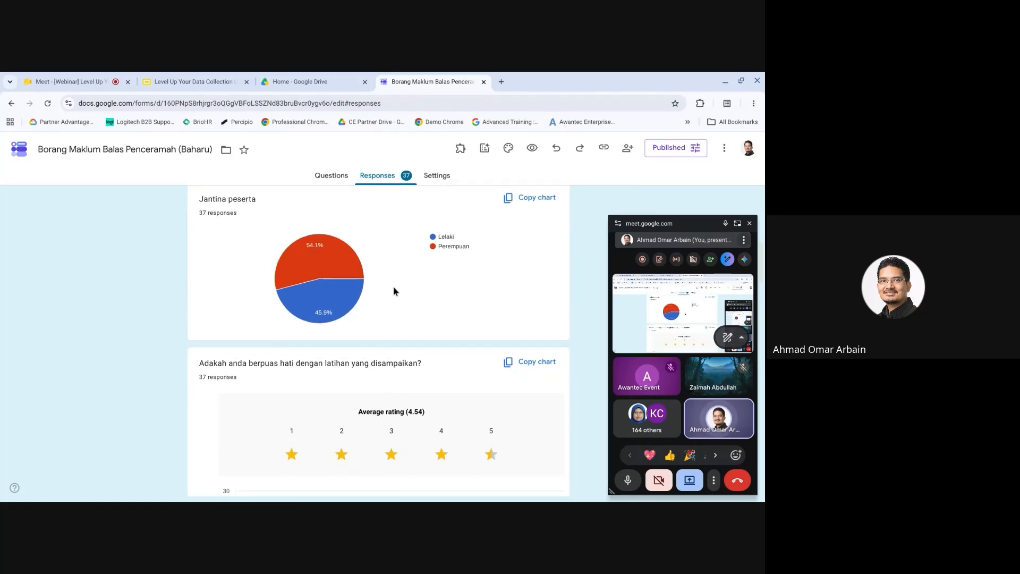
{"action": "scroll", "coordinate": [393, 291], "scroll_direction": "down", "scroll_amount": 1}
{"action": "scroll", "coordinate": [393, 291], "scroll_direction": "up", "scroll_amount": 1}
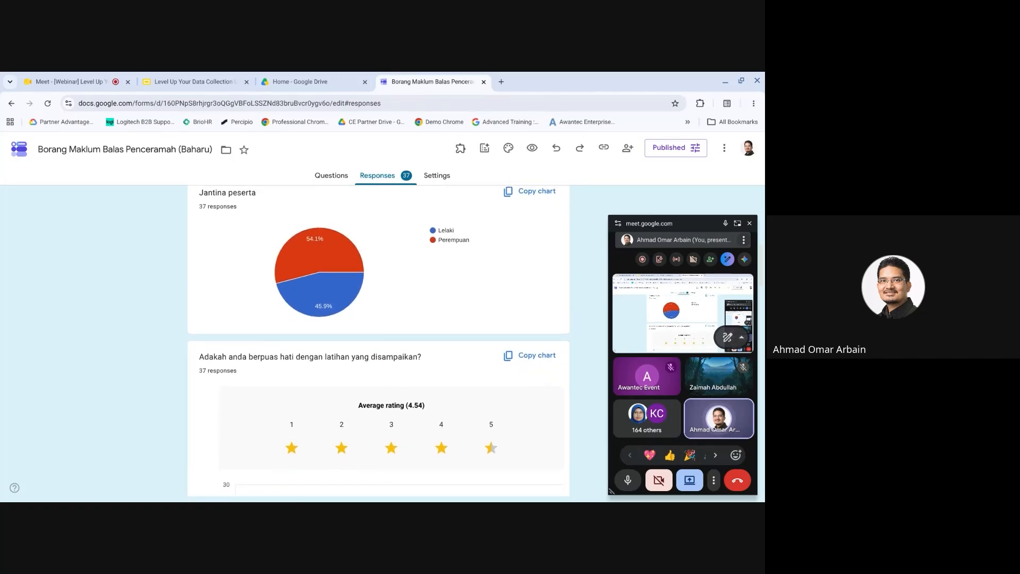
{"action": "scroll", "coordinate": [393, 291], "scroll_direction": "down", "scroll_amount": 4}
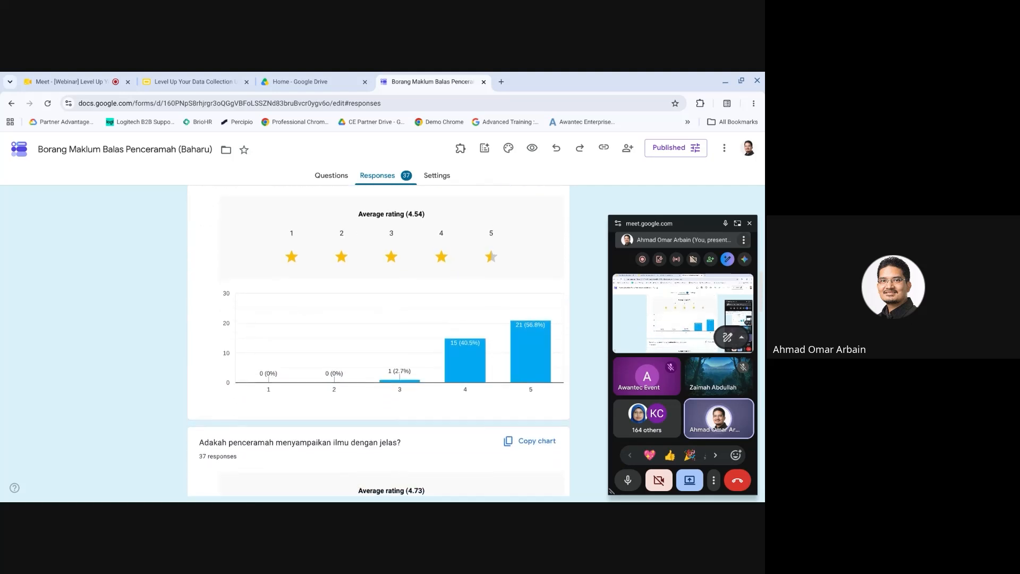
{"action": "scroll", "coordinate": [393, 291], "scroll_direction": "down", "scroll_amount": 5}
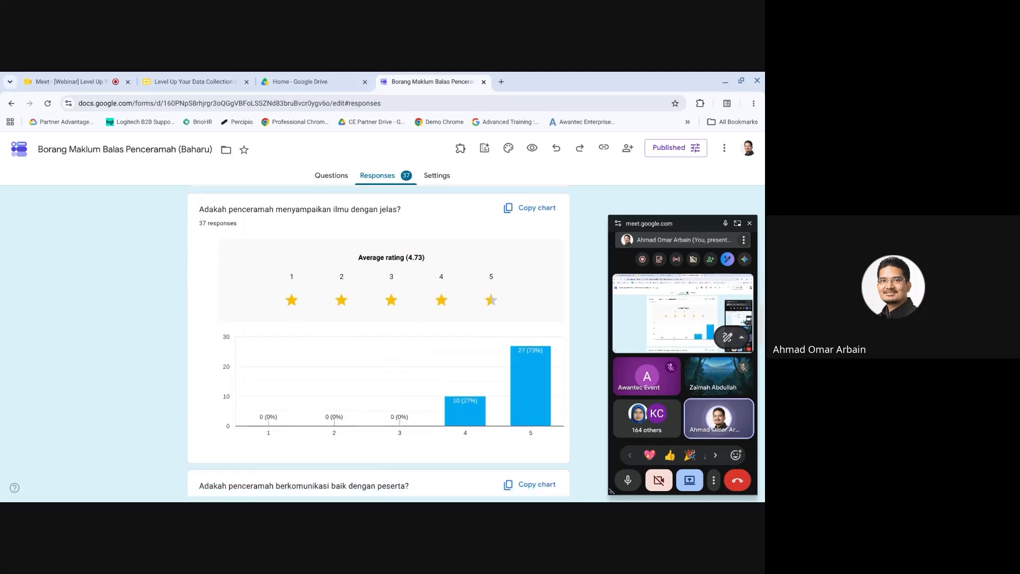
{"action": "scroll", "coordinate": [394, 291], "scroll_direction": "down", "scroll_amount": 6}
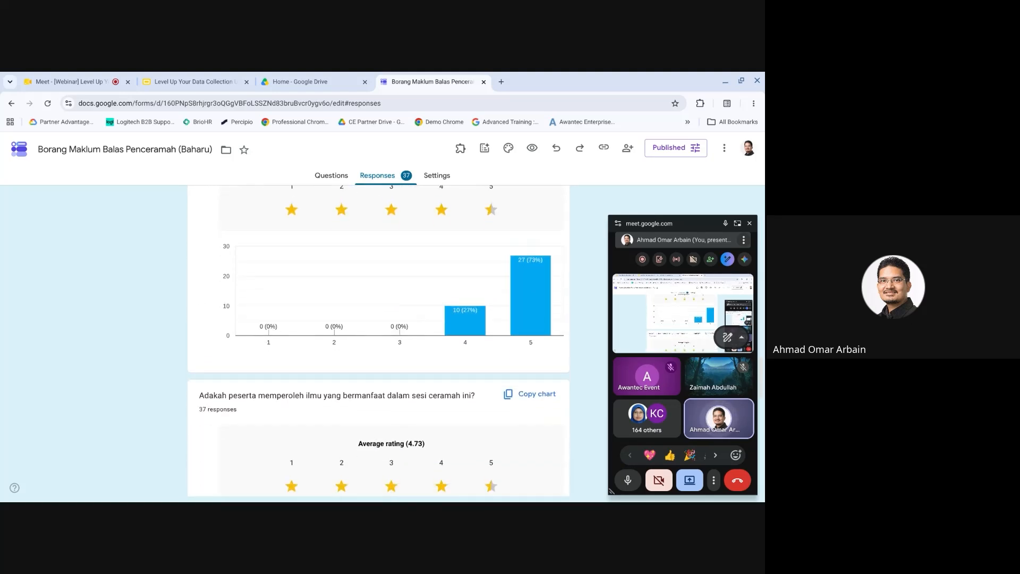
{"action": "scroll", "coordinate": [393, 291], "scroll_direction": "down", "scroll_amount": 5}
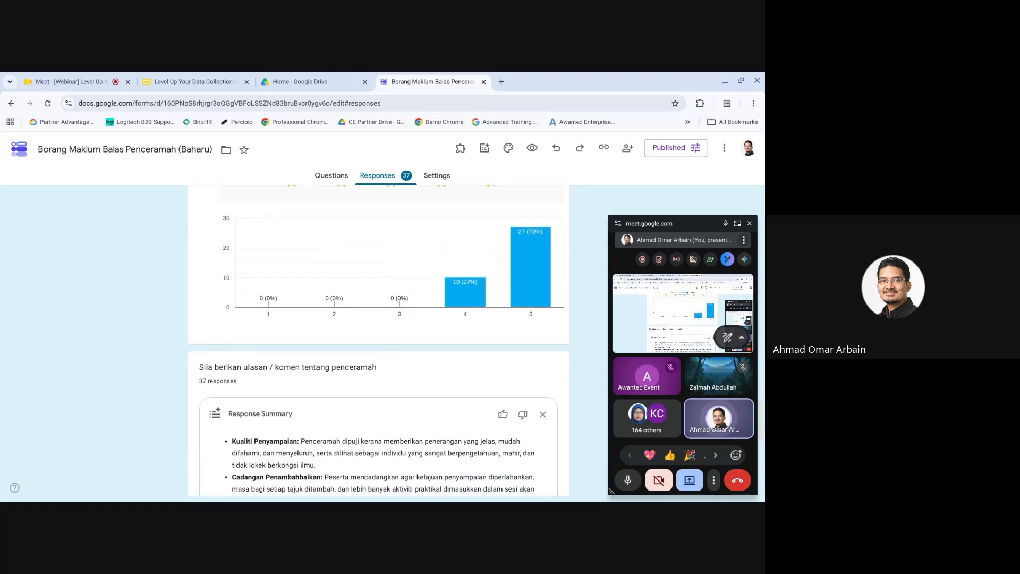
Create the theme percentage breakdown in Sheets for the speaker comments question, keeping the suggested themes, and close the floating meeting window covering the chart.
{"action": "scroll", "coordinate": [394, 291], "scroll_direction": "down", "scroll_amount": 2}
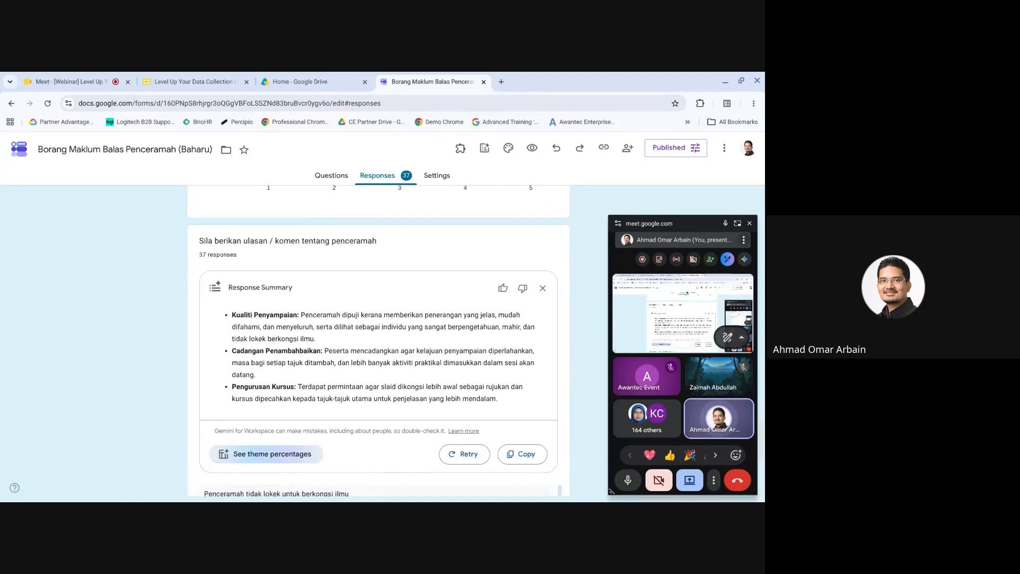
{"action": "scroll", "coordinate": [378, 340], "scroll_direction": "down", "scroll_amount": 1}
{"action": "scroll", "coordinate": [378, 340], "scroll_direction": "up", "scroll_amount": 2}
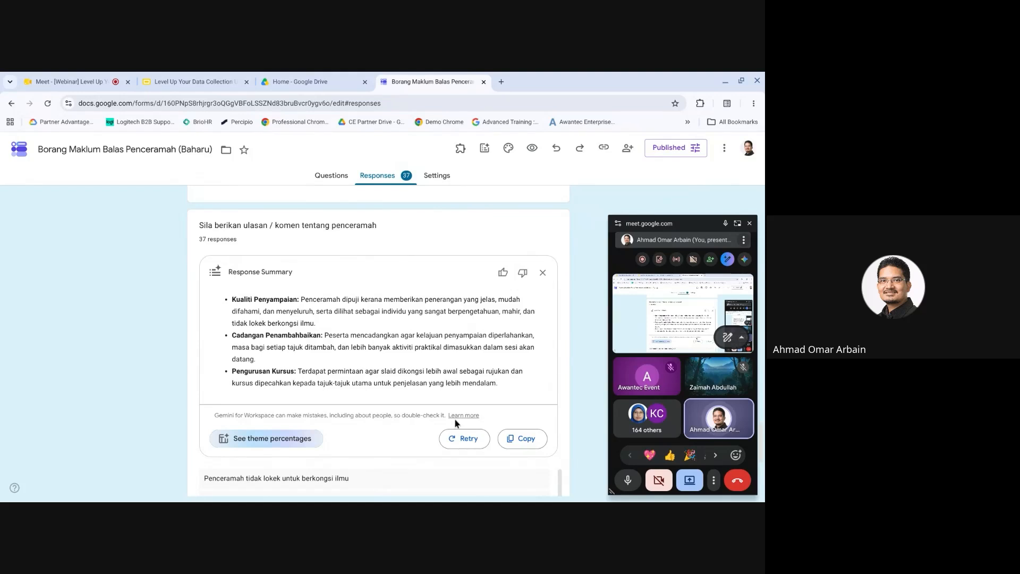
{"action": "scroll", "coordinate": [456, 424], "scroll_direction": "down", "scroll_amount": 1}
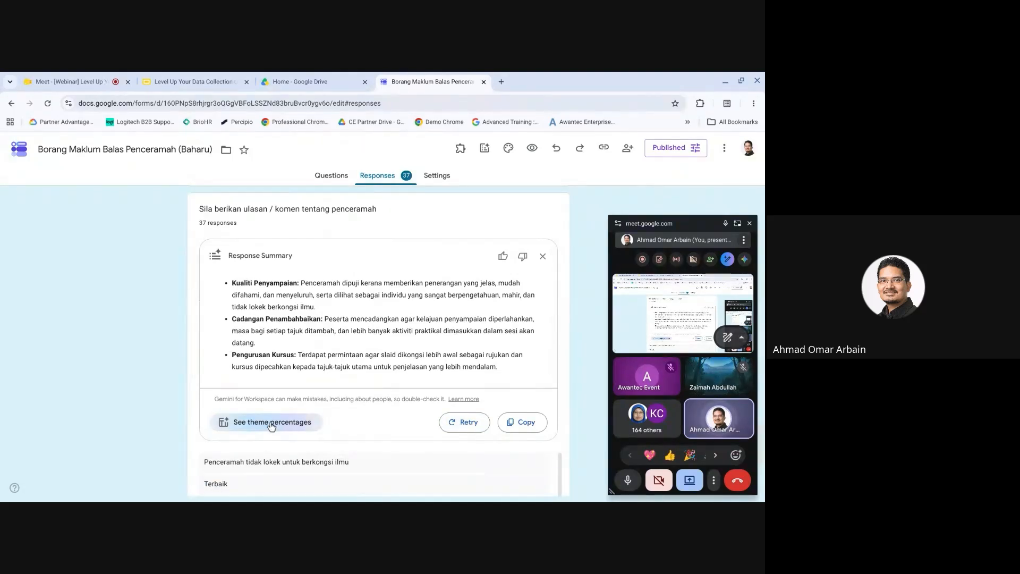
{"action": "left_click", "coordinate": [248, 426]}
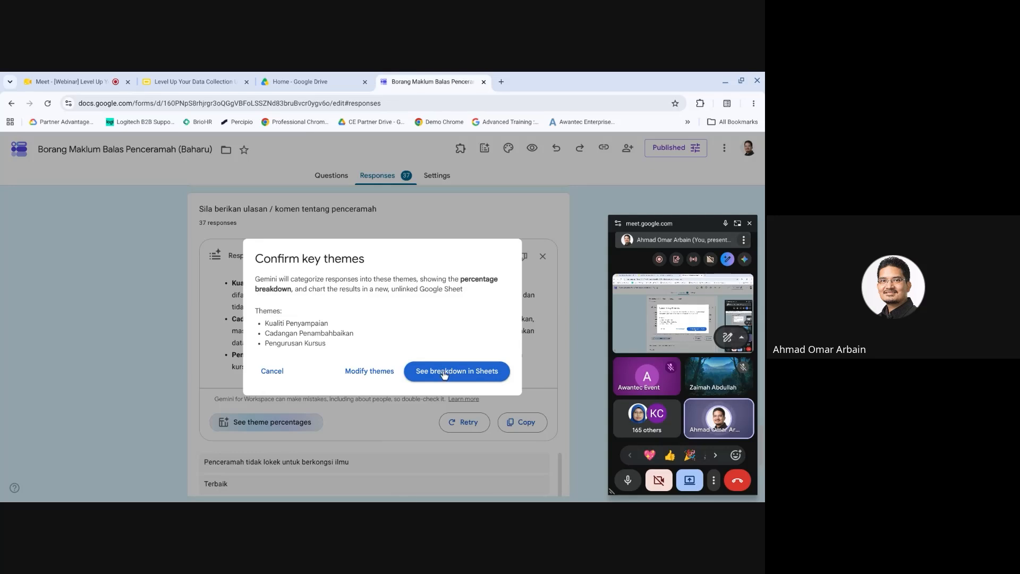
{"action": "left_click", "coordinate": [382, 371]}
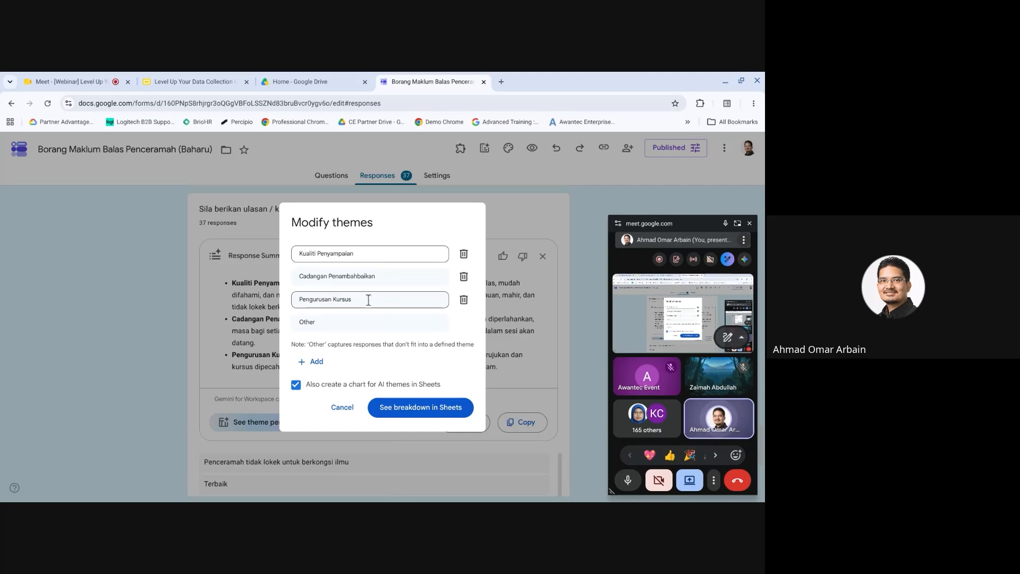
{"action": "left_click", "coordinate": [342, 407]}
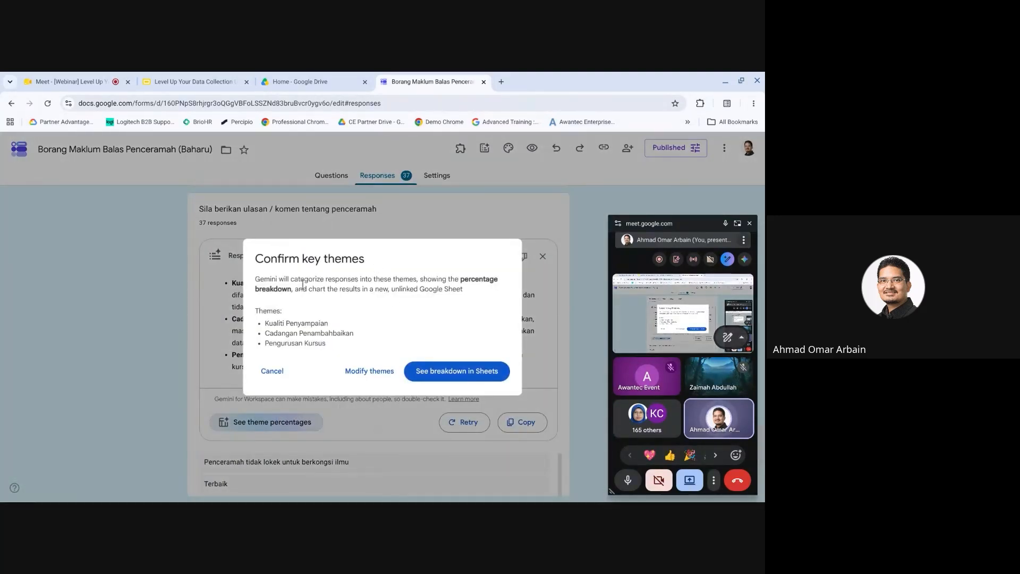
{"action": "left_click", "coordinate": [445, 371]}
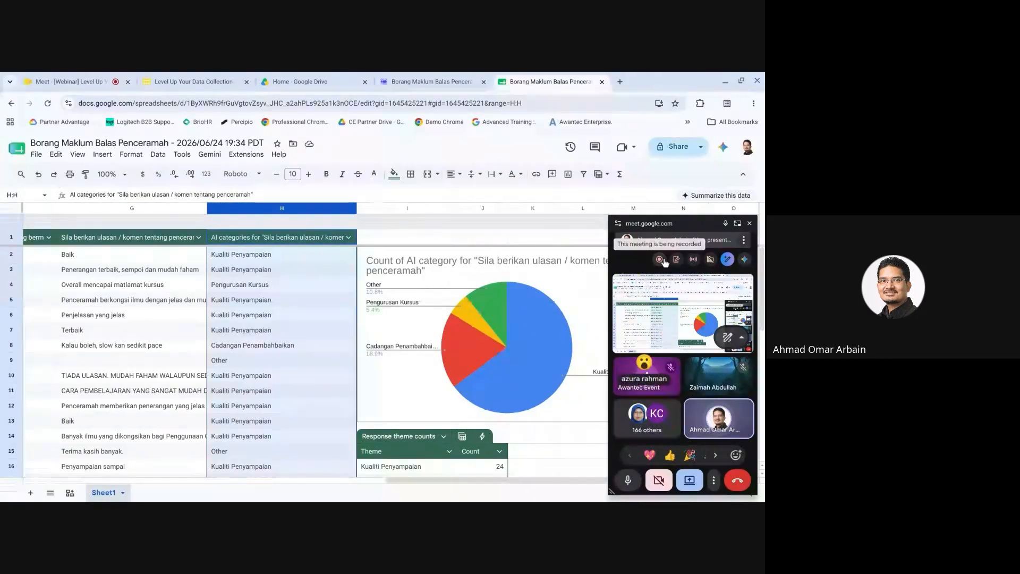
{"action": "left_click", "coordinate": [750, 223]}
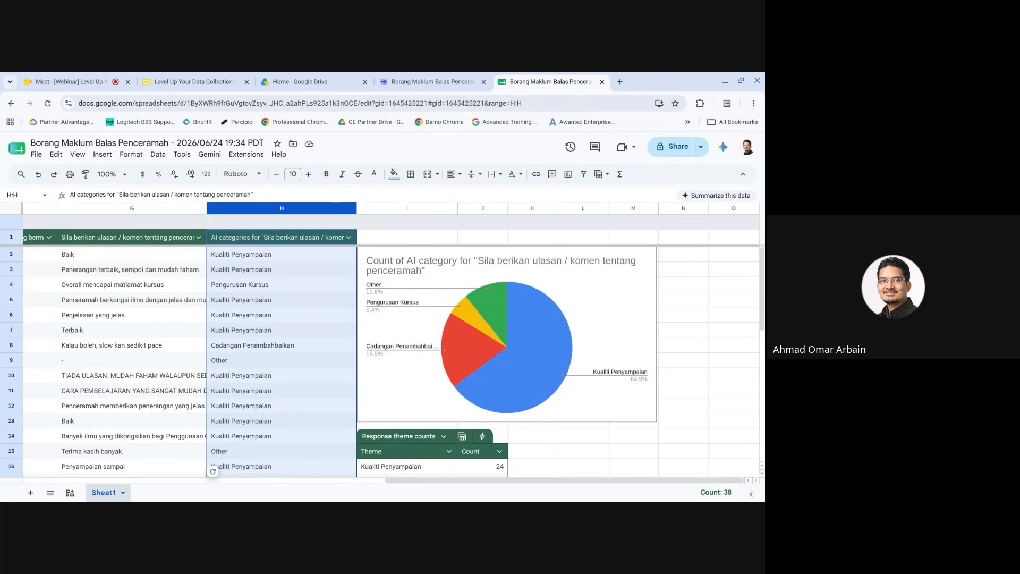
Draft the example formula =AI("STATEMENT") in cell L14 and delete it again.
{"action": "left_click", "coordinate": [572, 438]}
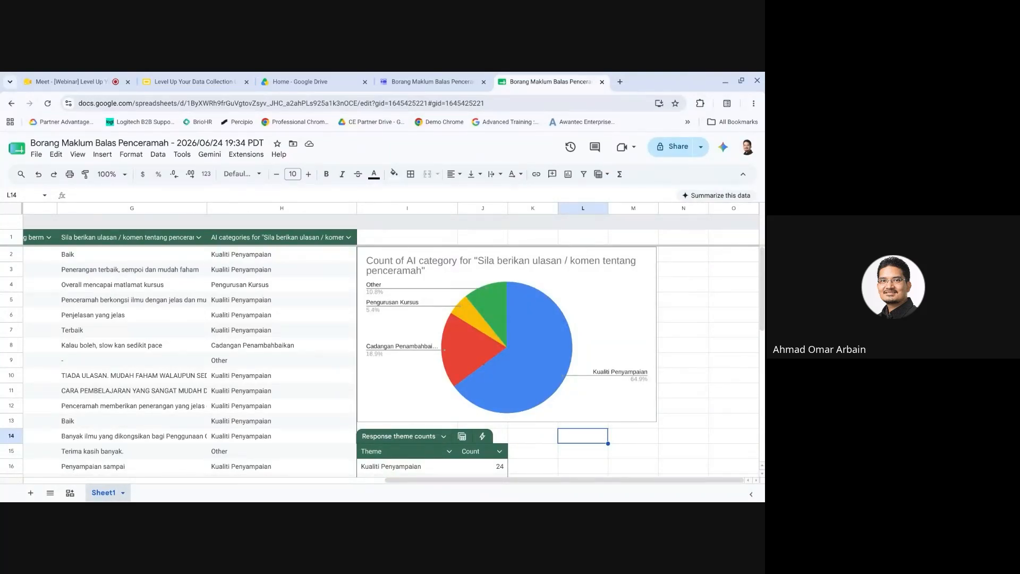
{"action": "type", "text": "="}
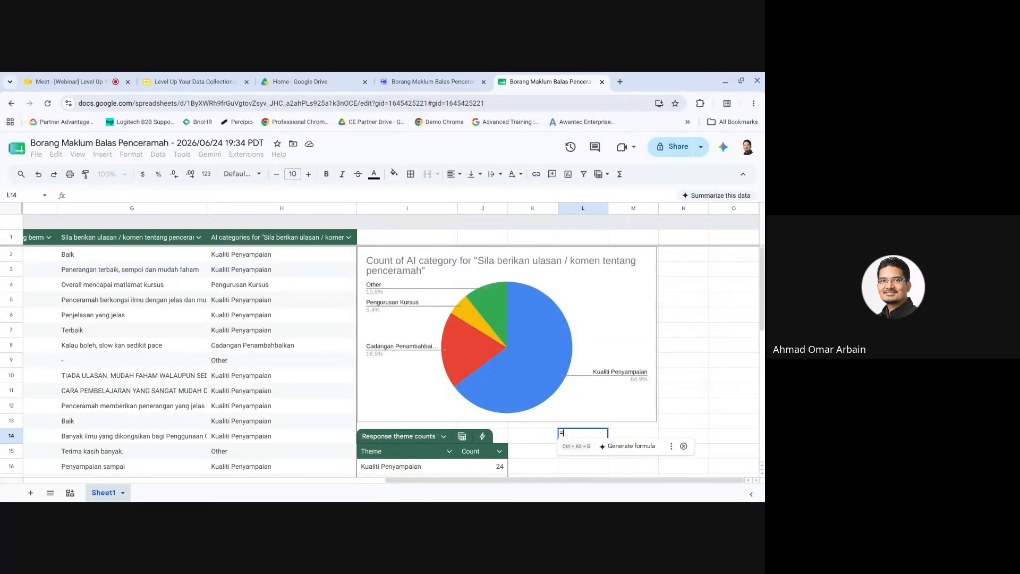
{"action": "type", "text": "AI("}
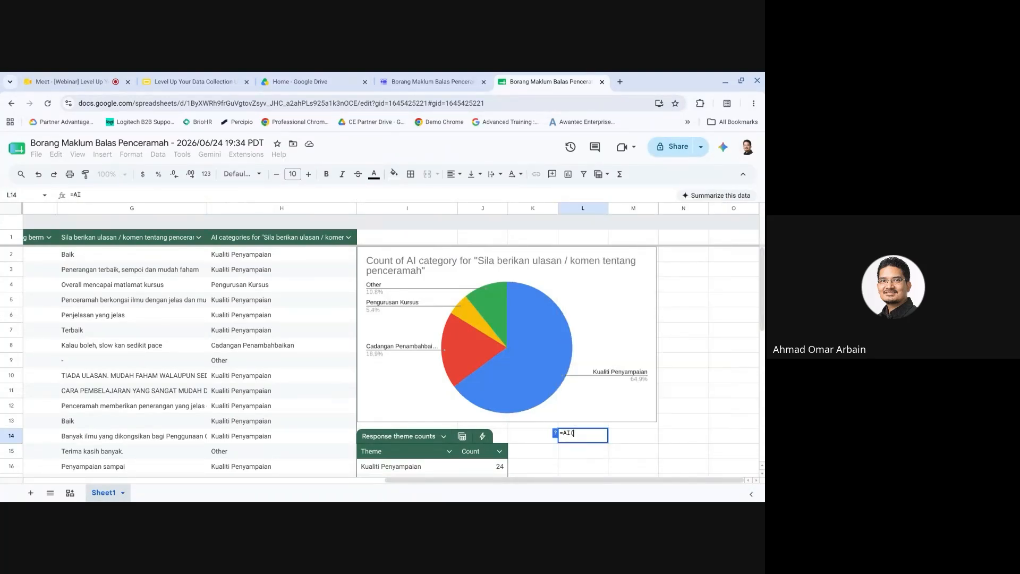
{"action": "type", "text": "\""}
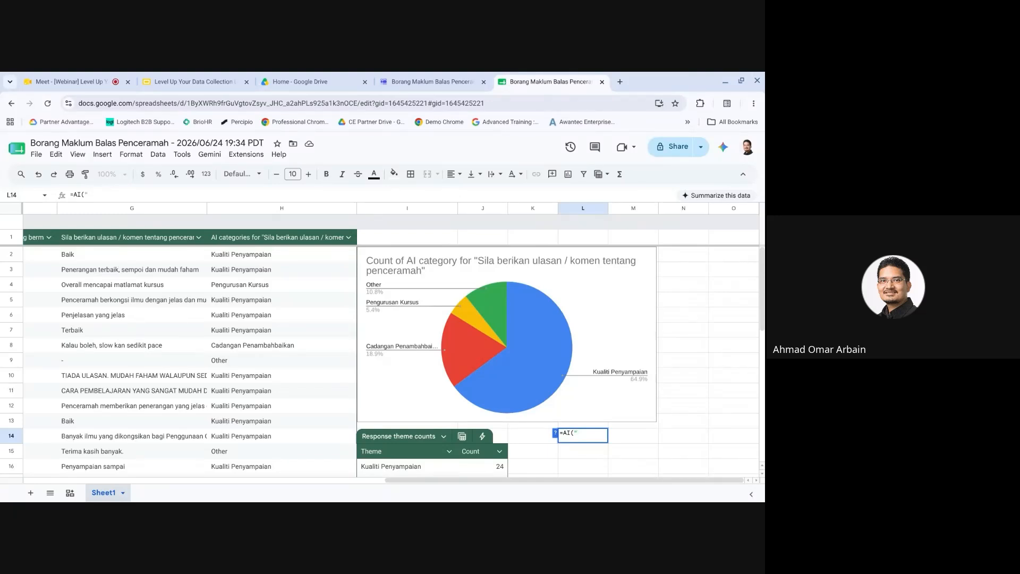
{"action": "type", "text": "STATE"}
{"action": "type", "text": "M"}
{"action": "type", "text": "NET"}
{"action": "key", "text": "BackSpace"}
{"action": "key", "text": "BackSpace"}
{"action": "key", "text": "BackSpace"}
{"action": "type", "text": "MENT\""}
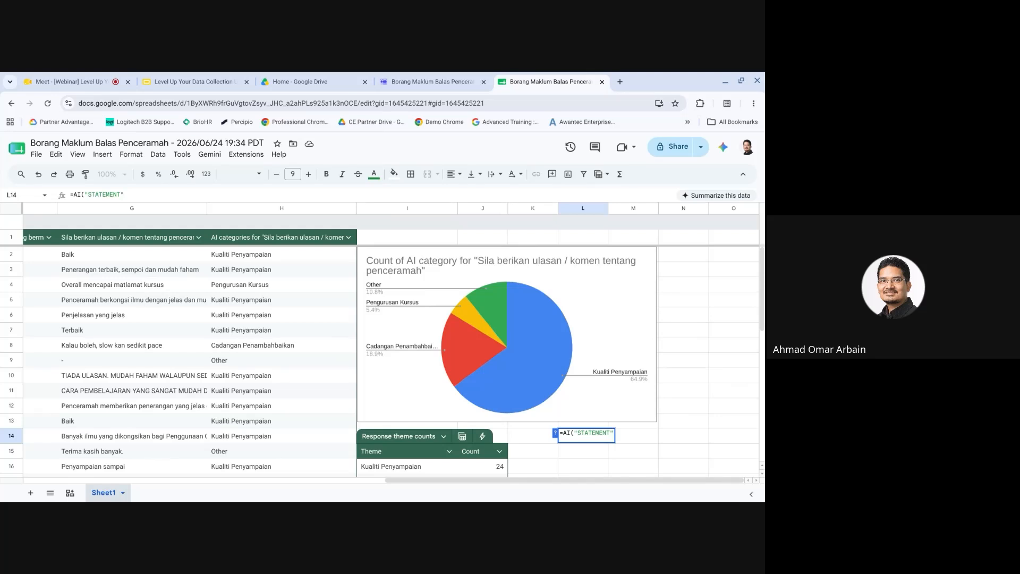
{"action": "type", "text": ")"}
{"action": "key", "text": "BackSpace"}
{"action": "key", "text": "BackSpace"}
{"action": "key", "text": "BackSpace"}
{"action": "key", "text": "BackSpace"}
{"action": "key", "text": "BackSpace"}
{"action": "key", "text": "BackSpace"}
{"action": "key", "text": "BackSpace"}
{"action": "key", "text": "BackSpace"}
{"action": "key", "text": "BackSpace"}
{"action": "key", "text": "BackSpace"}
{"action": "key", "text": "BackSpace"}
{"action": "key", "text": "BackSpace"}
{"action": "key", "text": "BackSpace"}
{"action": "key", "text": "BackSpace"}
{"action": "key", "text": "BackSpace"}
{"action": "key", "text": "BackSpace"}
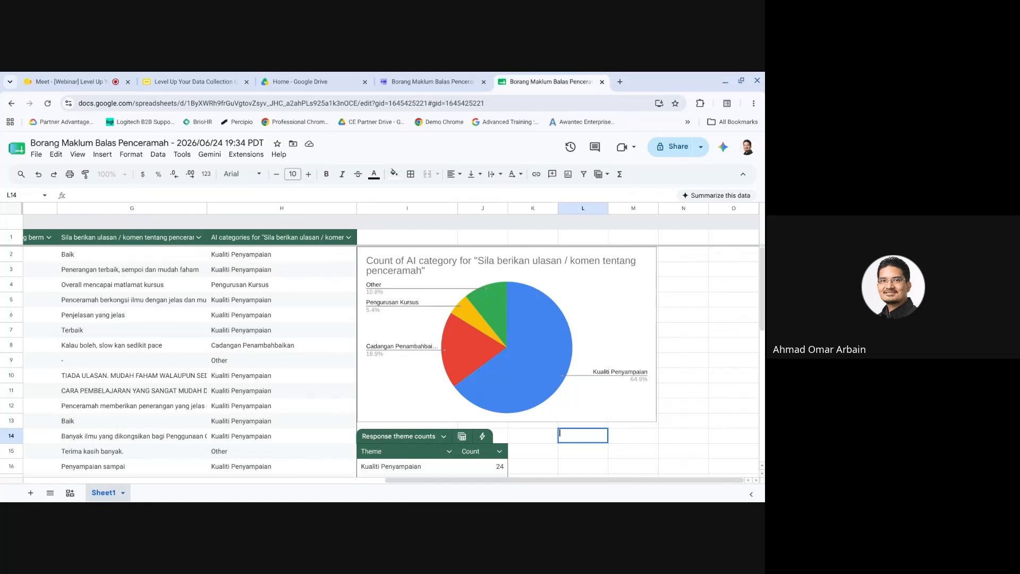
Examine the whole AI categorization formula in cell H2, through to its closing cell reference.
{"action": "left_click", "coordinate": [230, 260]}
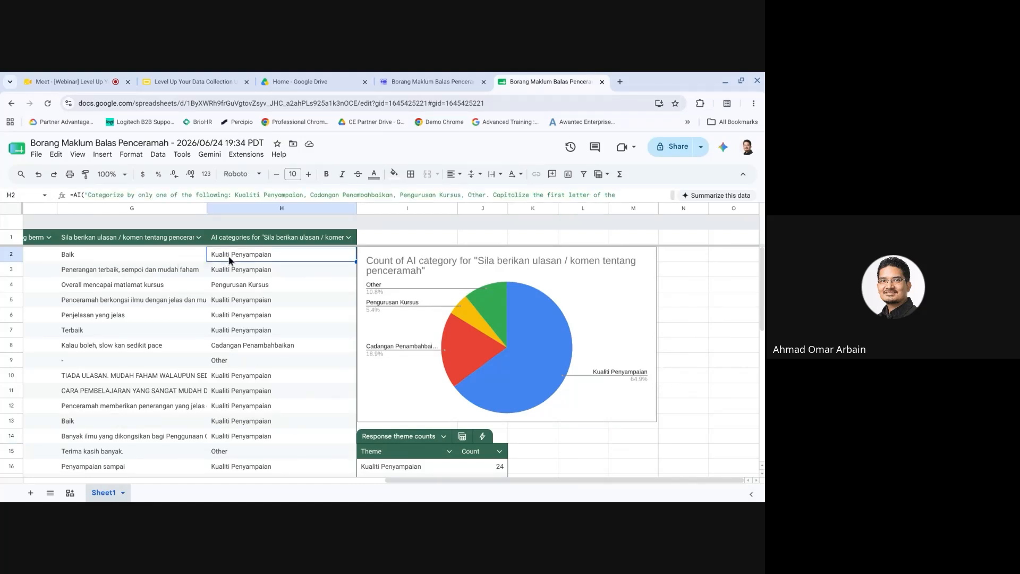
{"action": "left_click", "coordinate": [91, 196]}
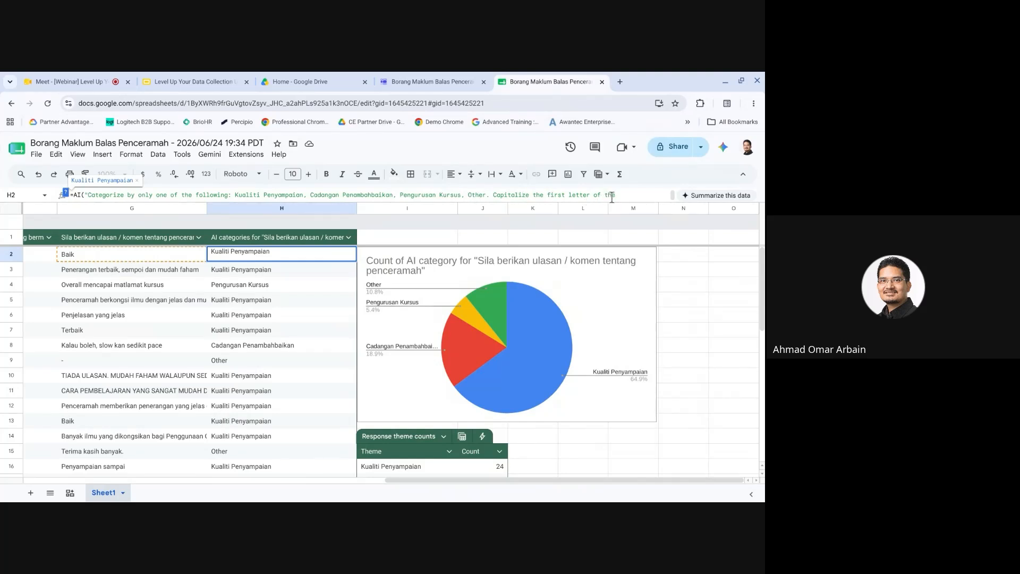
{"action": "key", "text": "Down"}
{"action": "key", "text": "Left"}
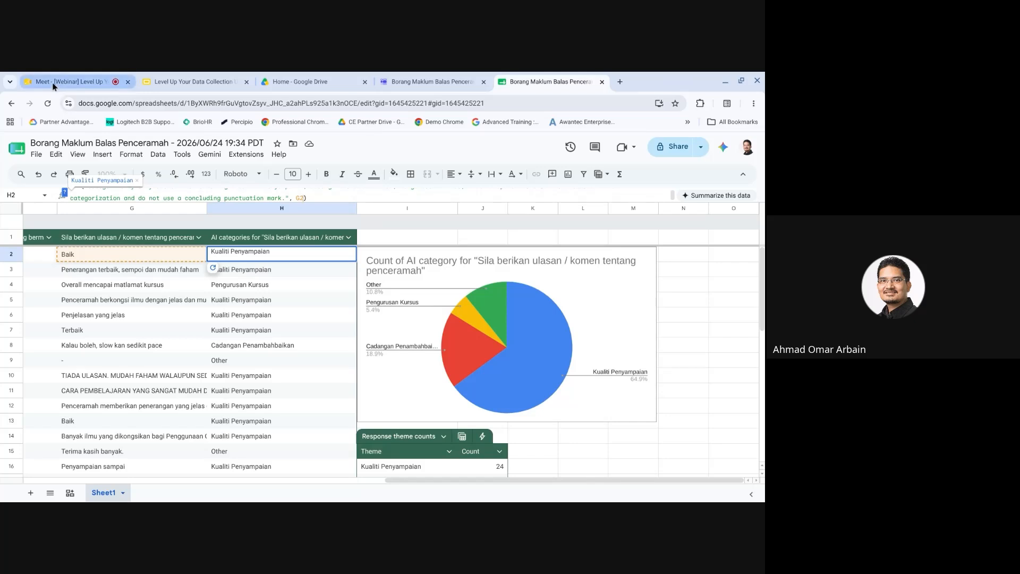
Look in on the meeting and the AI-Powered Forms slide, and return to the feedback form's responses.
{"action": "left_click", "coordinate": [79, 85]}
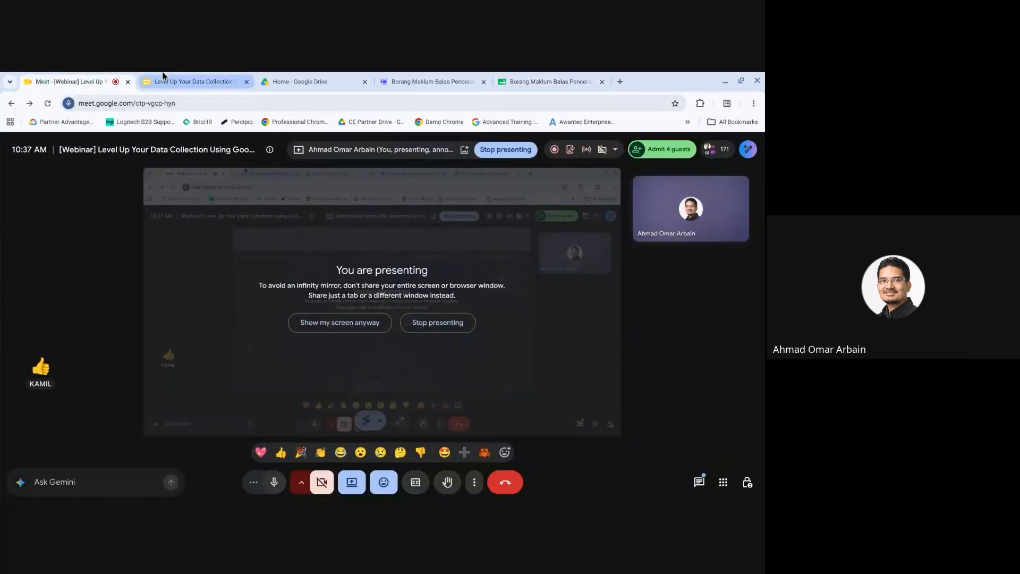
{"action": "left_click", "coordinate": [550, 84]}
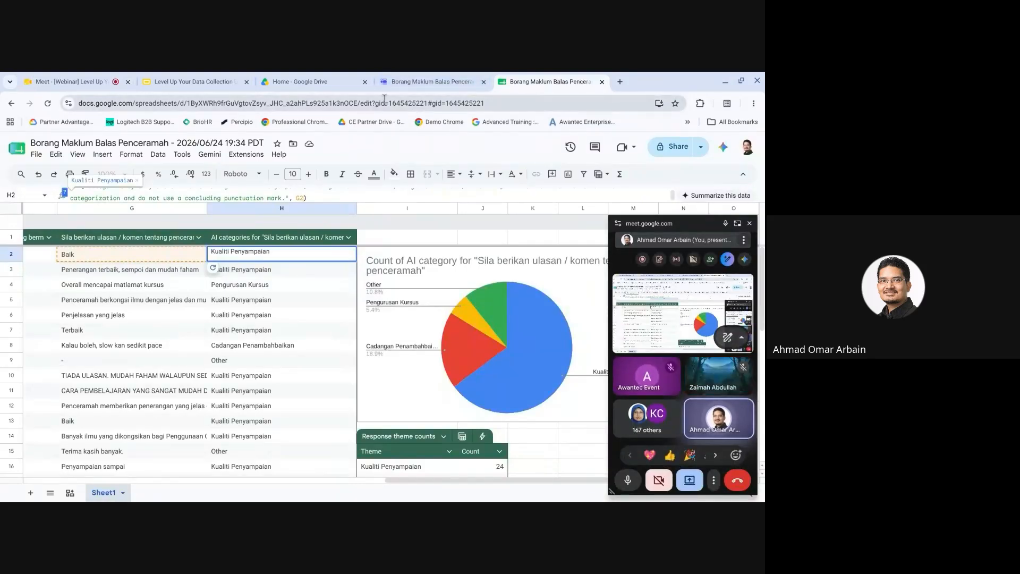
{"action": "left_click", "coordinate": [195, 83]}
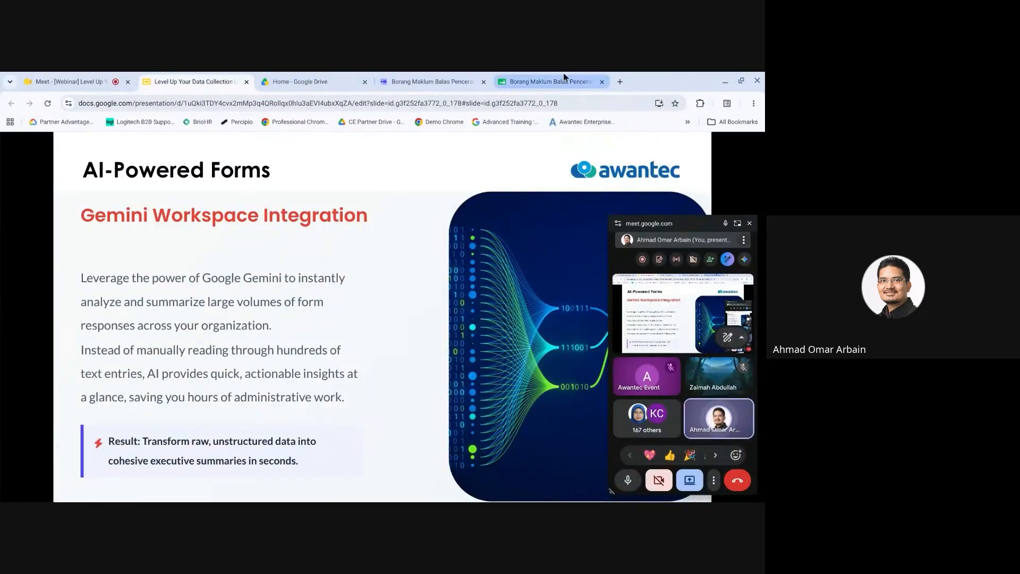
{"action": "left_click", "coordinate": [454, 84]}
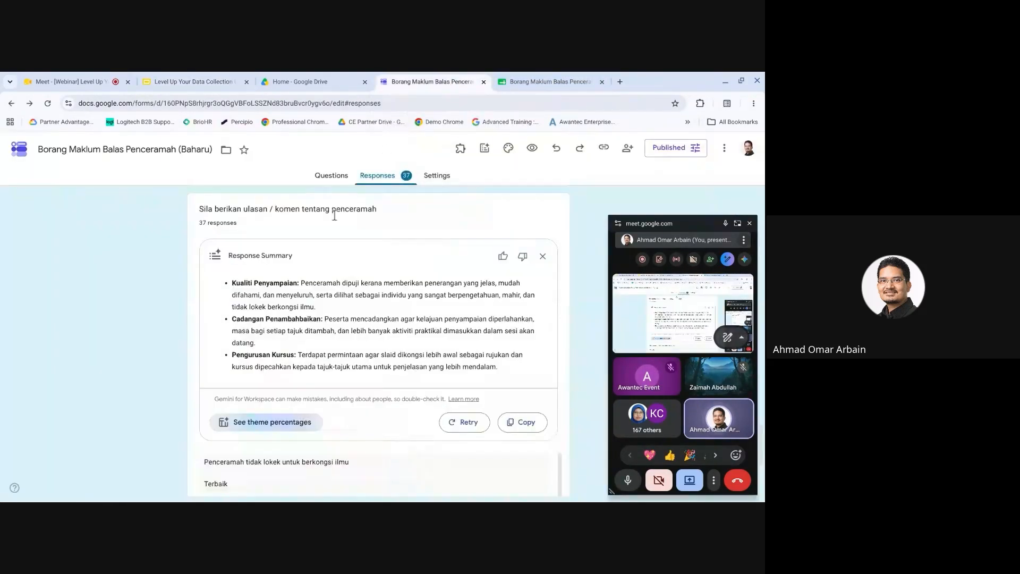
Review the speaker comments and their summary, the star-rating charts, the Nama organisasi bar chart and the Jantina peserta pie chart.
{"action": "scroll", "coordinate": [304, 256], "scroll_direction": "down", "scroll_amount": 2}
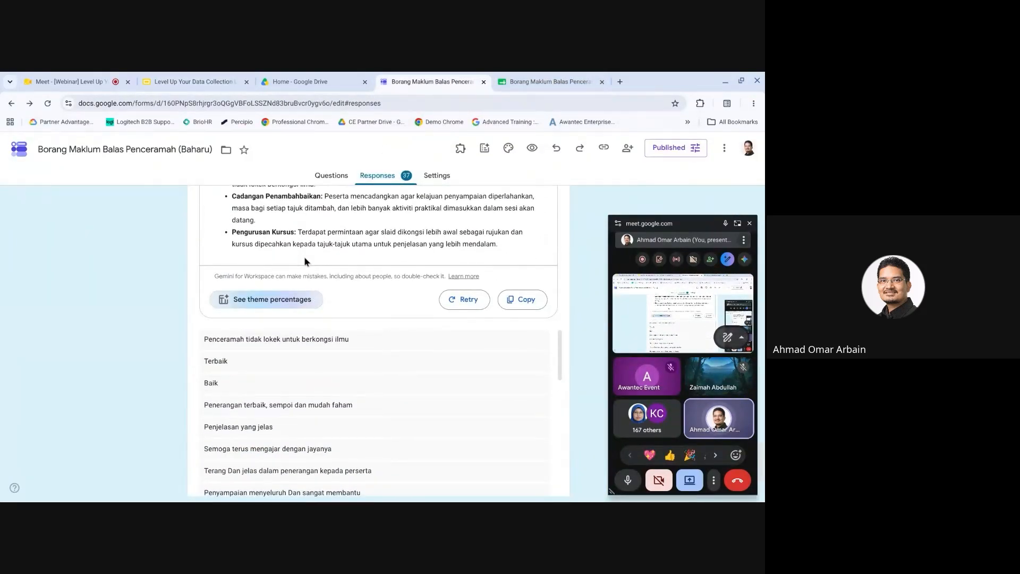
{"action": "scroll", "coordinate": [304, 256], "scroll_direction": "up", "scroll_amount": 2}
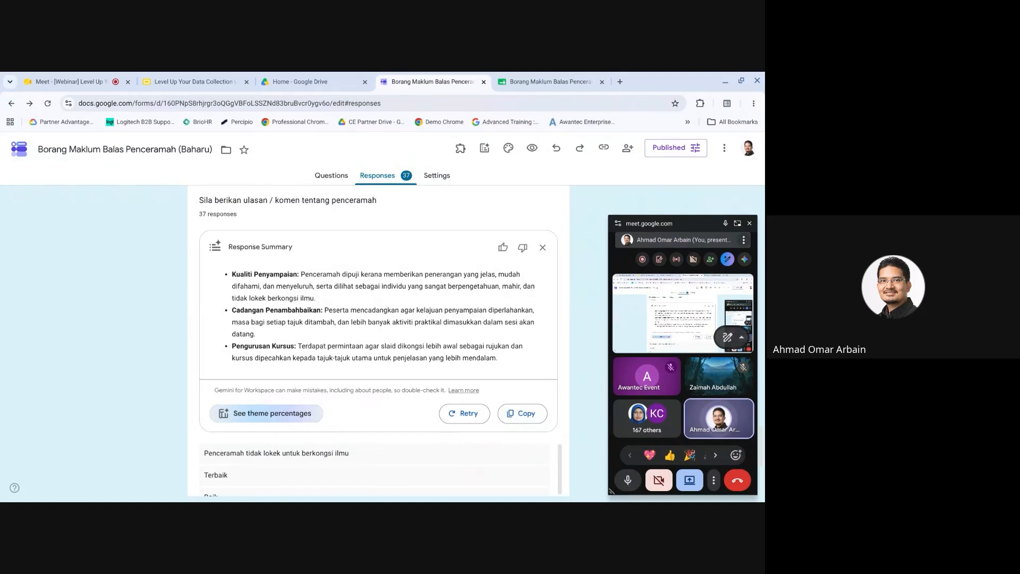
{"action": "scroll", "coordinate": [334, 322], "scroll_direction": "up", "scroll_amount": 6}
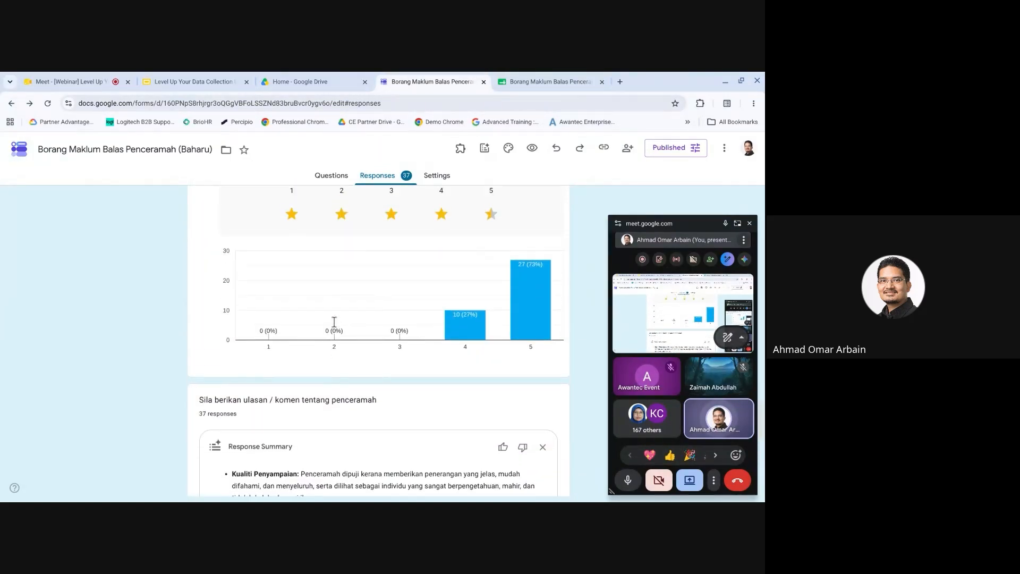
{"action": "scroll", "coordinate": [344, 150], "scroll_direction": "up", "scroll_amount": 10}
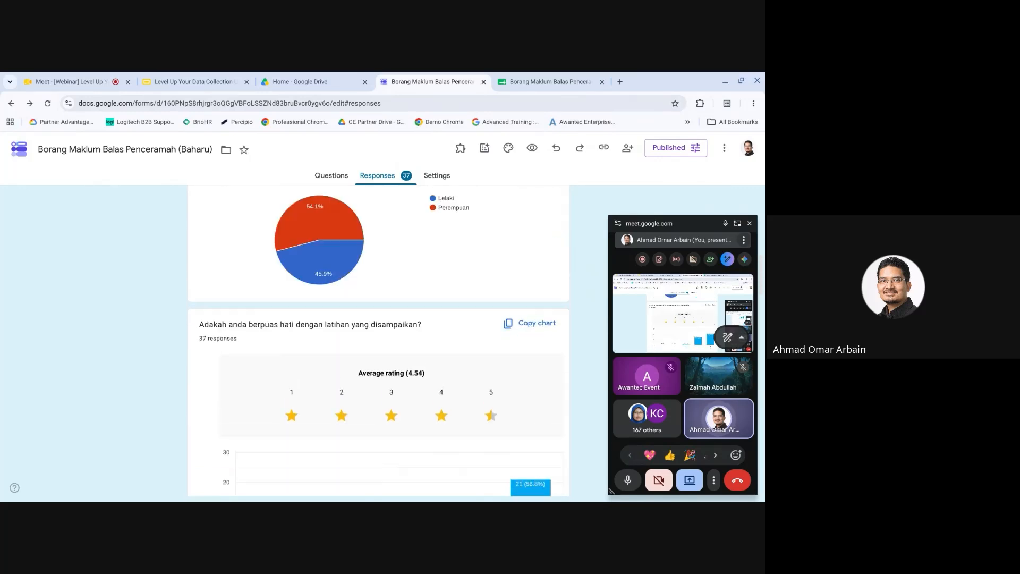
{"action": "scroll", "coordinate": [326, 286], "scroll_direction": "up", "scroll_amount": 10}
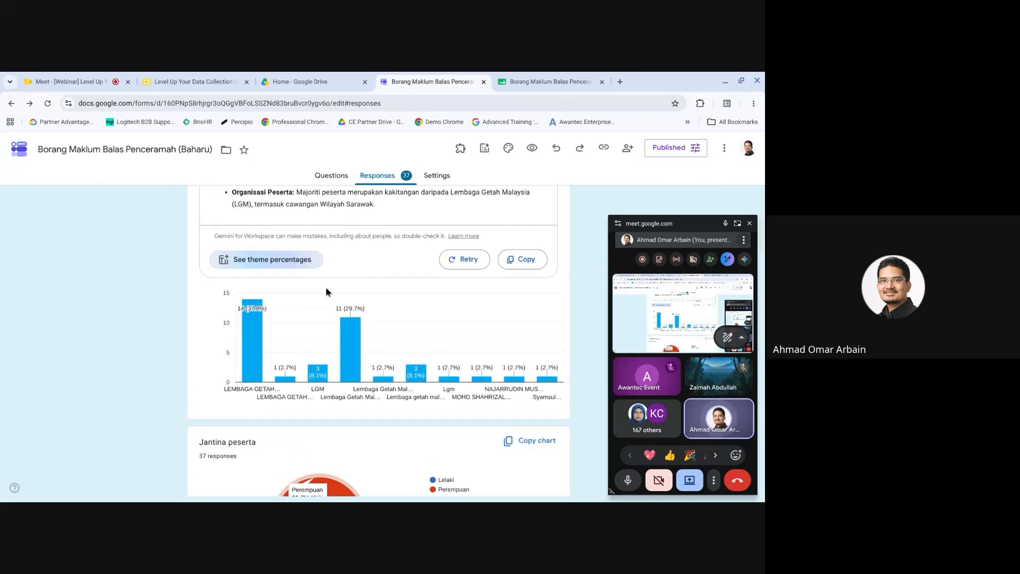
{"action": "scroll", "coordinate": [325, 291], "scroll_direction": "down", "scroll_amount": 8}
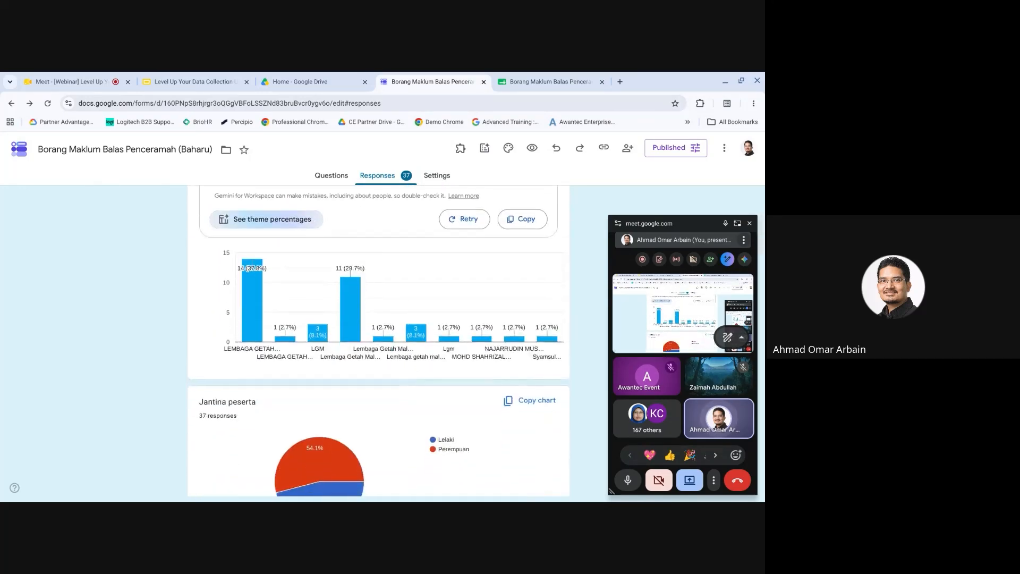
{"action": "scroll", "coordinate": [325, 291], "scroll_direction": "down", "scroll_amount": 1}
{"action": "mouse_move", "coordinate": [326, 290]}
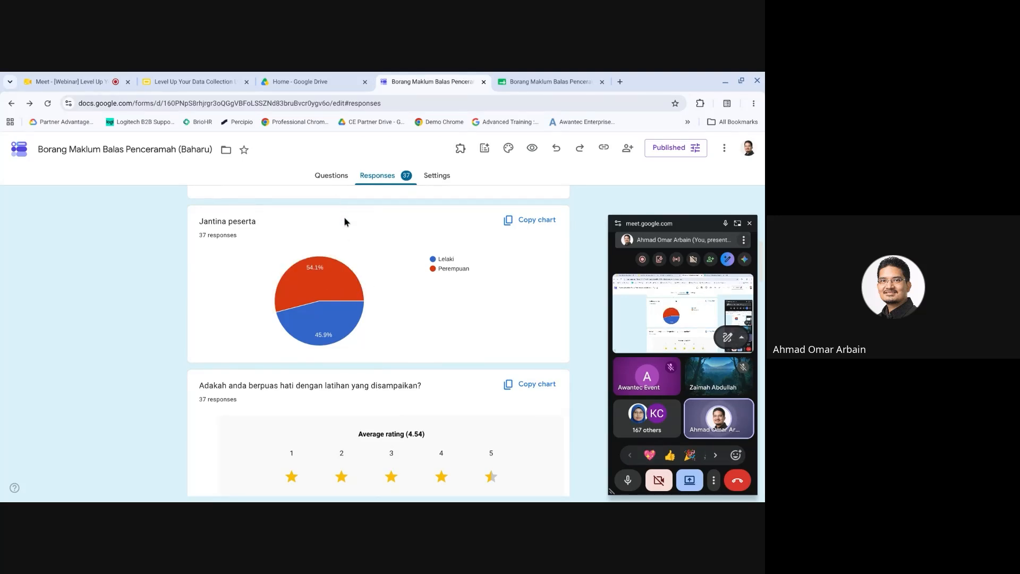
Preview the key themes suggested for the Nama organisasi question and cancel without creating a breakdown.
{"action": "scroll", "coordinate": [343, 218], "scroll_direction": "up", "scroll_amount": 9}
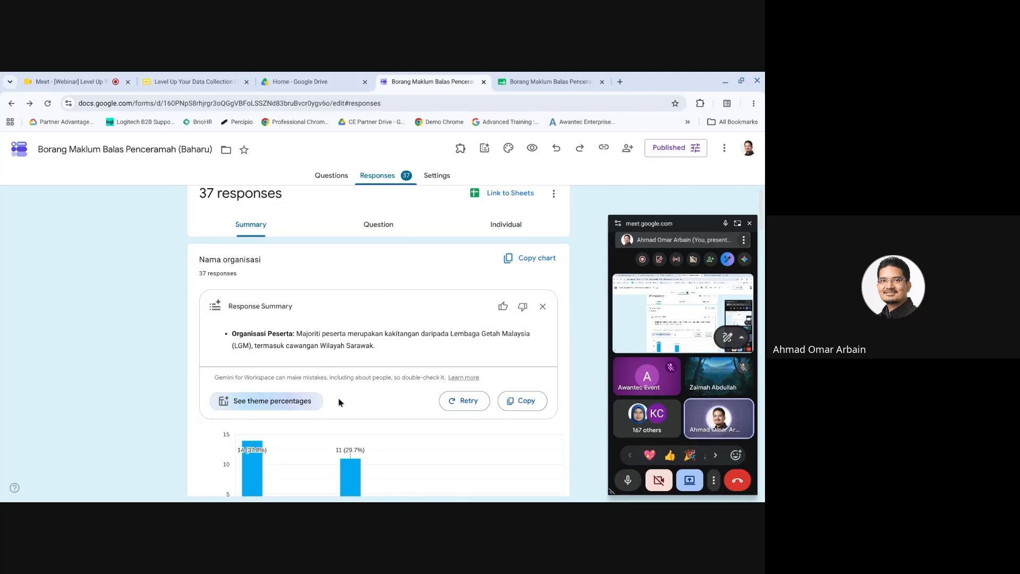
{"action": "scroll", "coordinate": [339, 402], "scroll_direction": "down", "scroll_amount": 1}
{"action": "scroll", "coordinate": [378, 340], "scroll_direction": "up", "scroll_amount": 1}
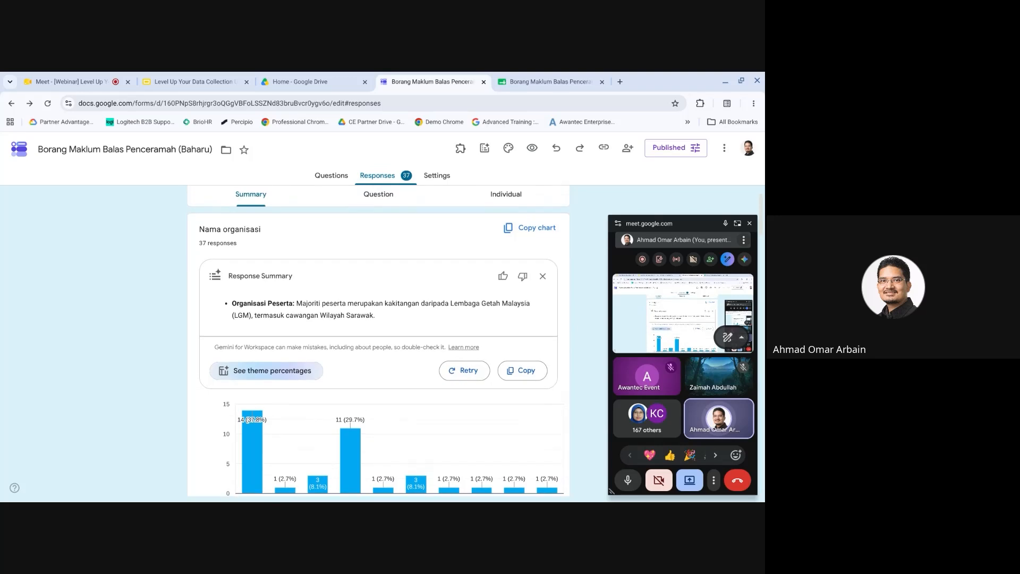
{"action": "left_click", "coordinate": [277, 378]}
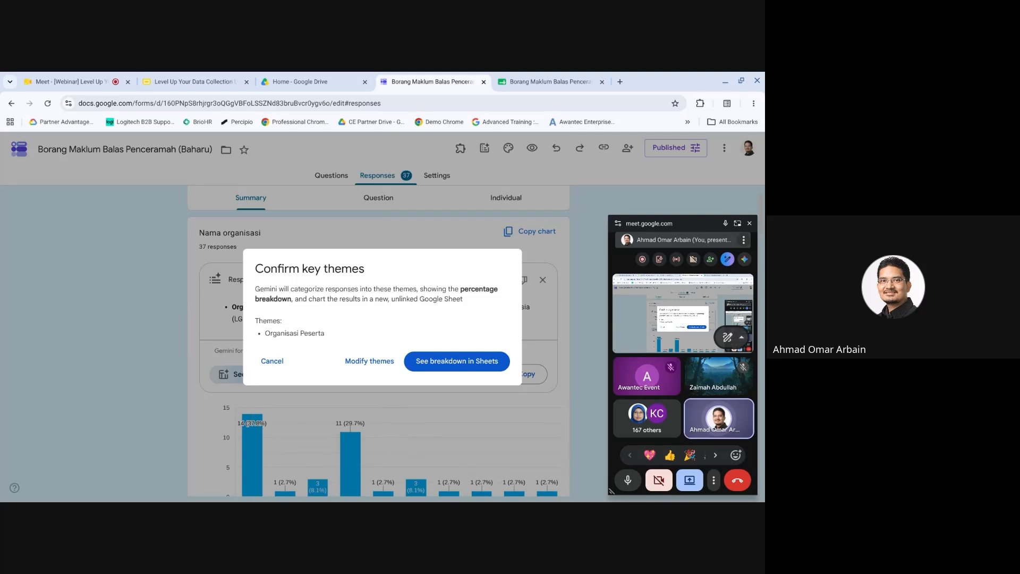
{"action": "left_click", "coordinate": [273, 362]}
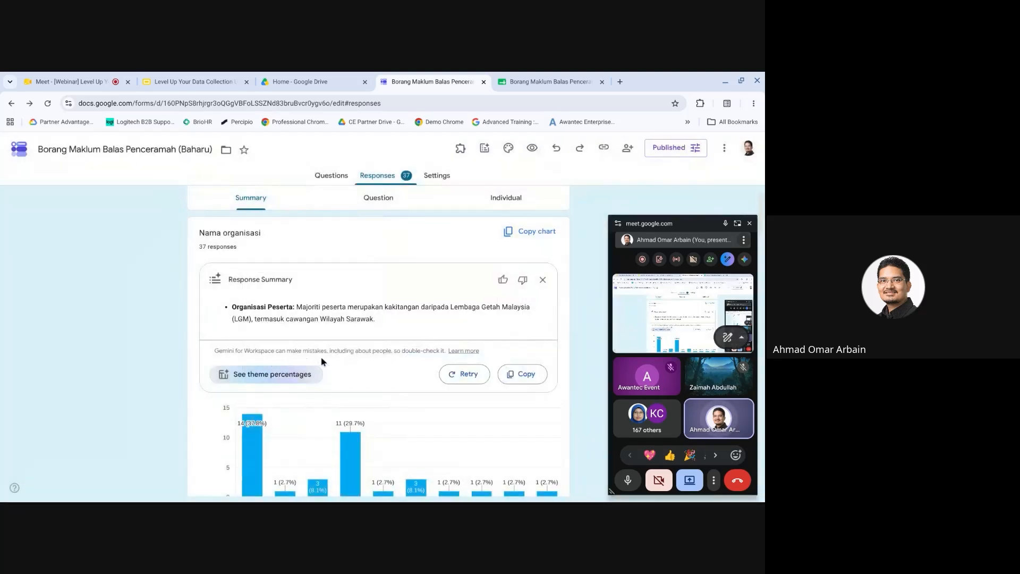
{"action": "scroll", "coordinate": [327, 361], "scroll_direction": "down", "scroll_amount": 1}
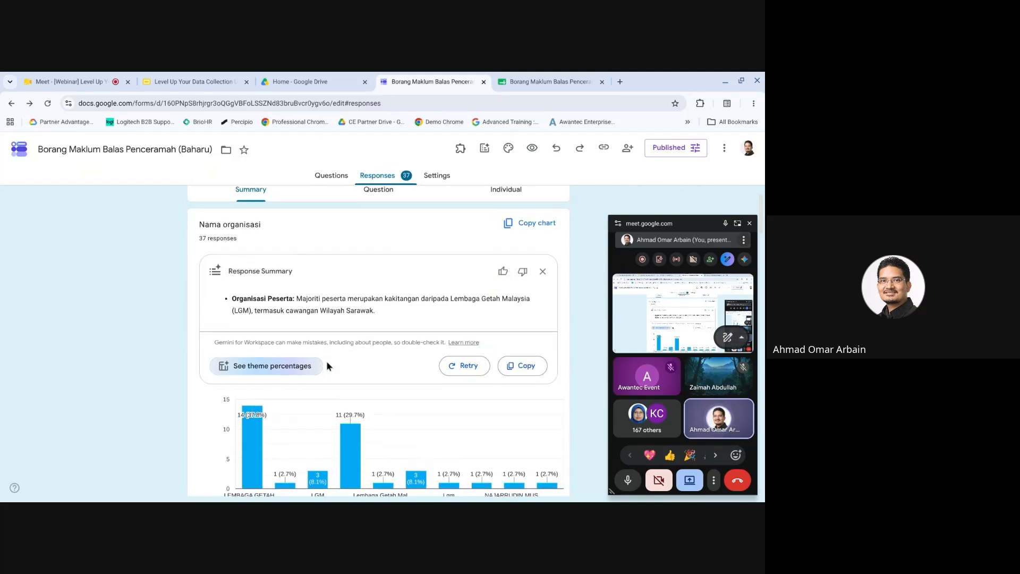
{"action": "scroll", "coordinate": [326, 361], "scroll_direction": "up", "scroll_amount": 1}
{"action": "scroll", "coordinate": [326, 361], "scroll_direction": "down", "scroll_amount": 1}
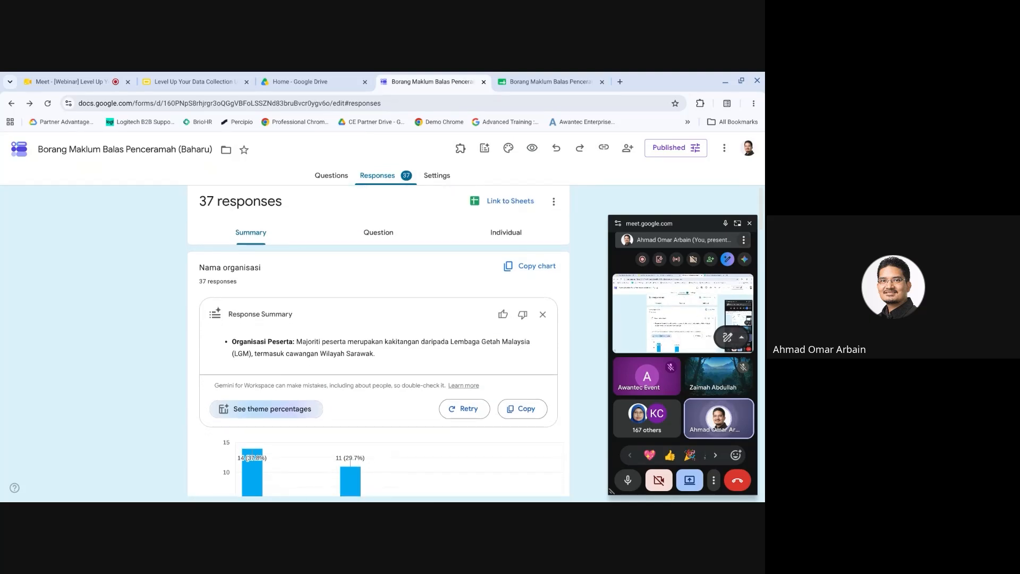
{"action": "scroll", "coordinate": [326, 362], "scroll_direction": "down", "scroll_amount": 1}
{"action": "scroll", "coordinate": [326, 361], "scroll_direction": "down", "scroll_amount": 3}
{"action": "scroll", "coordinate": [327, 362], "scroll_direction": "up", "scroll_amount": 4}
{"action": "scroll", "coordinate": [326, 361], "scroll_direction": "down", "scroll_amount": 1}
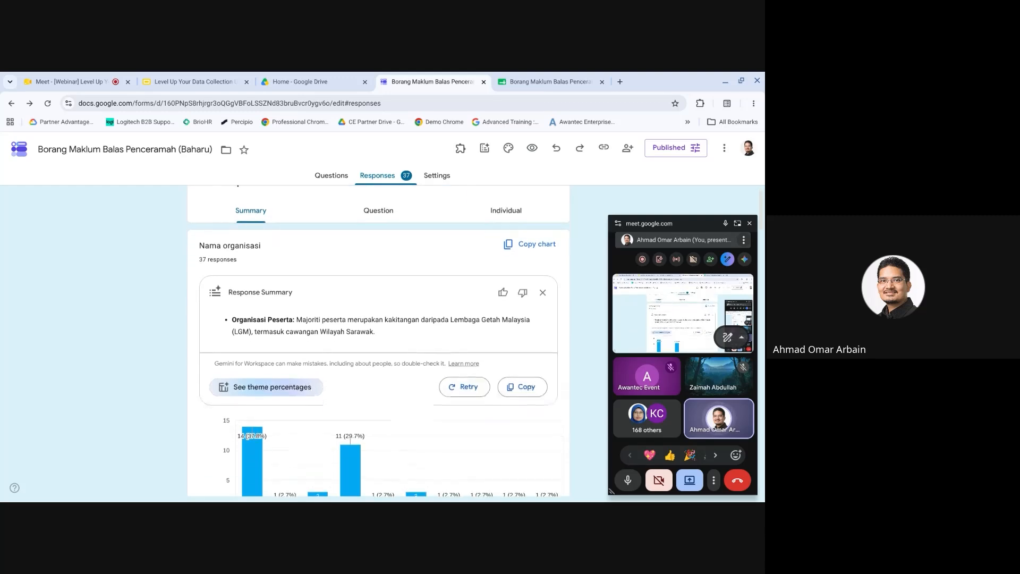
Review the Nama organisasi, Jantina peserta and training satisfaction charts, and look through the form's questions up to the star-rating items.
{"action": "scroll", "coordinate": [378, 341], "scroll_direction": "down", "scroll_amount": 4}
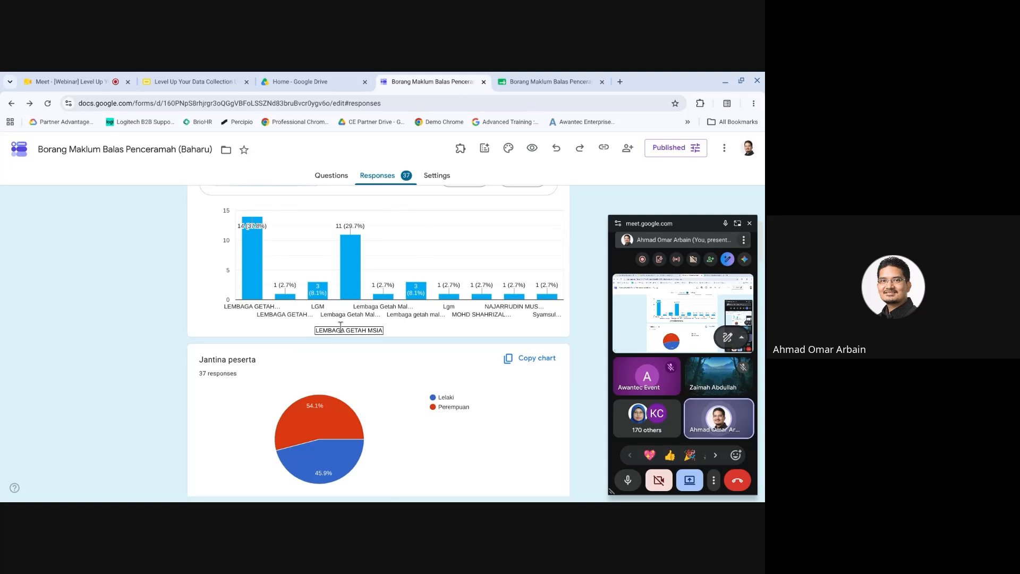
{"action": "scroll", "coordinate": [470, 298], "scroll_direction": "down", "scroll_amount": 4}
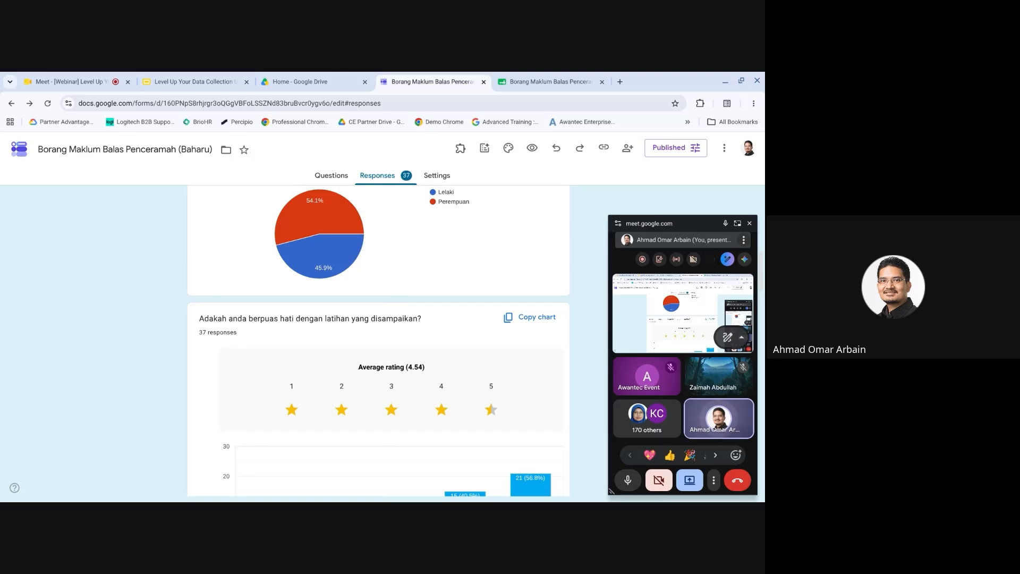
{"action": "mouse_move", "coordinate": [364, 244]}
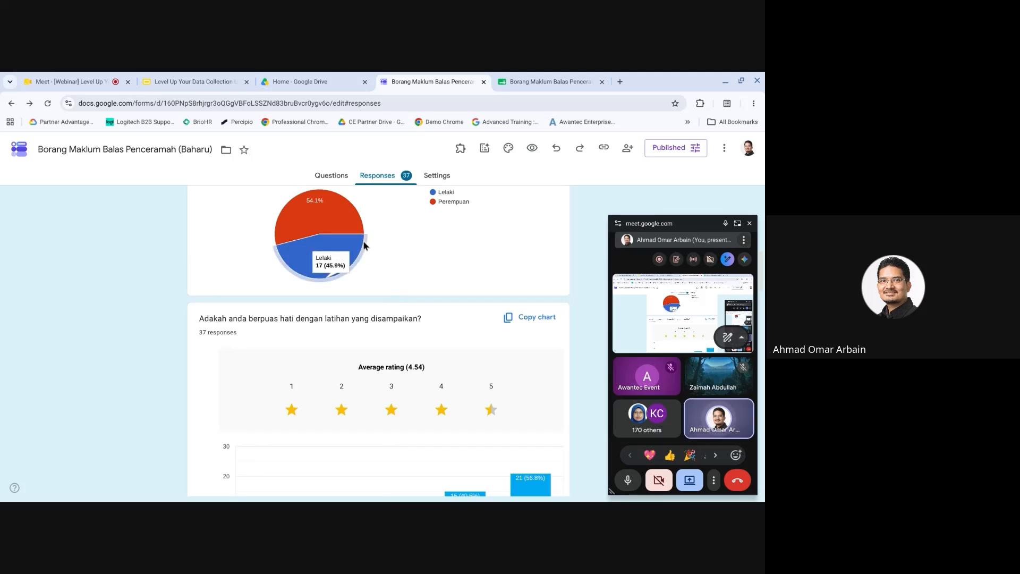
{"action": "left_click", "coordinate": [332, 181]}
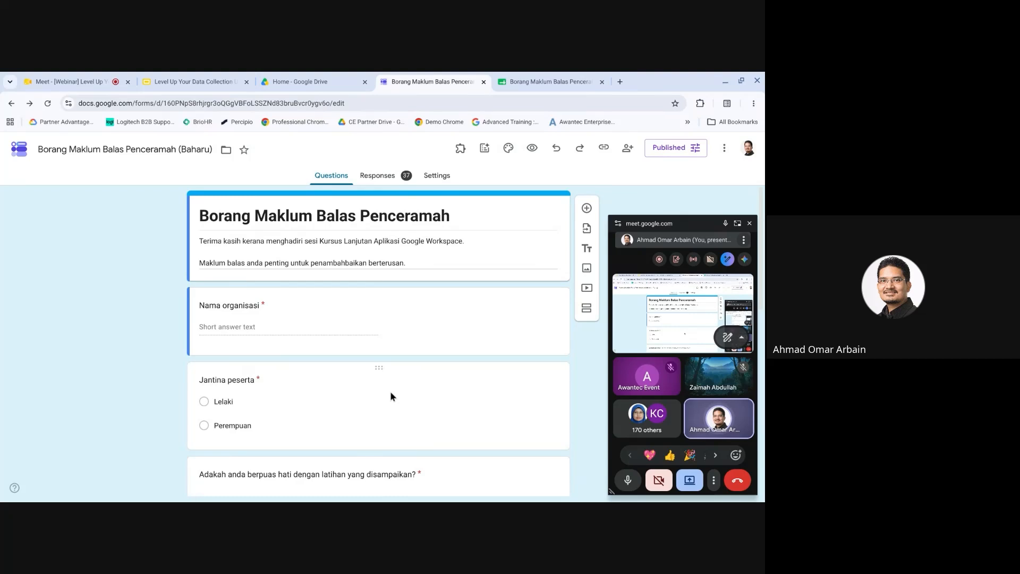
{"action": "scroll", "coordinate": [329, 348], "scroll_direction": "down", "scroll_amount": 3}
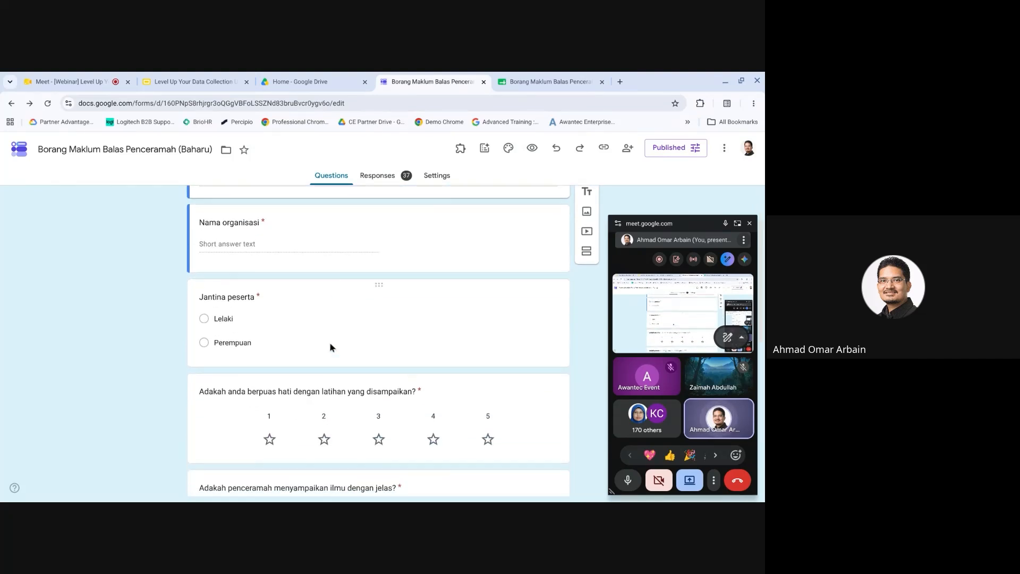
{"action": "scroll", "coordinate": [329, 348], "scroll_direction": "down", "scroll_amount": 5}
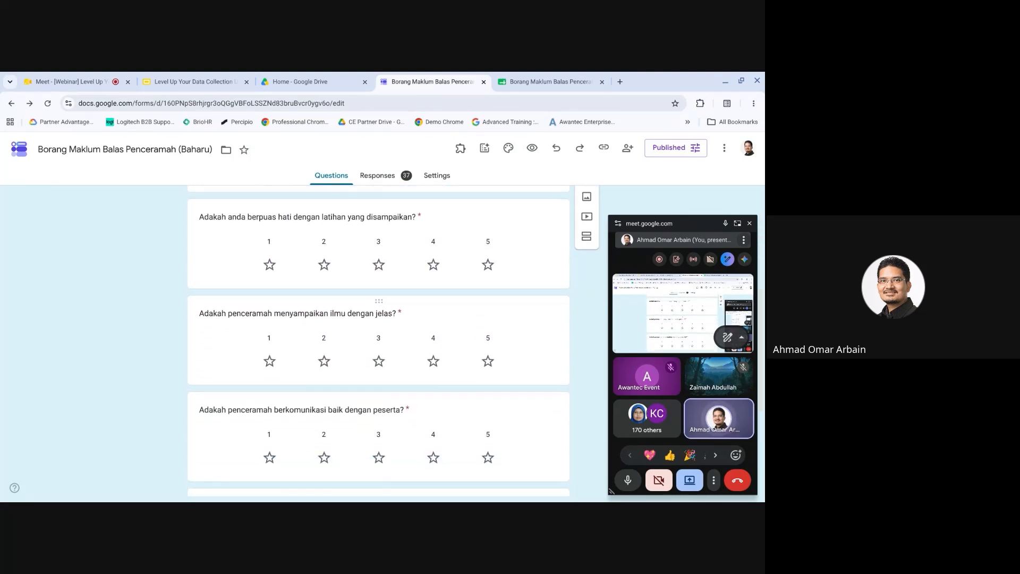
{"action": "scroll", "coordinate": [379, 340], "scroll_direction": "up", "scroll_amount": 10}
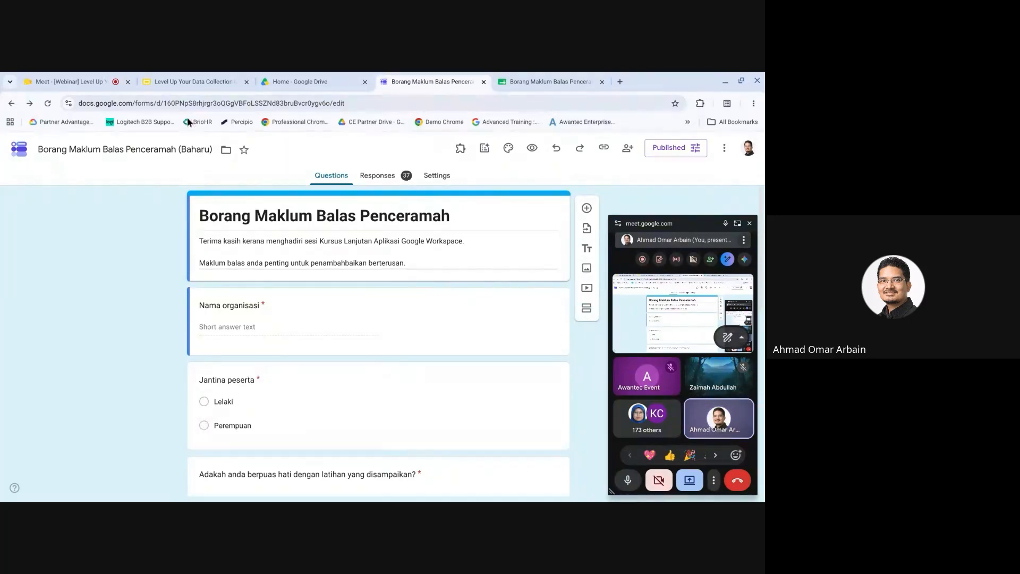
Switch to the webinar slides, close the floating meeting window and advance to the Go Fully Digital slide.
{"action": "left_click", "coordinate": [183, 82]}
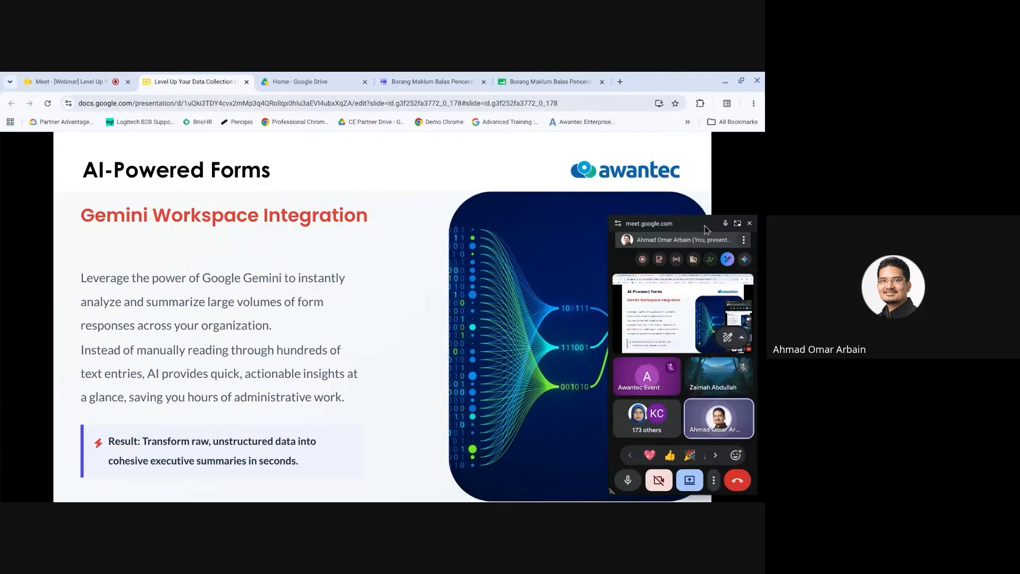
{"action": "left_click", "coordinate": [749, 223]}
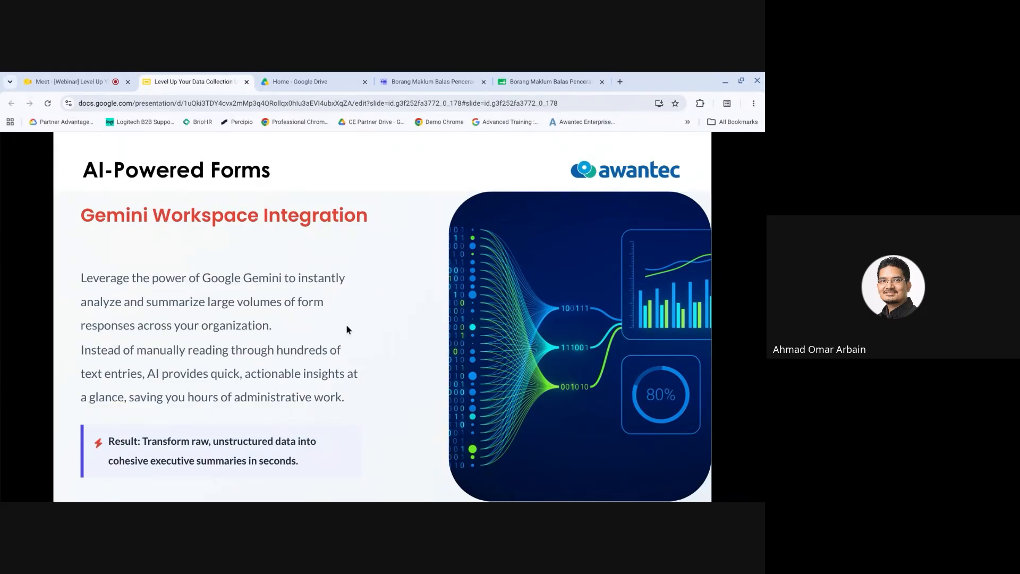
{"action": "key", "text": "Right"}
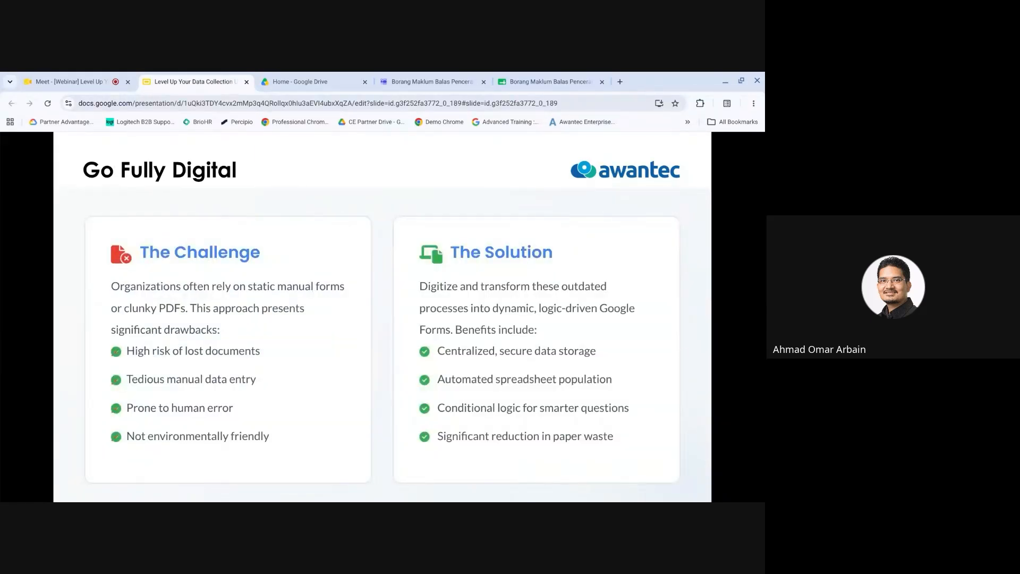
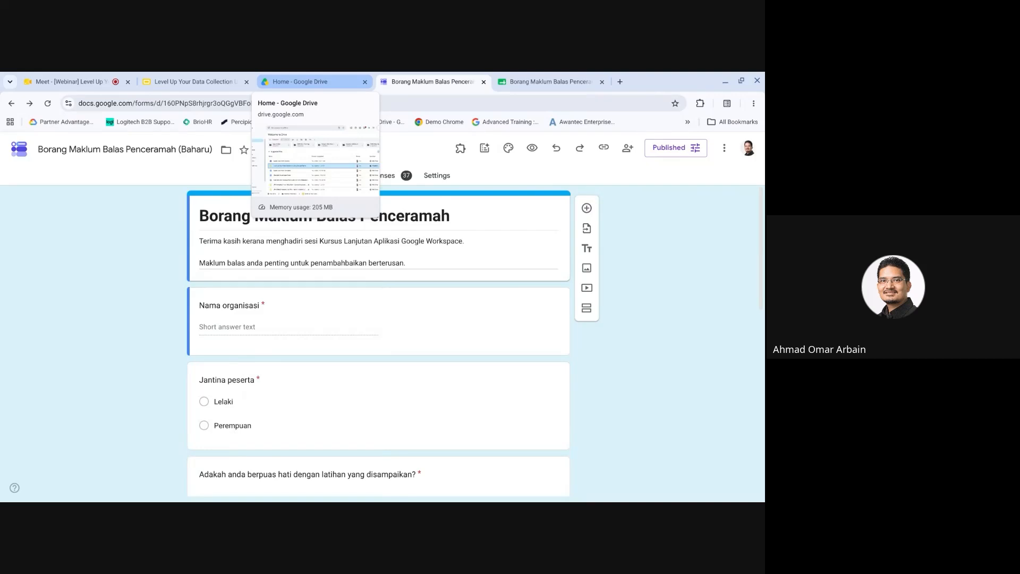
Search Google Drive for "trave" and open the document Travel-Request-Form-(v2) (1).docx.
{"action": "left_click", "coordinate": [308, 81]}
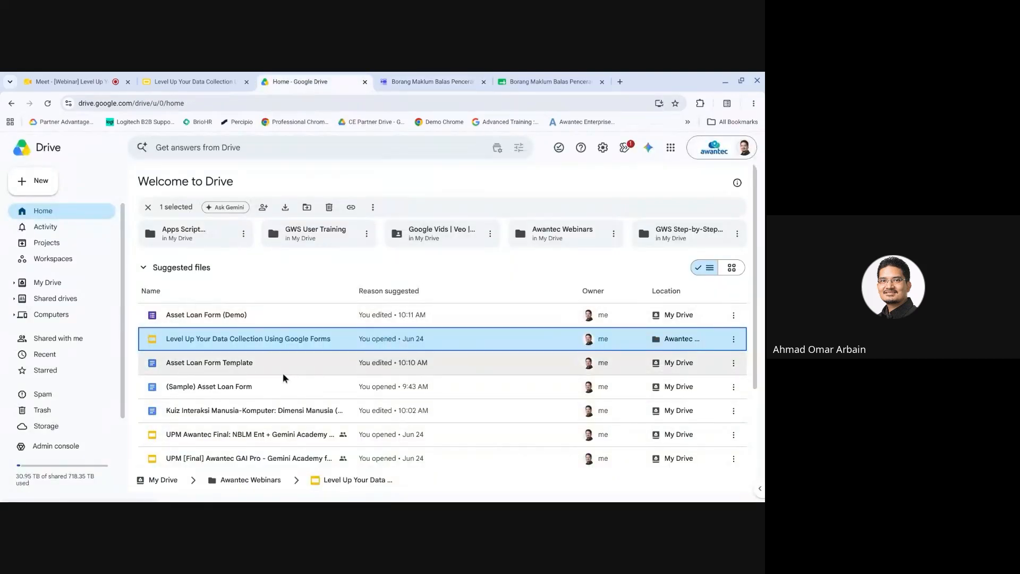
{"action": "scroll", "coordinate": [255, 405], "scroll_direction": "down", "scroll_amount": 3}
{"action": "scroll", "coordinate": [234, 246], "scroll_direction": "up", "scroll_amount": 3}
{"action": "left_click", "coordinate": [219, 149]}
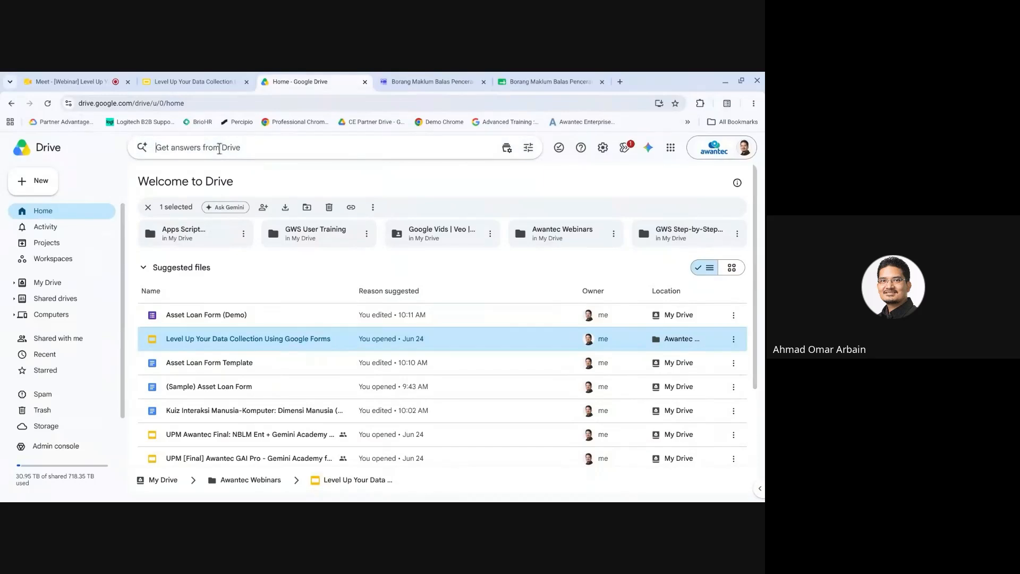
{"action": "type", "text": "trave"}
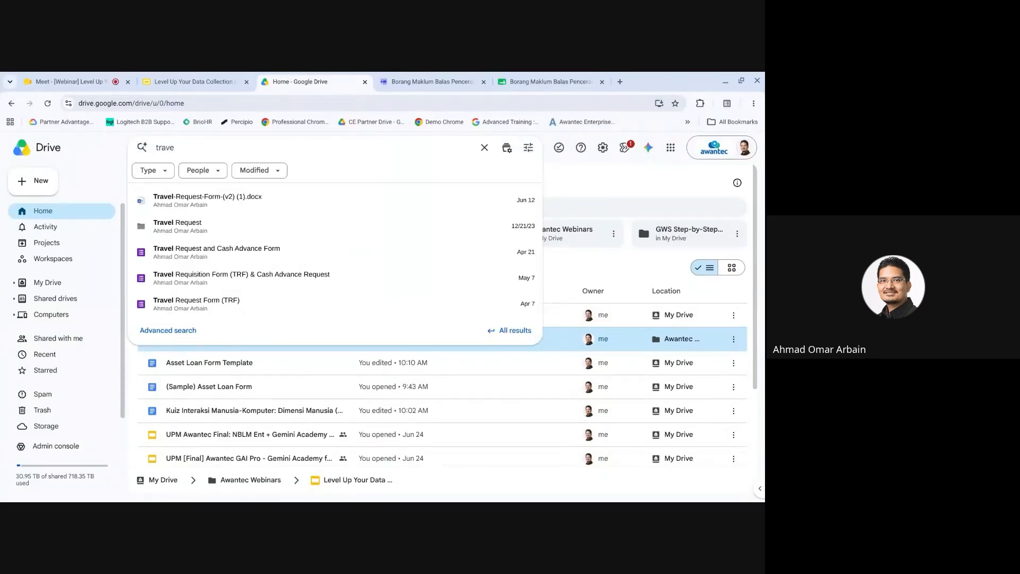
{"action": "key", "text": "Down"}
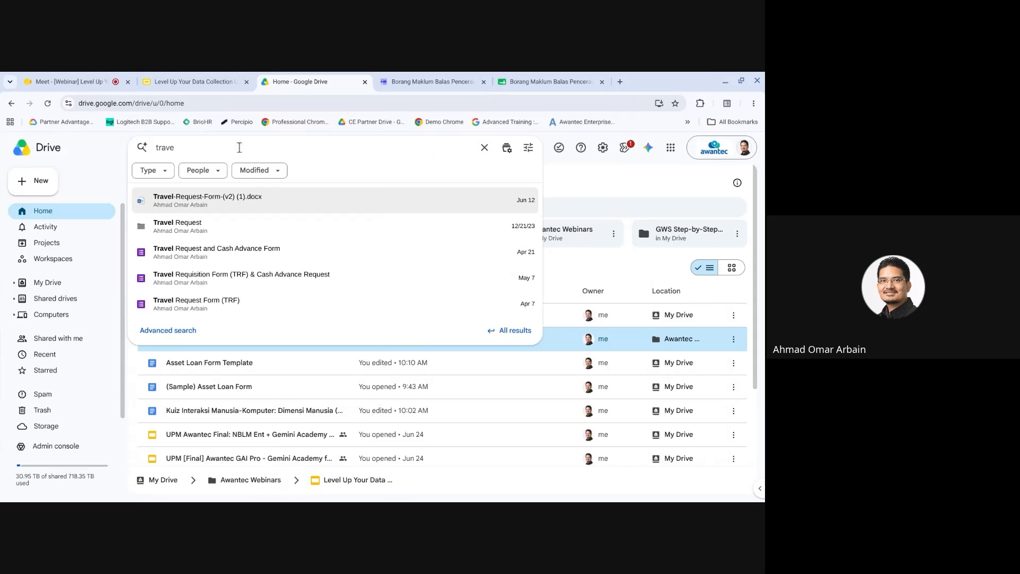
{"action": "left_click", "coordinate": [196, 200]}
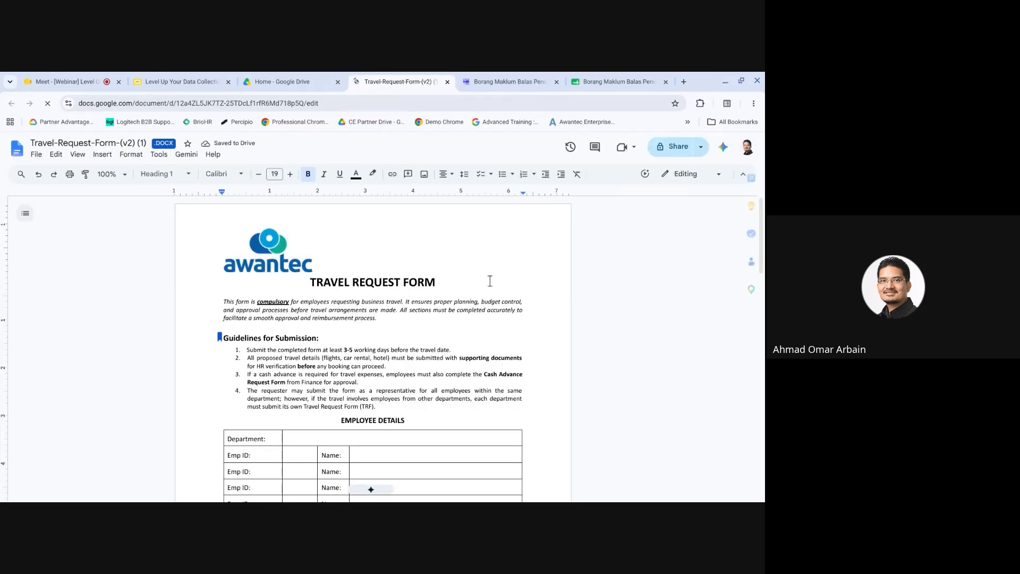
Examine the whole Travel Request Form, from submission guidelines and employee details through travelling mode and accommodation to the signatory section.
{"action": "scroll", "coordinate": [490, 281], "scroll_direction": "down", "scroll_amount": 2}
{"action": "scroll", "coordinate": [490, 281], "scroll_direction": "down", "scroll_amount": 3}
{"action": "scroll", "coordinate": [490, 281], "scroll_direction": "up", "scroll_amount": 2}
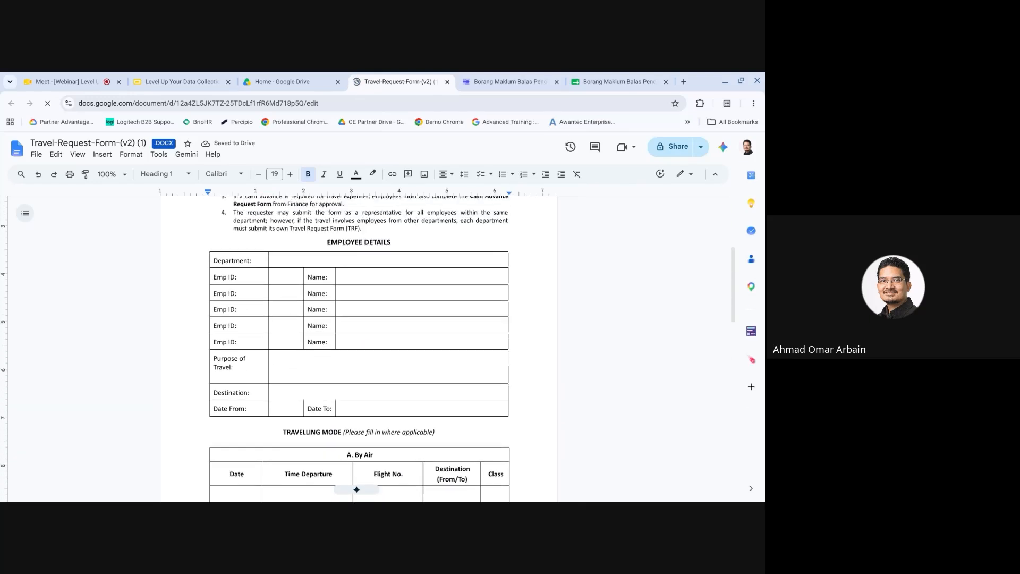
{"action": "scroll", "coordinate": [358, 345], "scroll_direction": "up", "scroll_amount": 3}
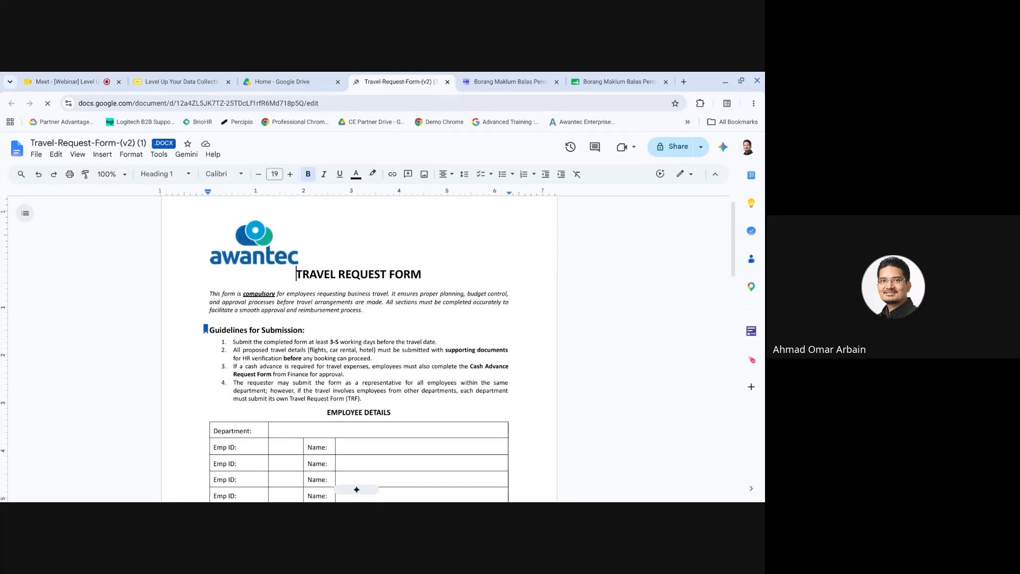
{"action": "scroll", "coordinate": [358, 349], "scroll_direction": "down", "scroll_amount": 7}
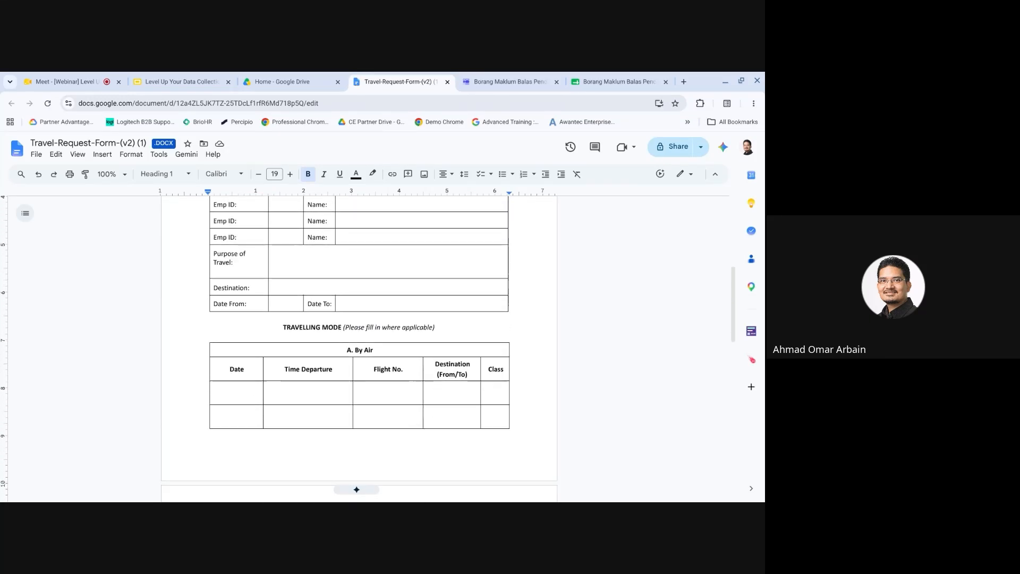
{"action": "scroll", "coordinate": [358, 348], "scroll_direction": "down", "scroll_amount": 8}
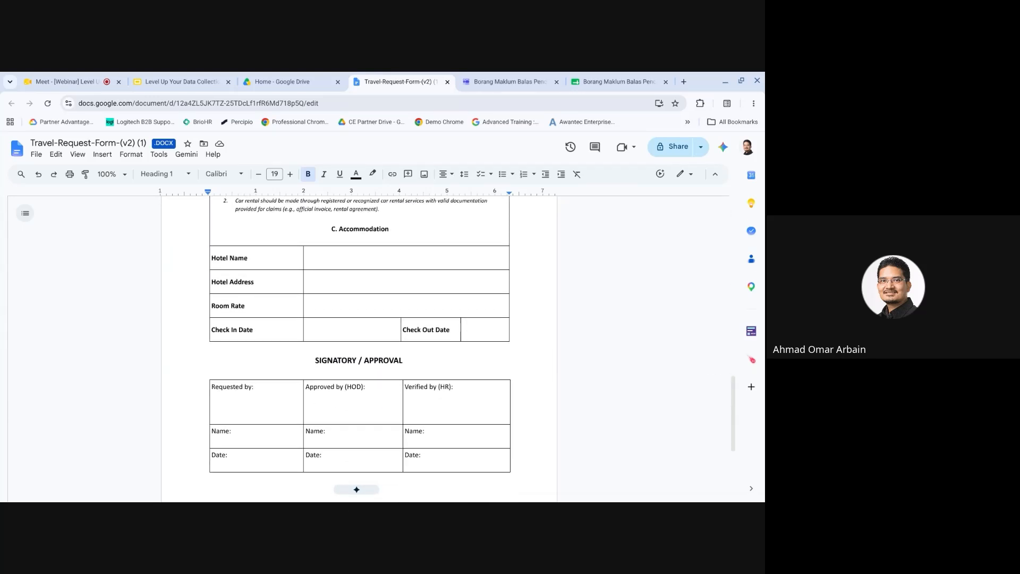
{"action": "scroll", "coordinate": [391, 253], "scroll_direction": "up", "scroll_amount": 4}
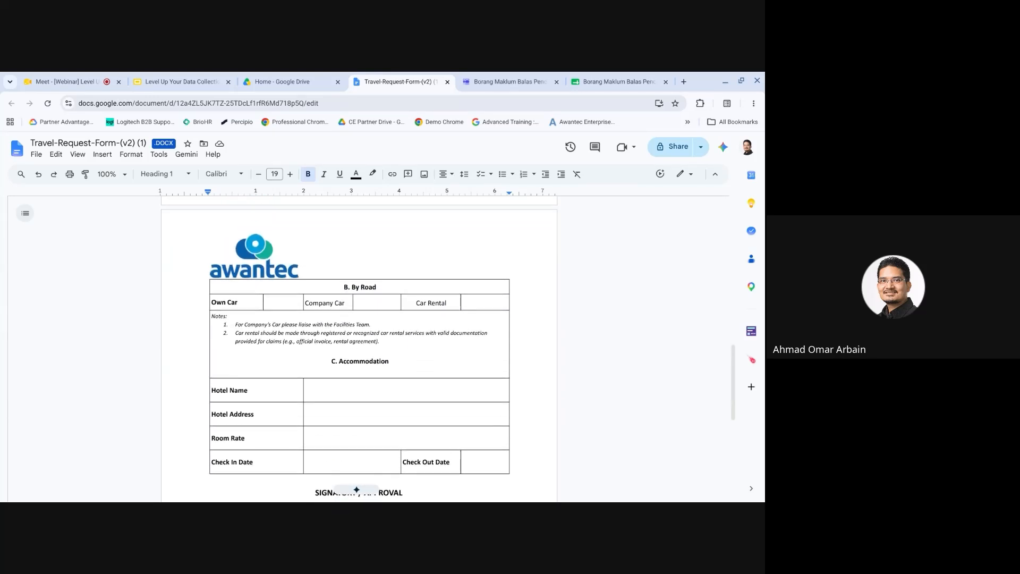
{"action": "scroll", "coordinate": [360, 275], "scroll_direction": "up", "scroll_amount": 6}
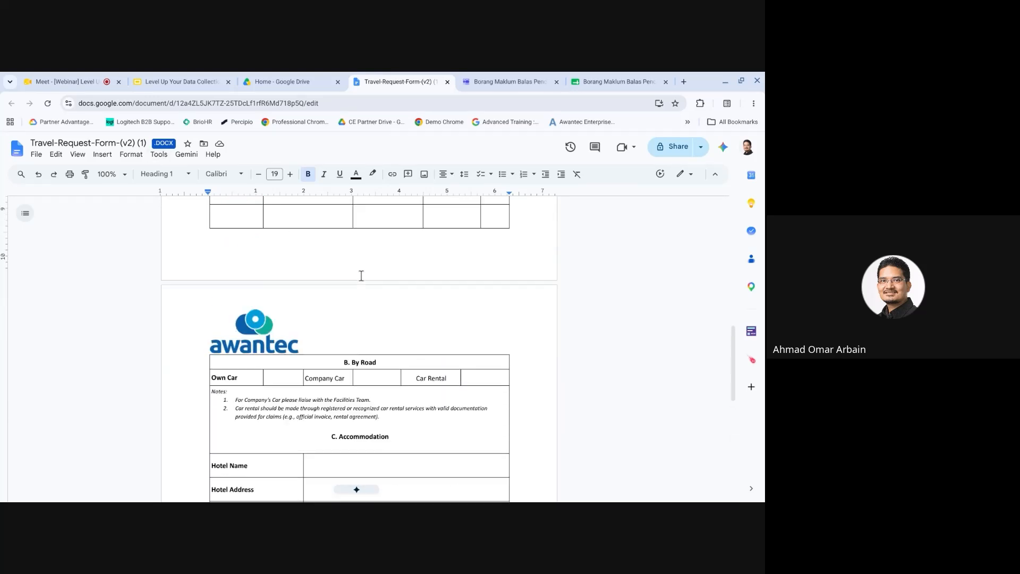
{"action": "scroll", "coordinate": [362, 276], "scroll_direction": "up", "scroll_amount": 5}
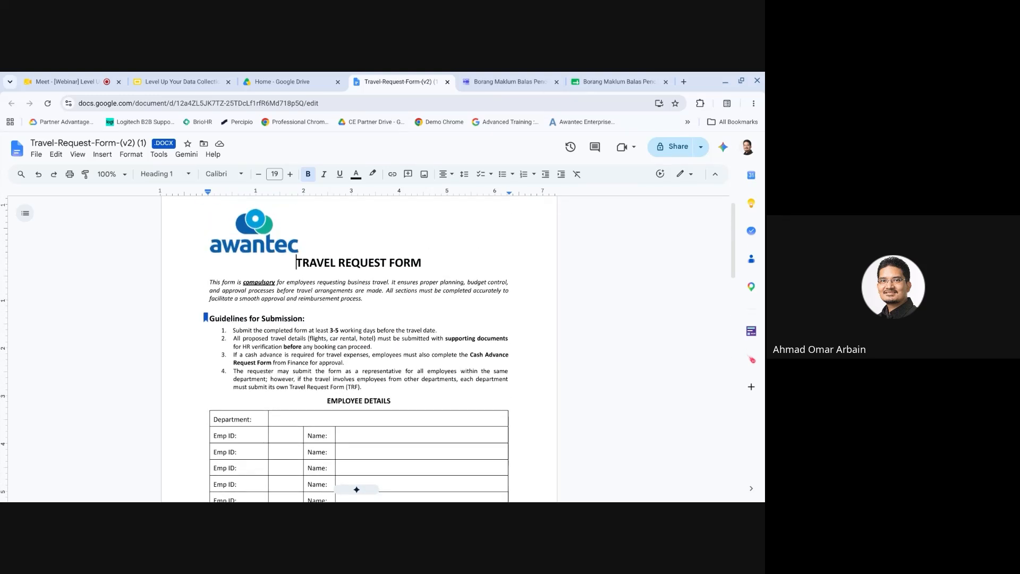
{"action": "scroll", "coordinate": [359, 348], "scroll_direction": "up", "scroll_amount": 1}
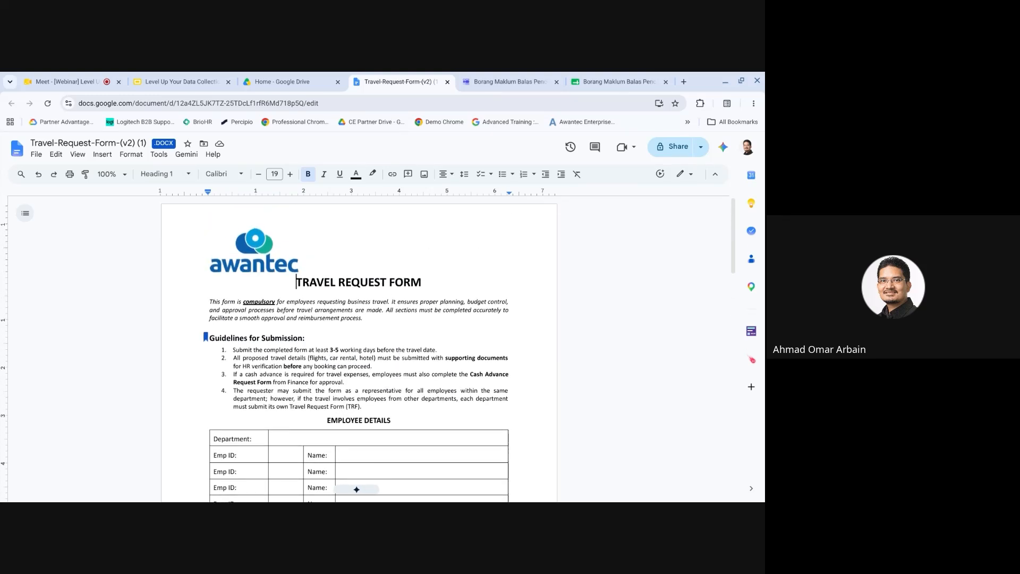
Go from the feedback form to the Google Forms home page and move the floating meeting window clear of the form templates.
{"action": "left_click", "coordinate": [479, 82]}
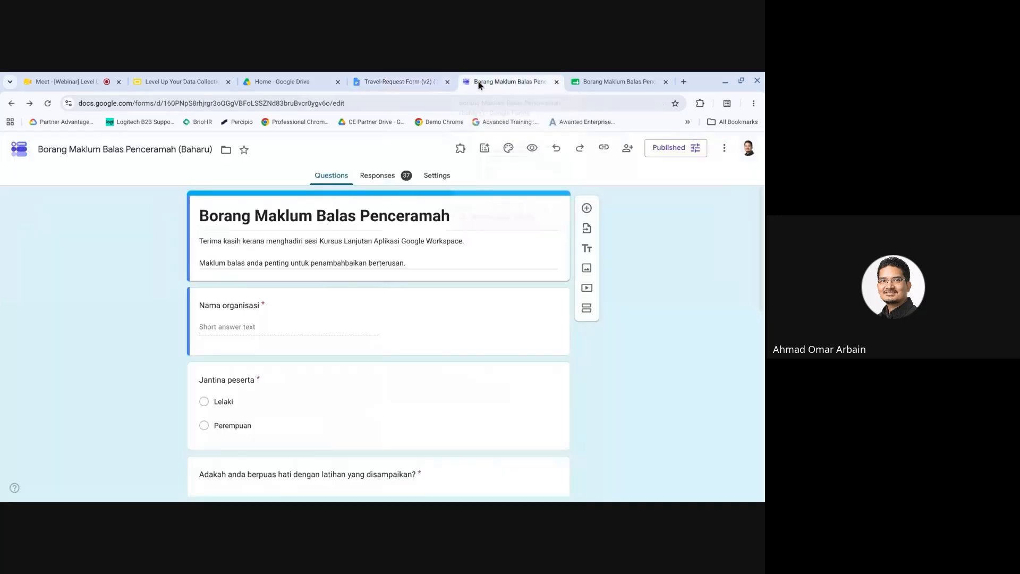
{"action": "left_click", "coordinate": [15, 153]}
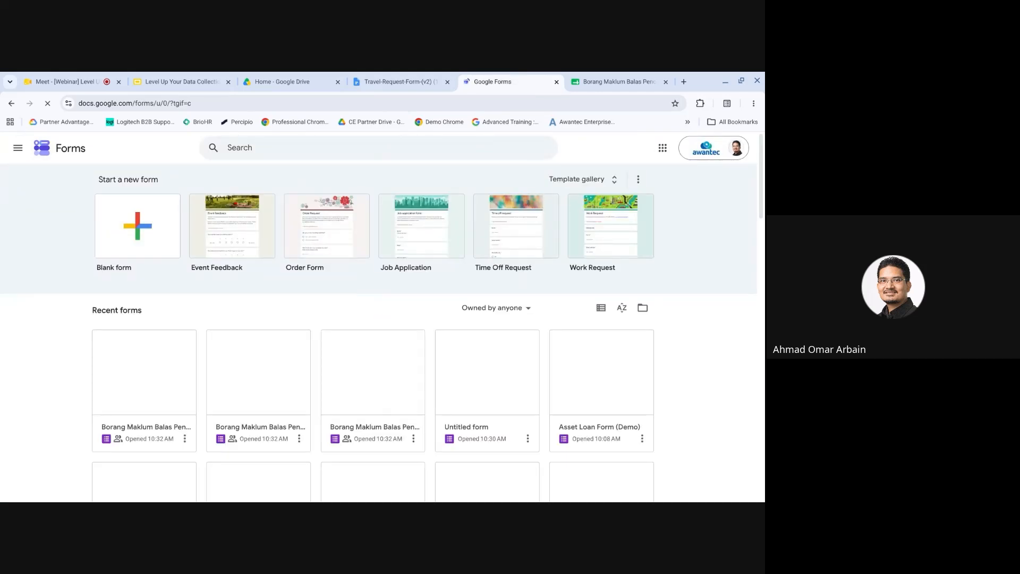
{"action": "left_click", "coordinate": [59, 80]}
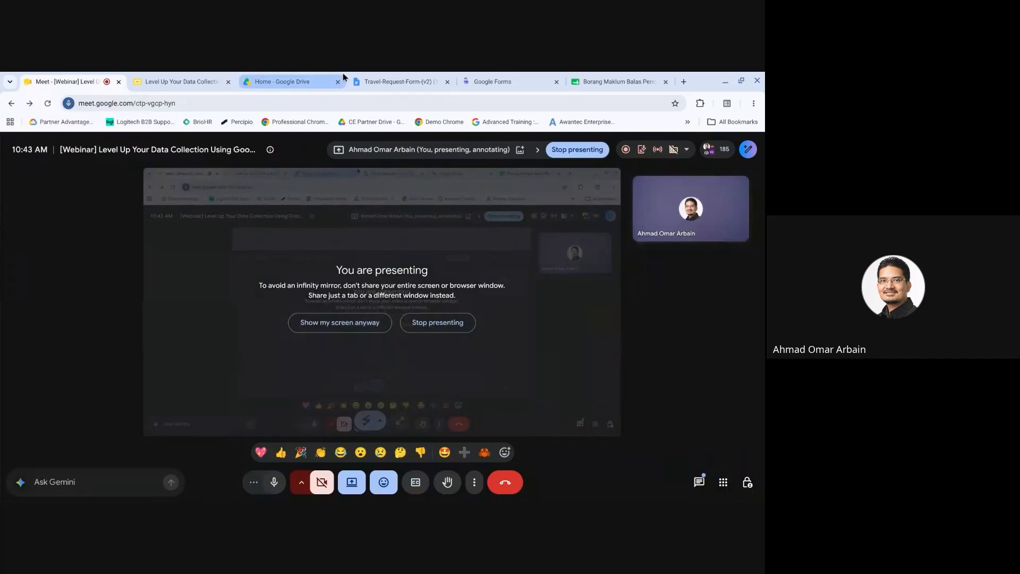
{"action": "left_click", "coordinate": [479, 79]}
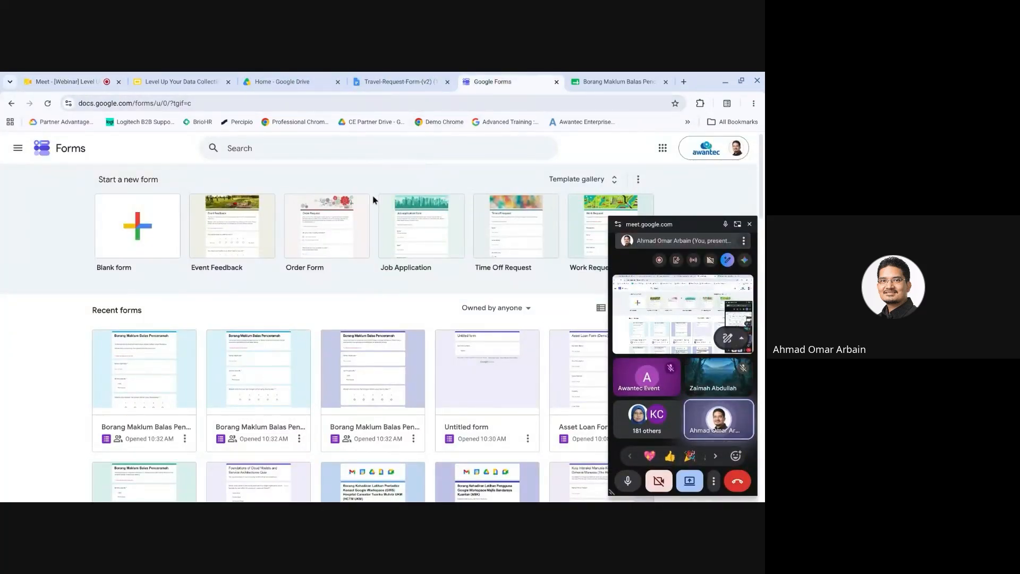
{"action": "left_click_drag", "start_coordinate": [694, 226], "coordinate": [702, 366]}
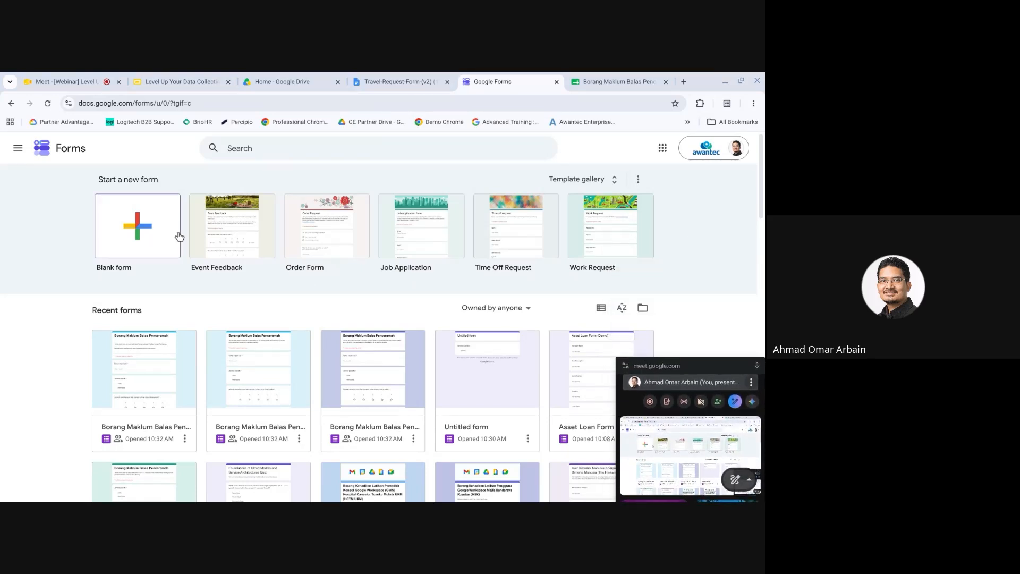
Start a blank form and begin the Gemini prompt "Digitize this form @", looking over the suggested Drive sources.
{"action": "left_click", "coordinate": [145, 232]}
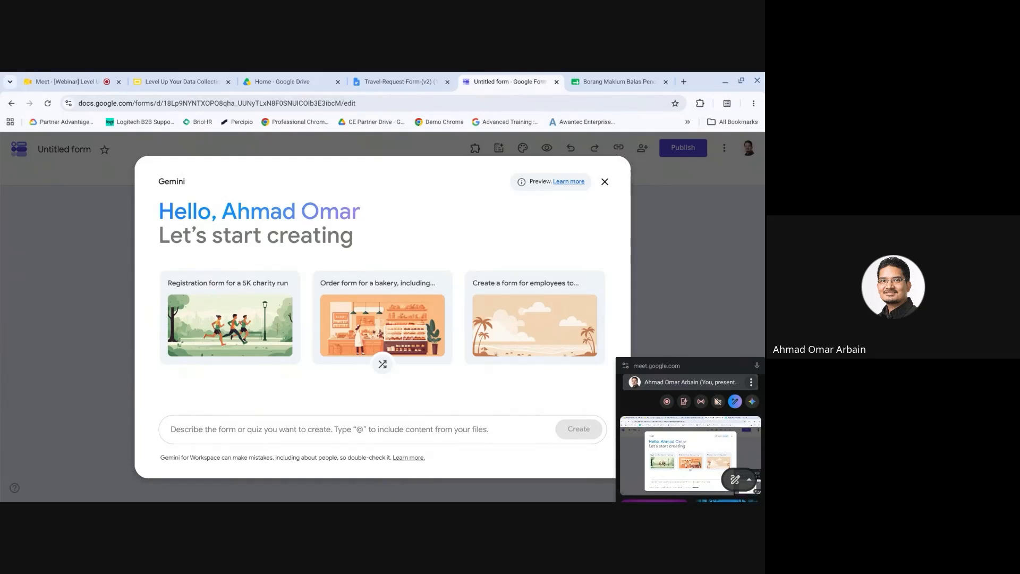
{"action": "type", "text": "Di"}
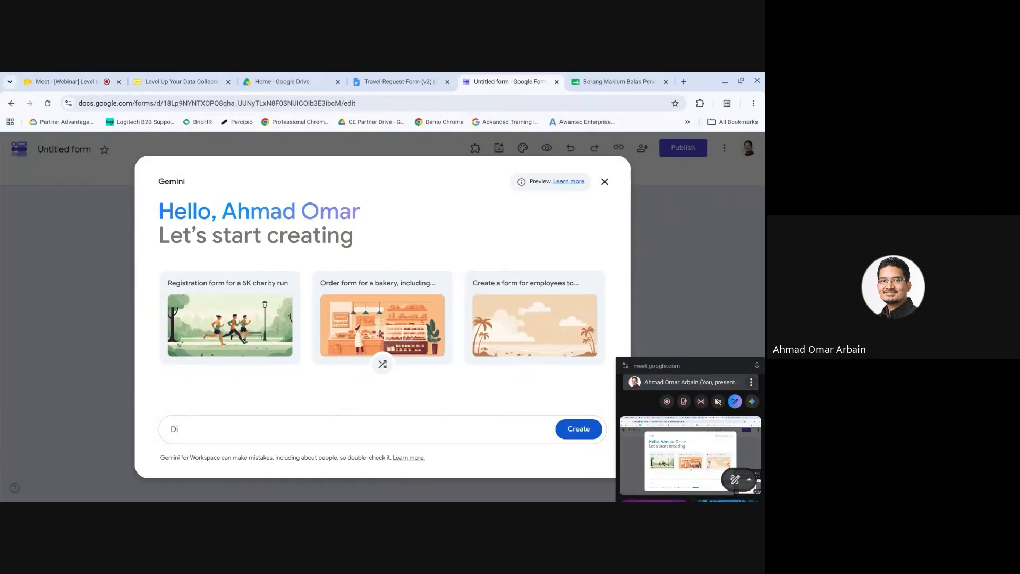
{"action": "type", "text": "gitize"}
{"action": "type", "text": "this form @"}
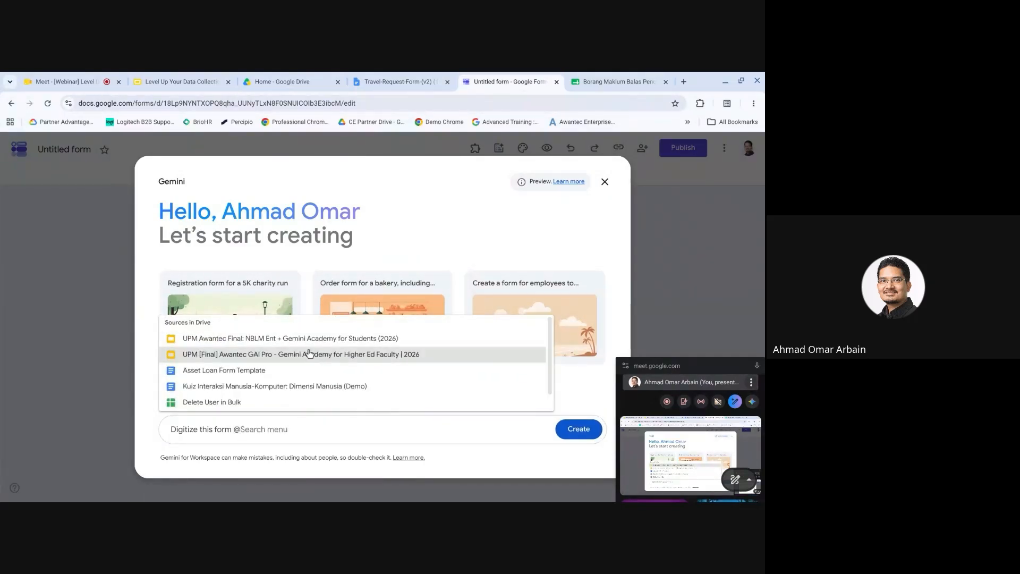
{"action": "scroll", "coordinate": [312, 360], "scroll_direction": "down", "scroll_amount": 1}
{"action": "scroll", "coordinate": [311, 360], "scroll_direction": "up", "scroll_amount": 1}
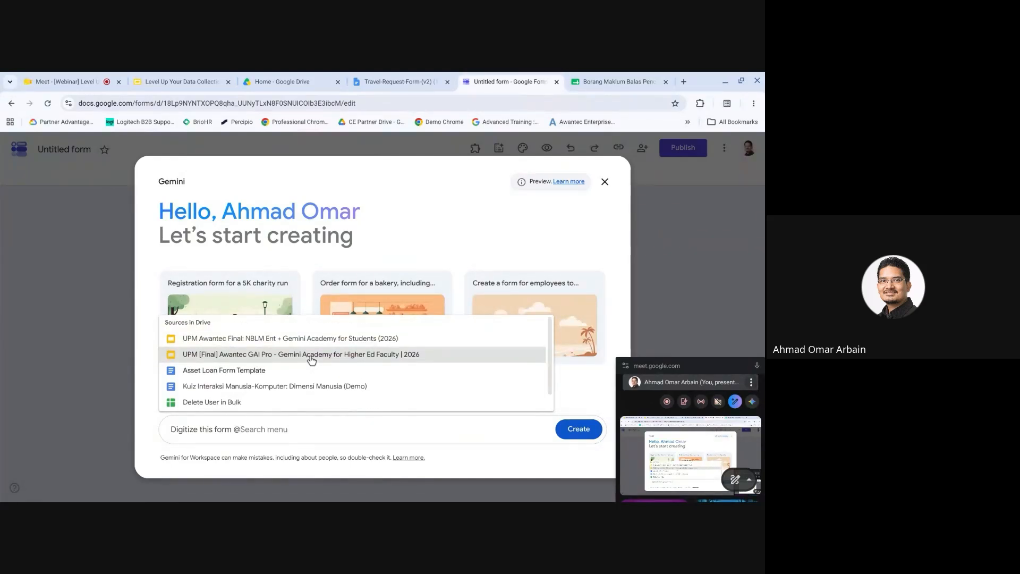
{"action": "scroll", "coordinate": [262, 352], "scroll_direction": "down", "scroll_amount": 1}
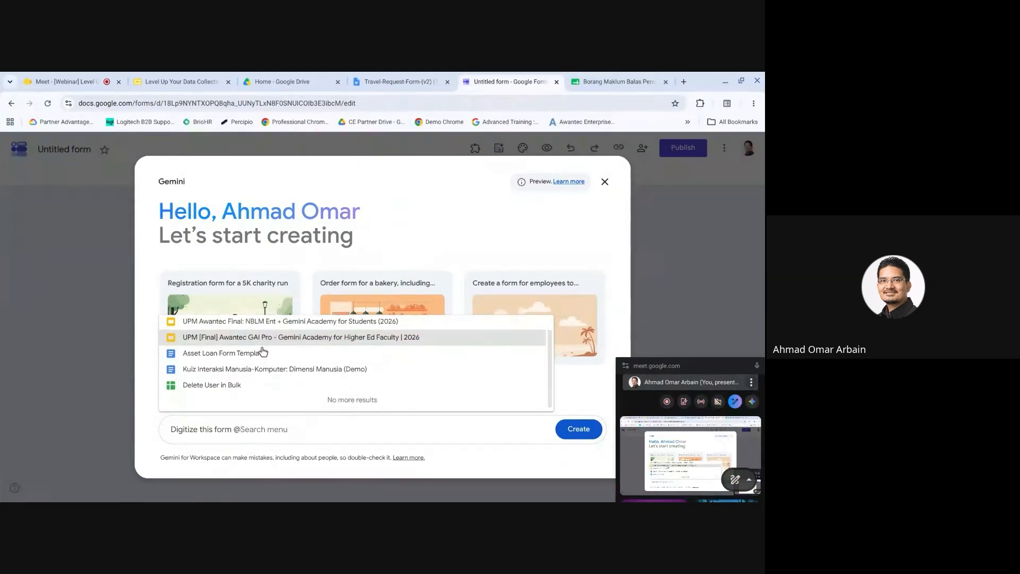
{"action": "scroll", "coordinate": [262, 351], "scroll_direction": "up", "scroll_amount": 1}
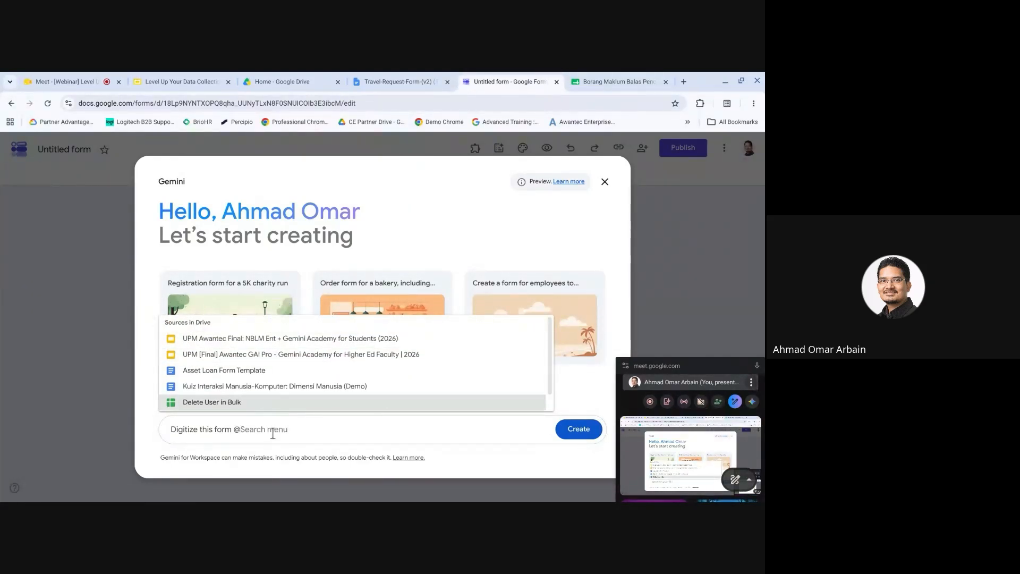
Find "travel" among the Drive sources, attach Travel-Request-Form-(v2) (1).docx to the prompt and generate the form draft.
{"action": "type", "text": "travel"}
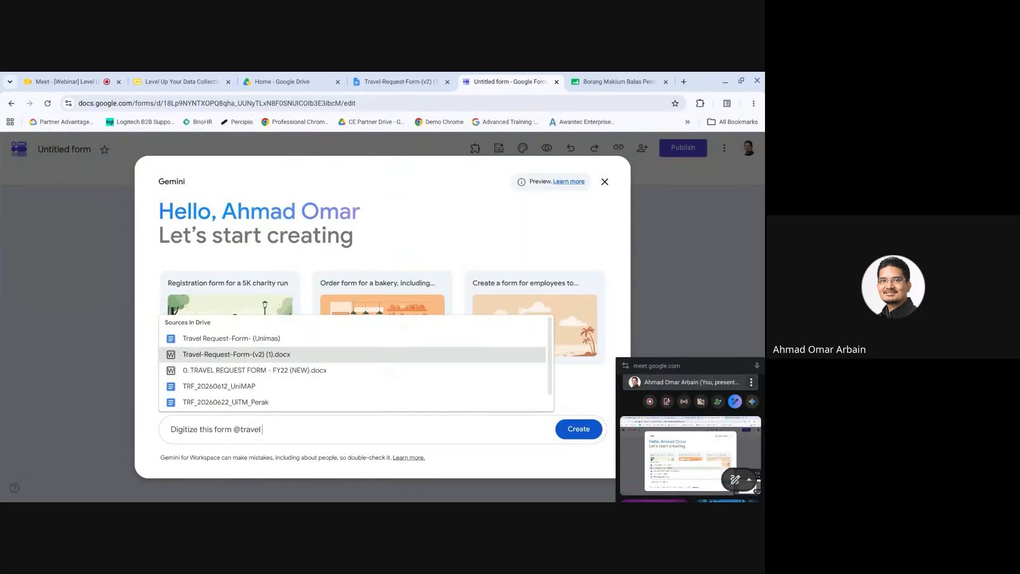
{"action": "left_click", "coordinate": [273, 356]}
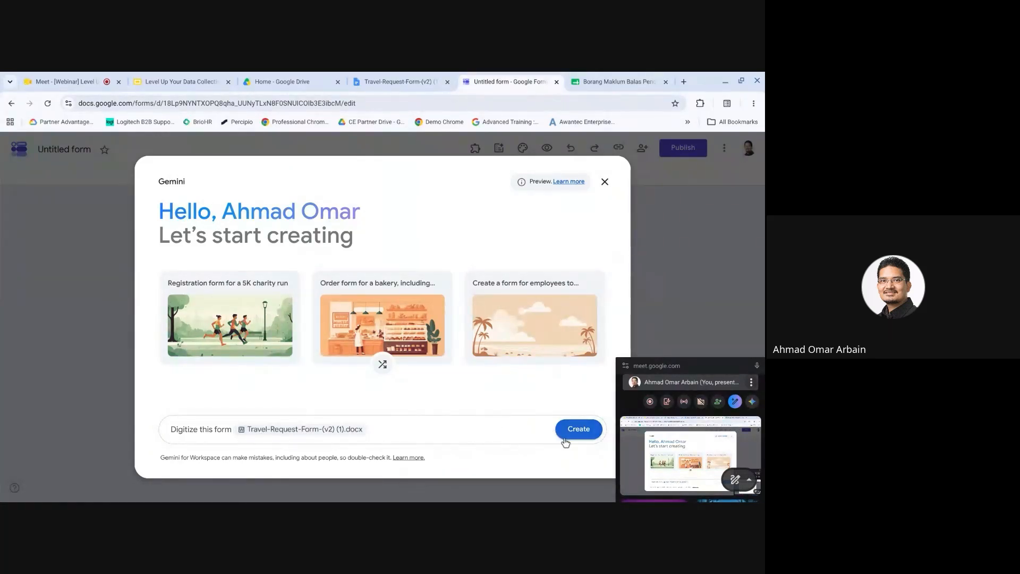
{"action": "left_click", "coordinate": [578, 428]}
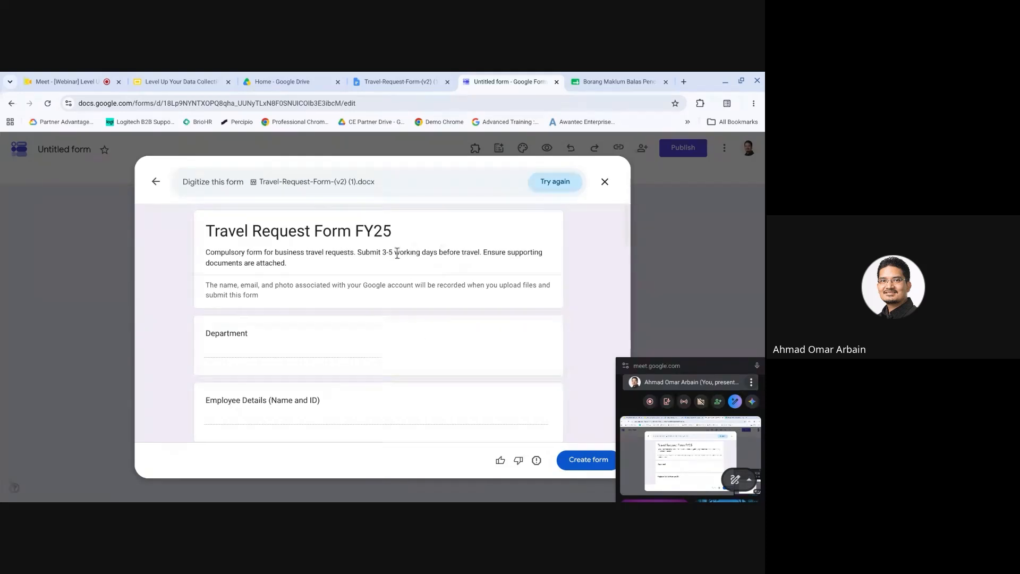
Review the generated draft down to its last question and create the form, allowing responders to upload files to Drive.
{"action": "scroll", "coordinate": [397, 254], "scroll_direction": "down", "scroll_amount": 6}
{"action": "scroll", "coordinate": [379, 323], "scroll_direction": "down", "scroll_amount": 6}
{"action": "scroll", "coordinate": [378, 323], "scroll_direction": "down", "scroll_amount": 6}
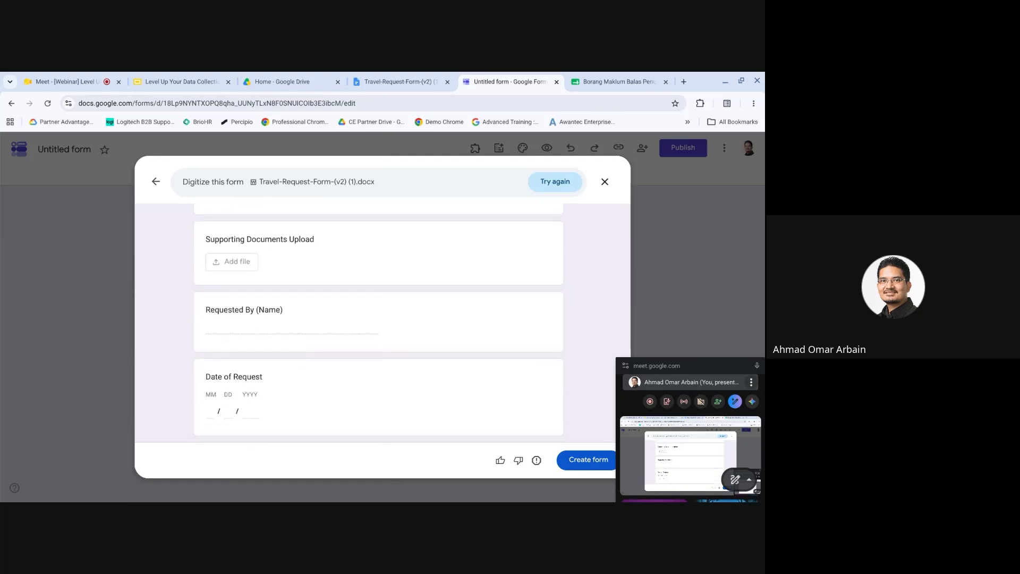
{"action": "scroll", "coordinate": [378, 323], "scroll_direction": "up", "scroll_amount": 4}
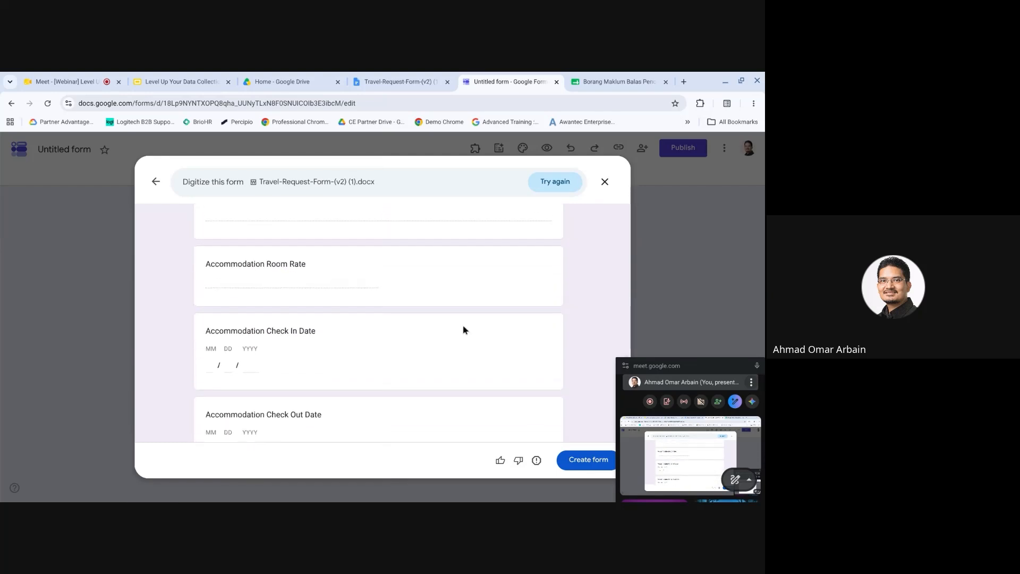
{"action": "left_click", "coordinate": [585, 467]}
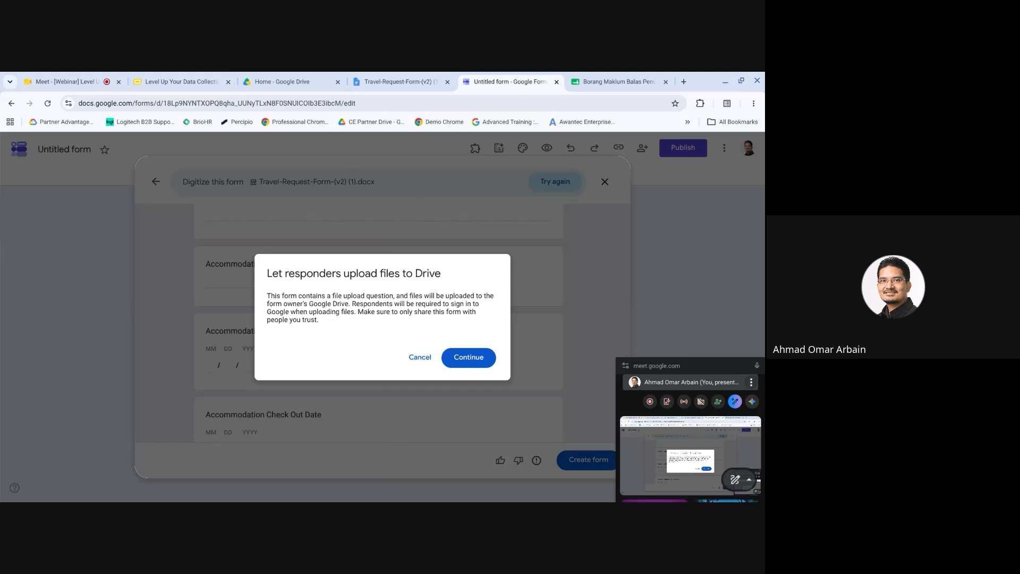
{"action": "left_click", "coordinate": [468, 356]}
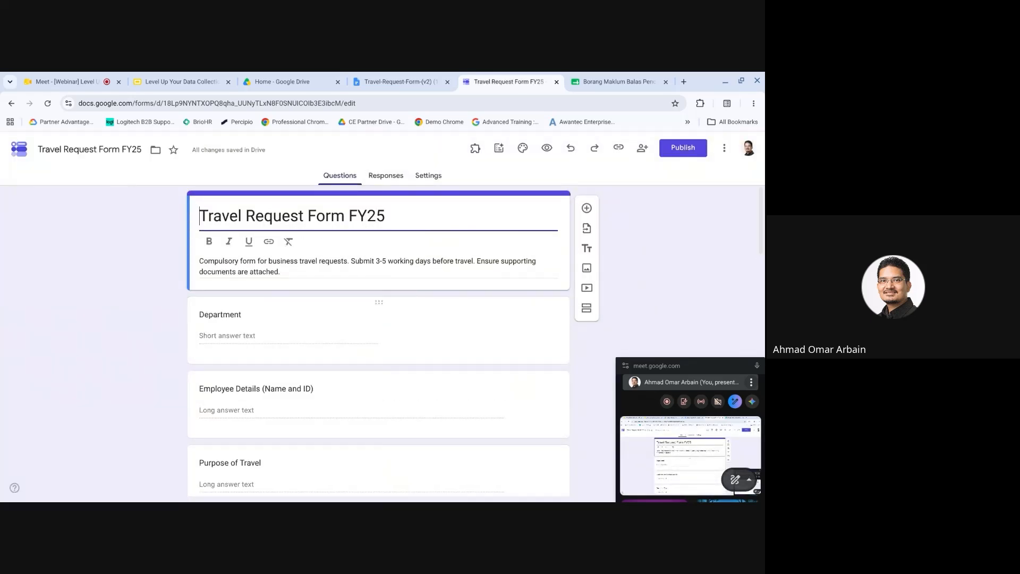
Compare the original Travel Request Form document with the title, description and first questions of the generated form.
{"action": "left_click", "coordinate": [400, 79]}
{"action": "scroll", "coordinate": [406, 284], "scroll_direction": "down", "scroll_amount": 3}
{"action": "scroll", "coordinate": [406, 284], "scroll_direction": "down", "scroll_amount": 5}
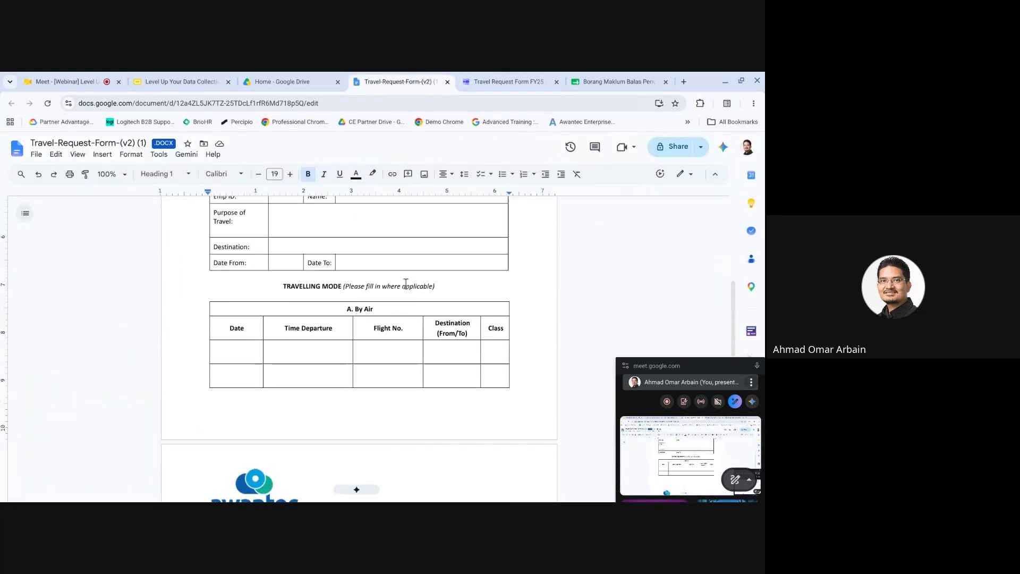
{"action": "scroll", "coordinate": [406, 284], "scroll_direction": "up", "scroll_amount": 12}
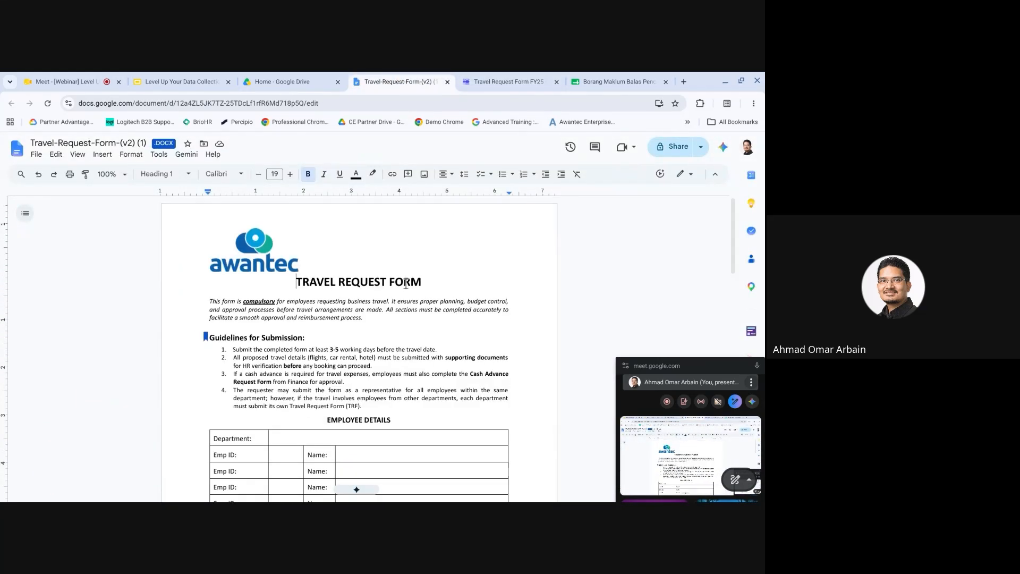
{"action": "left_click", "coordinate": [518, 80]}
{"action": "scroll", "coordinate": [453, 260], "scroll_direction": "down", "scroll_amount": 1}
{"action": "scroll", "coordinate": [452, 259], "scroll_direction": "down", "scroll_amount": 2}
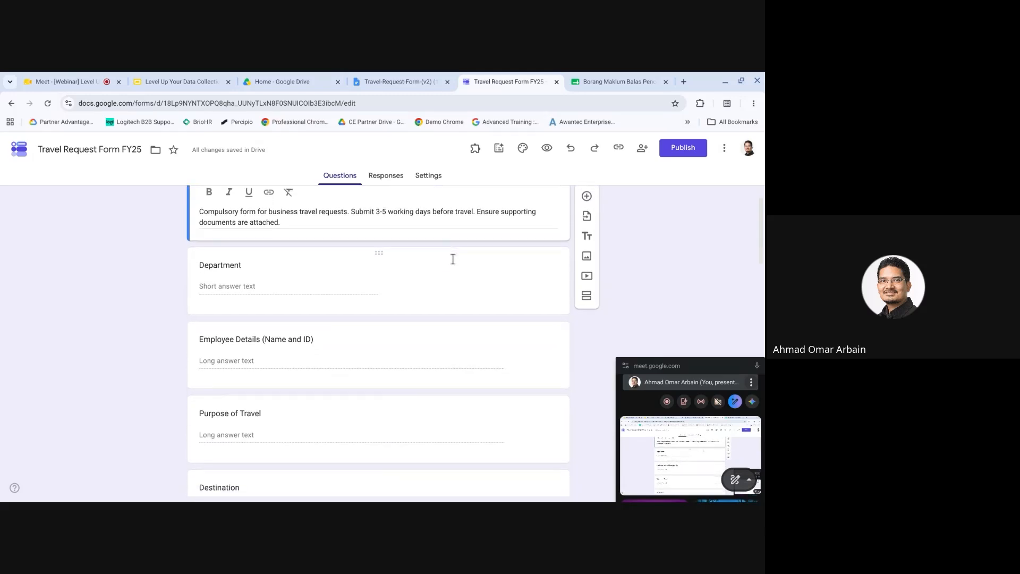
{"action": "scroll", "coordinate": [294, 246], "scroll_direction": "up", "scroll_amount": 2}
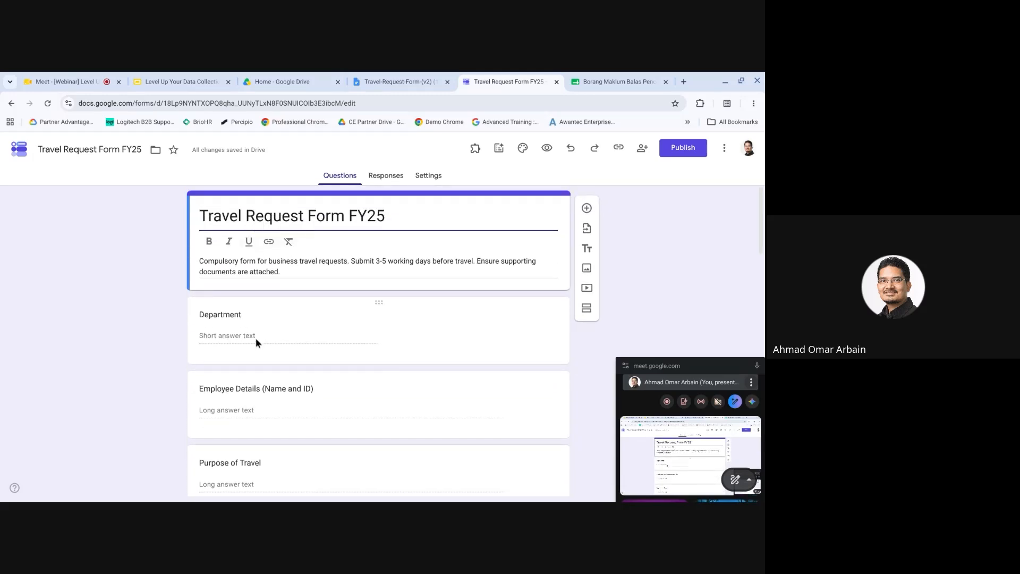
Examine the generated questions from Department through Travel Mode - Road and accommodation to Date of Request, returning to the form title.
{"action": "scroll", "coordinate": [237, 334], "scroll_direction": "down", "scroll_amount": 3}
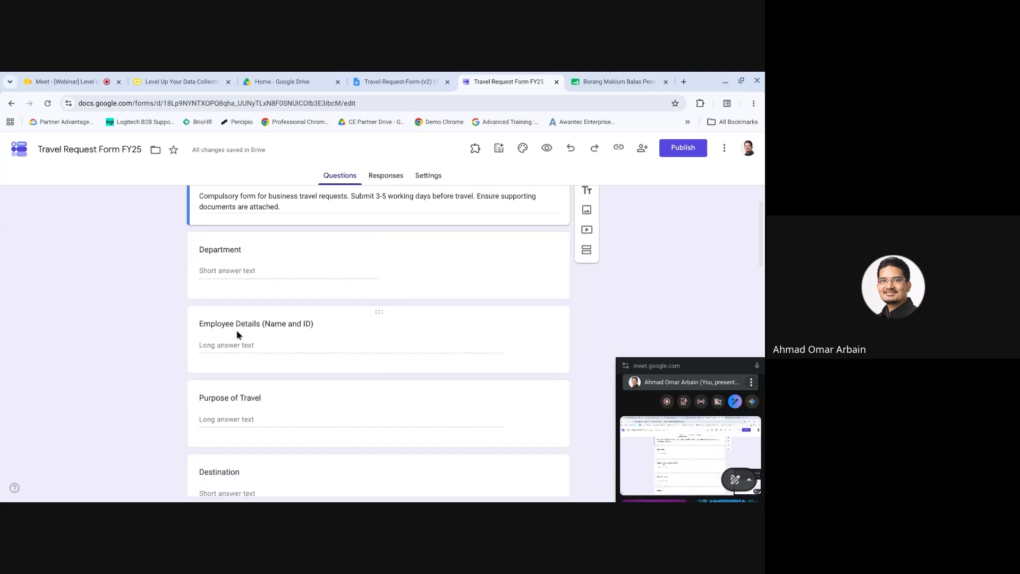
{"action": "scroll", "coordinate": [279, 332], "scroll_direction": "down", "scroll_amount": 4}
{"action": "scroll", "coordinate": [275, 340], "scroll_direction": "down", "scroll_amount": 2}
{"action": "scroll", "coordinate": [254, 343], "scroll_direction": "down", "scroll_amount": 3}
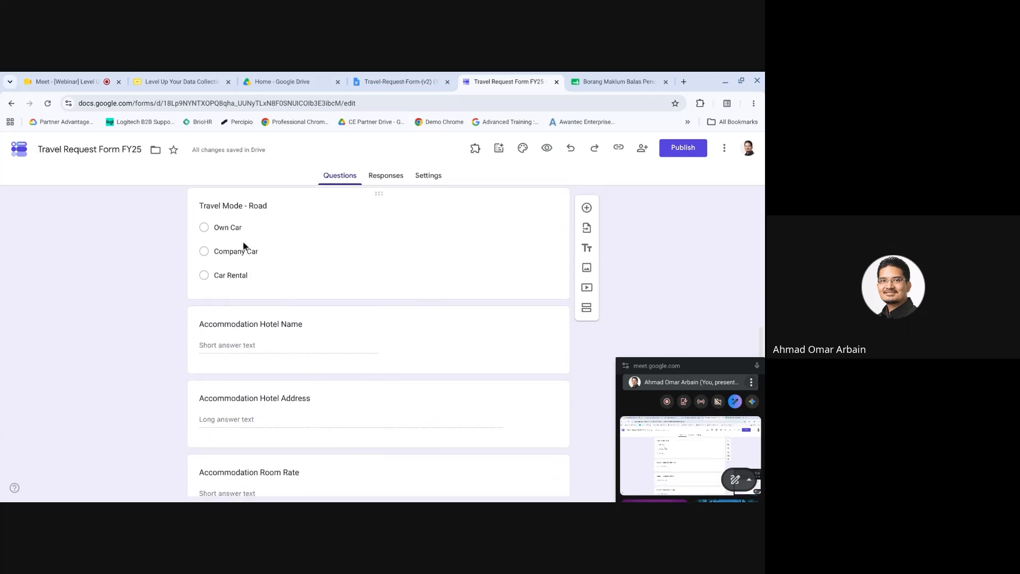
{"action": "scroll", "coordinate": [242, 271], "scroll_direction": "down", "scroll_amount": 5}
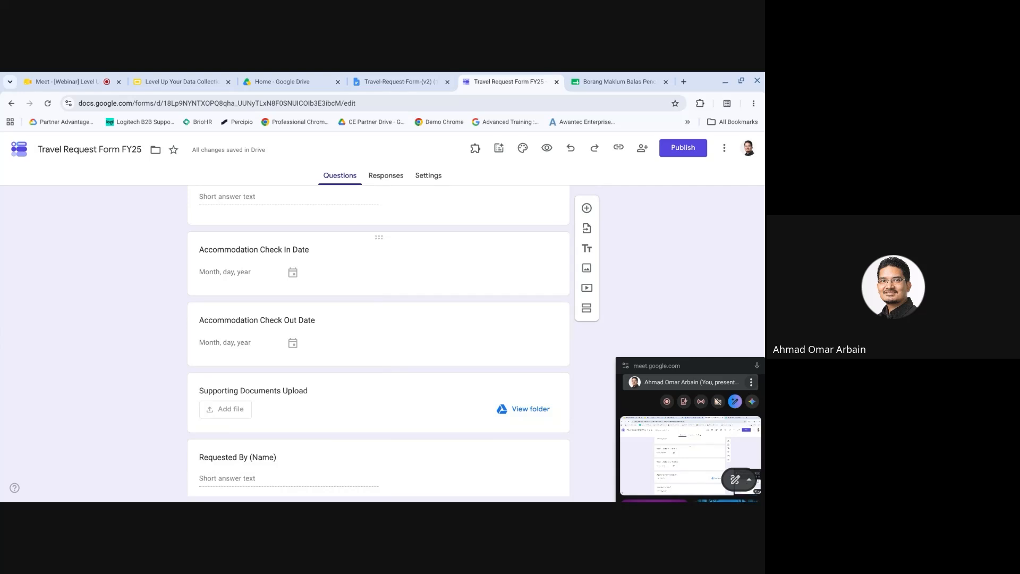
{"action": "scroll", "coordinate": [378, 340], "scroll_direction": "down", "scroll_amount": 2}
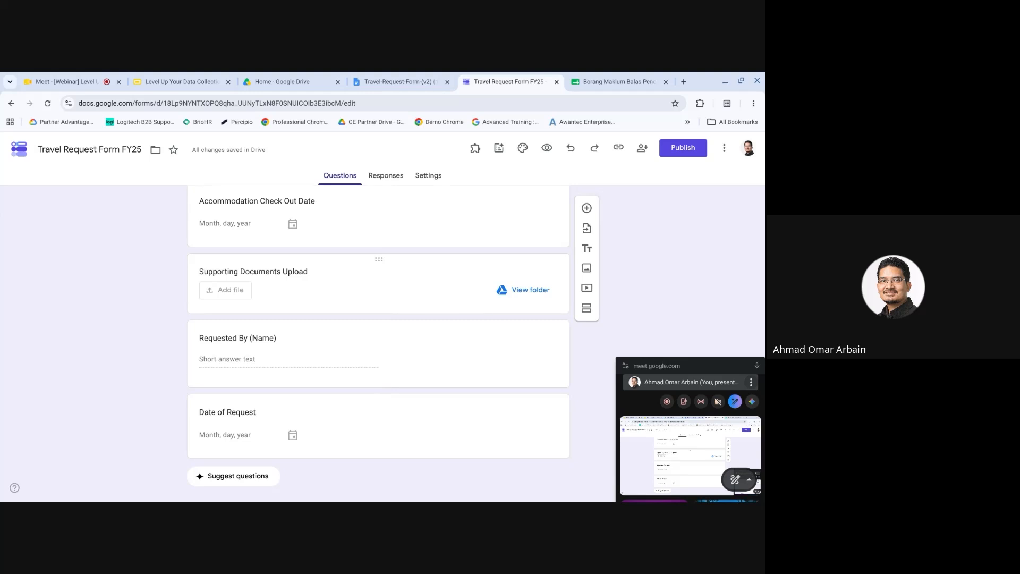
{"action": "scroll", "coordinate": [378, 340], "scroll_direction": "up", "scroll_amount": 1}
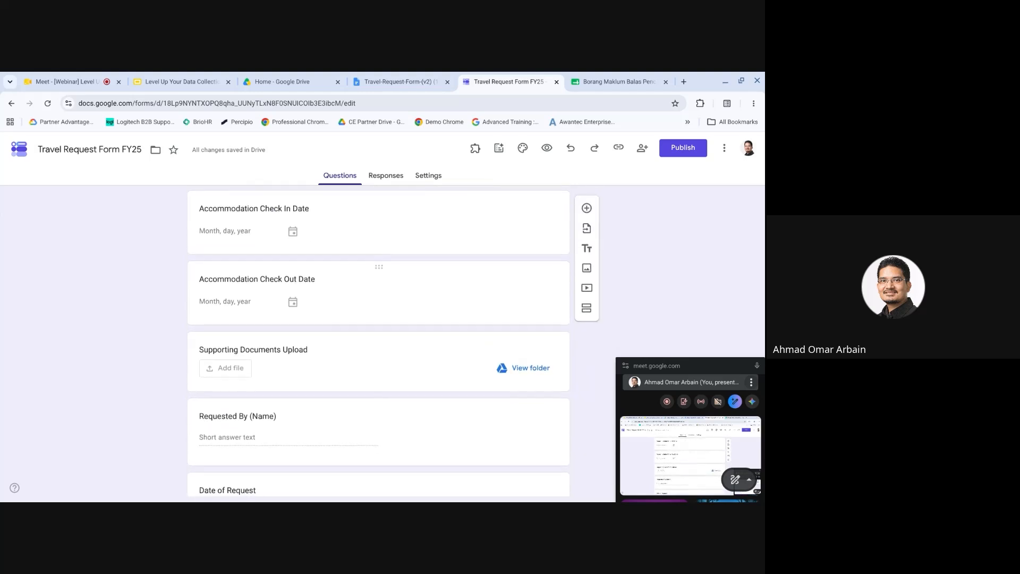
{"action": "scroll", "coordinate": [379, 340], "scroll_direction": "up", "scroll_amount": 3}
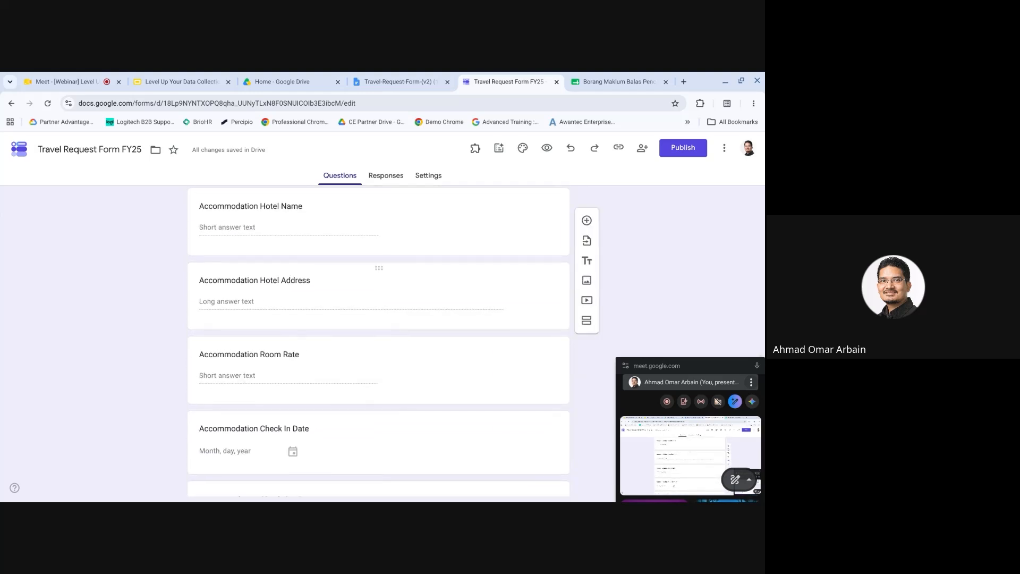
{"action": "scroll", "coordinate": [378, 340], "scroll_direction": "up", "scroll_amount": 8}
{"action": "scroll", "coordinate": [378, 340], "scroll_direction": "up", "scroll_amount": 3}
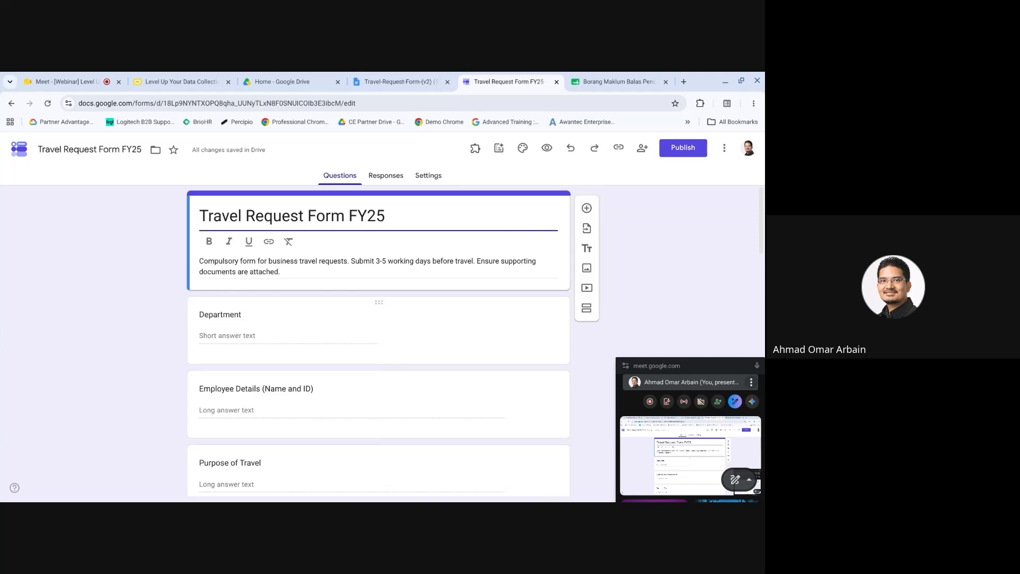
Go through the generated form again, checking the answer type of each question, including text, date, multiple choice and file upload.
{"action": "scroll", "coordinate": [379, 340], "scroll_direction": "down", "scroll_amount": 1}
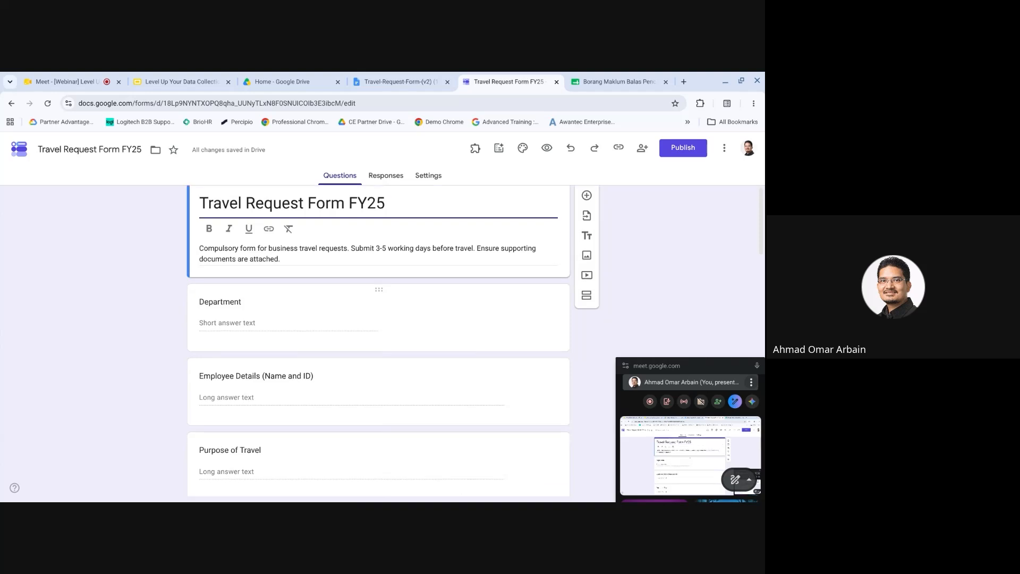
{"action": "scroll", "coordinate": [378, 340], "scroll_direction": "down", "scroll_amount": 2}
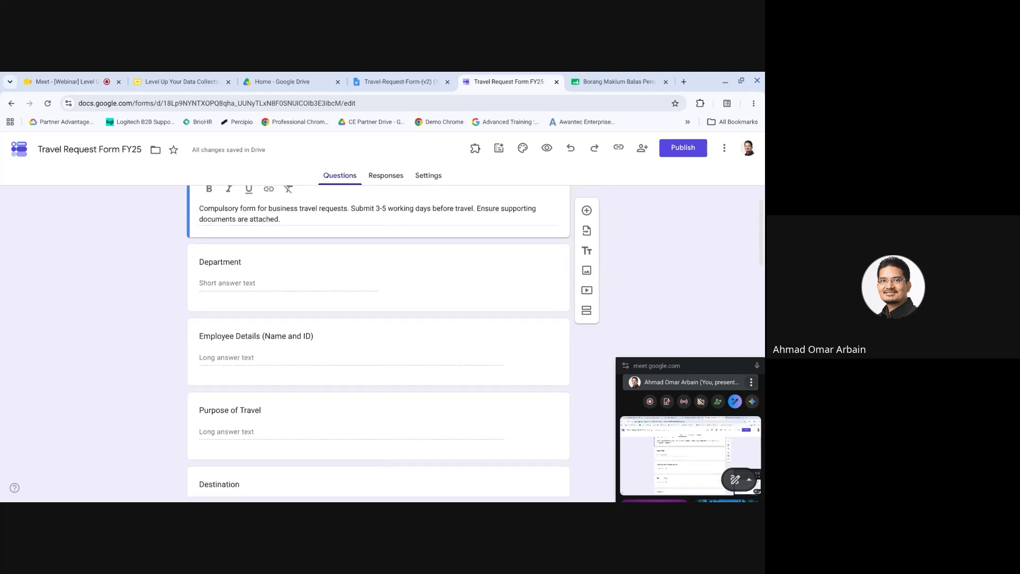
{"action": "scroll", "coordinate": [290, 294], "scroll_direction": "up", "scroll_amount": 1}
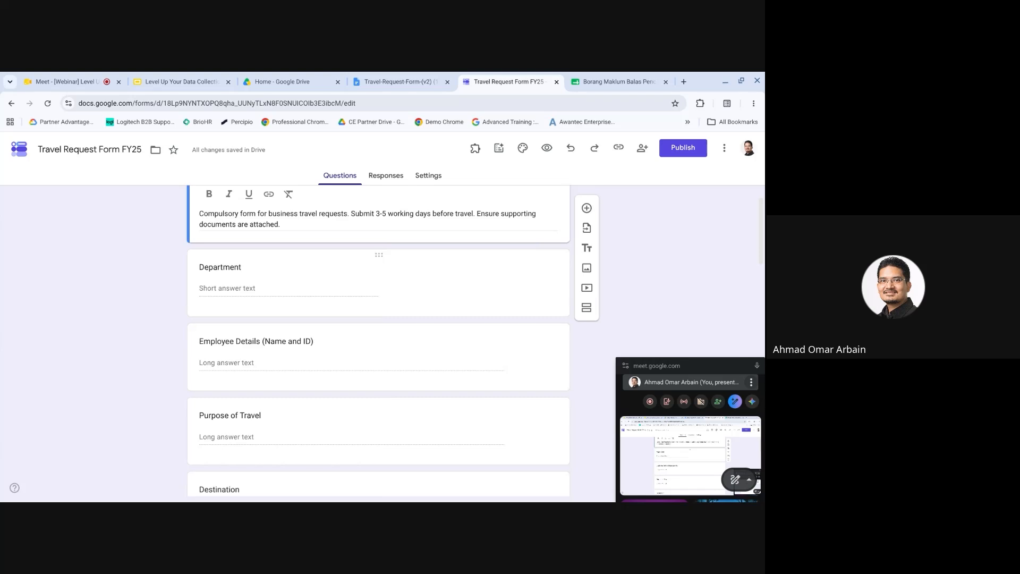
{"action": "scroll", "coordinate": [275, 273], "scroll_direction": "down", "scroll_amount": 1}
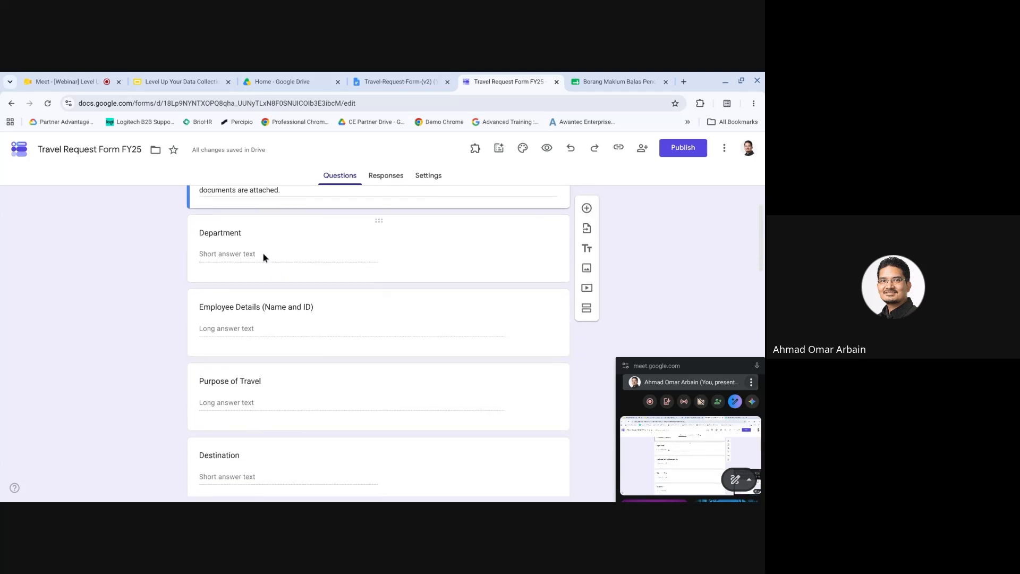
{"action": "scroll", "coordinate": [263, 252], "scroll_direction": "down", "scroll_amount": 3}
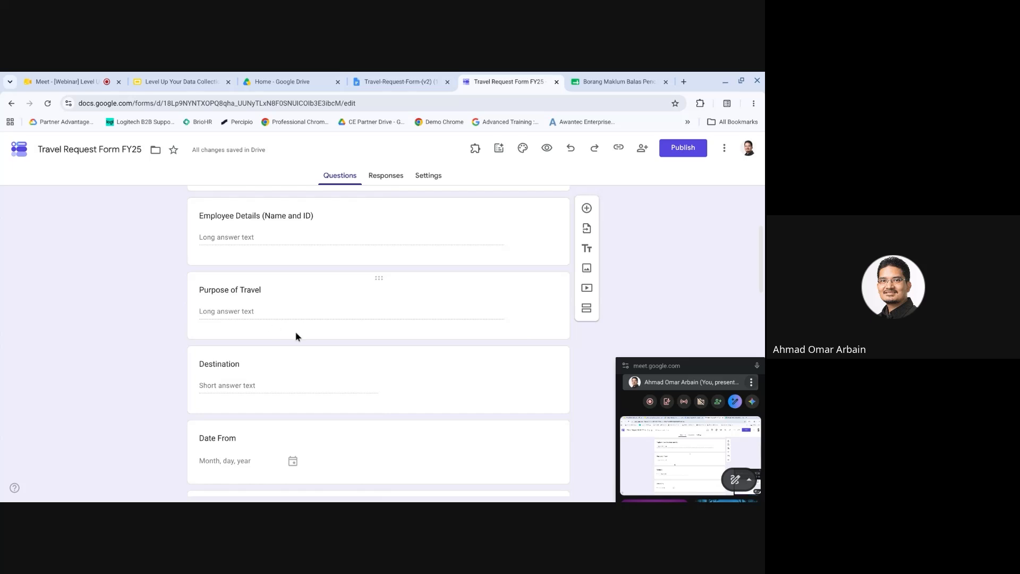
{"action": "scroll", "coordinate": [379, 340], "scroll_direction": "down", "scroll_amount": 5}
{"action": "scroll", "coordinate": [259, 217], "scroll_direction": "down", "scroll_amount": 2}
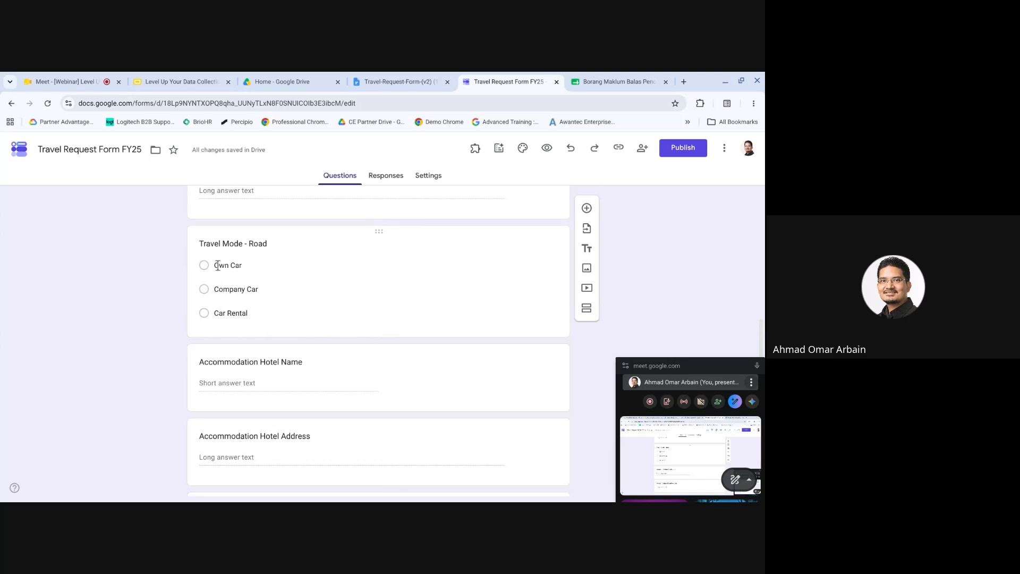
{"action": "scroll", "coordinate": [219, 270], "scroll_direction": "down", "scroll_amount": 1}
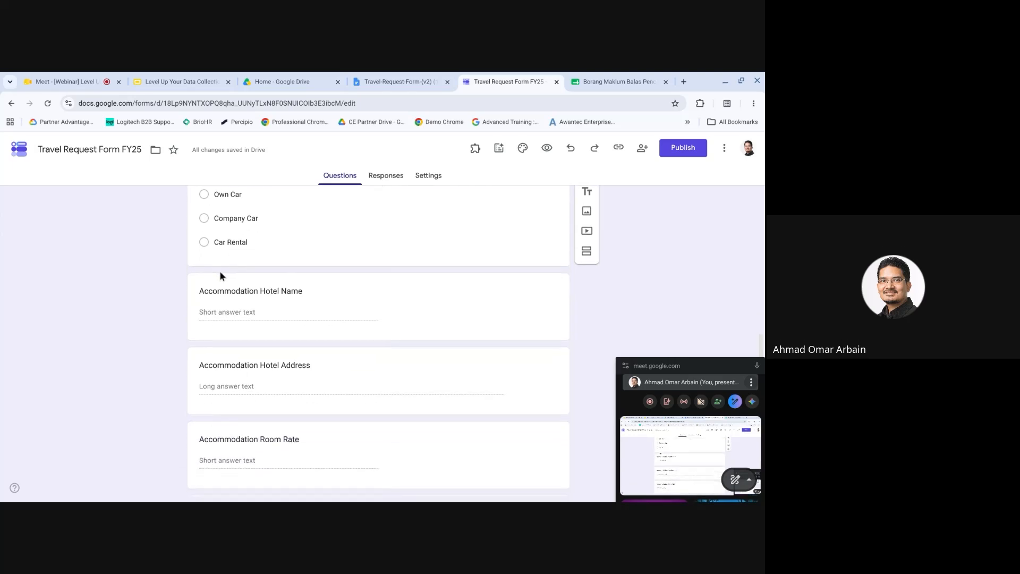
{"action": "scroll", "coordinate": [223, 274], "scroll_direction": "down", "scroll_amount": 1}
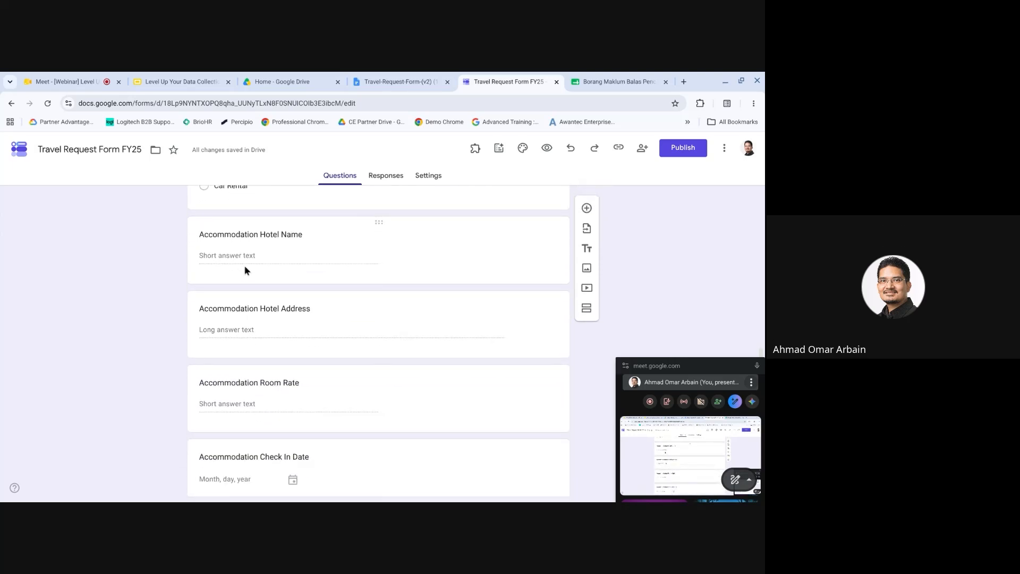
{"action": "scroll", "coordinate": [244, 265], "scroll_direction": "down", "scroll_amount": 2}
{"action": "scroll", "coordinate": [378, 340], "scroll_direction": "down", "scroll_amount": 4}
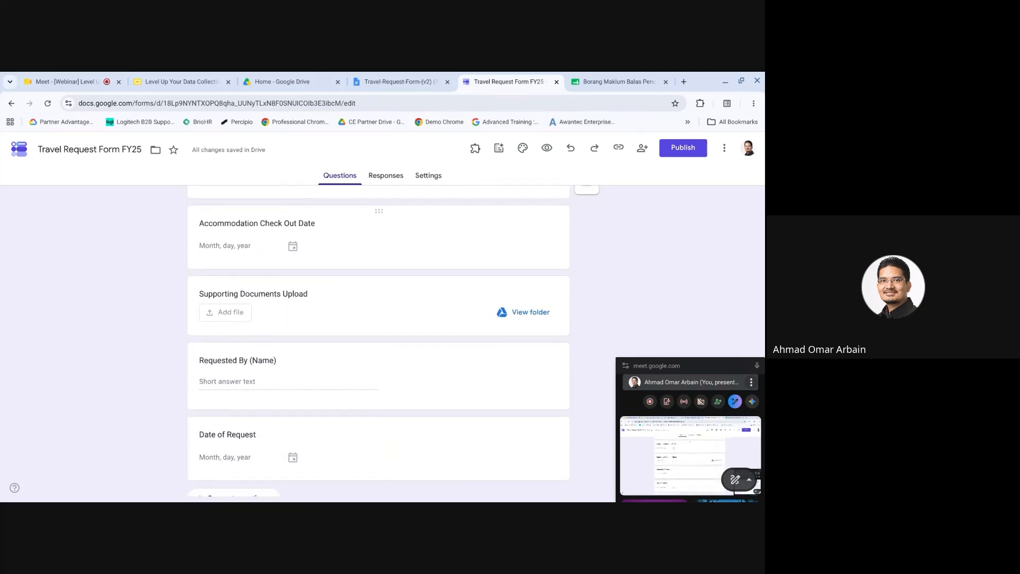
{"action": "scroll", "coordinate": [378, 340], "scroll_direction": "down", "scroll_amount": 1}
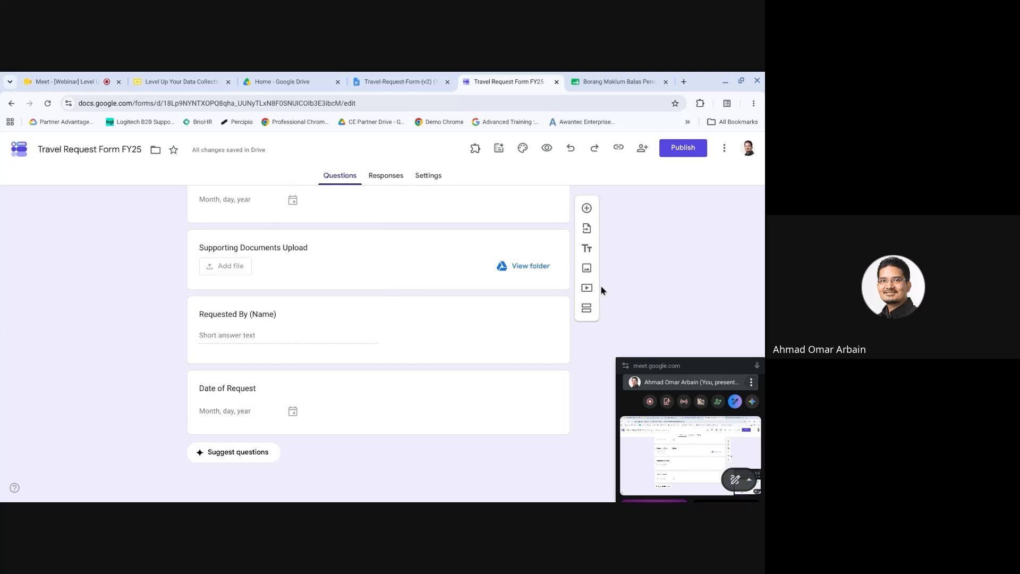
{"action": "scroll", "coordinate": [669, 293], "scroll_direction": "up", "scroll_amount": 10}
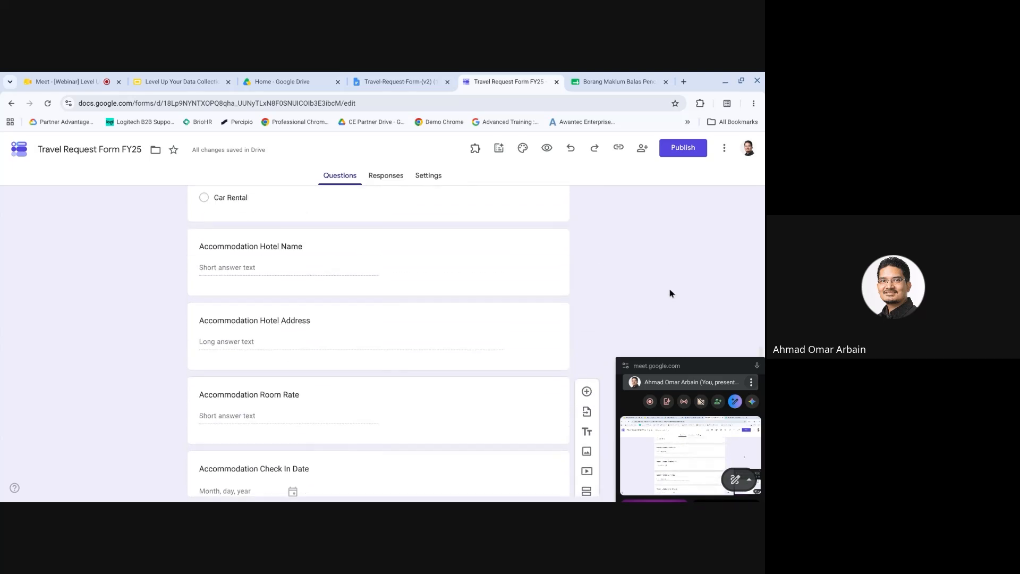
Close the Travel Request Form document and open "Kuiz Interaksi Manusia-Komputer: Dimensi Manusia (Demo)" from Google Drive.
{"action": "scroll", "coordinate": [378, 340], "scroll_direction": "up", "scroll_amount": 8}
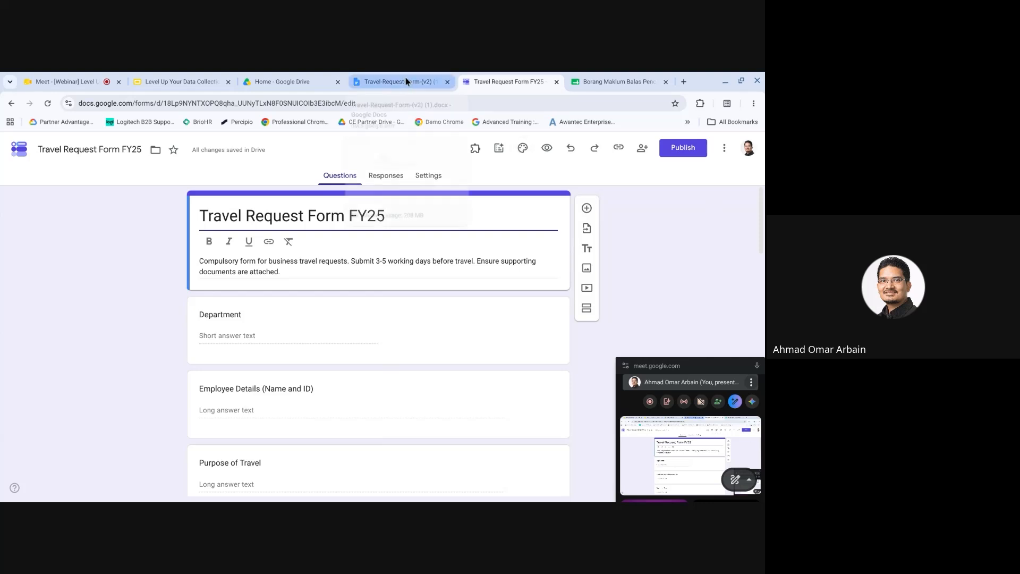
{"action": "left_click", "coordinate": [447, 82]}
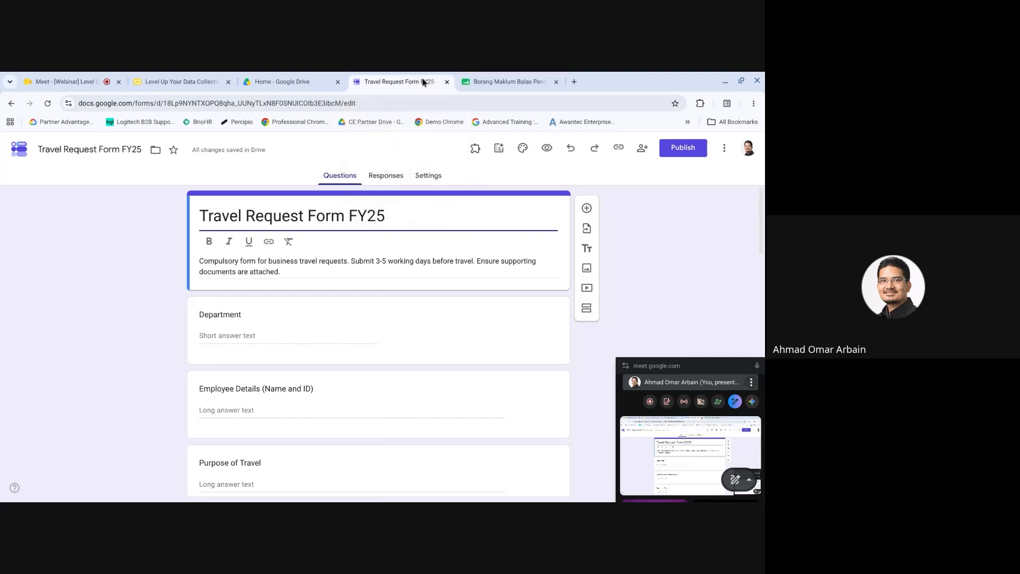
{"action": "left_click", "coordinate": [282, 80]}
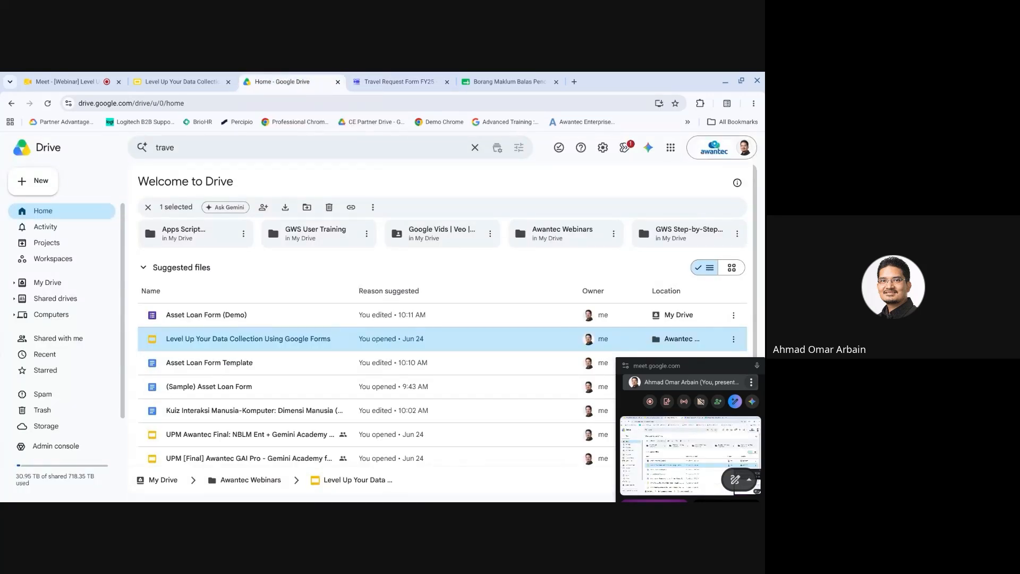
{"action": "double_click", "coordinate": [219, 410]}
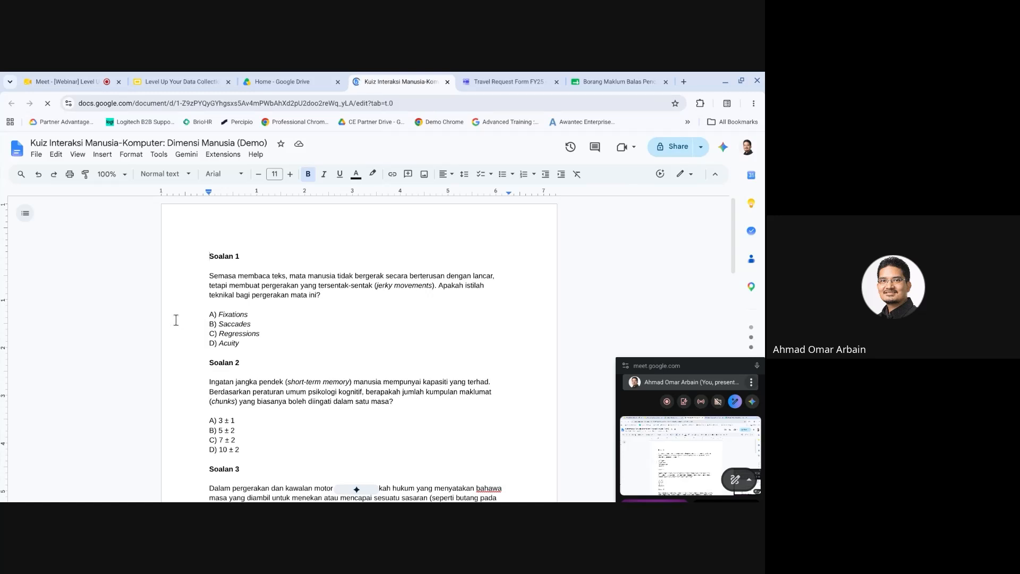
Read the quiz document from Soalan 1 to Soalan 5 and its answer scheme, "Skema Jawapan & Penerangan".
{"action": "scroll", "coordinate": [282, 321], "scroll_direction": "down", "scroll_amount": 2}
{"action": "scroll", "coordinate": [283, 321], "scroll_direction": "down", "scroll_amount": 9}
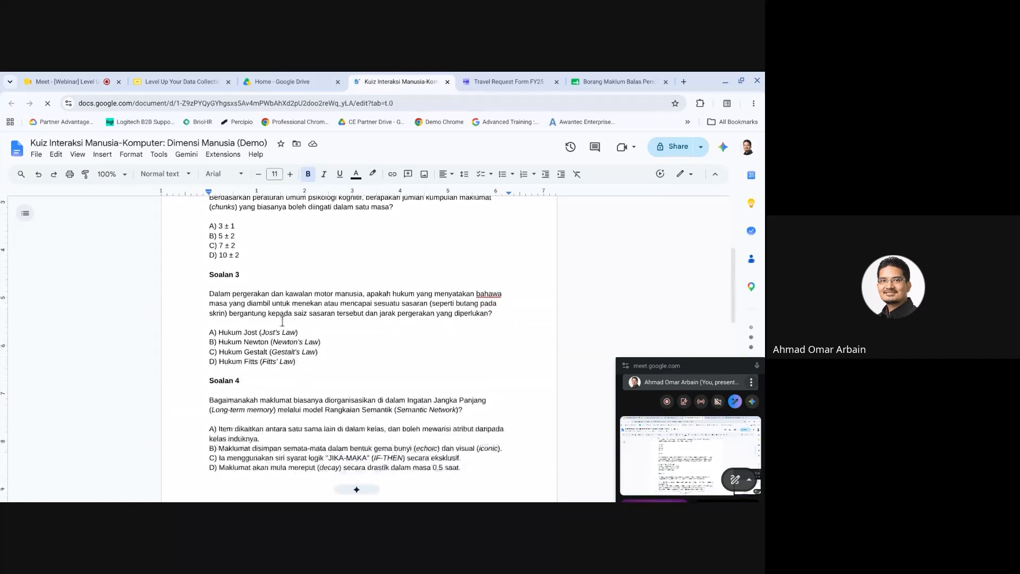
{"action": "scroll", "coordinate": [282, 320], "scroll_direction": "down", "scroll_amount": 3}
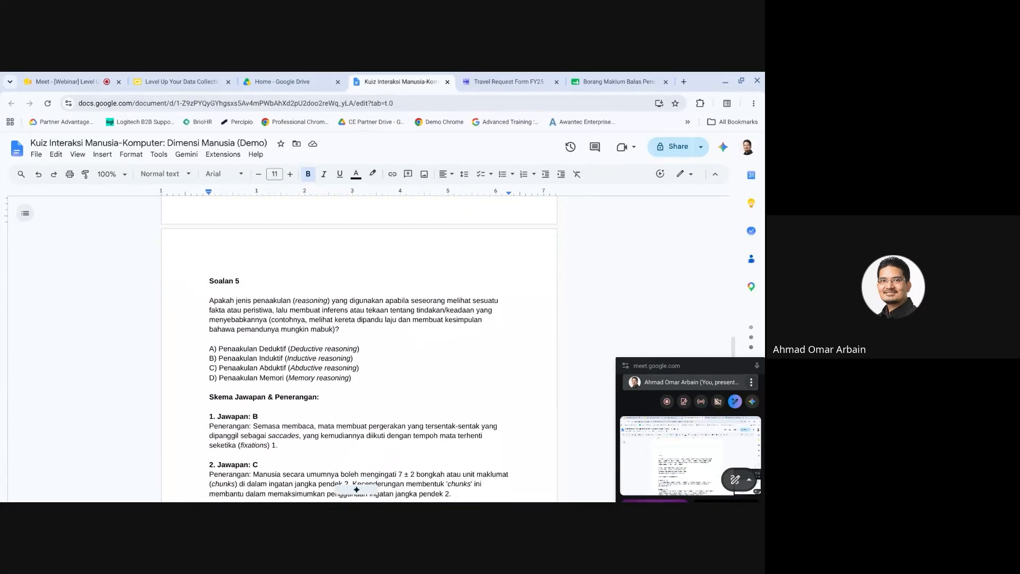
{"action": "scroll", "coordinate": [282, 321], "scroll_direction": "down", "scroll_amount": 2}
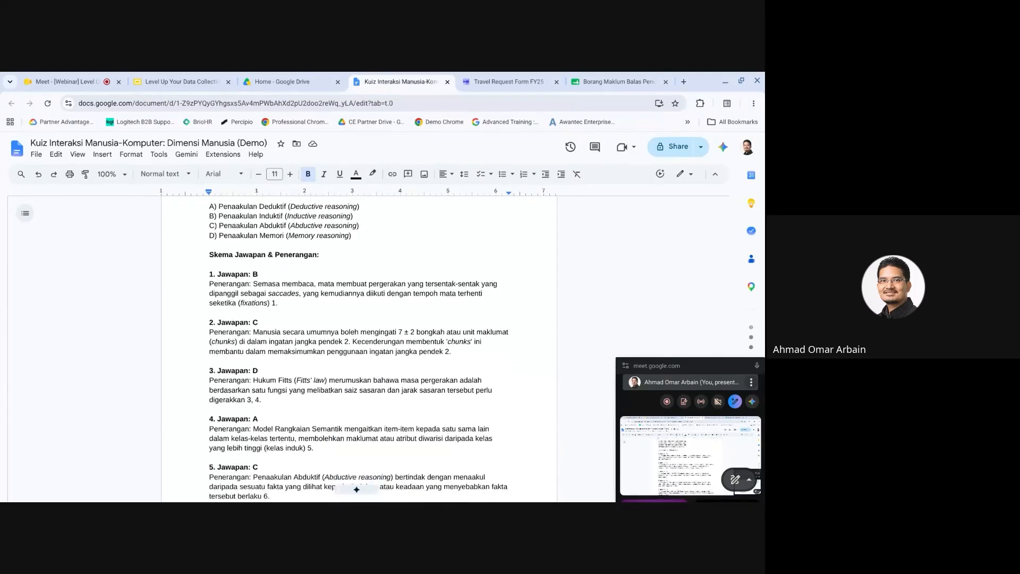
{"action": "scroll", "coordinate": [359, 345], "scroll_direction": "up", "scroll_amount": 2}
{"action": "scroll", "coordinate": [359, 345], "scroll_direction": "up", "scroll_amount": 1}
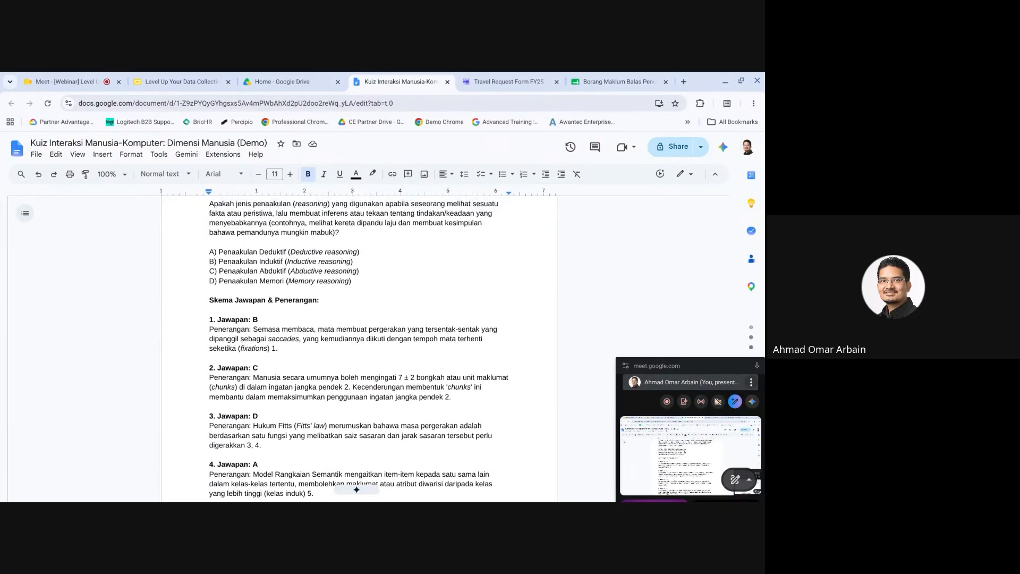
{"action": "scroll", "coordinate": [359, 345], "scroll_direction": "down", "scroll_amount": 1}
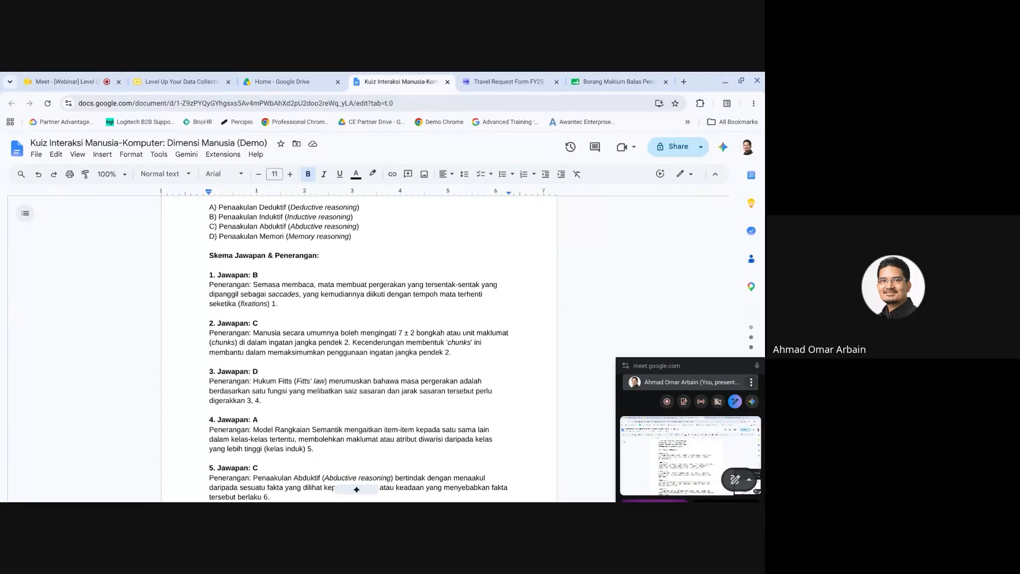
{"action": "scroll", "coordinate": [359, 345], "scroll_direction": "down", "scroll_amount": 1}
{"action": "scroll", "coordinate": [359, 345], "scroll_direction": "up", "scroll_amount": 2}
{"action": "scroll", "coordinate": [359, 345], "scroll_direction": "down", "scroll_amount": 2}
Return to the start of the quiz document and examine the multiple-choice options of Soalan 1 to Soalan 4.
{"action": "scroll", "coordinate": [359, 346], "scroll_direction": "up", "scroll_amount": 5}
{"action": "scroll", "coordinate": [358, 345], "scroll_direction": "up", "scroll_amount": 7}
{"action": "scroll", "coordinate": [358, 345], "scroll_direction": "up", "scroll_amount": 2}
{"action": "scroll", "coordinate": [359, 346], "scroll_direction": "down", "scroll_amount": 1}
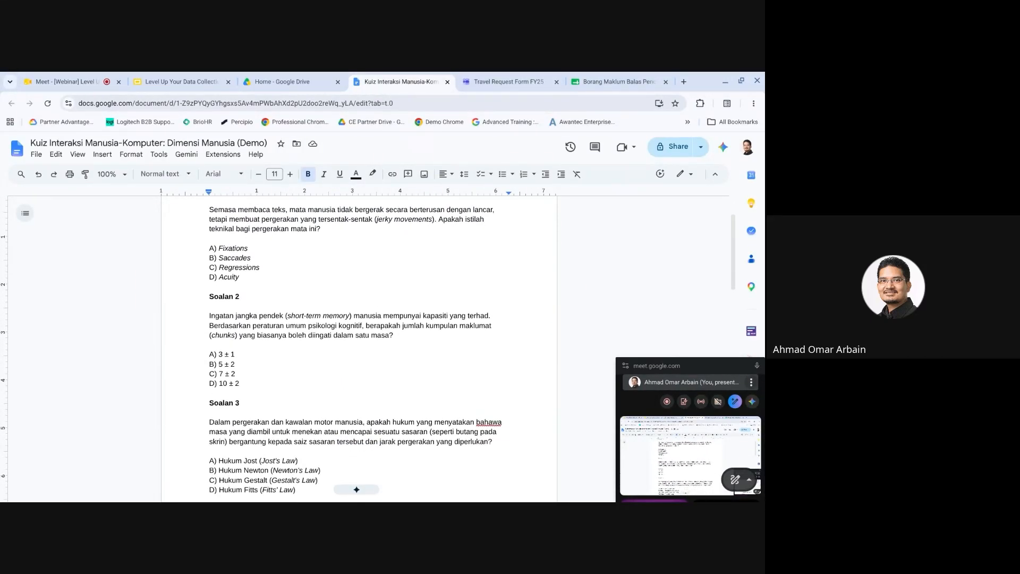
{"action": "scroll", "coordinate": [359, 346], "scroll_direction": "down", "scroll_amount": 1}
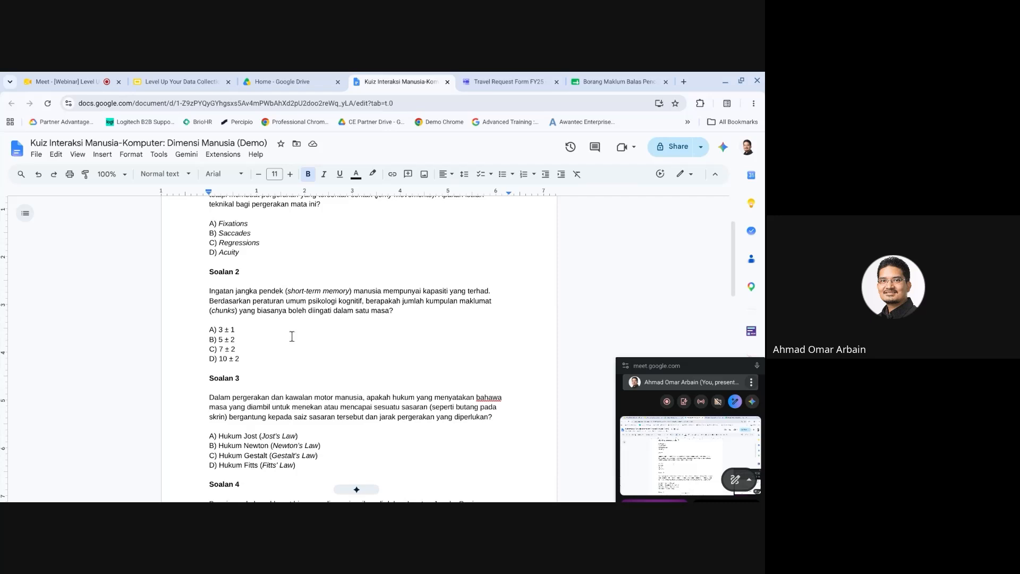
{"action": "scroll", "coordinate": [292, 335], "scroll_direction": "down", "scroll_amount": 4}
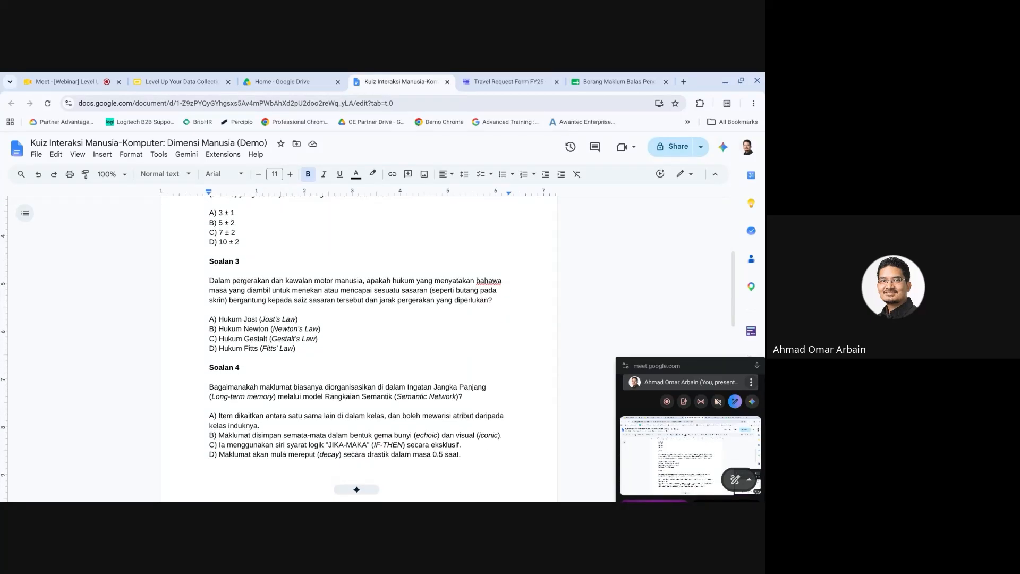
{"action": "scroll", "coordinate": [358, 345], "scroll_direction": "down", "scroll_amount": 1}
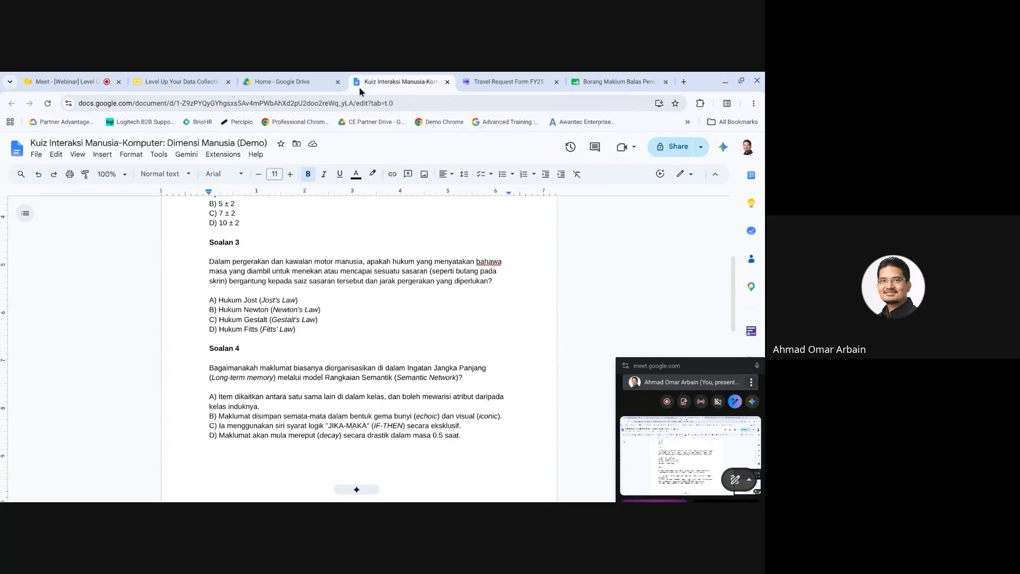
Glance at the Travel Request form, and skim the quiz document's questions and answer scheme again, returning to Soalan 1.
{"action": "left_click", "coordinate": [489, 76]}
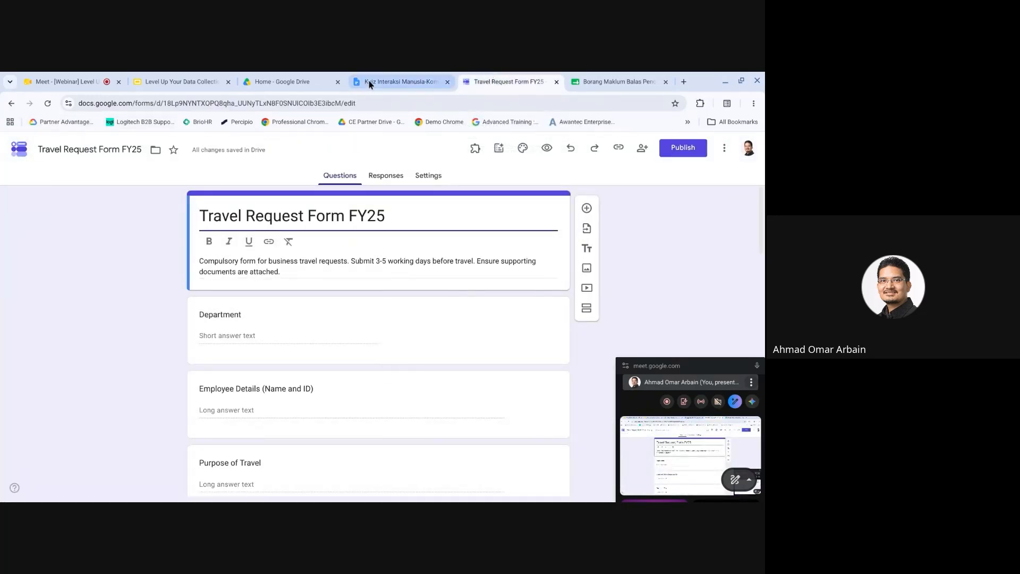
{"action": "left_click", "coordinate": [388, 83]}
{"action": "scroll", "coordinate": [284, 291], "scroll_direction": "up", "scroll_amount": 5}
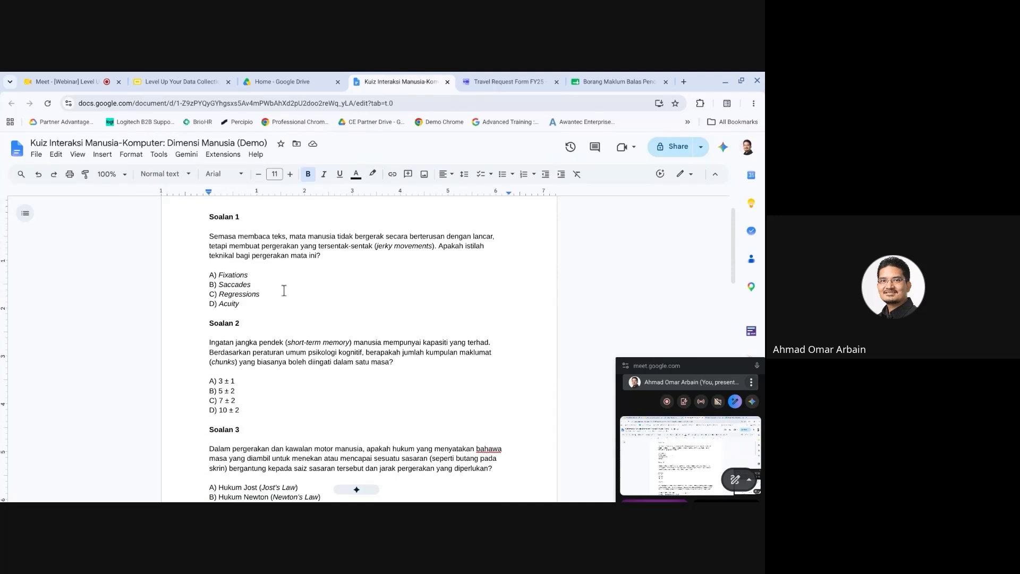
{"action": "scroll", "coordinate": [285, 291], "scroll_direction": "down", "scroll_amount": 7}
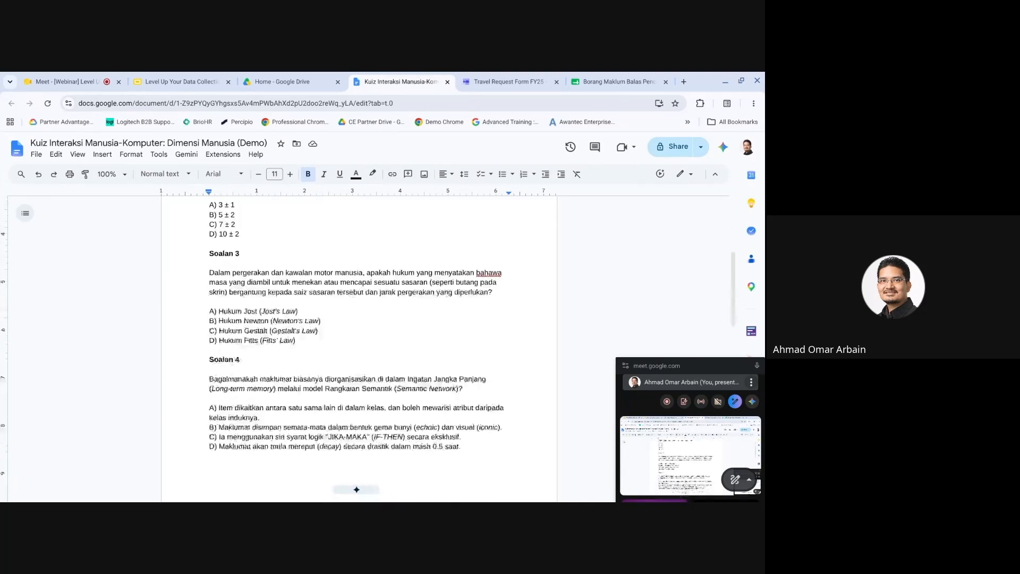
{"action": "scroll", "coordinate": [359, 348], "scroll_direction": "down", "scroll_amount": 12}
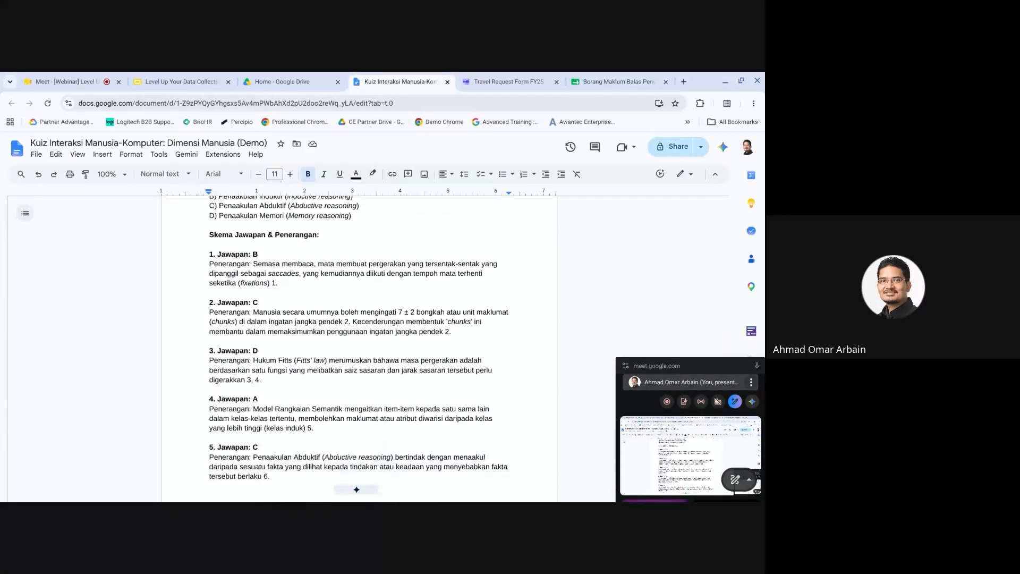
{"action": "scroll", "coordinate": [359, 349], "scroll_direction": "up", "scroll_amount": 10}
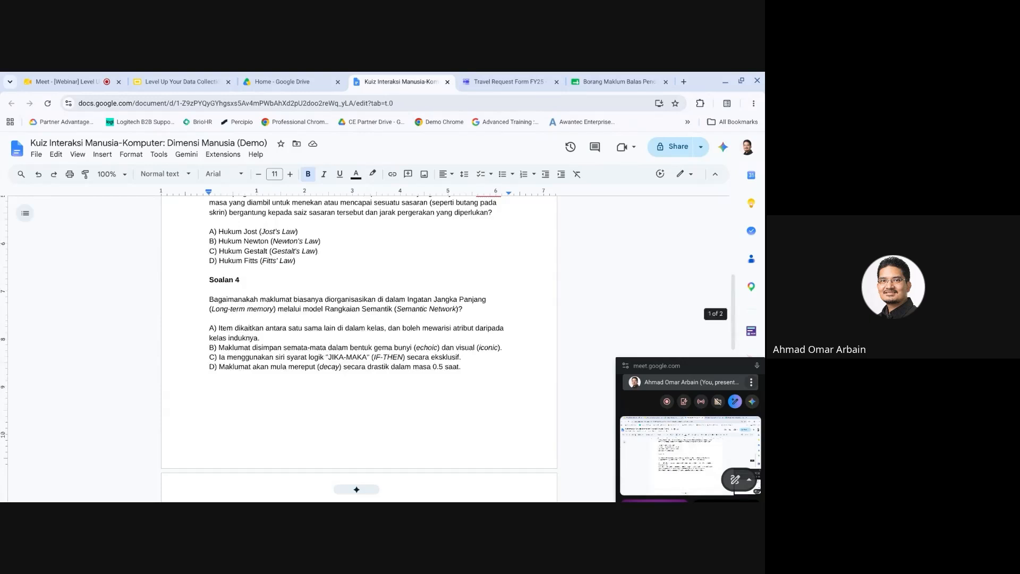
{"action": "scroll", "coordinate": [359, 348], "scroll_direction": "up", "scroll_amount": 5}
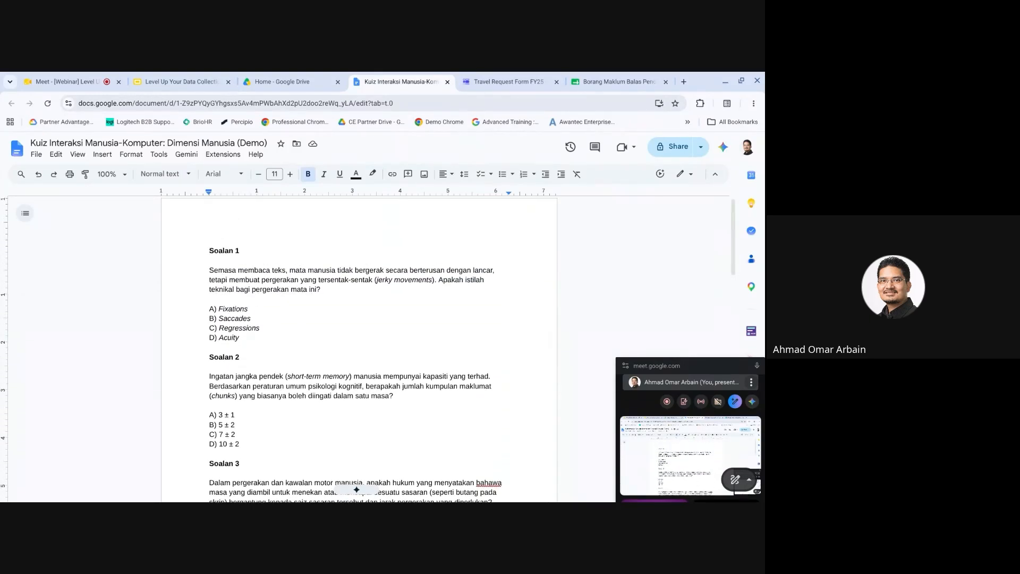
Leave the Travel Request Form FY25 for the Google Forms home page and start a new blank form.
{"action": "left_click", "coordinate": [482, 77]}
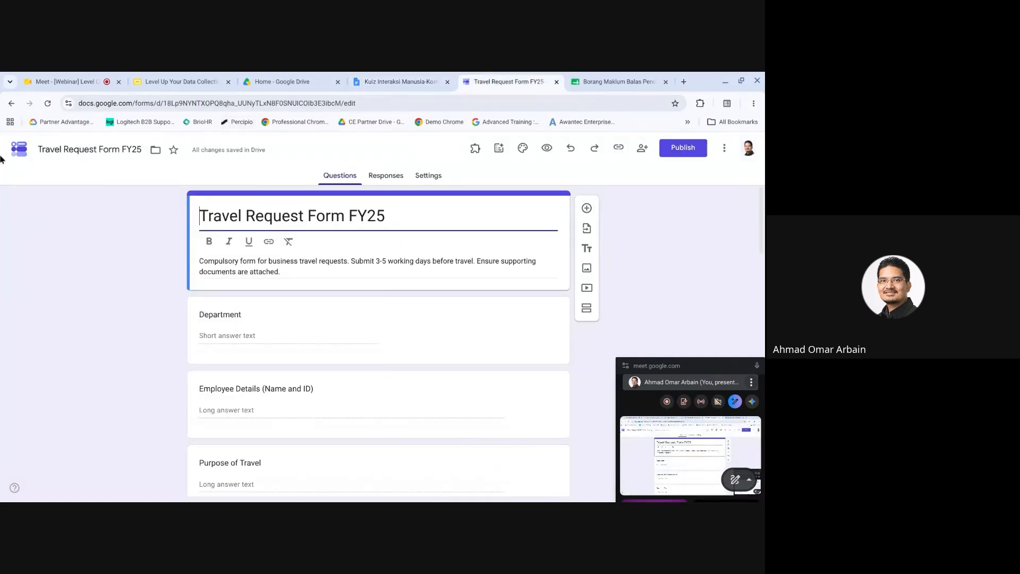
{"action": "left_click", "coordinate": [18, 155]}
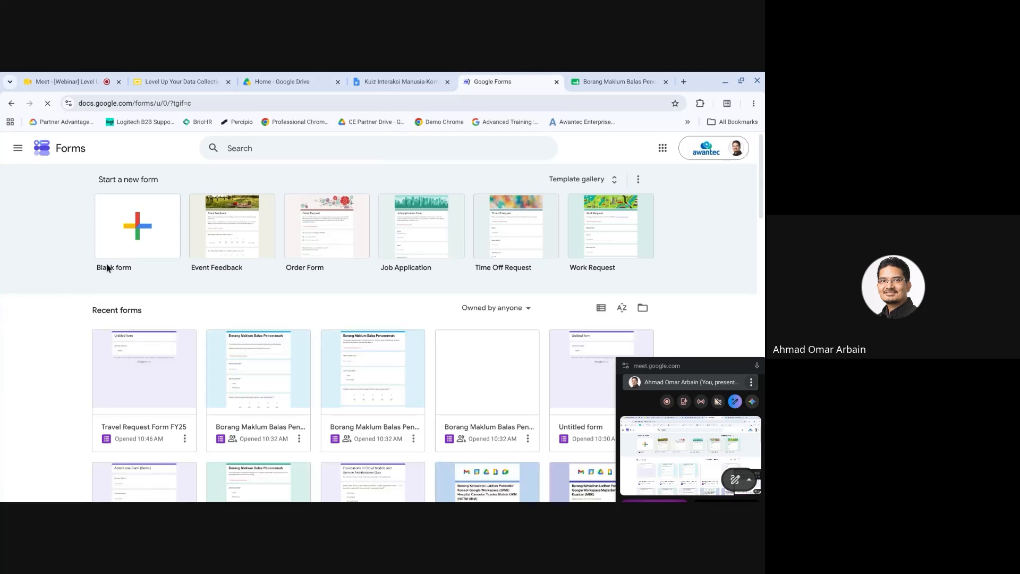
{"action": "left_click", "coordinate": [133, 243]}
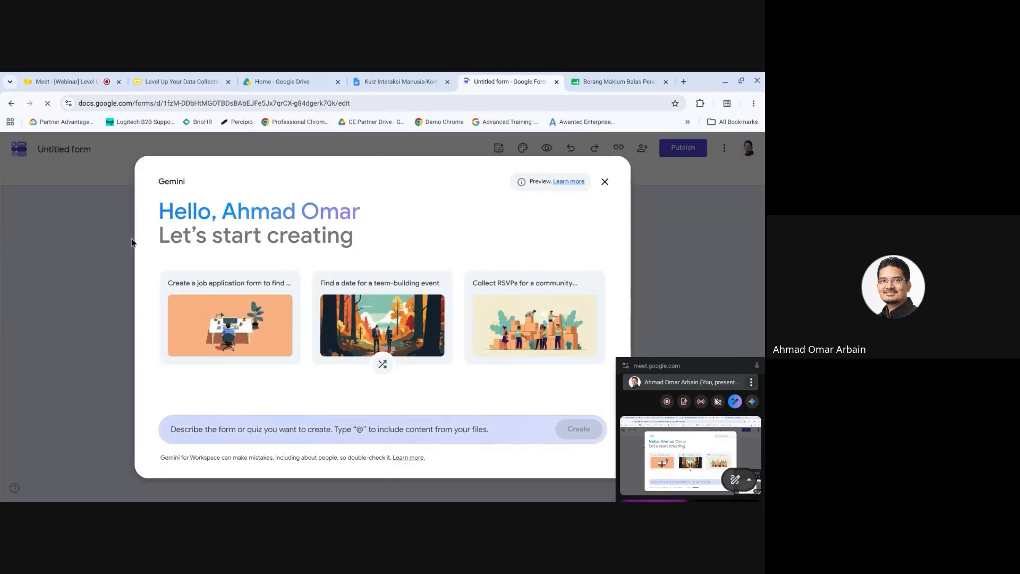
Have Gemini generate a draft with the prompt "Create quiz form based on" the Drive file "Kuiz Interaksi Manusia-Komputer: Dimensi Manusia (Demo)".
{"action": "left_click", "coordinate": [206, 428]}
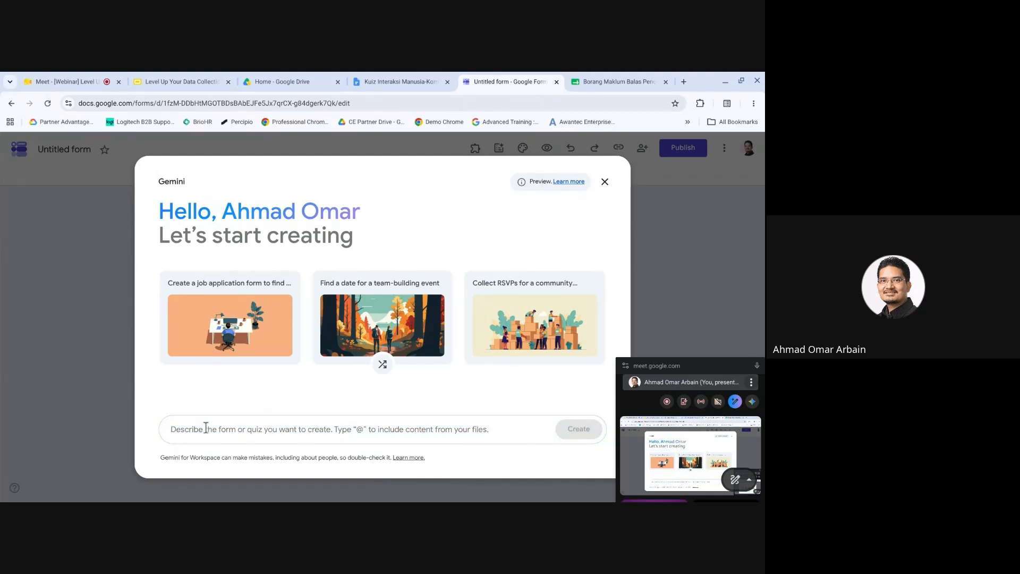
{"action": "type", "text": "Create"}
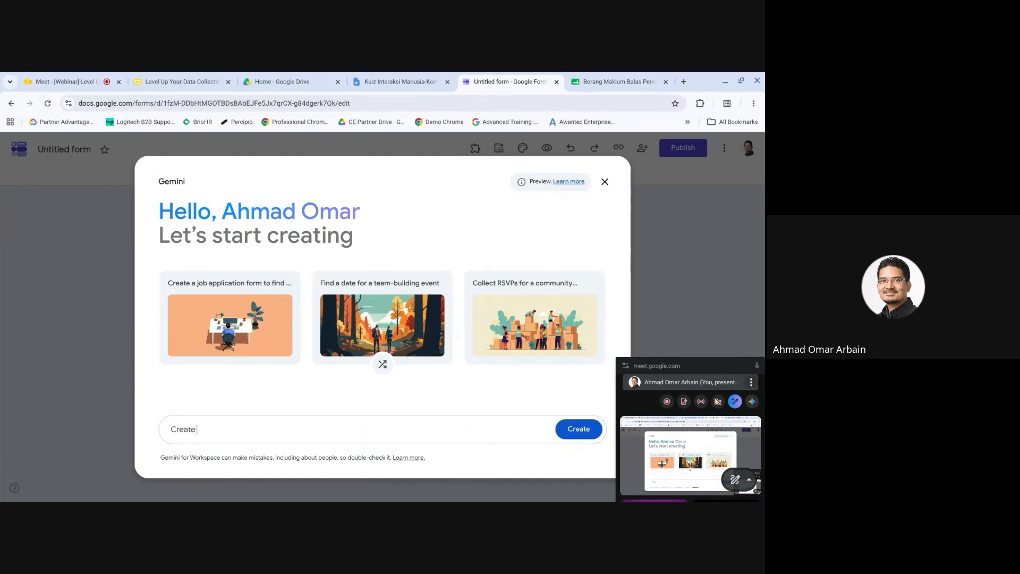
{"action": "type", "text": " quiz form based on @"}
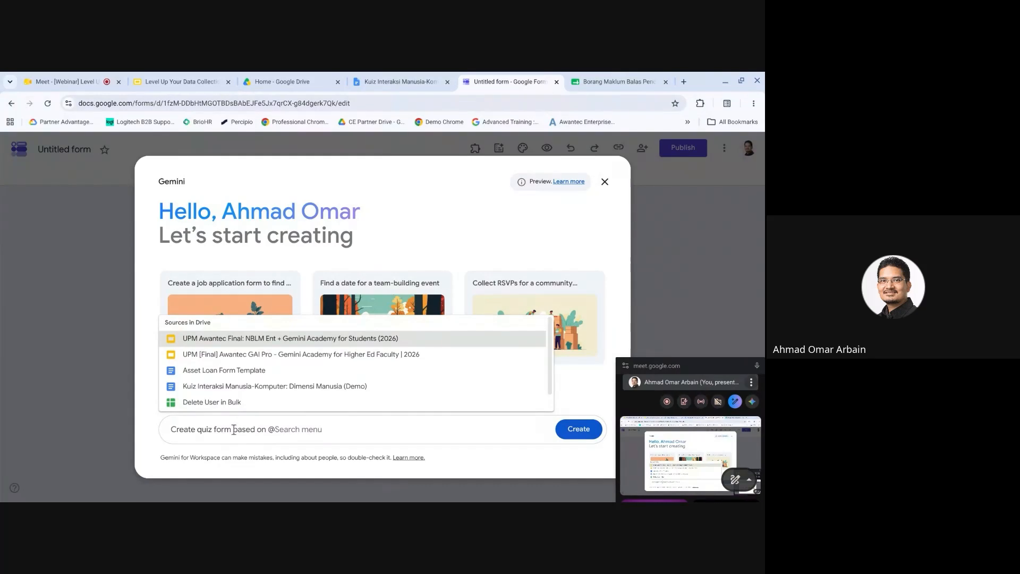
{"action": "left_click", "coordinate": [234, 388]}
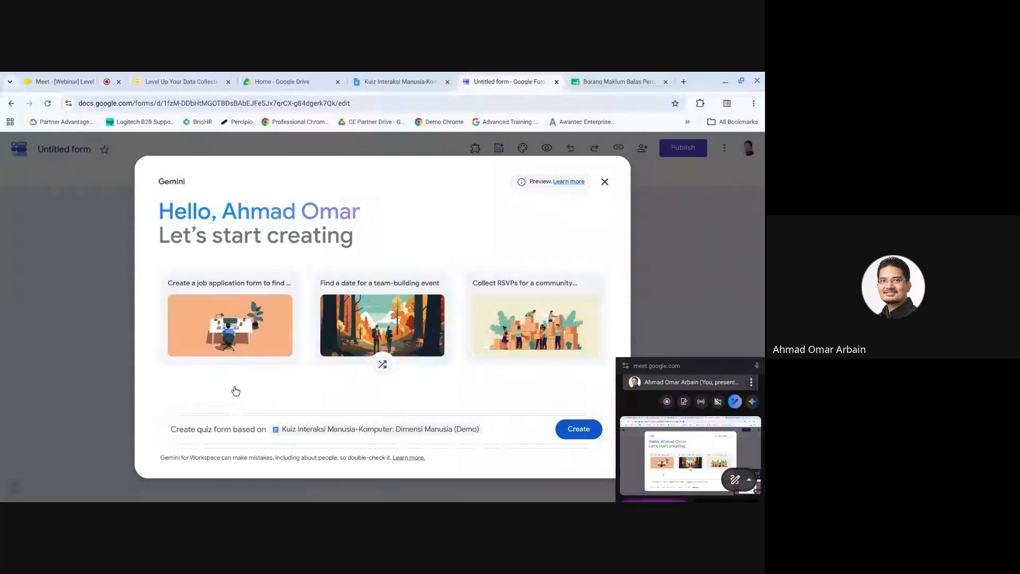
{"action": "left_click", "coordinate": [567, 435]}
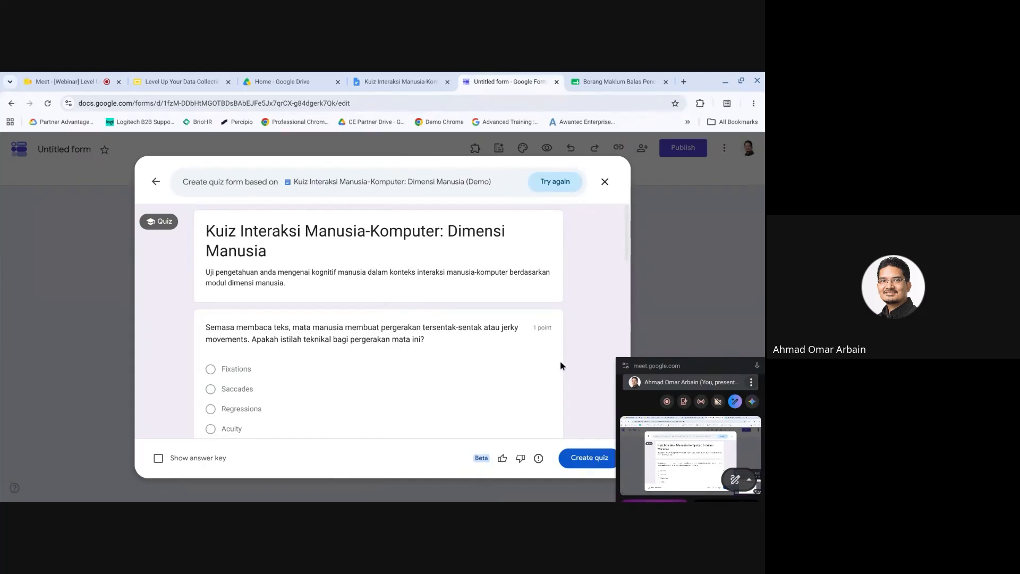
Examine the questions, answer options and points in the generated quiz draft, and bring up the source quiz document for comparison.
{"action": "scroll", "coordinate": [540, 350], "scroll_direction": "down", "scroll_amount": 4}
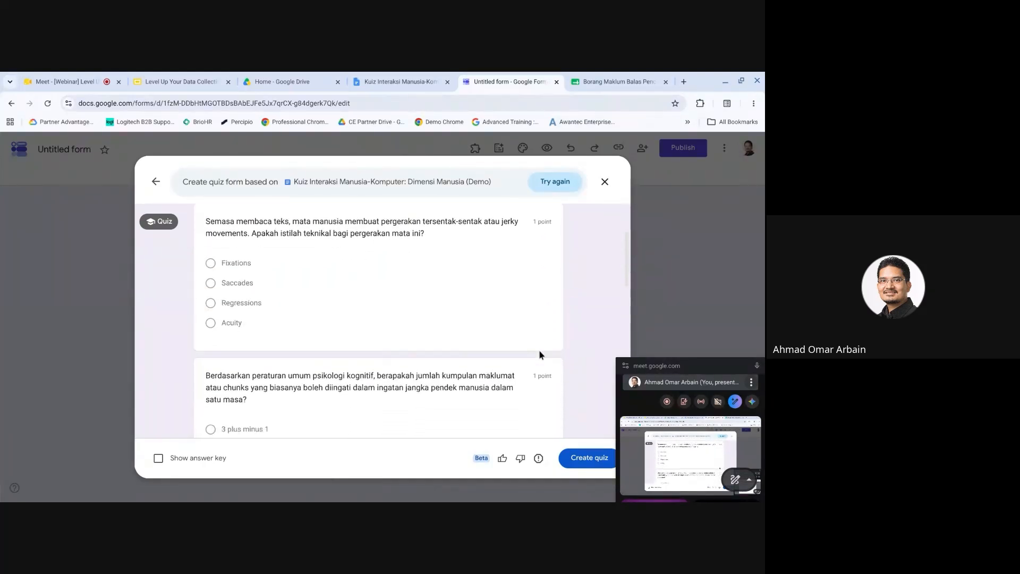
{"action": "scroll", "coordinate": [539, 349], "scroll_direction": "down", "scroll_amount": 7}
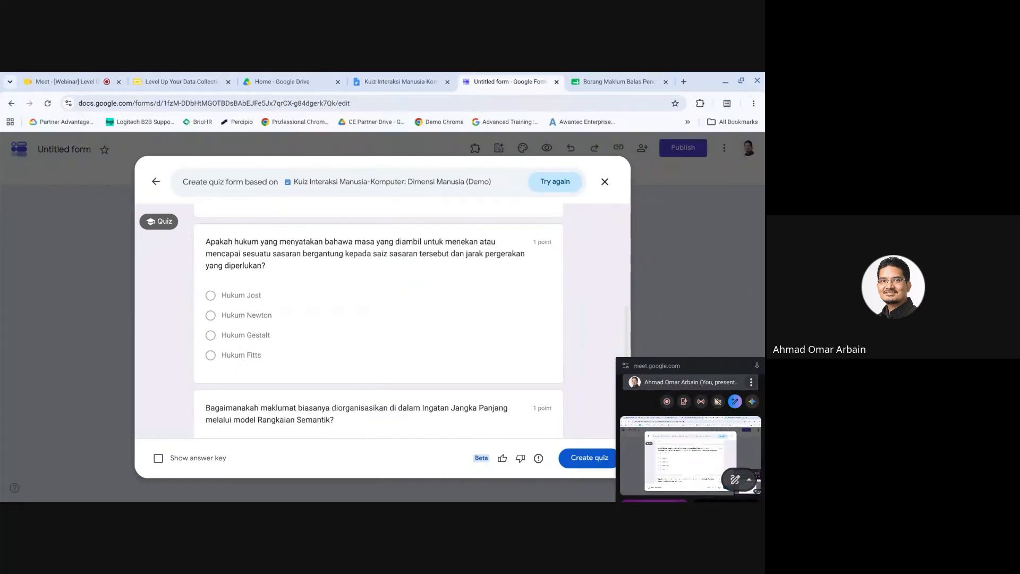
{"action": "scroll", "coordinate": [378, 318], "scroll_direction": "down", "scroll_amount": 3}
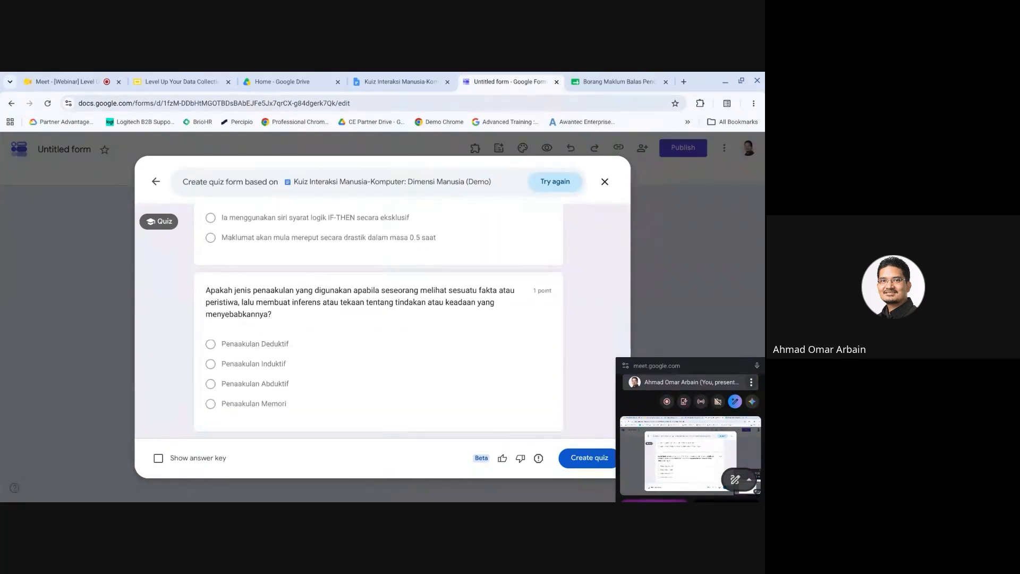
{"action": "scroll", "coordinate": [378, 318], "scroll_direction": "up", "scroll_amount": 8}
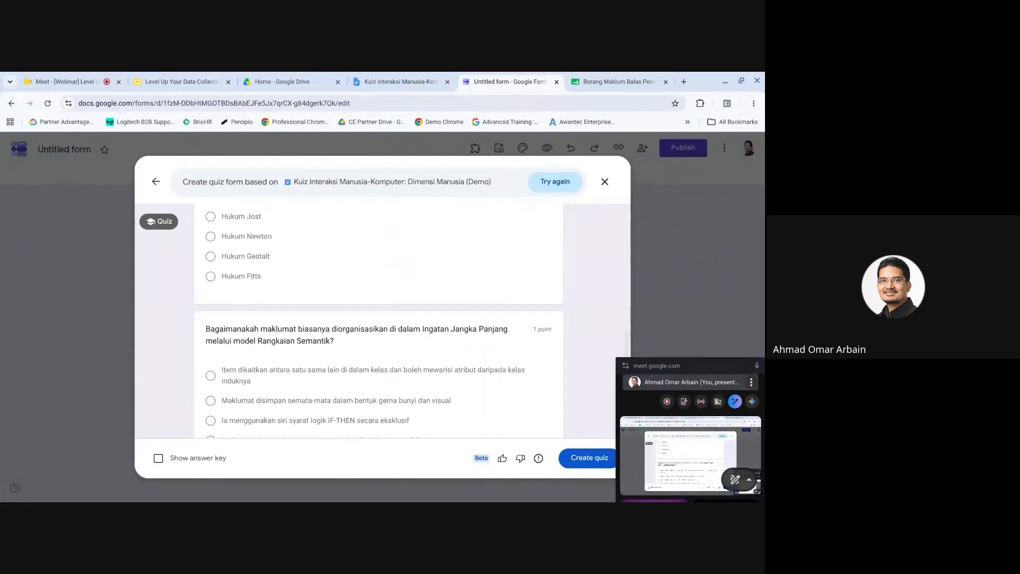
{"action": "scroll", "coordinate": [378, 319], "scroll_direction": "up", "scroll_amount": 2}
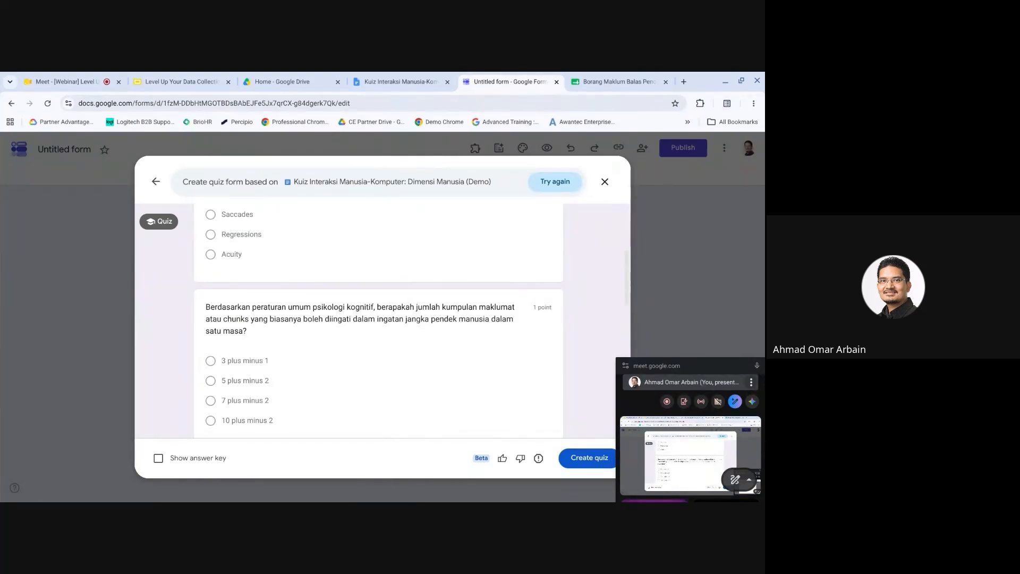
{"action": "scroll", "coordinate": [519, 330], "scroll_direction": "down", "scroll_amount": 2}
{"action": "scroll", "coordinate": [519, 330], "scroll_direction": "up", "scroll_amount": 3}
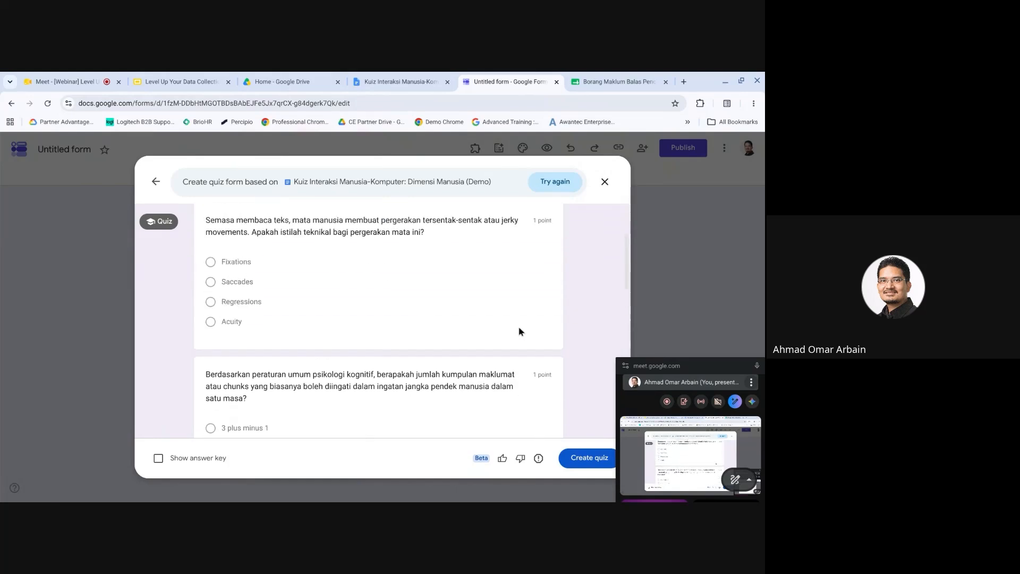
{"action": "scroll", "coordinate": [519, 331], "scroll_direction": "up", "scroll_amount": 1}
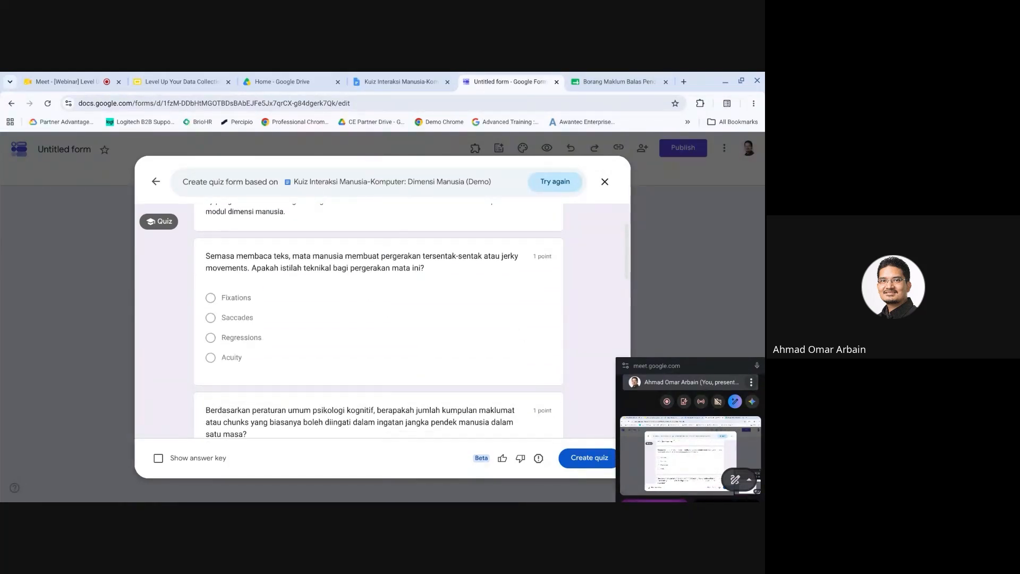
{"action": "left_click", "coordinate": [402, 82]}
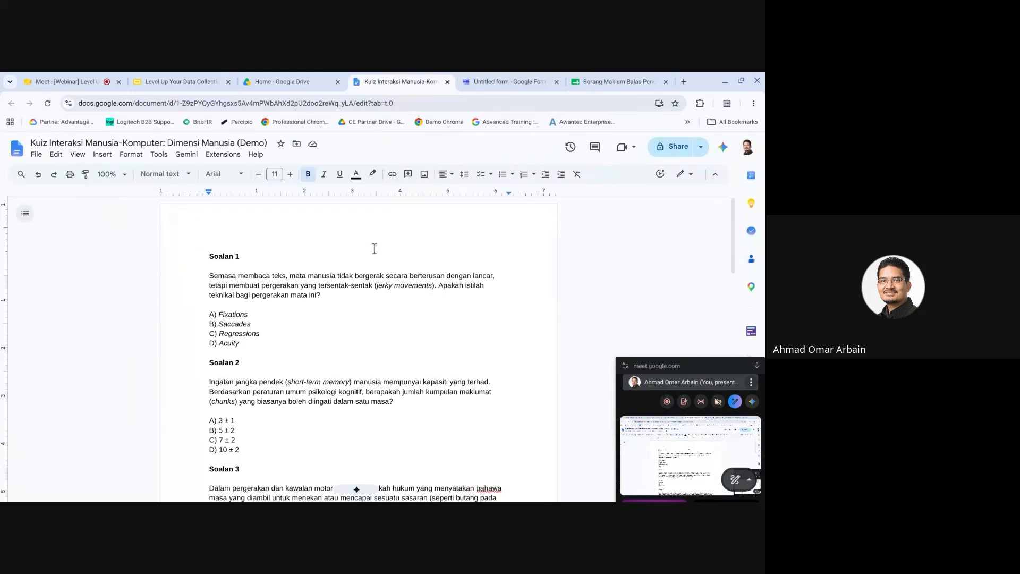
Skim the quiz document from Soalan 1 through the answers and explanations under "Skema Jawapan & Penerangan".
{"action": "scroll", "coordinate": [374, 249], "scroll_direction": "down", "scroll_amount": 15}
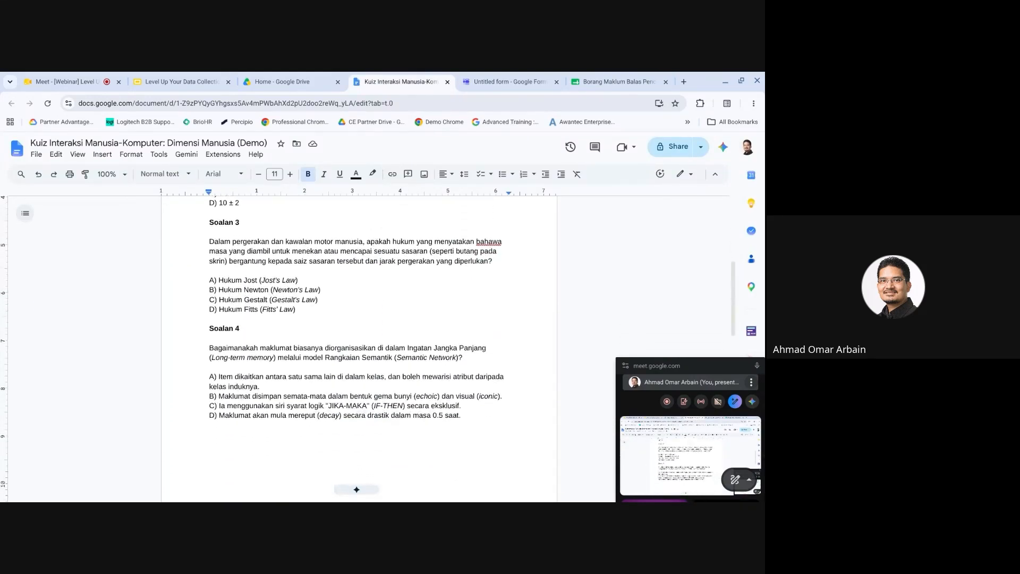
{"action": "scroll", "coordinate": [359, 349], "scroll_direction": "down", "scroll_amount": 5}
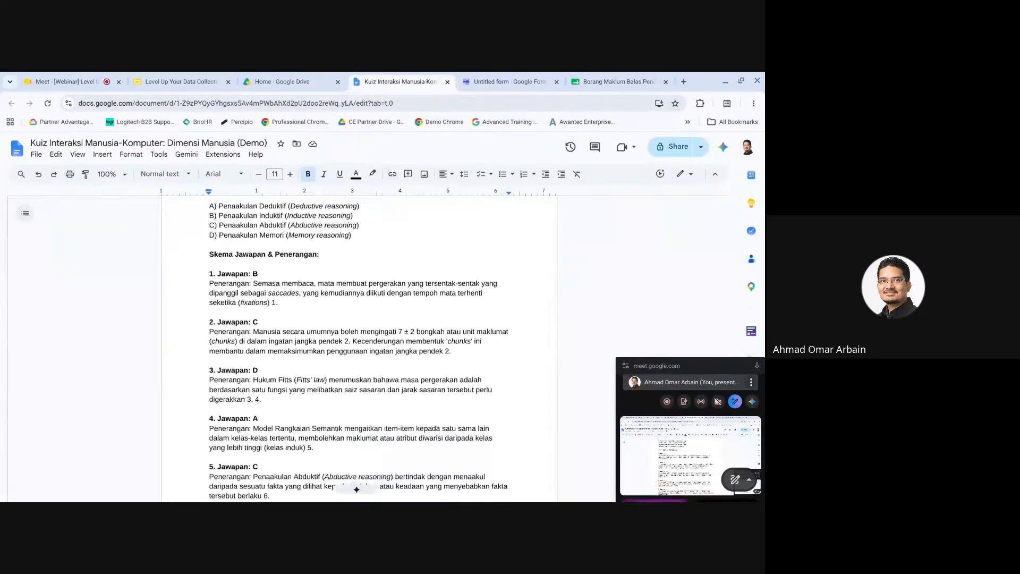
{"action": "scroll", "coordinate": [272, 254], "scroll_direction": "down", "scroll_amount": 1}
{"action": "scroll", "coordinate": [269, 323], "scroll_direction": "down", "scroll_amount": 3}
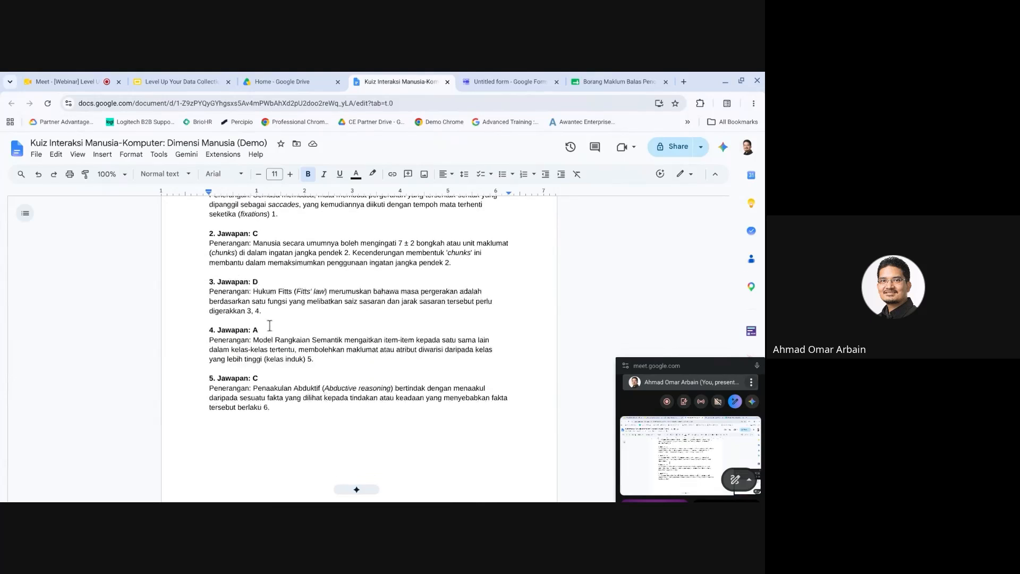
{"action": "scroll", "coordinate": [269, 323], "scroll_direction": "up", "scroll_amount": 5}
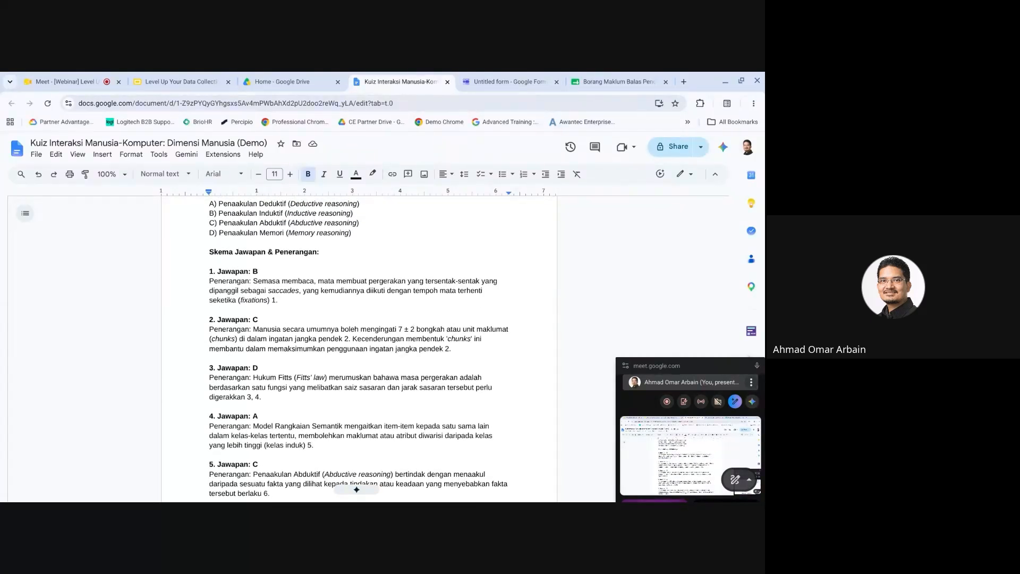
Return to the Gemini-generated quiz draft and look over its first two questions.
{"action": "left_click", "coordinate": [496, 80]}
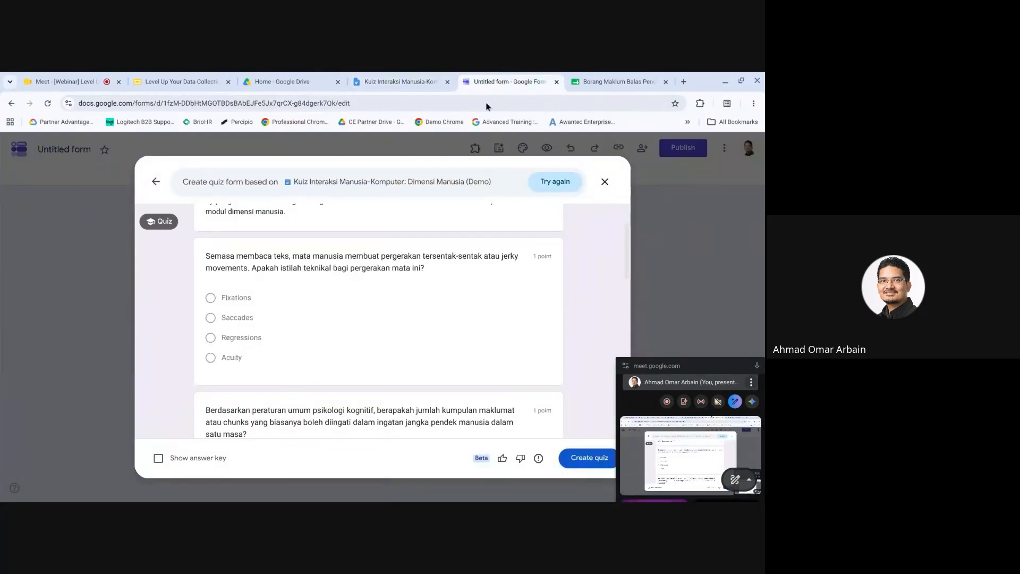
{"action": "scroll", "coordinate": [407, 342], "scroll_direction": "down", "scroll_amount": 3}
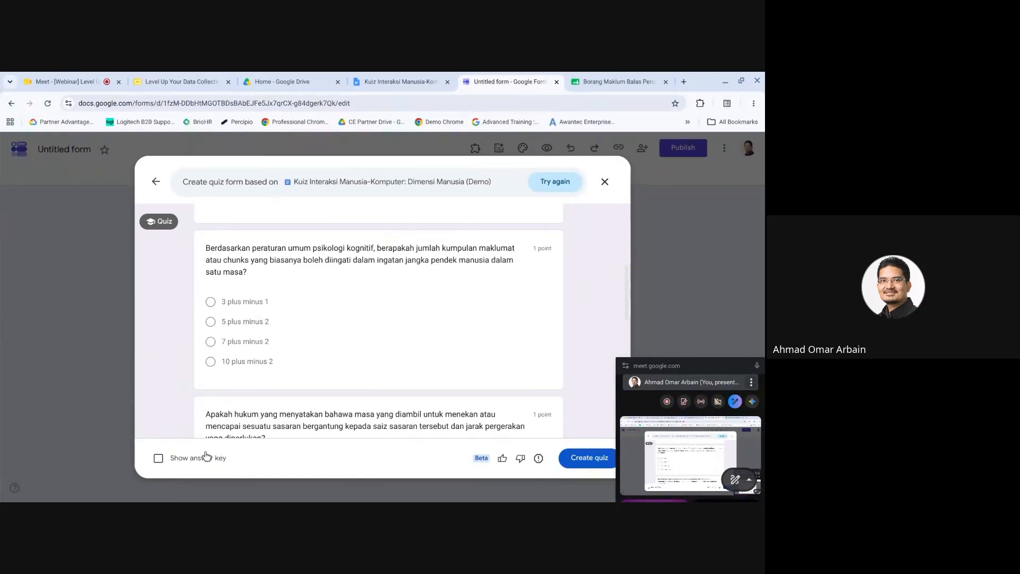
{"action": "scroll", "coordinate": [313, 368], "scroll_direction": "up", "scroll_amount": 3}
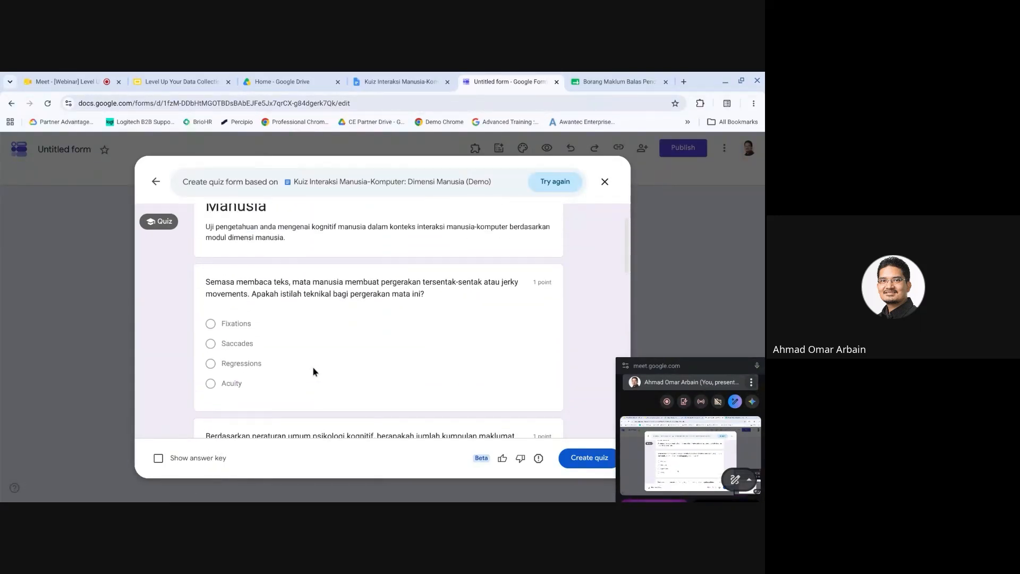
{"action": "scroll", "coordinate": [223, 433], "scroll_direction": "down", "scroll_amount": 1}
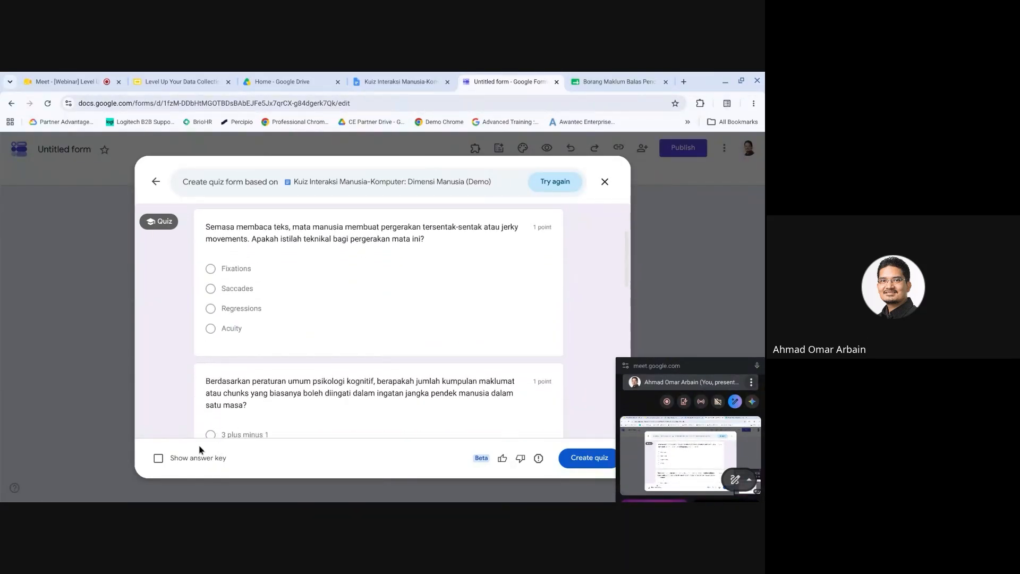
Show the answer key in the draft to check the marked answers, and create the quiz from it.
{"action": "left_click", "coordinate": [189, 460]}
{"action": "scroll", "coordinate": [432, 256], "scroll_direction": "down", "scroll_amount": 2}
{"action": "scroll", "coordinate": [430, 257], "scroll_direction": "down", "scroll_amount": 1}
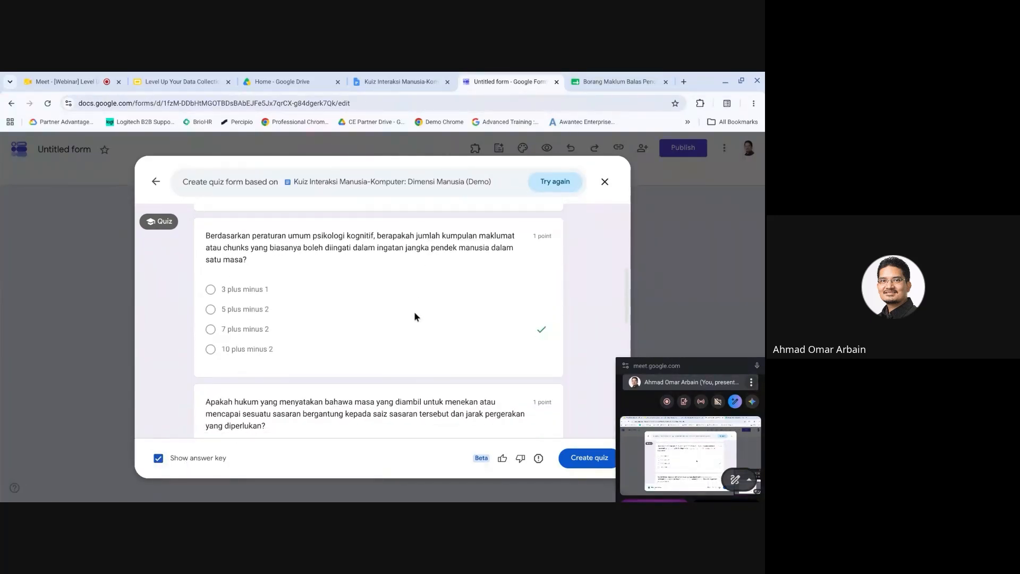
{"action": "scroll", "coordinate": [414, 314], "scroll_direction": "down", "scroll_amount": 3}
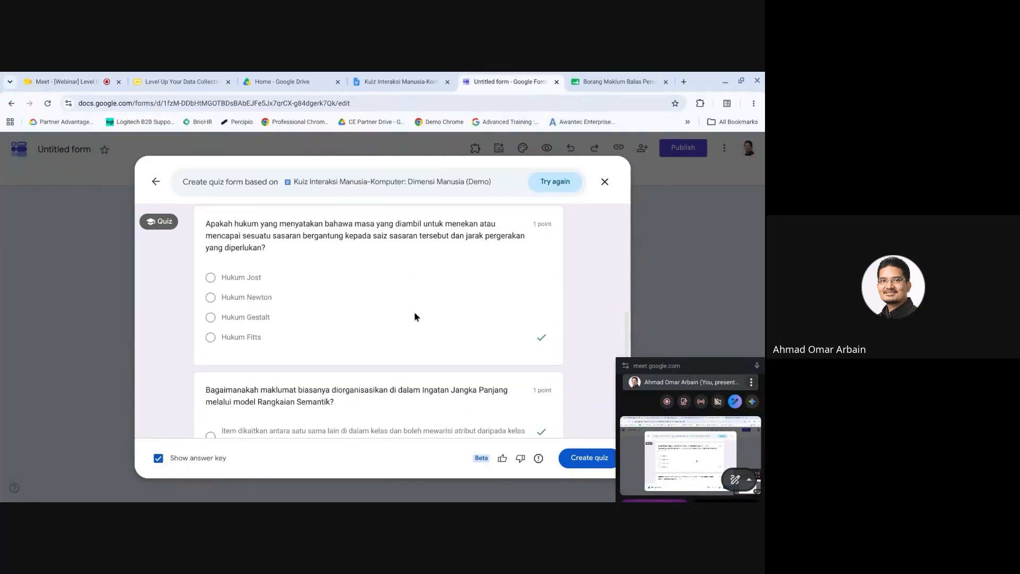
{"action": "scroll", "coordinate": [438, 259], "scroll_direction": "down", "scroll_amount": 3}
{"action": "left_click", "coordinate": [584, 459]}
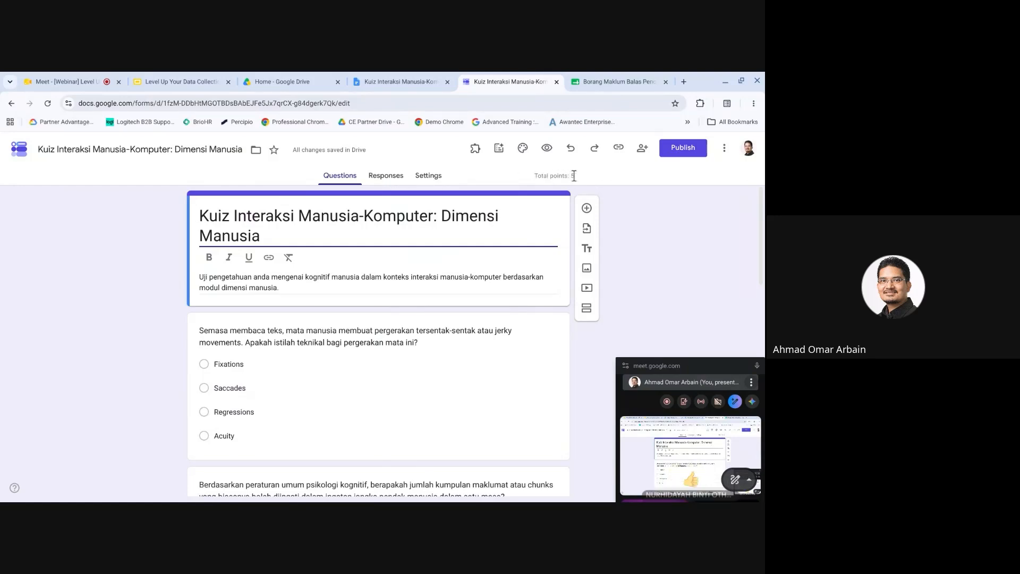
Review the new quiz's responses page and its settings, including grade release, respondent settings and the default question point value.
{"action": "left_click", "coordinate": [377, 178]}
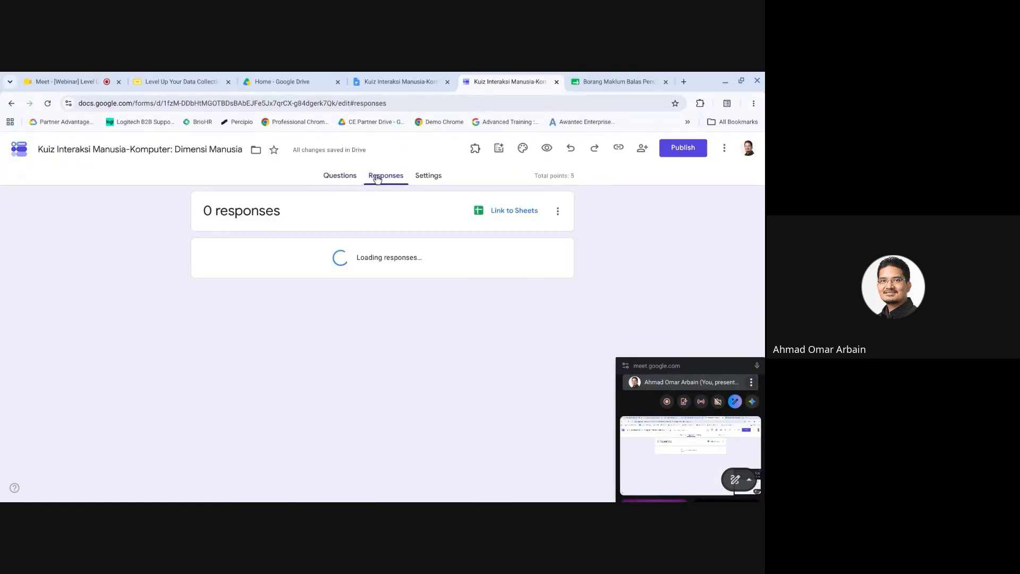
{"action": "left_click", "coordinate": [429, 173]}
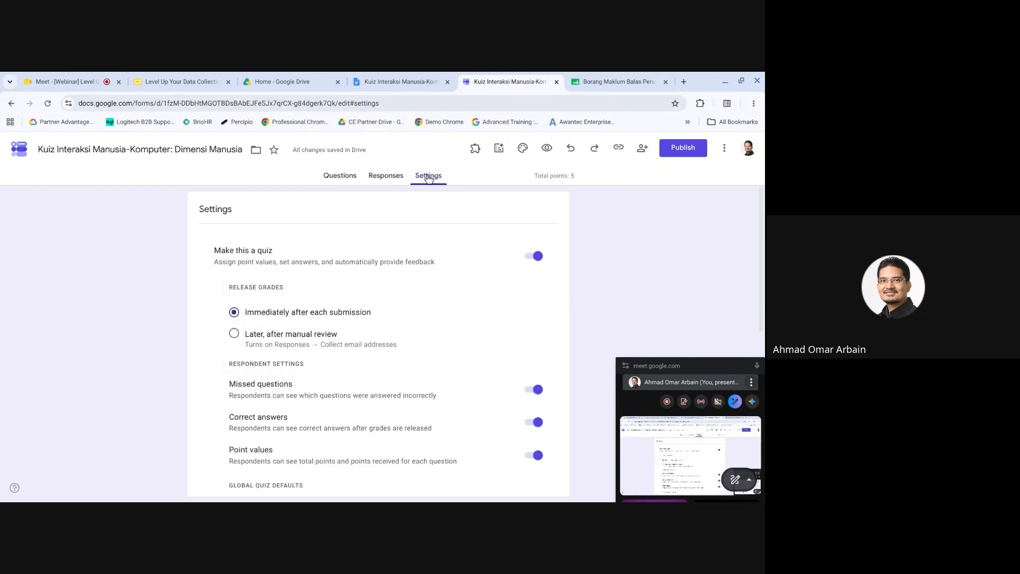
{"action": "scroll", "coordinate": [394, 285], "scroll_direction": "down", "scroll_amount": 1}
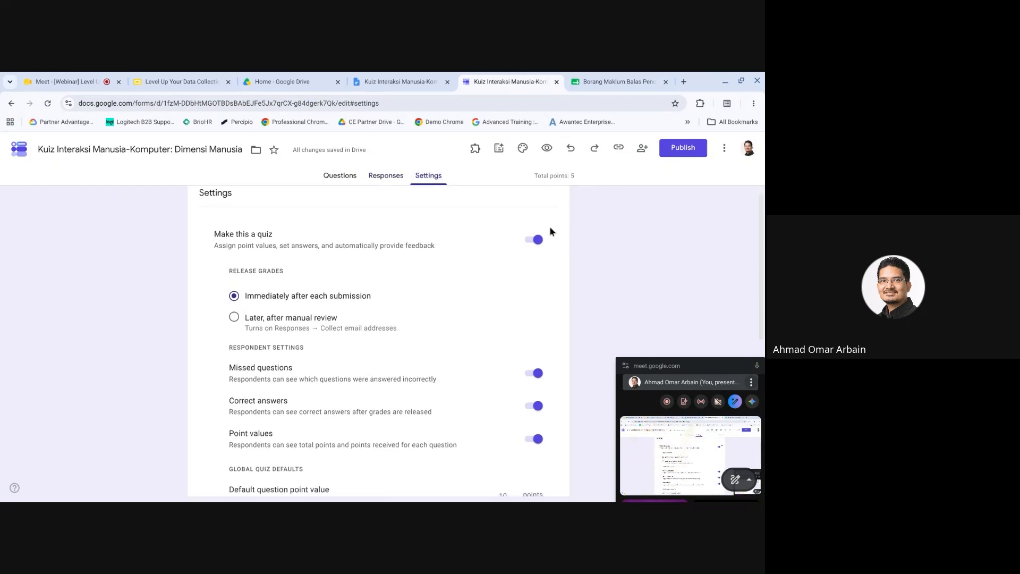
{"action": "scroll", "coordinate": [469, 257], "scroll_direction": "down", "scroll_amount": 3}
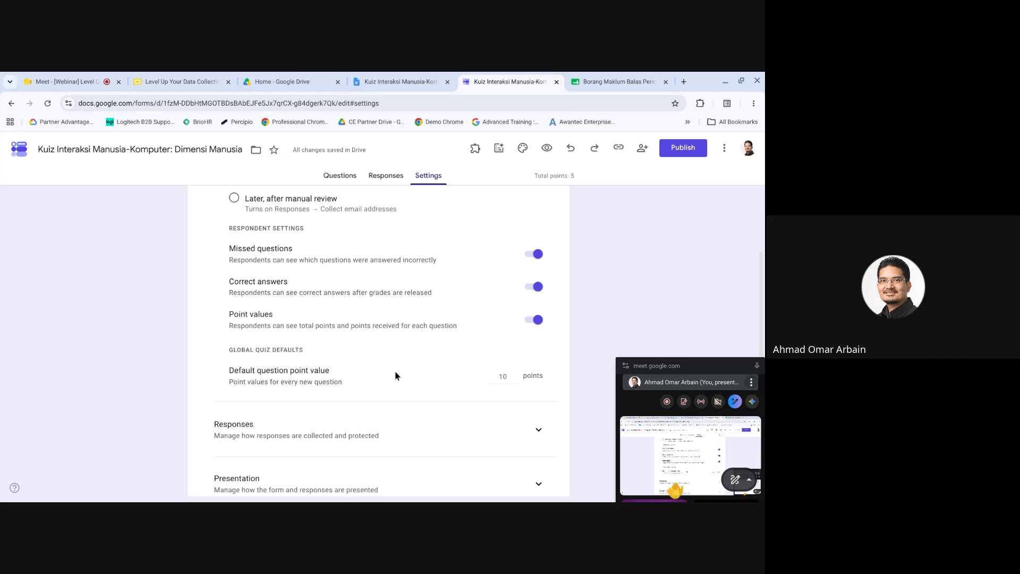
{"action": "double_click", "coordinate": [509, 377]}
{"action": "scroll", "coordinate": [378, 340], "scroll_direction": "down", "scroll_amount": 5}
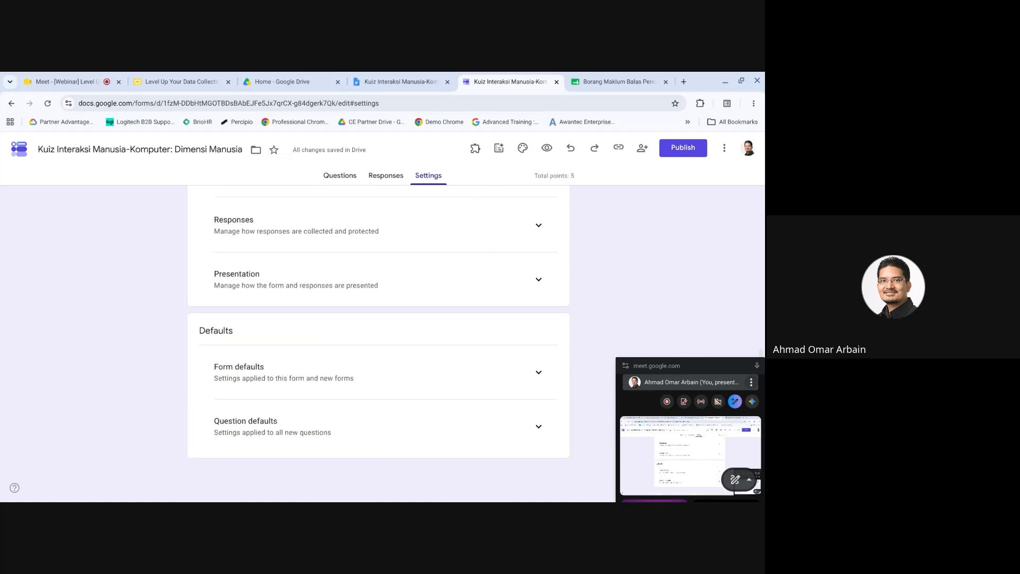
{"action": "scroll", "coordinate": [378, 340], "scroll_direction": "up", "scroll_amount": 7}
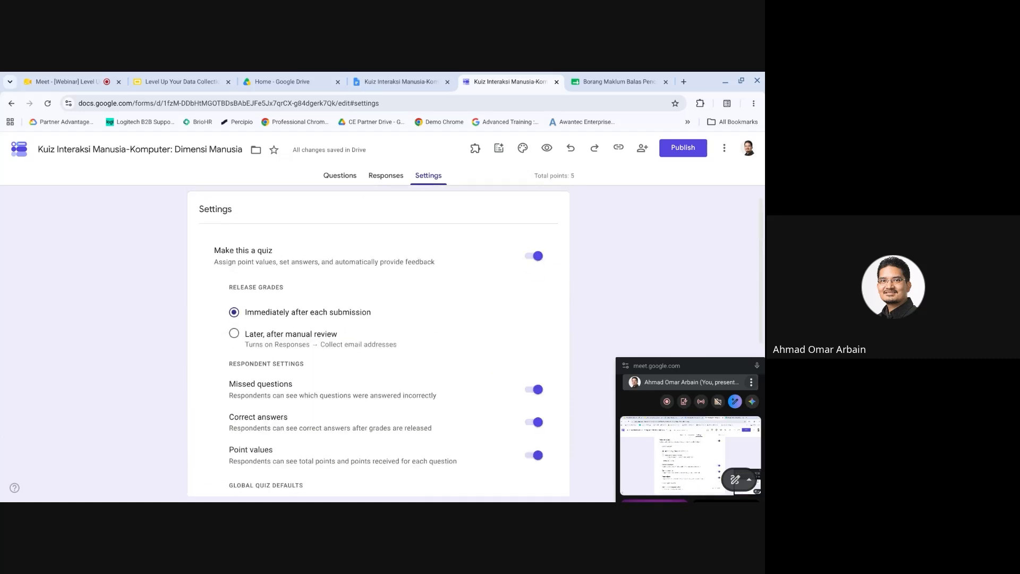
Go back to the quiz's questions and look through them all, down to the question-suggestion option at the end.
{"action": "left_click", "coordinate": [329, 181]}
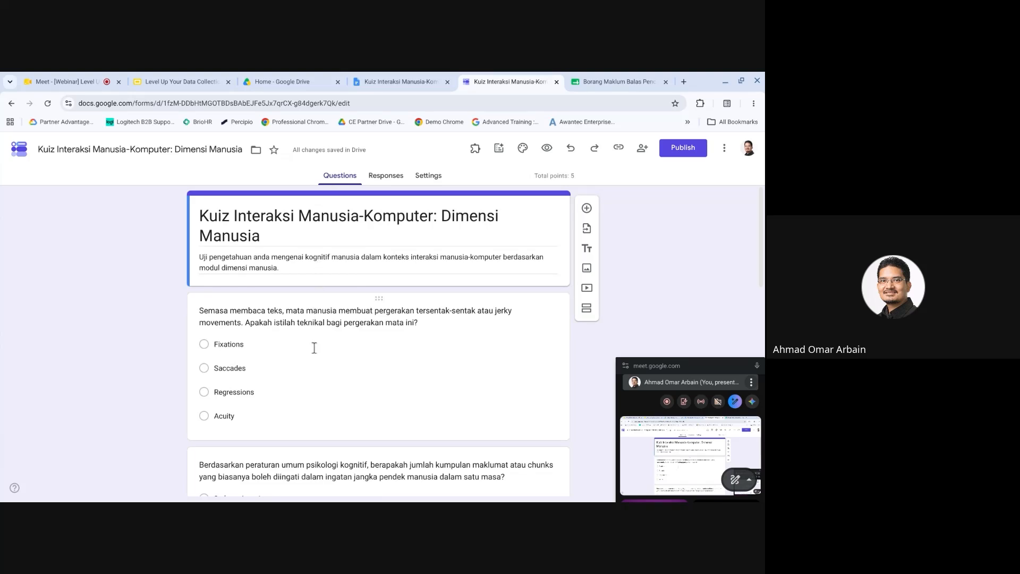
{"action": "scroll", "coordinate": [314, 348], "scroll_direction": "down", "scroll_amount": 1}
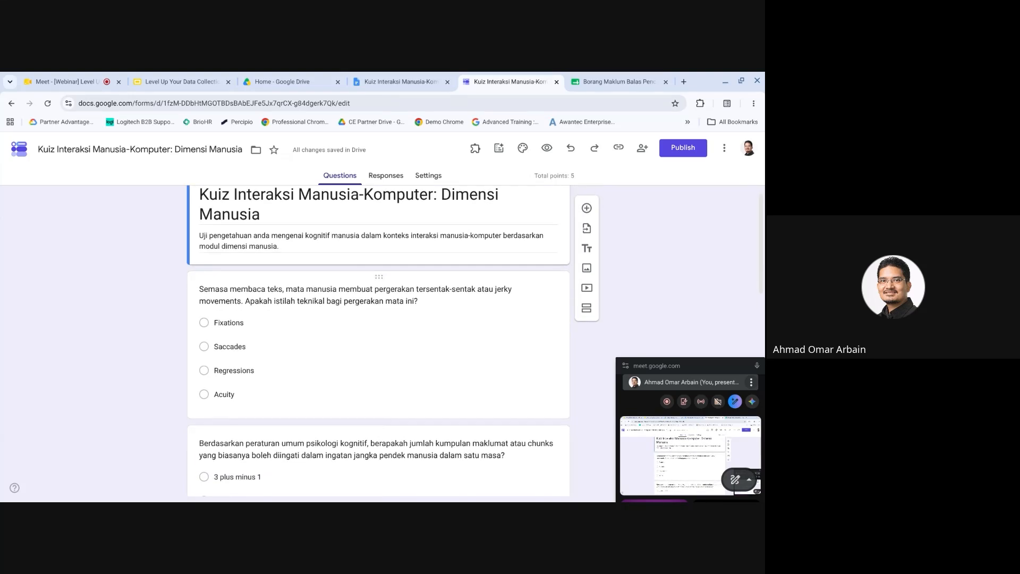
{"action": "scroll", "coordinate": [378, 340], "scroll_direction": "down", "scroll_amount": 5}
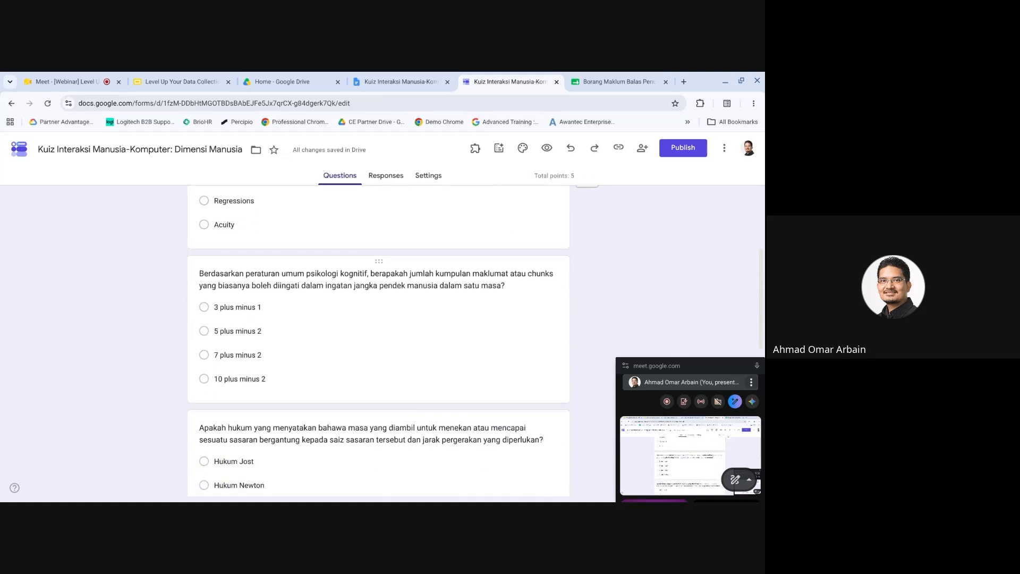
{"action": "scroll", "coordinate": [379, 340], "scroll_direction": "down", "scroll_amount": 3}
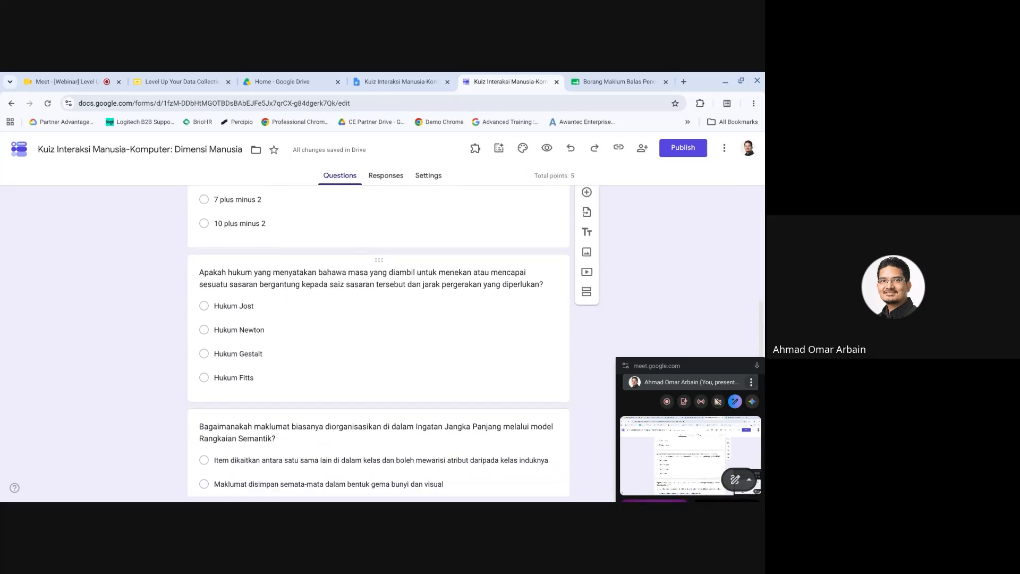
{"action": "scroll", "coordinate": [378, 340], "scroll_direction": "down", "scroll_amount": 3}
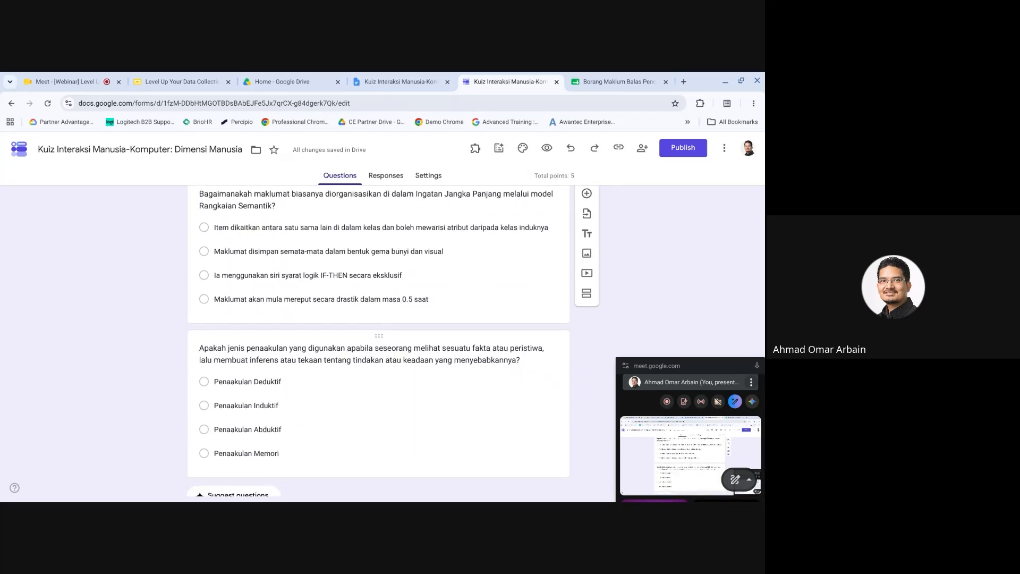
{"action": "scroll", "coordinate": [308, 367], "scroll_direction": "down", "scroll_amount": 1}
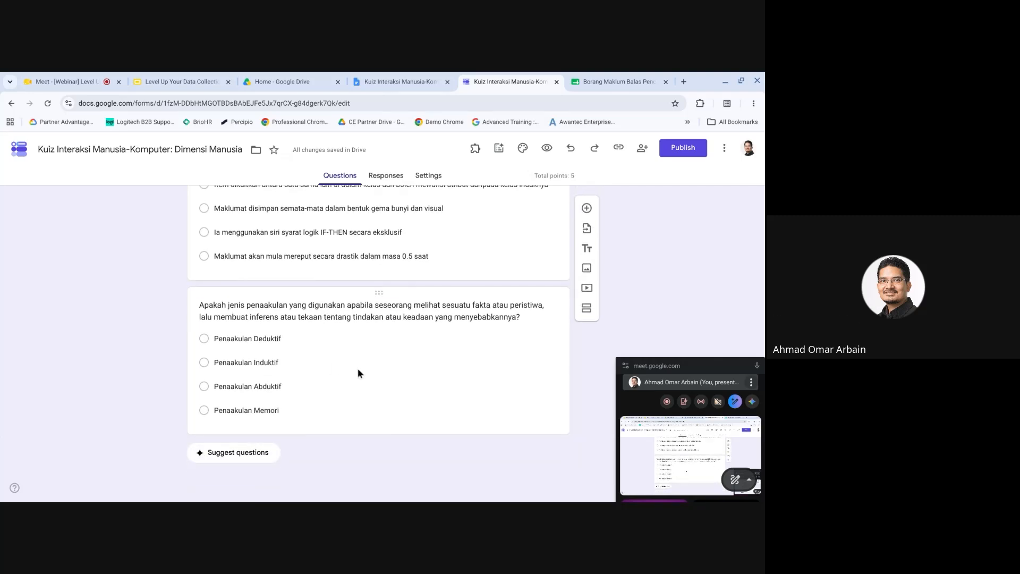
Generate suggested questions at the end of the Kuiz Interaksi Manusia-Komputer: Dimensi Manusia form.
{"action": "scroll", "coordinate": [359, 368], "scroll_direction": "up", "scroll_amount": 2}
{"action": "scroll", "coordinate": [358, 368], "scroll_direction": "down", "scroll_amount": 2}
{"action": "scroll", "coordinate": [319, 404], "scroll_direction": "up", "scroll_amount": 3}
{"action": "scroll", "coordinate": [318, 404], "scroll_direction": "down", "scroll_amount": 3}
{"action": "left_click", "coordinate": [268, 452]}
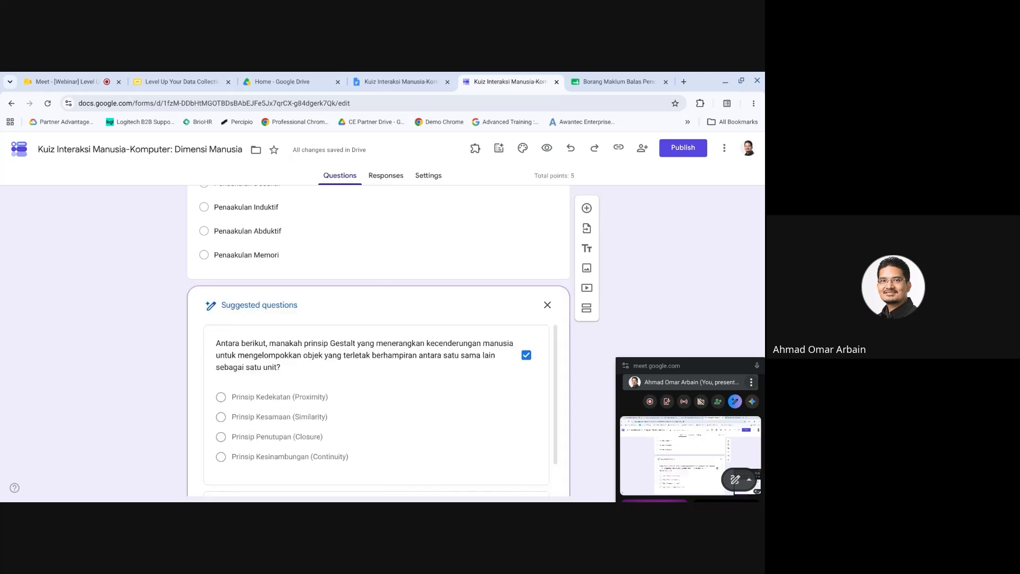
Review the suggested questions on the Gestalt principle, Norman's interaction model and selective attention.
{"action": "scroll", "coordinate": [333, 414], "scroll_direction": "down", "scroll_amount": 3}
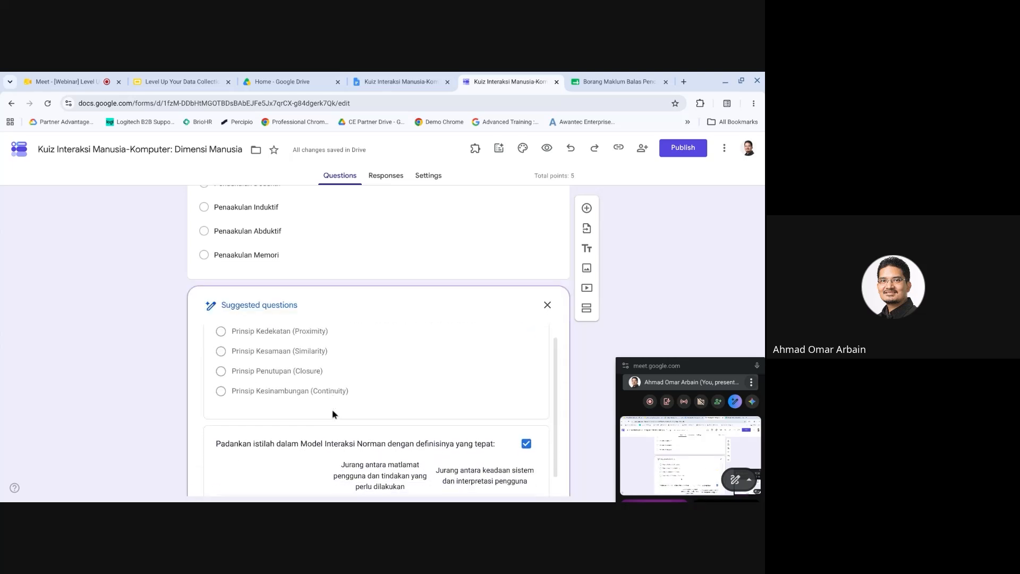
{"action": "scroll", "coordinate": [376, 409], "scroll_direction": "down", "scroll_amount": 2}
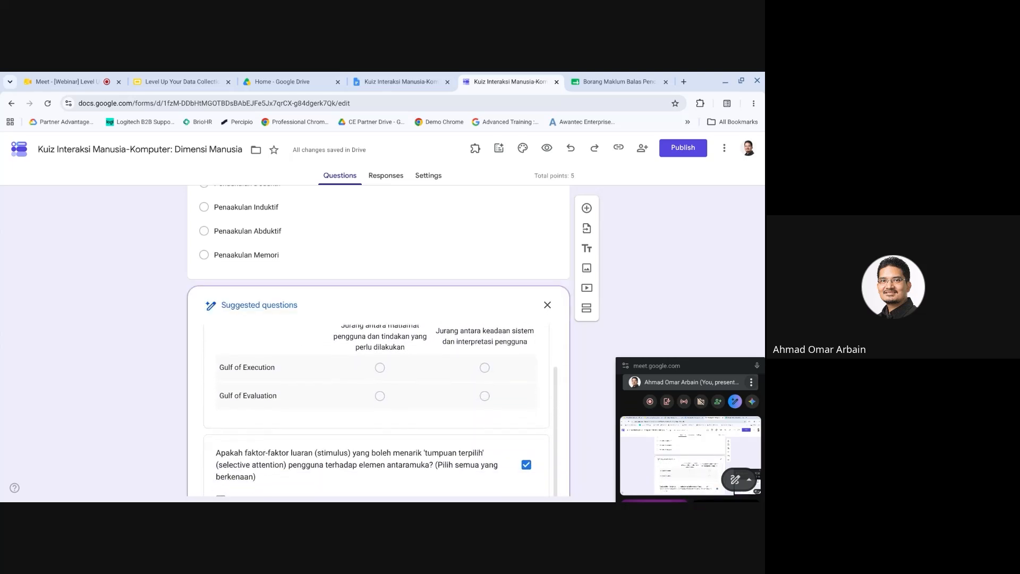
{"action": "scroll", "coordinate": [376, 409], "scroll_direction": "up", "scroll_amount": 2}
{"action": "scroll", "coordinate": [376, 409], "scroll_direction": "down", "scroll_amount": 3}
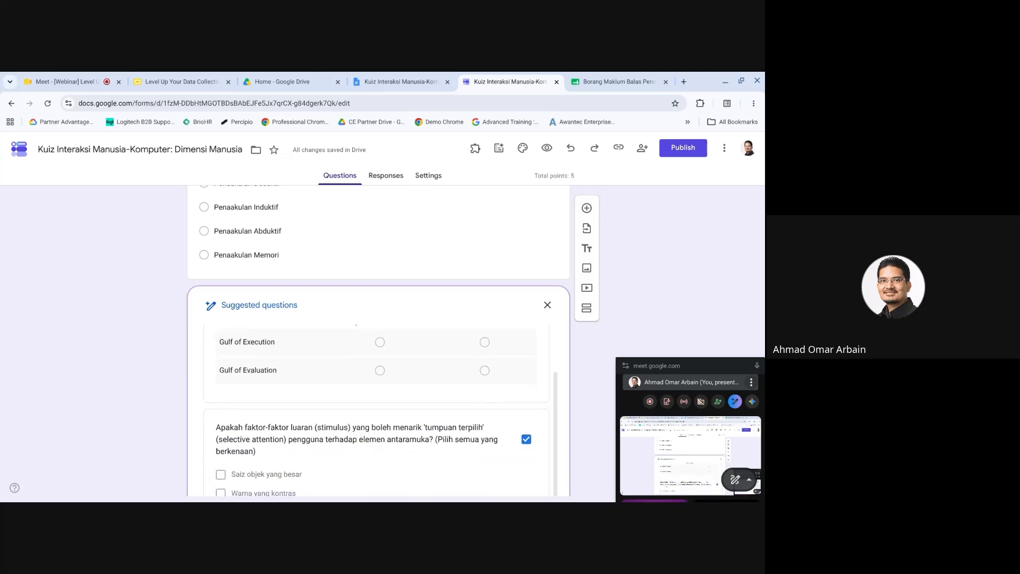
{"action": "scroll", "coordinate": [376, 414], "scroll_direction": "down", "scroll_amount": 1}
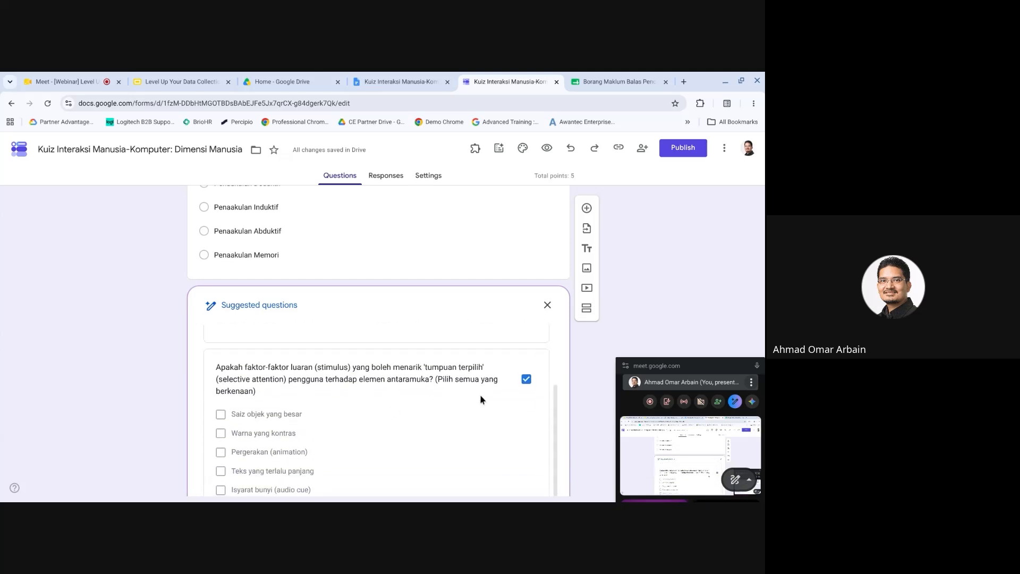
{"action": "scroll", "coordinate": [578, 393], "scroll_direction": "down", "scroll_amount": 3}
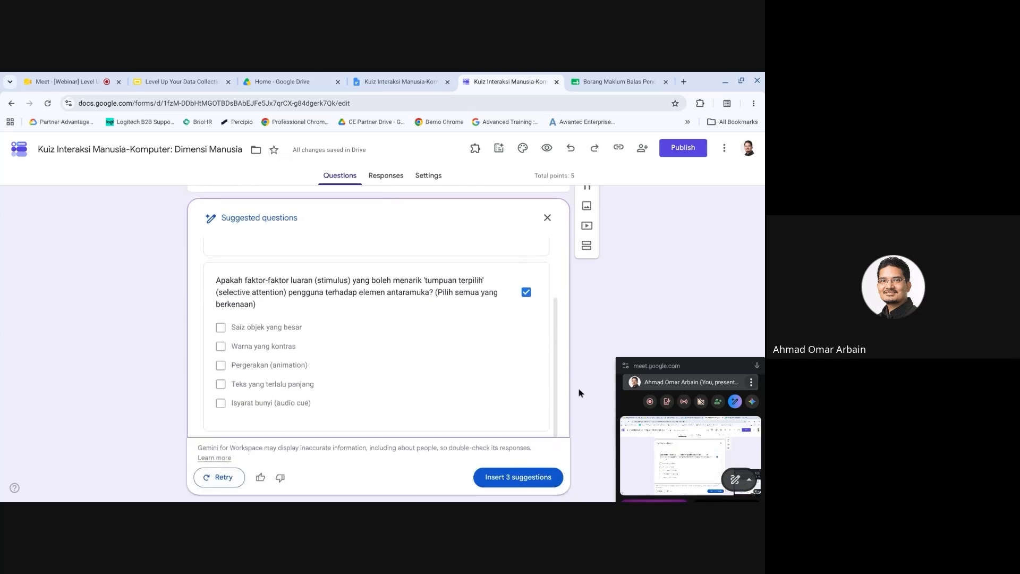
{"action": "scroll", "coordinate": [483, 375], "scroll_direction": "up", "scroll_amount": 5}
{"action": "scroll", "coordinate": [483, 375], "scroll_direction": "up", "scroll_amount": 4}
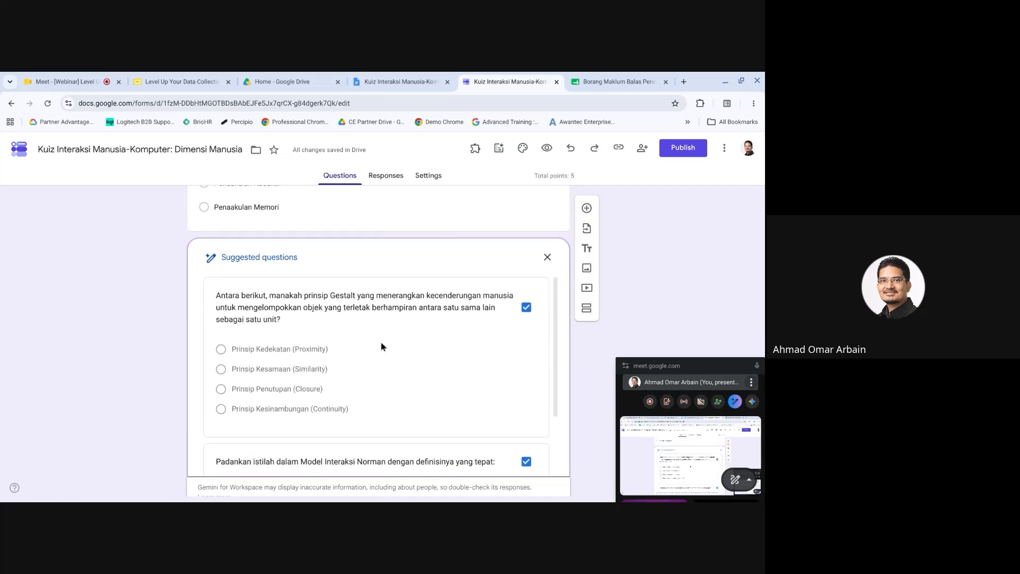
Insert all three suggested questions into the quiz after rechecking their wording and answer options.
{"action": "scroll", "coordinate": [425, 345], "scroll_direction": "down", "scroll_amount": 3}
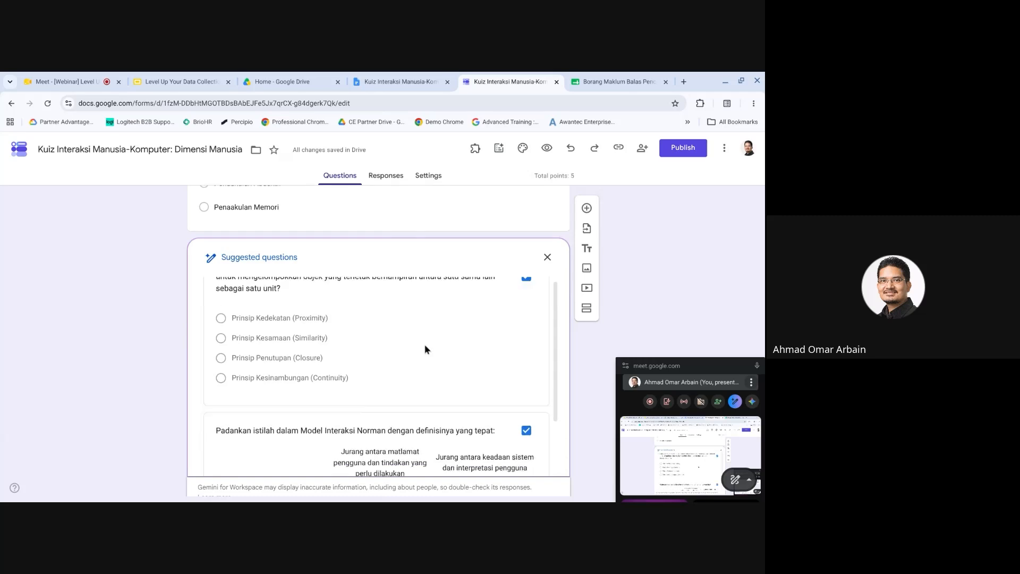
{"action": "scroll", "coordinate": [425, 347], "scroll_direction": "down", "scroll_amount": 1}
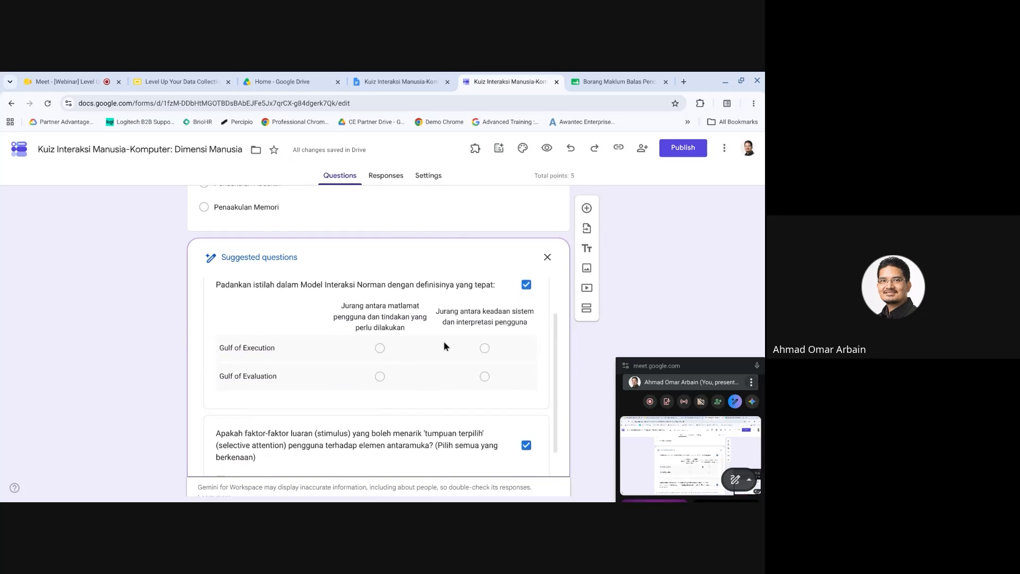
{"action": "scroll", "coordinate": [443, 345], "scroll_direction": "up", "scroll_amount": 1}
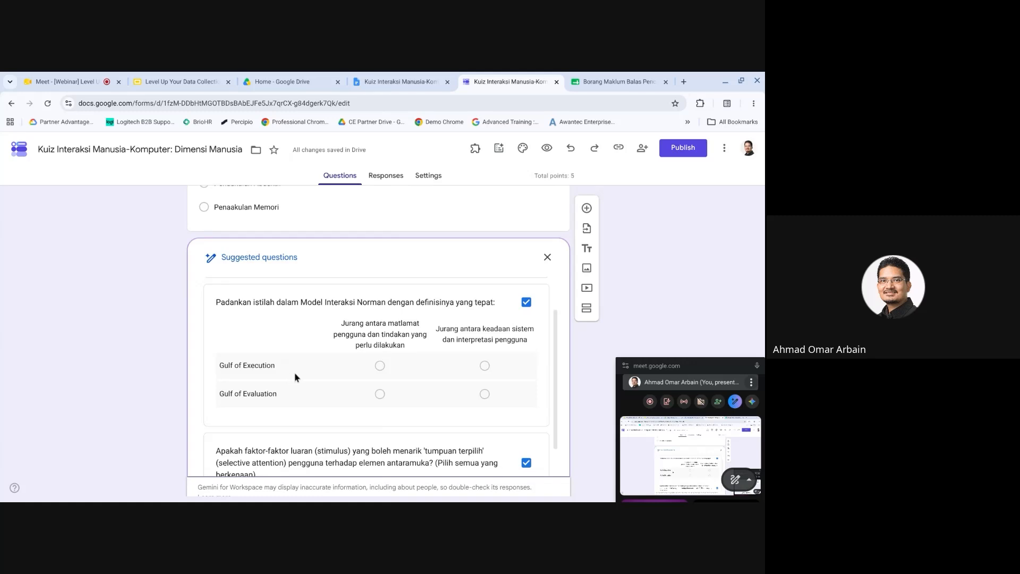
{"action": "scroll", "coordinate": [453, 374], "scroll_direction": "down", "scroll_amount": 3}
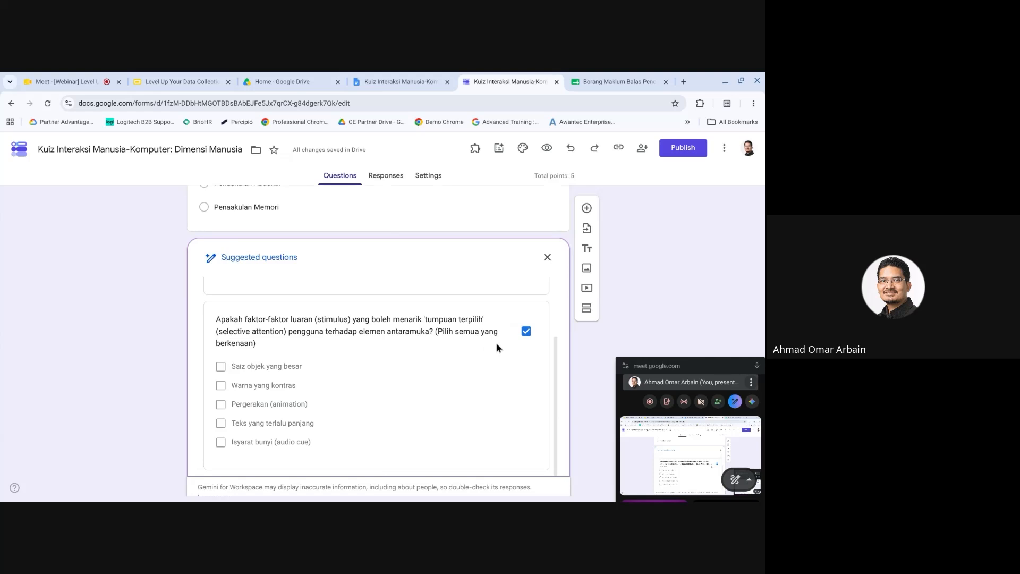
{"action": "scroll", "coordinate": [583, 379], "scroll_direction": "down", "scroll_amount": 2}
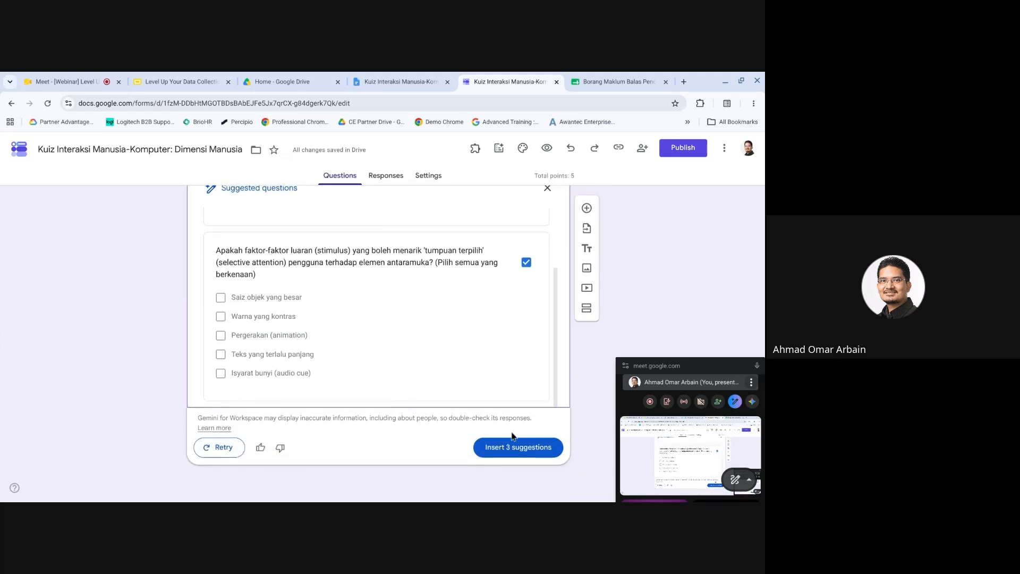
{"action": "left_click", "coordinate": [502, 447]}
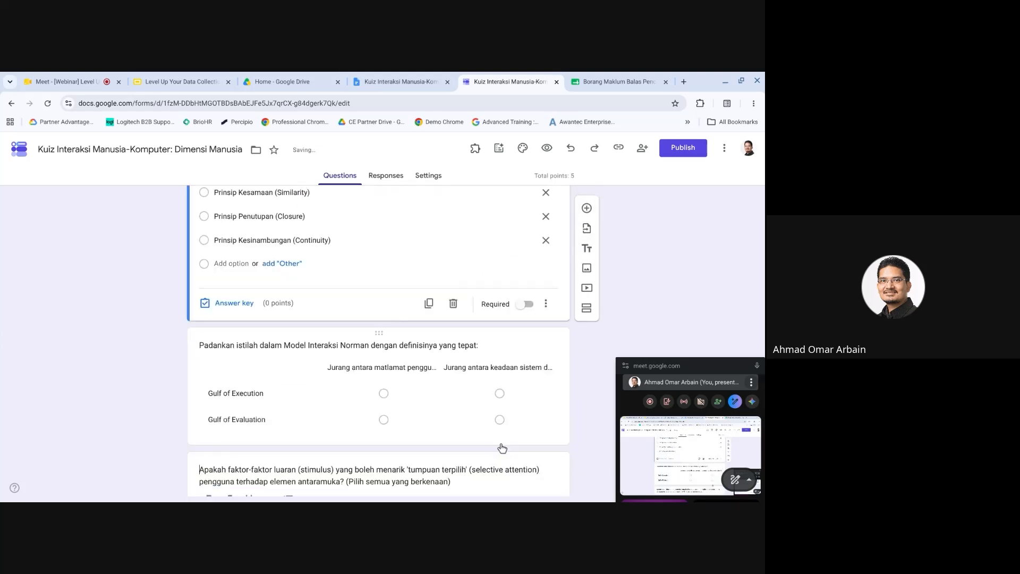
Examine the newly inserted multiple-choice, grid and checkbox questions and the quiz questions before them.
{"action": "scroll", "coordinate": [534, 372], "scroll_direction": "down", "scroll_amount": 5}
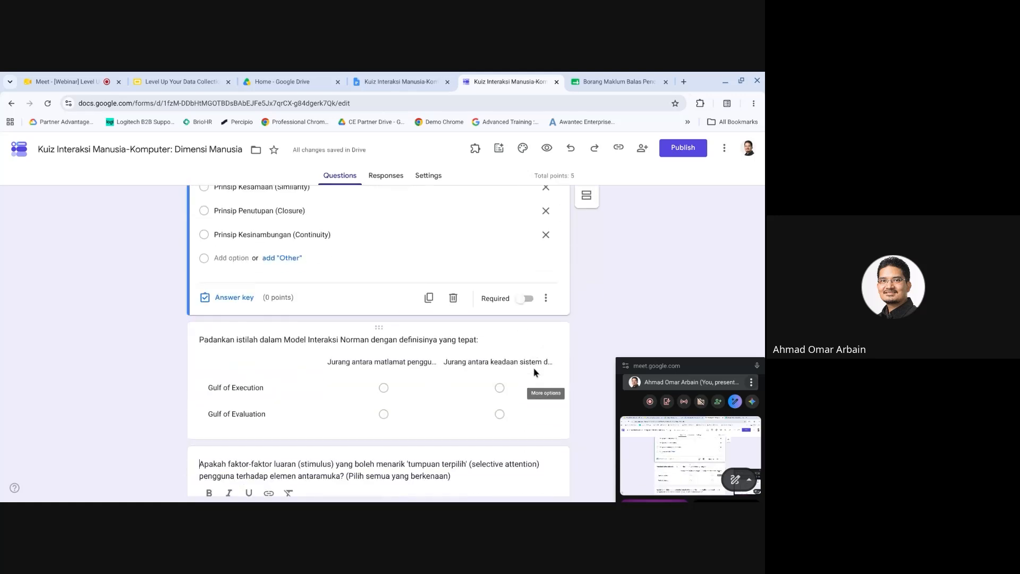
{"action": "scroll", "coordinate": [429, 323], "scroll_direction": "down", "scroll_amount": 2}
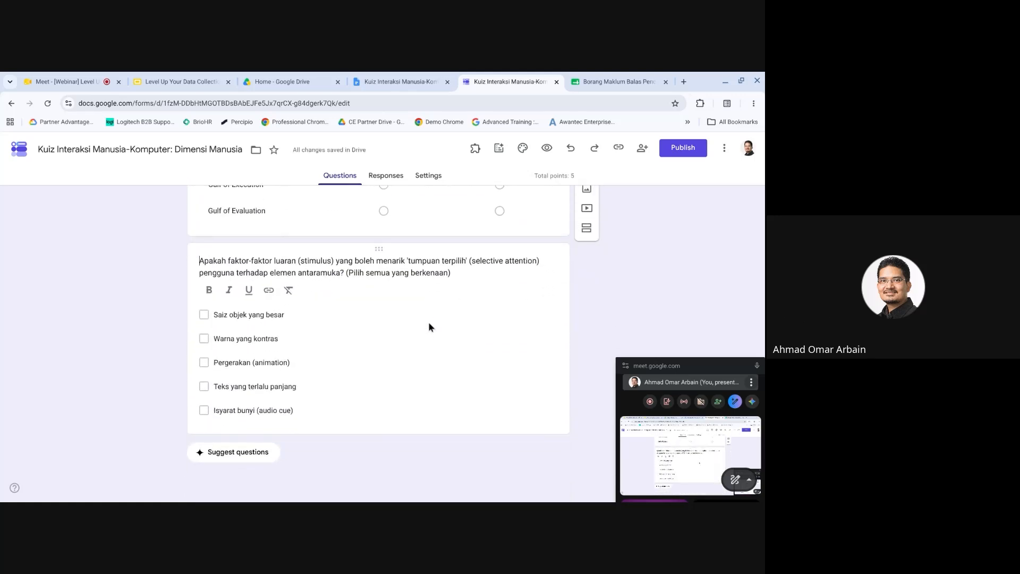
{"action": "scroll", "coordinate": [429, 323], "scroll_direction": "up", "scroll_amount": 4}
{"action": "scroll", "coordinate": [429, 320], "scroll_direction": "up", "scroll_amount": 3}
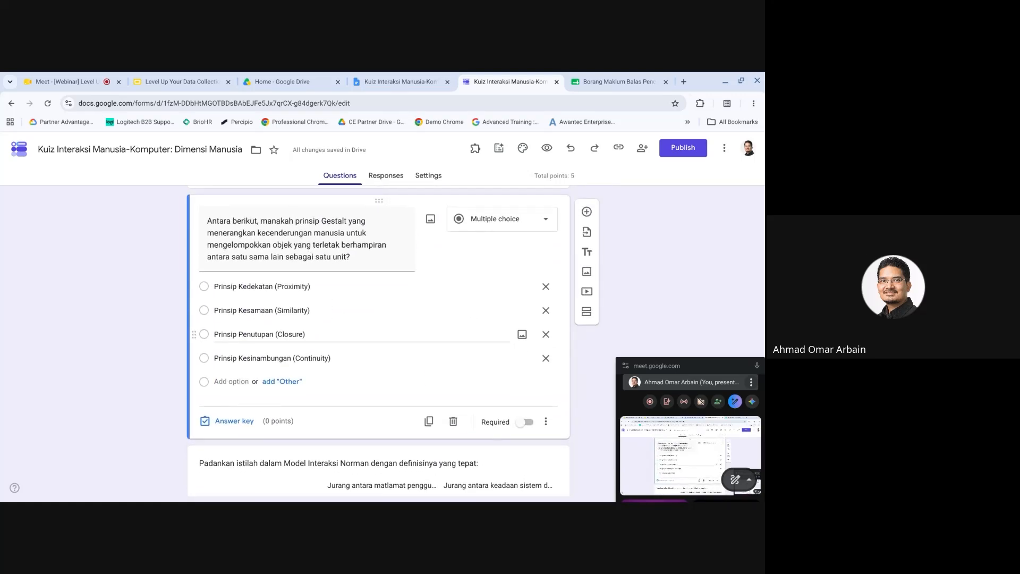
{"action": "scroll", "coordinate": [378, 340], "scroll_direction": "down", "scroll_amount": 5}
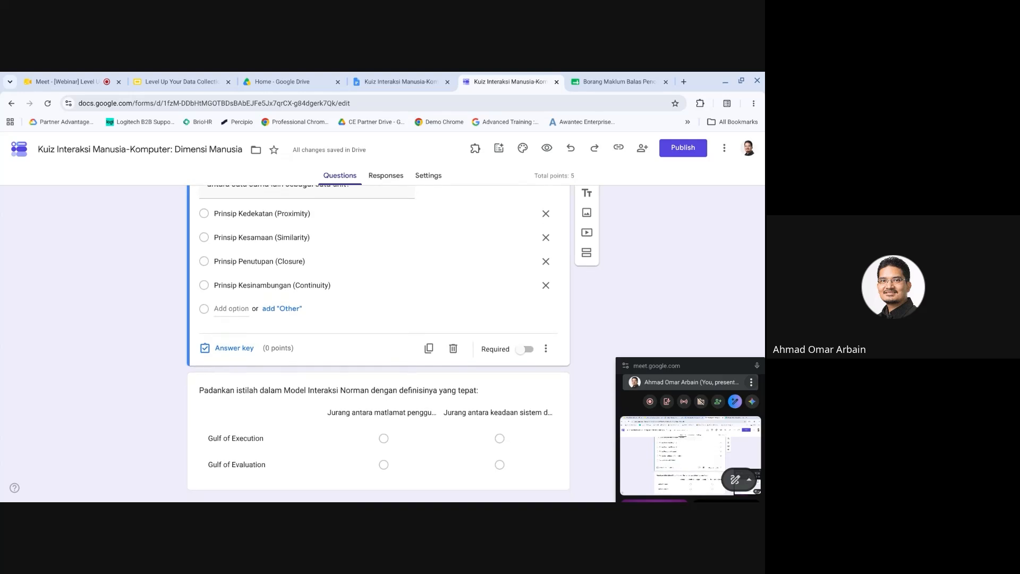
{"action": "scroll", "coordinate": [378, 340], "scroll_direction": "down", "scroll_amount": 1}
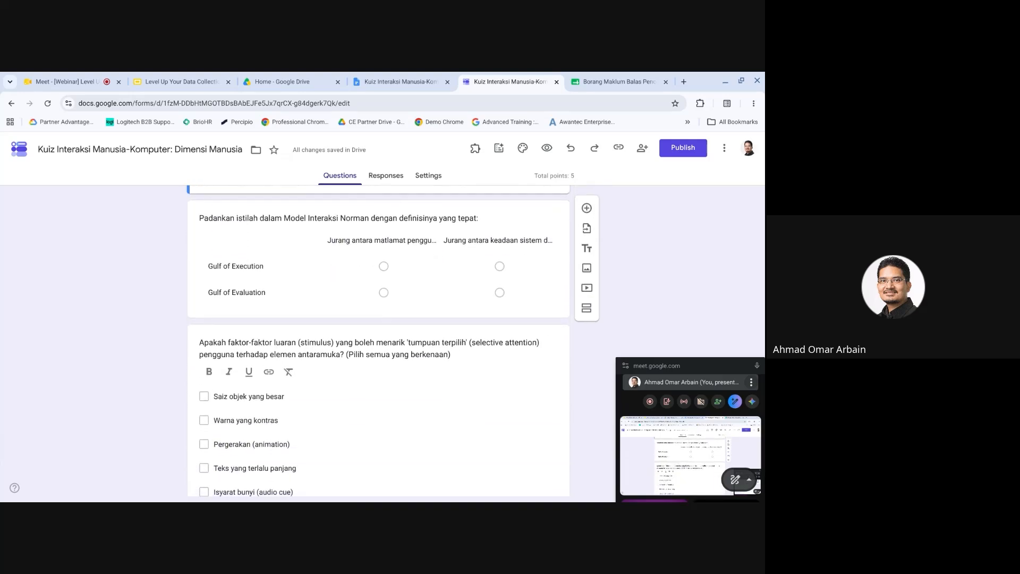
{"action": "scroll", "coordinate": [378, 340], "scroll_direction": "down", "scroll_amount": 2}
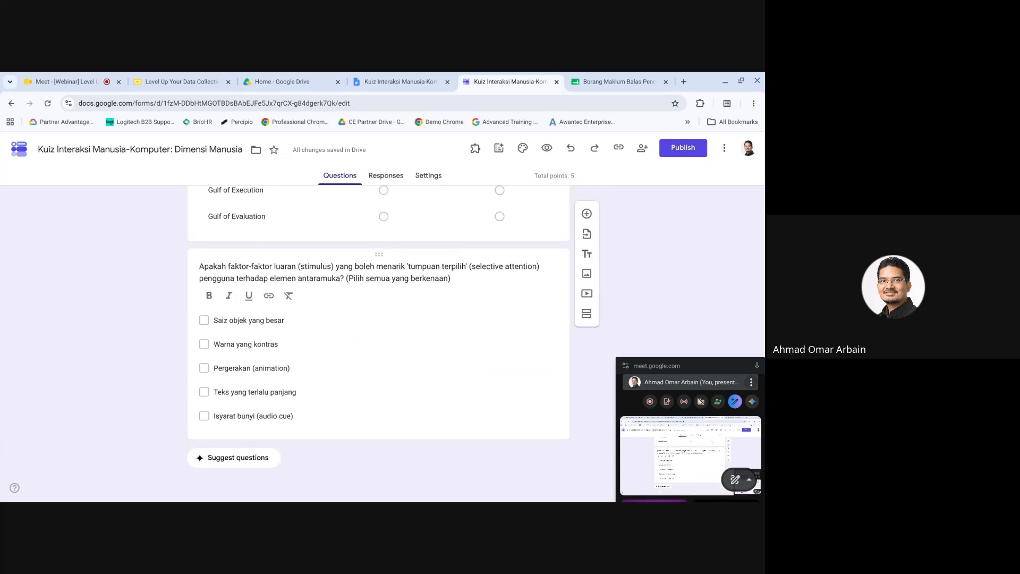
{"action": "scroll", "coordinate": [379, 340], "scroll_direction": "up", "scroll_amount": 2}
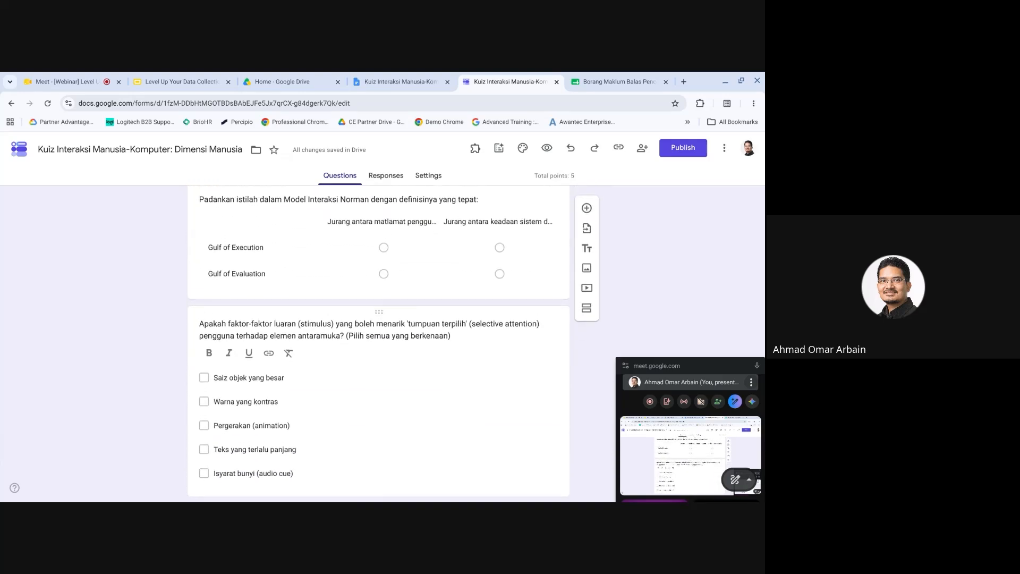
{"action": "scroll", "coordinate": [378, 340], "scroll_direction": "up", "scroll_amount": 5}
{"action": "scroll", "coordinate": [331, 301], "scroll_direction": "up", "scroll_amount": 2}
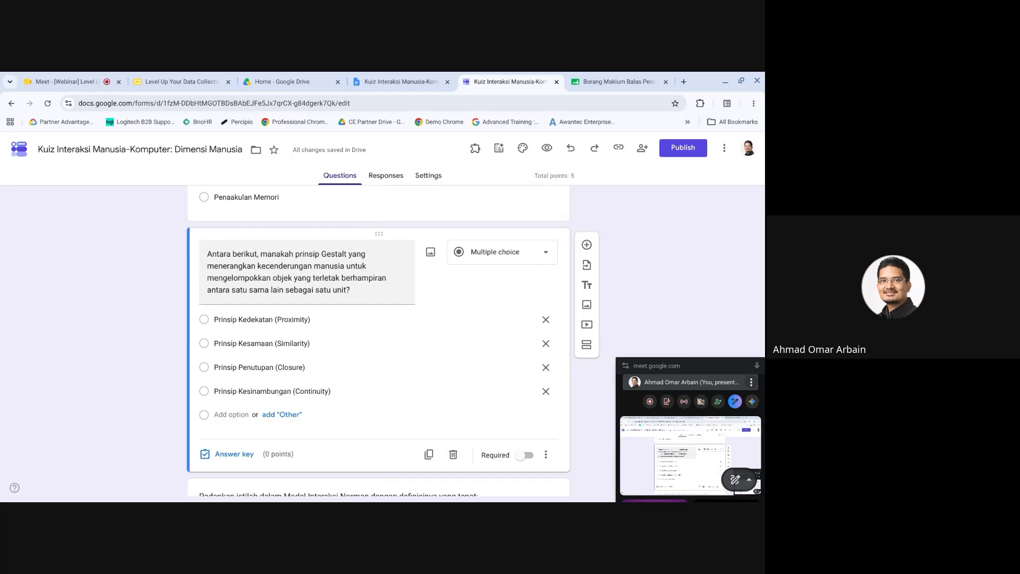
{"action": "scroll", "coordinate": [379, 340], "scroll_direction": "up", "scroll_amount": 2}
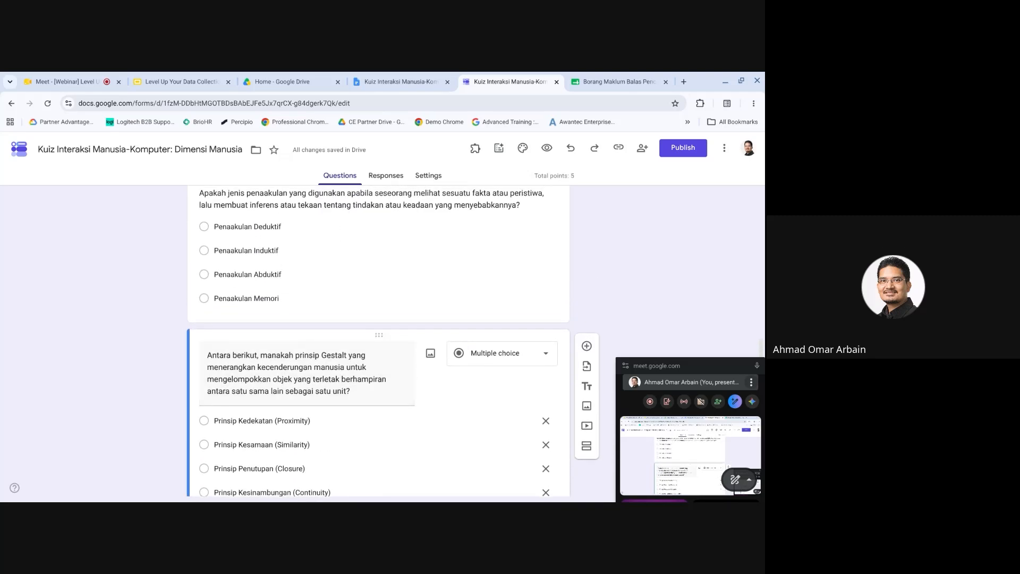
{"action": "scroll", "coordinate": [378, 340], "scroll_direction": "up", "scroll_amount": 2}
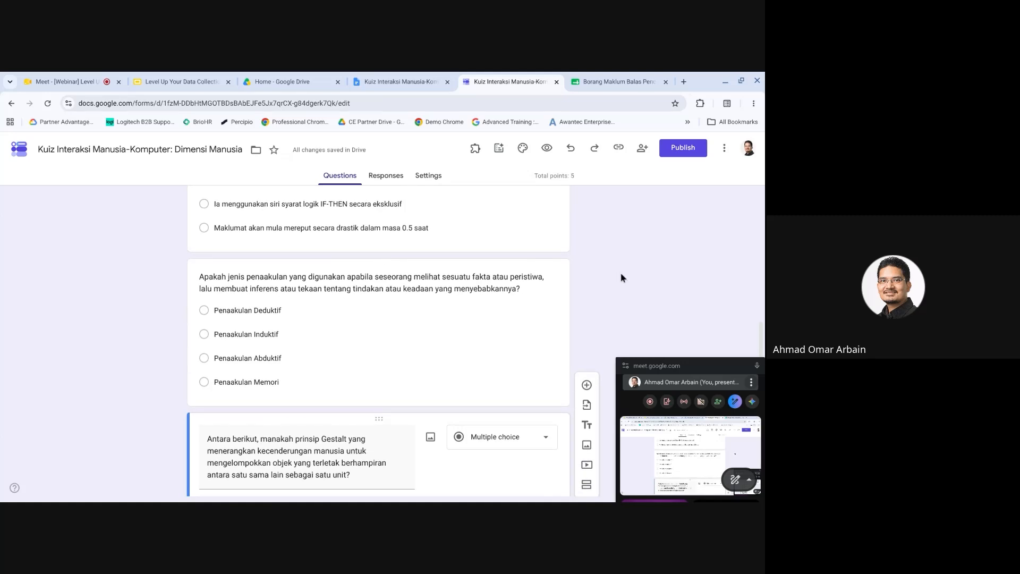
Switch to the Level Up Your Data Collection presentation, advance to The Perfect Combo slide and move the floating meeting window off its illustration.
{"action": "left_click", "coordinate": [195, 73]}
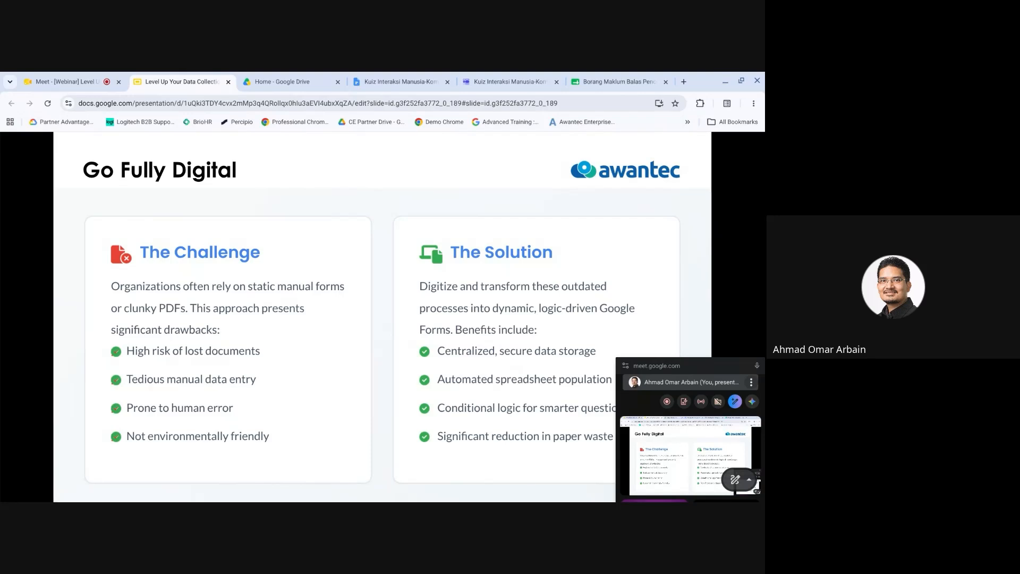
{"action": "key", "text": "Right"}
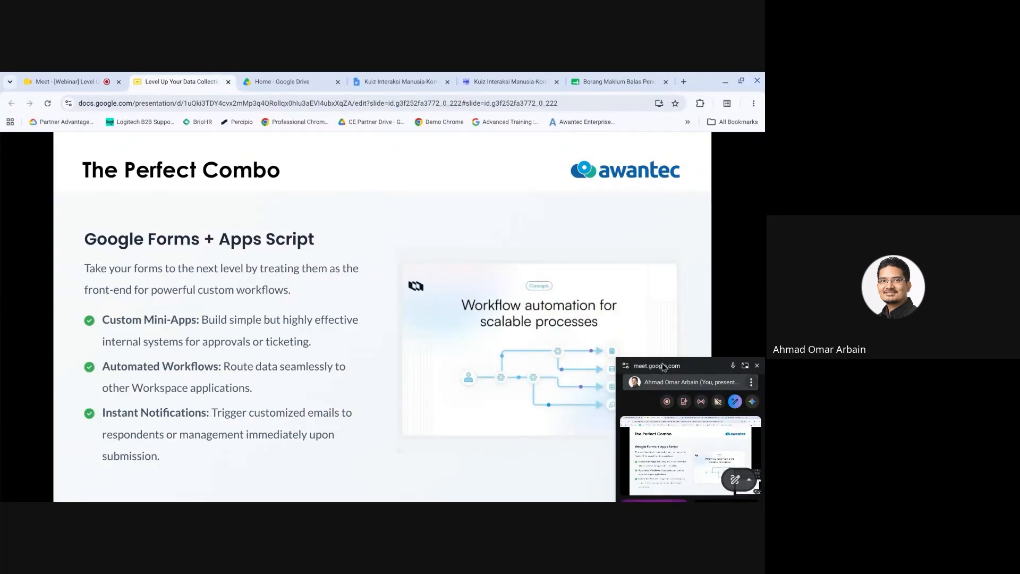
{"action": "left_click_drag", "start_coordinate": [663, 367], "coordinate": [645, 460]}
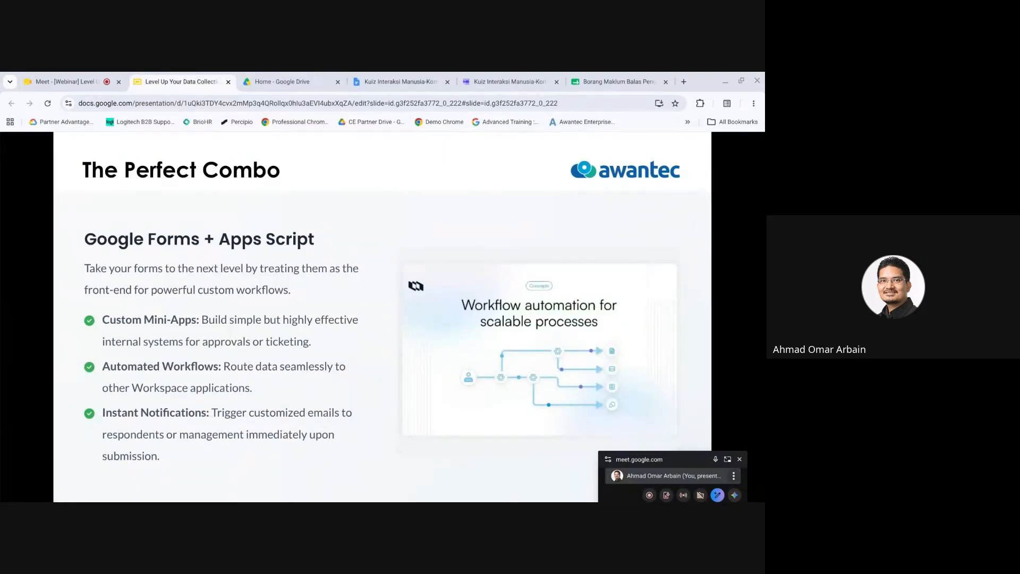
Switch to Google Drive and open the (Sample) Asset Loan Form document.
{"action": "mouse_move", "coordinate": [592, 501]}
{"action": "left_click", "coordinate": [283, 78]}
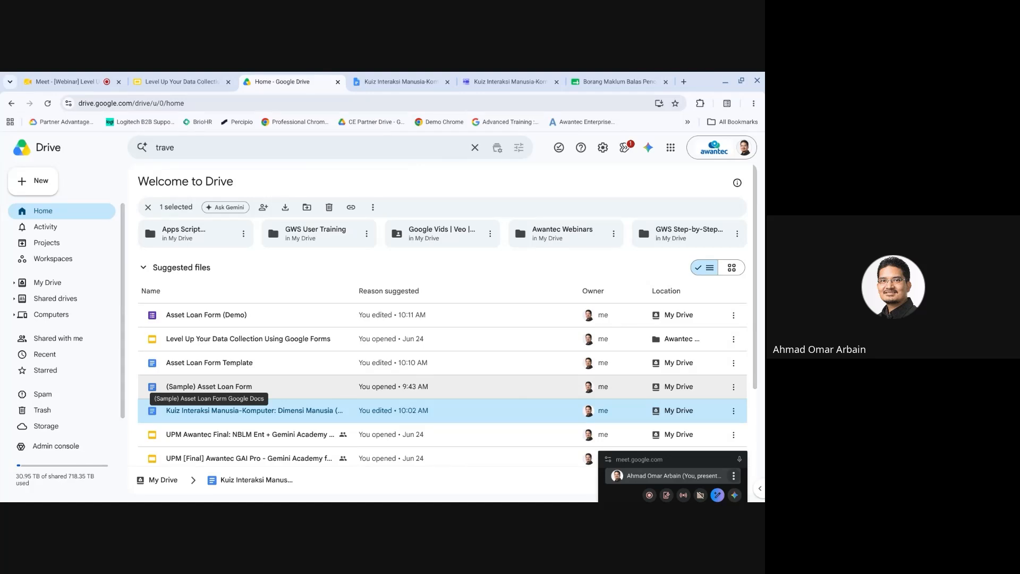
{"action": "double_click", "coordinate": [228, 388]}
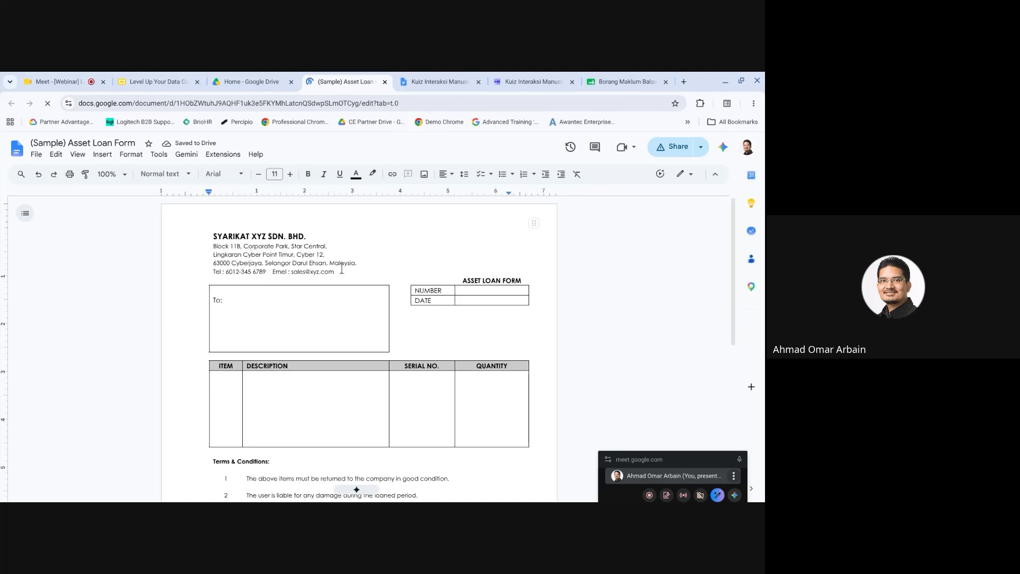
Examine the asset loan form's recipient box, number and date fields, item table, terms and conditions, issuance and return sections.
{"action": "scroll", "coordinate": [342, 268], "scroll_direction": "down", "scroll_amount": 2}
{"action": "scroll", "coordinate": [342, 268], "scroll_direction": "down", "scroll_amount": 3}
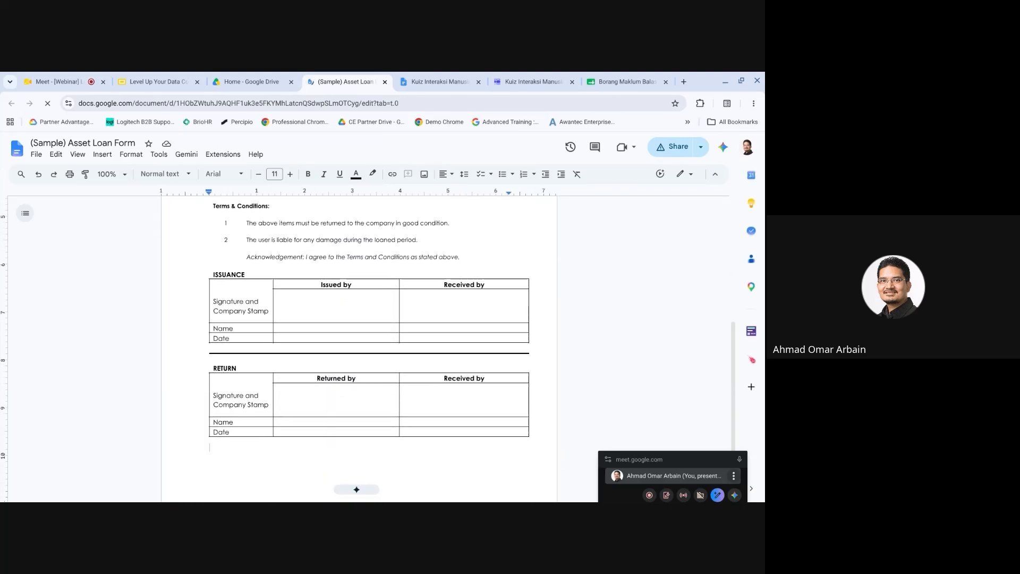
{"action": "scroll", "coordinate": [358, 348], "scroll_direction": "down", "scroll_amount": 1}
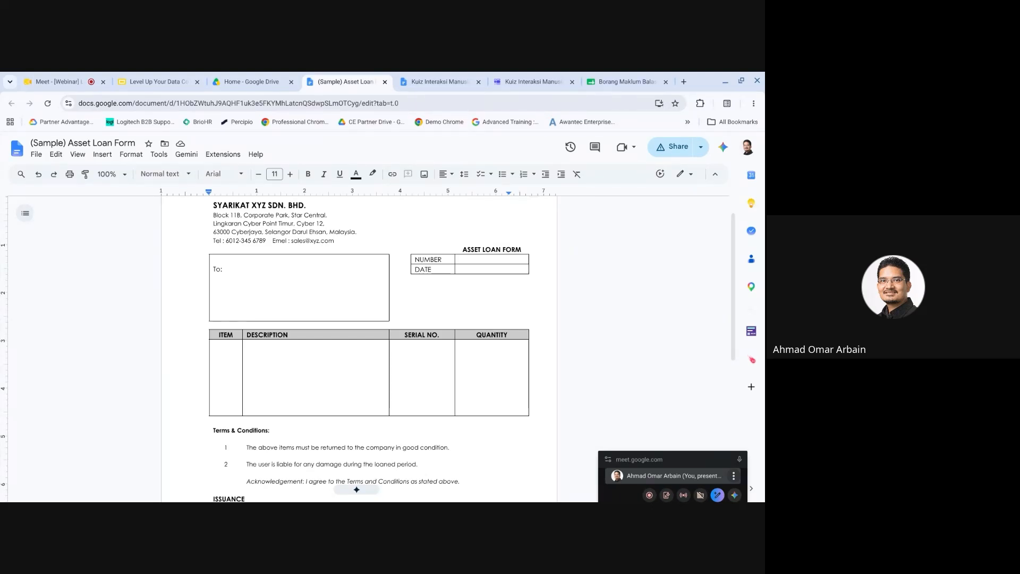
{"action": "scroll", "coordinate": [366, 345], "scroll_direction": "down", "scroll_amount": 5}
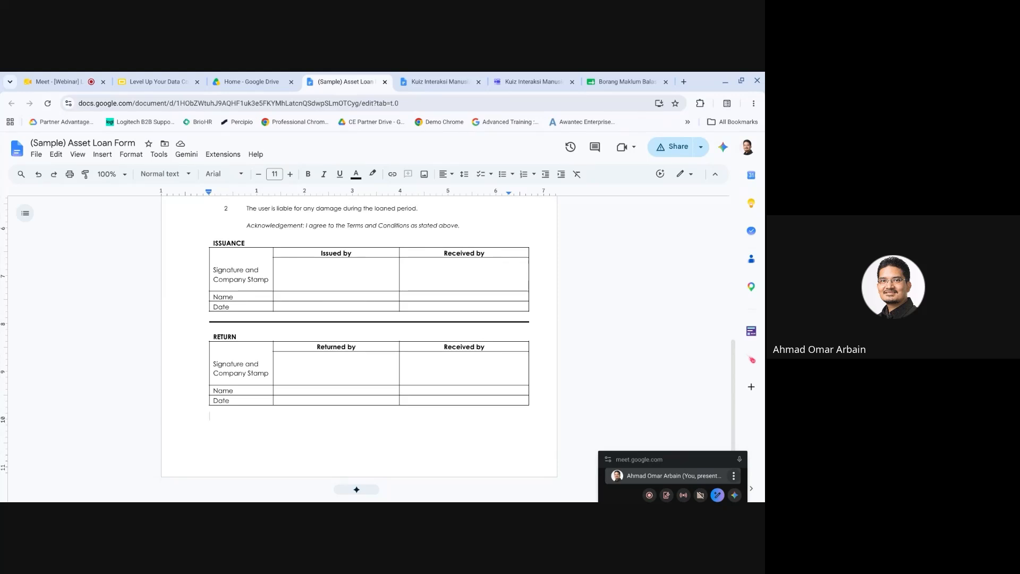
{"action": "scroll", "coordinate": [359, 340], "scroll_direction": "up", "scroll_amount": 5}
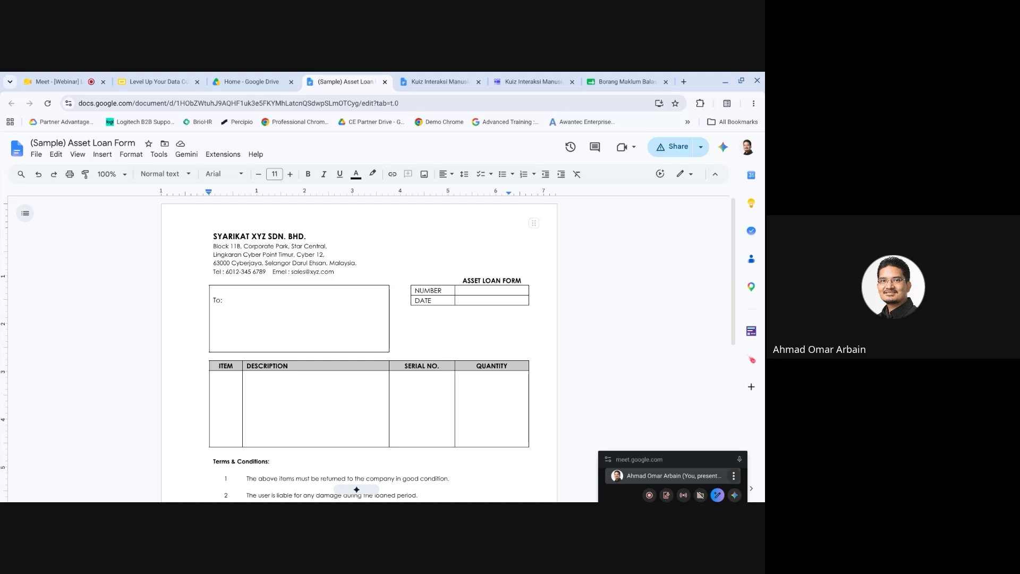
{"action": "left_click", "coordinate": [298, 304]}
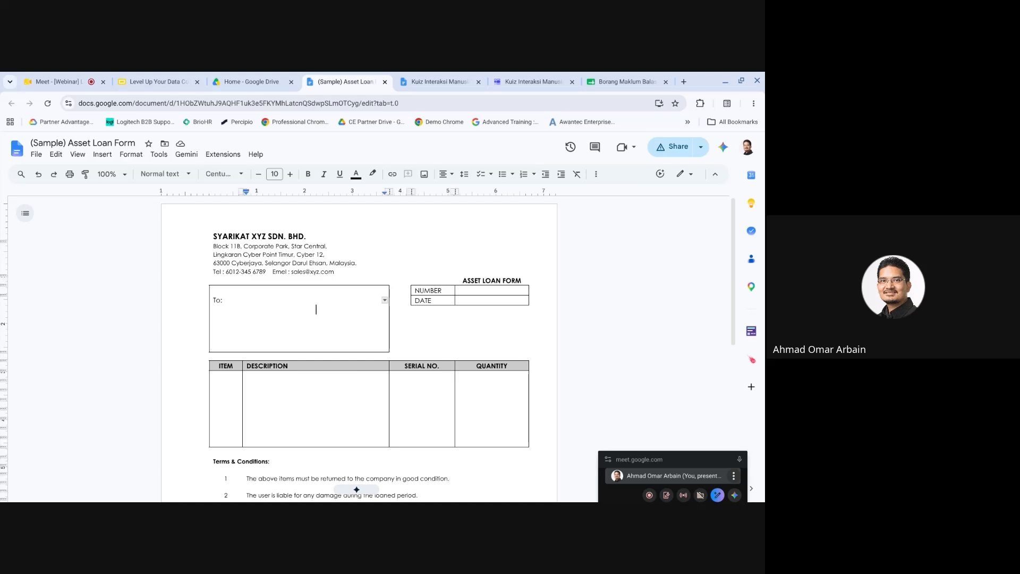
{"action": "left_click", "coordinate": [277, 376]}
{"action": "left_click", "coordinate": [430, 398]}
{"action": "scroll", "coordinate": [421, 425], "scroll_direction": "down", "scroll_amount": 3}
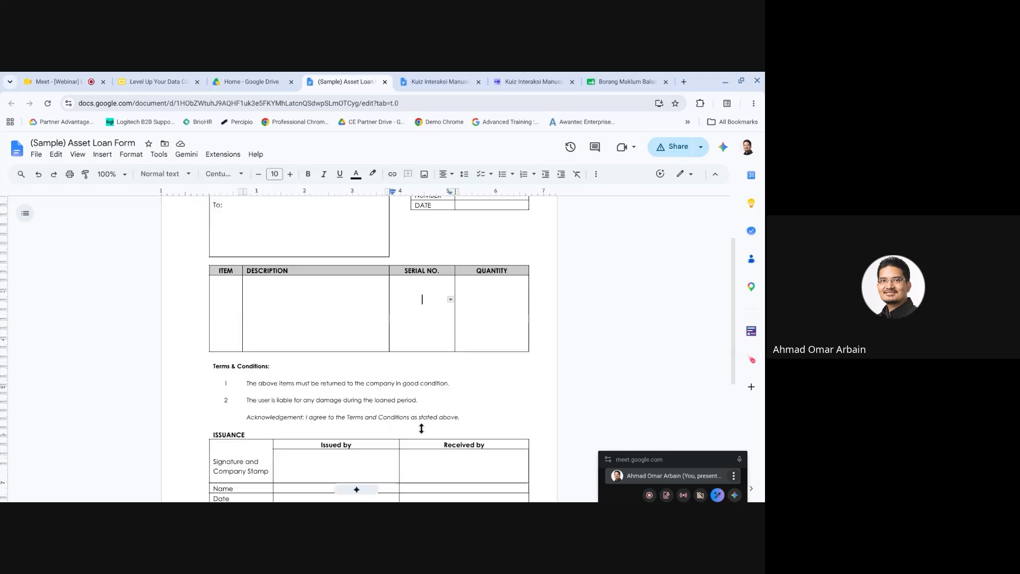
{"action": "scroll", "coordinate": [421, 428], "scroll_direction": "up", "scroll_amount": 3}
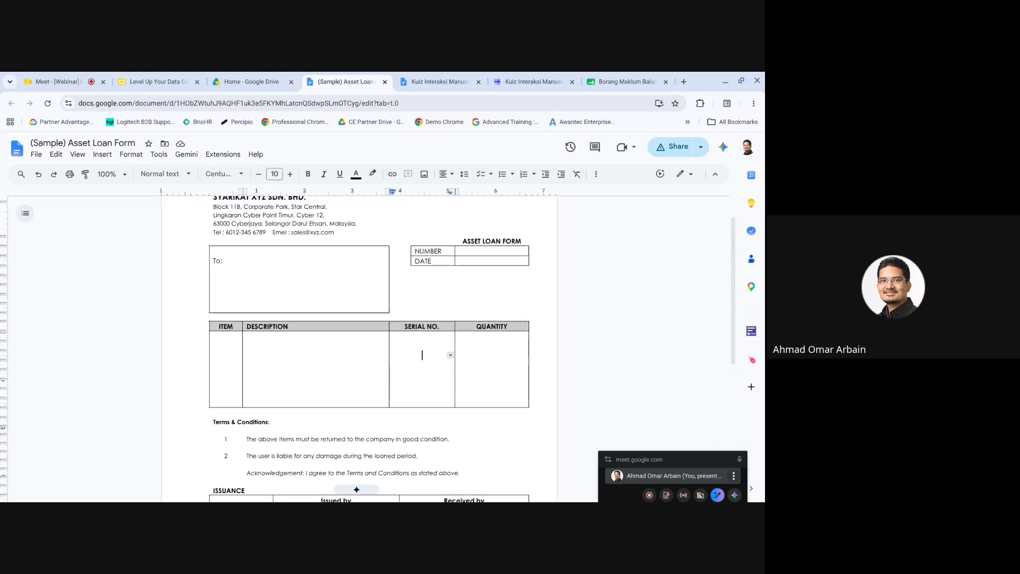
Review the asset loan form again from the company header and item table down to the issuance and return signature tables.
{"action": "scroll", "coordinate": [421, 428], "scroll_direction": "down", "scroll_amount": 1}
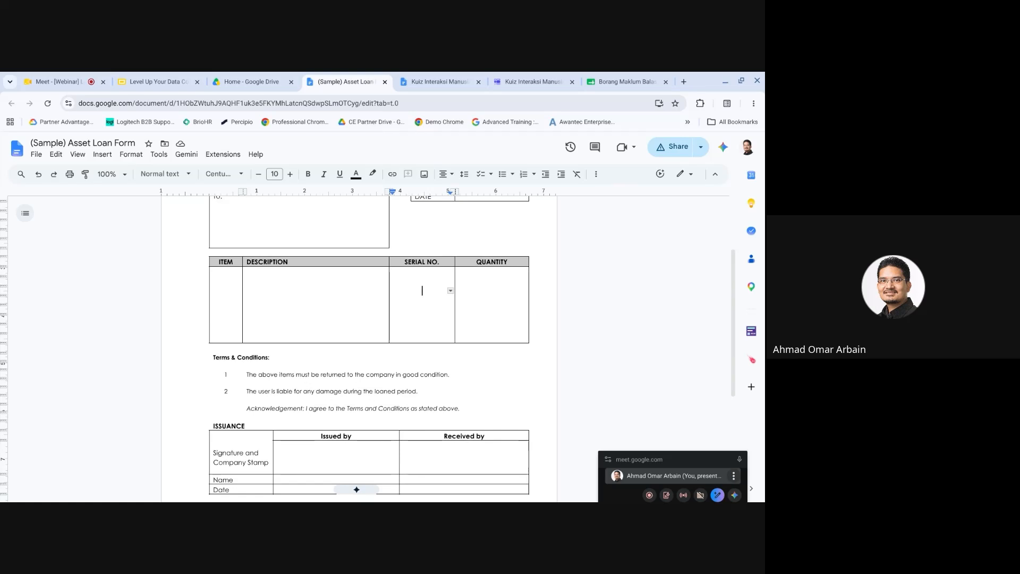
{"action": "scroll", "coordinate": [359, 349], "scroll_direction": "down", "scroll_amount": 1}
{"action": "scroll", "coordinate": [360, 348], "scroll_direction": "down", "scroll_amount": 3}
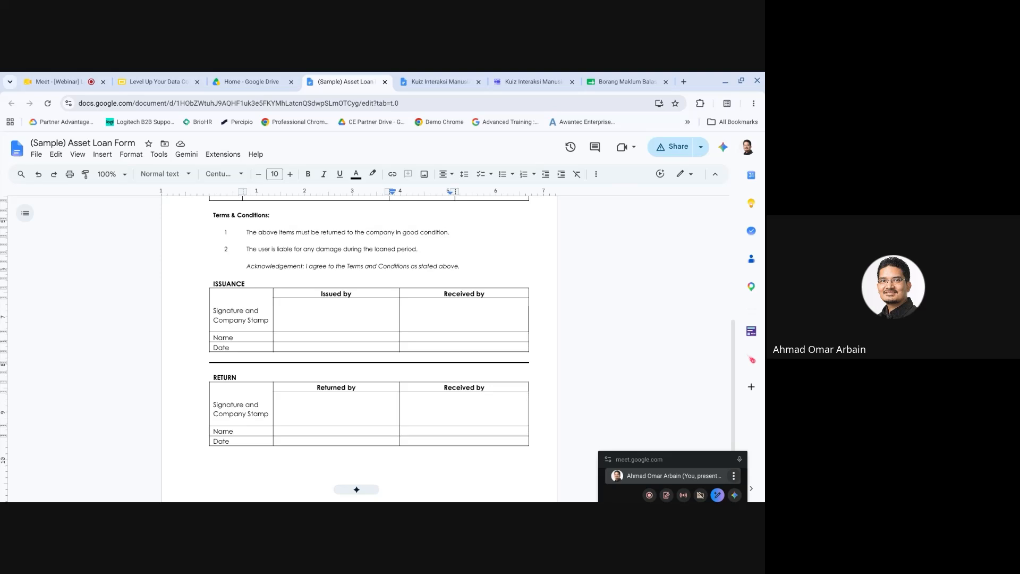
{"action": "scroll", "coordinate": [369, 324], "scroll_direction": "up", "scroll_amount": 5}
{"action": "scroll", "coordinate": [369, 324], "scroll_direction": "down", "scroll_amount": 1}
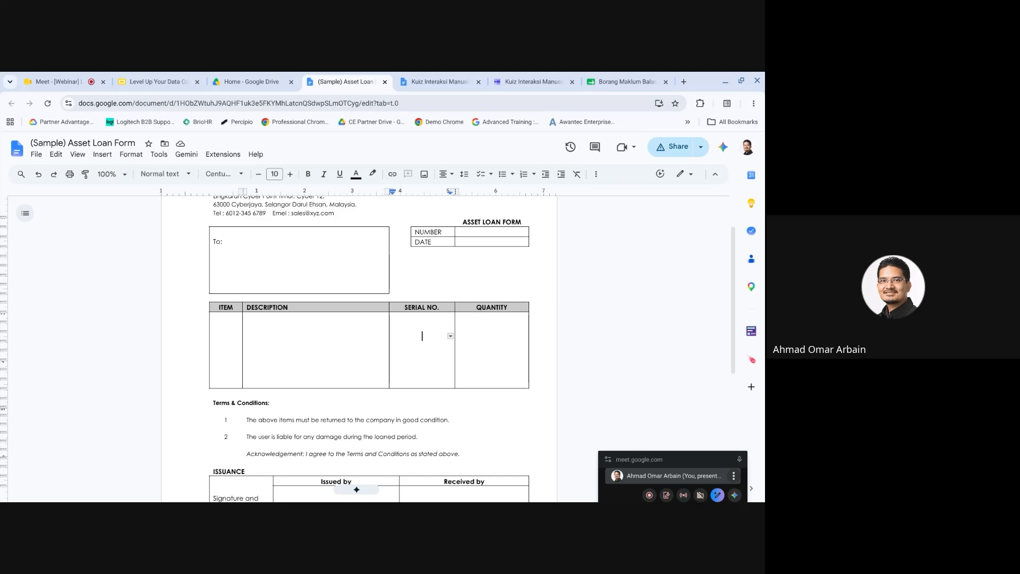
{"action": "scroll", "coordinate": [362, 375], "scroll_direction": "down", "scroll_amount": 2}
{"action": "scroll", "coordinate": [362, 375], "scroll_direction": "up", "scroll_amount": 2}
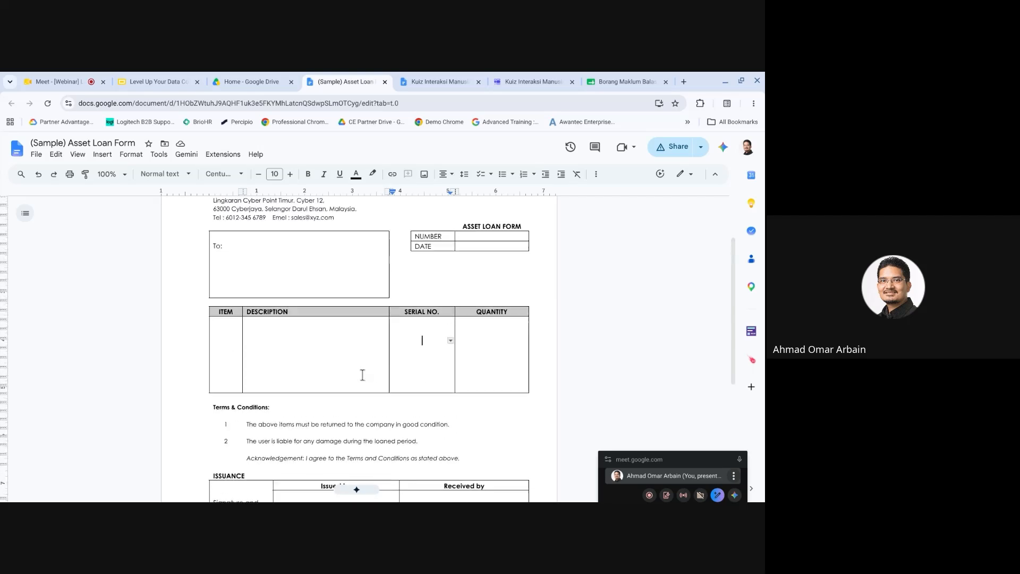
{"action": "scroll", "coordinate": [362, 375], "scroll_direction": "up", "scroll_amount": 1}
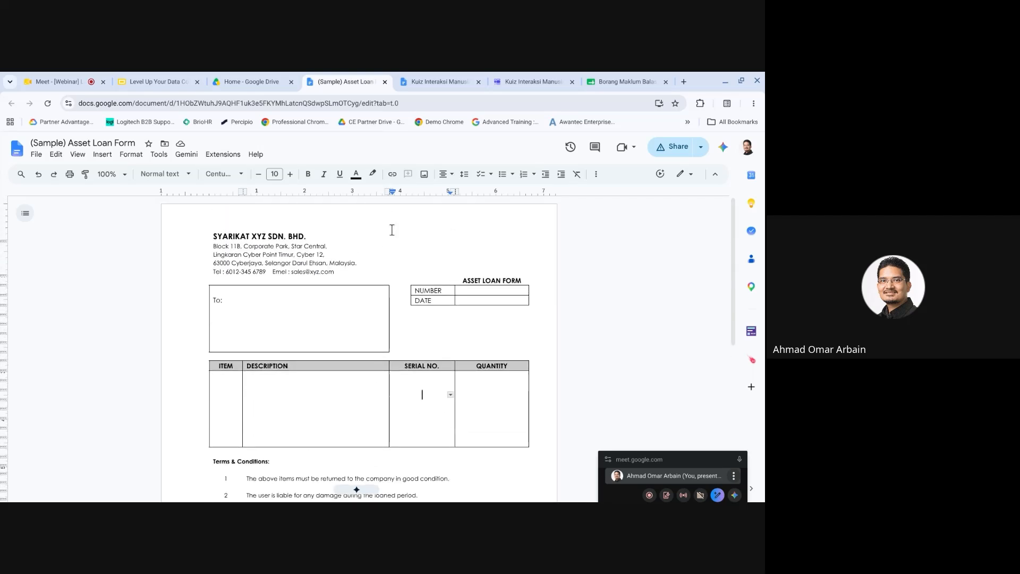
Close the Borang Maklum Balas Penceramah spreadsheet, the Kuiz Interaksi Manusia-Komputer quiz form and its source document.
{"action": "mouse_move", "coordinate": [672, 83]}
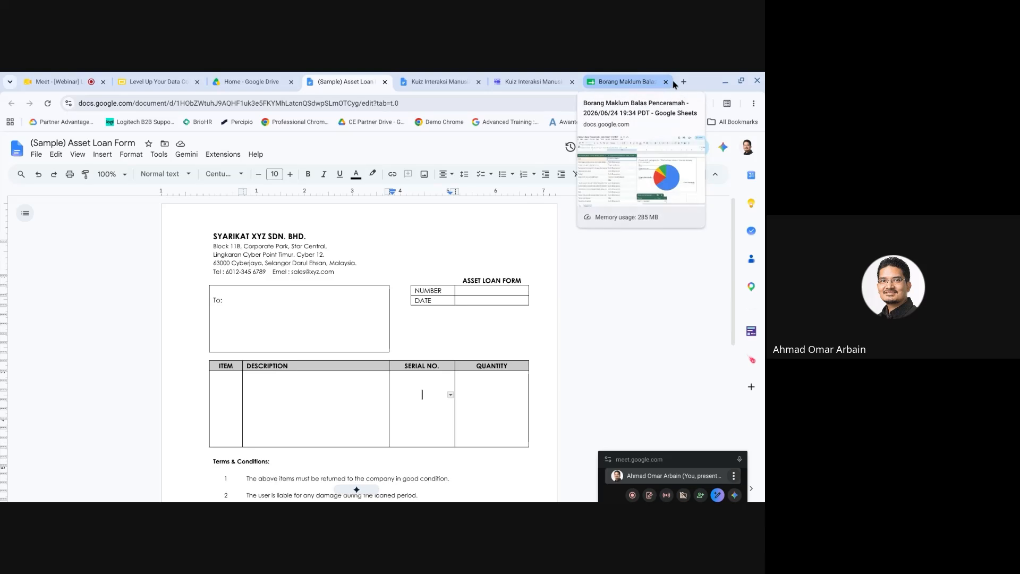
{"action": "left_click", "coordinate": [666, 83]}
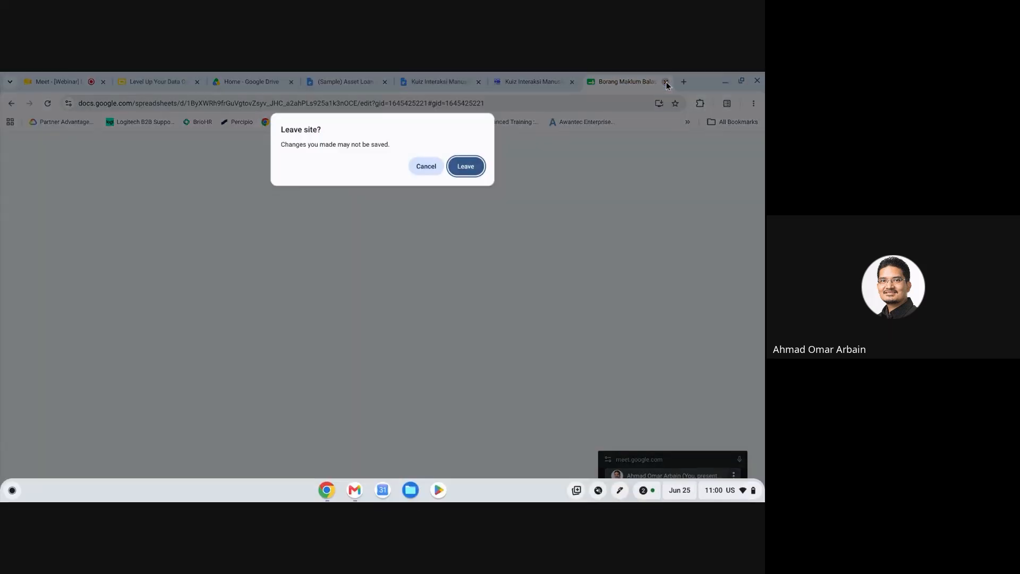
{"action": "left_click", "coordinate": [460, 166]}
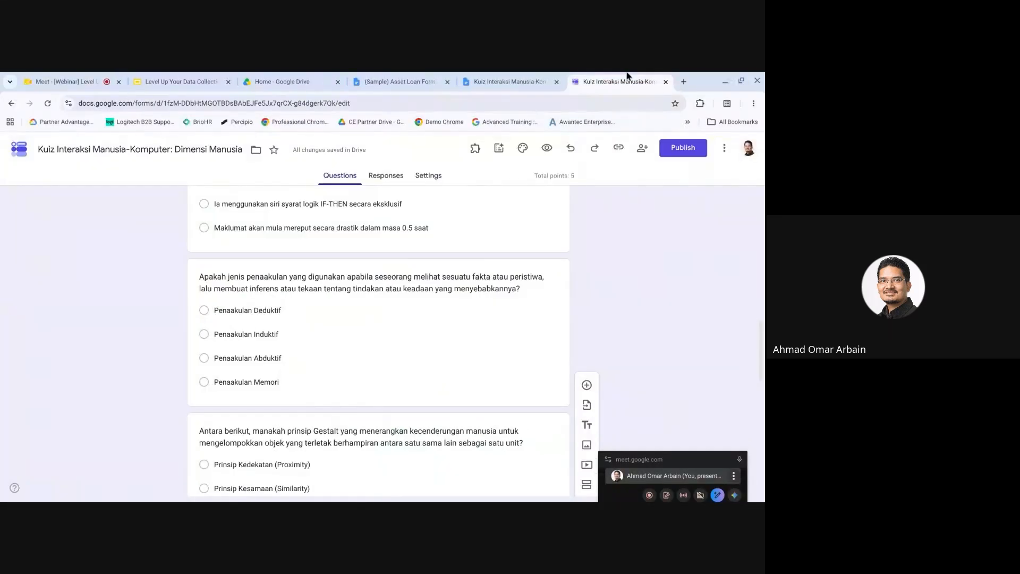
{"action": "left_click", "coordinate": [666, 82]}
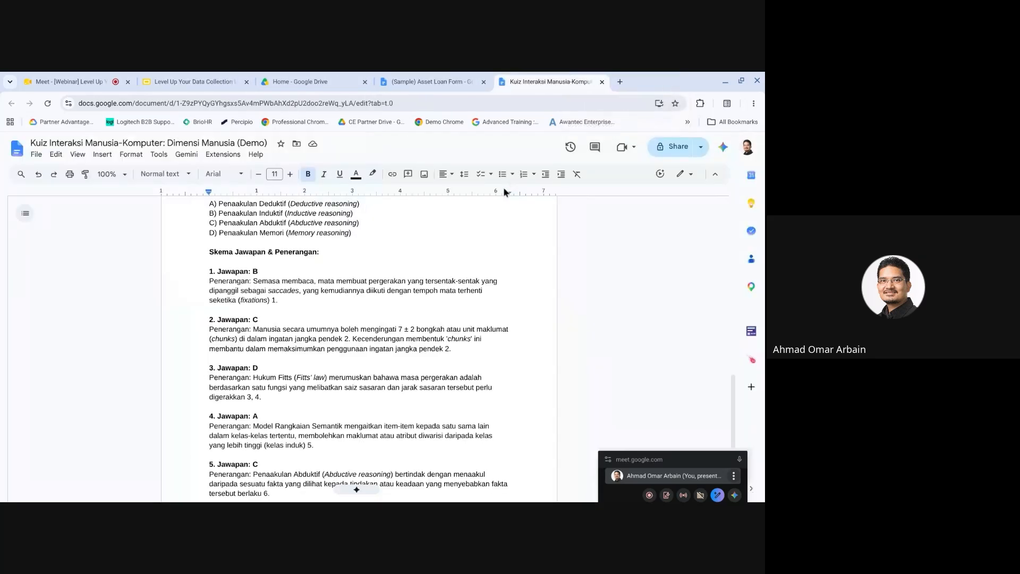
{"action": "left_click", "coordinate": [602, 82]}
Open gemini.google.com in a new browser tab, bring up the recent Automate Google Forms to PDF Email chat and collapse the chat list.
{"action": "left_click", "coordinate": [497, 83]}
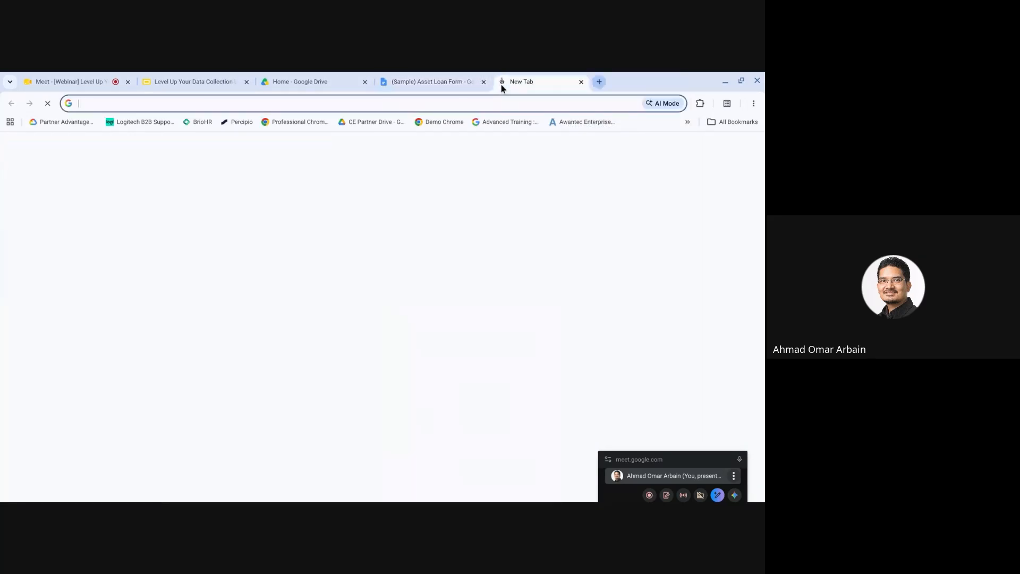
{"action": "left_click", "coordinate": [473, 103]}
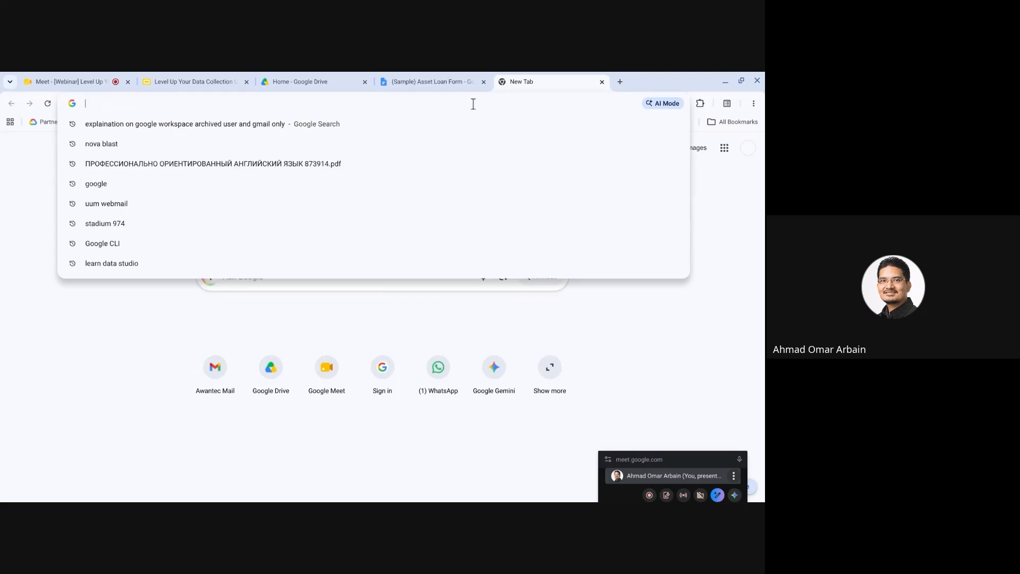
{"action": "type", "text": "gemini.google.com"}
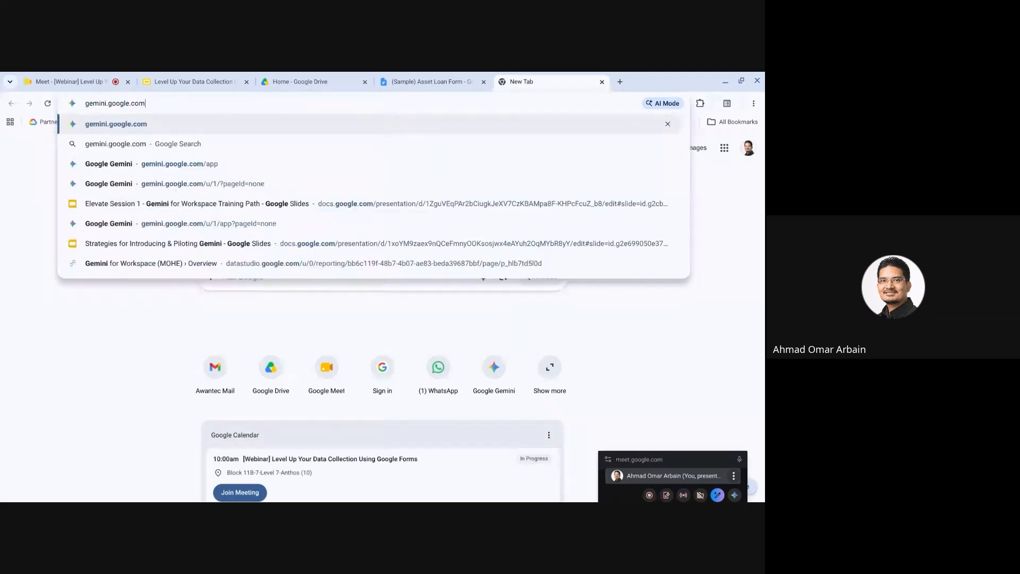
{"action": "key", "text": "Return"}
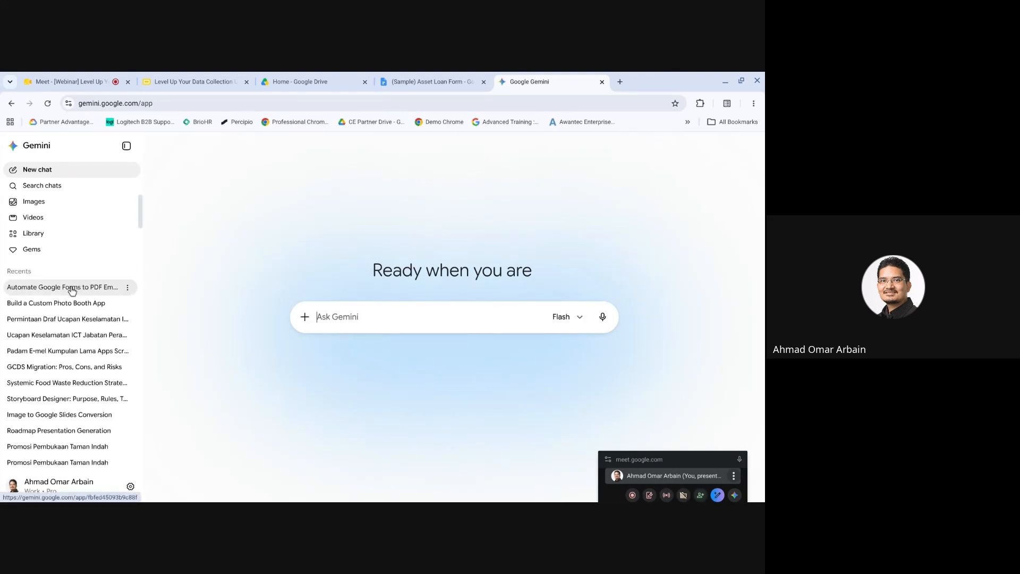
{"action": "left_click", "coordinate": [36, 292]}
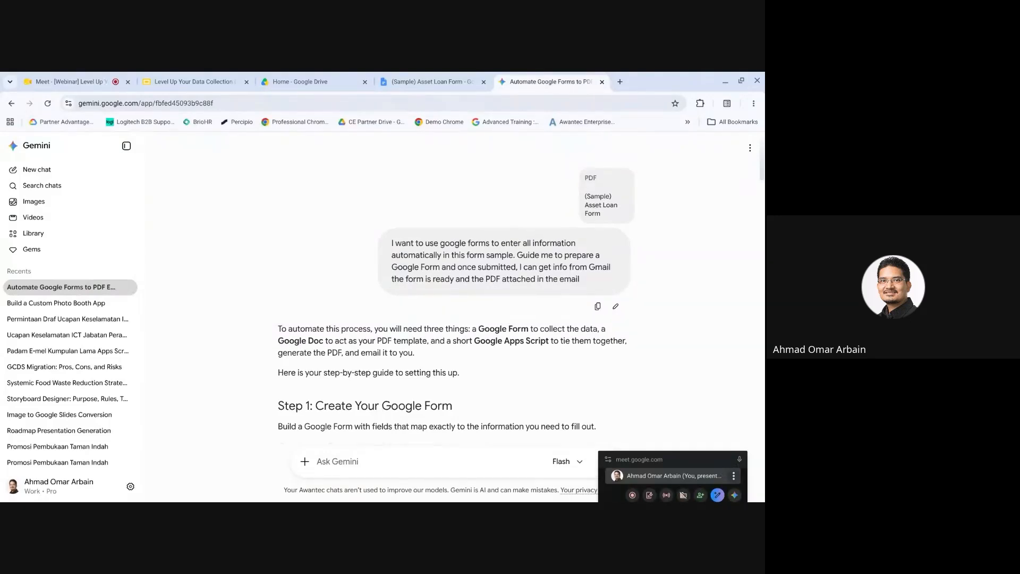
{"action": "left_click", "coordinate": [127, 154]}
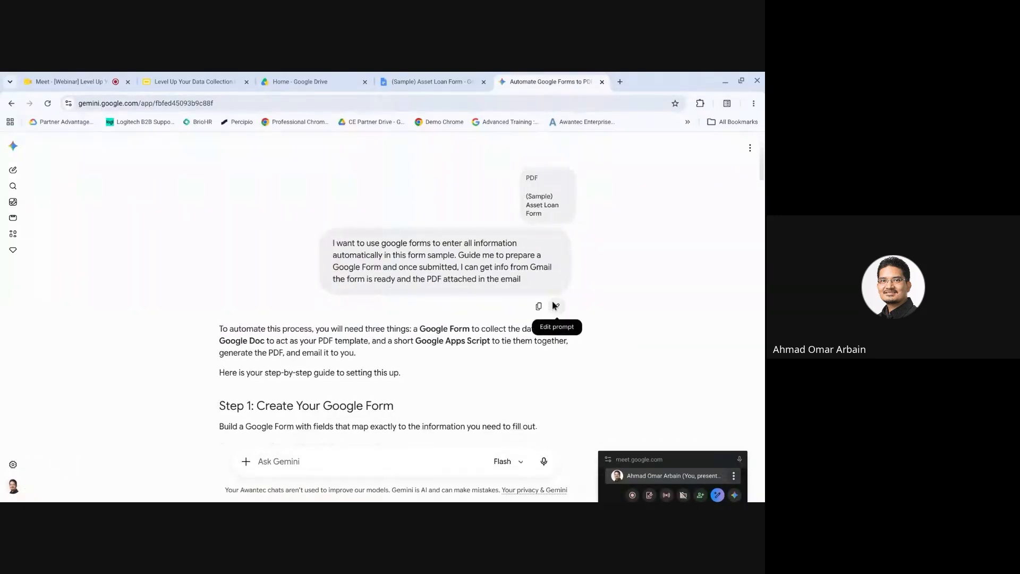
Read the chat's opening prompt and attached PDF at a larger zoom, and restore the normal page size.
{"action": "key", "text": "ctrl+equal"}
{"action": "key", "text": "ctrl+equal"}
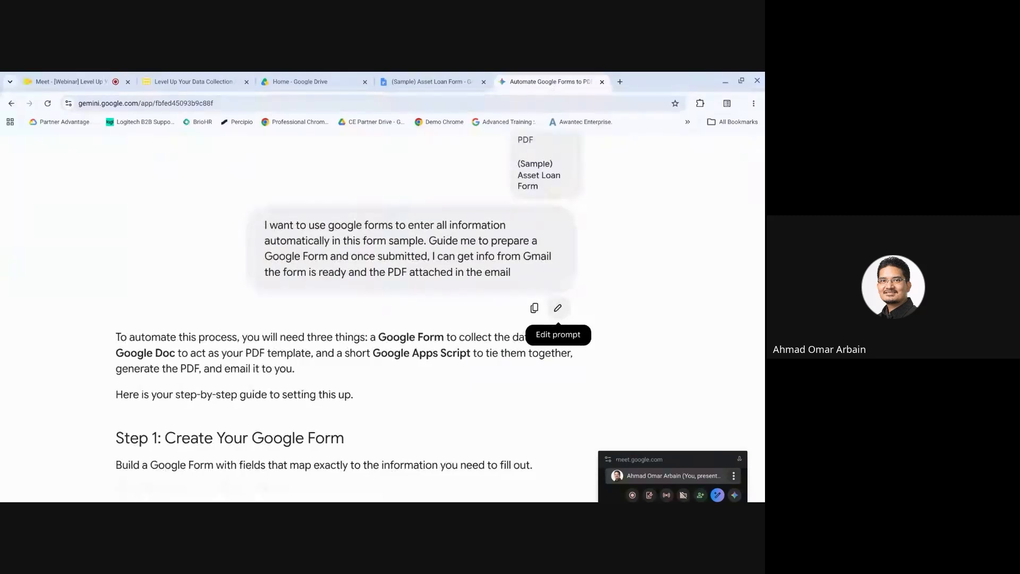
{"action": "scroll", "coordinate": [557, 314], "scroll_direction": "up", "scroll_amount": 1}
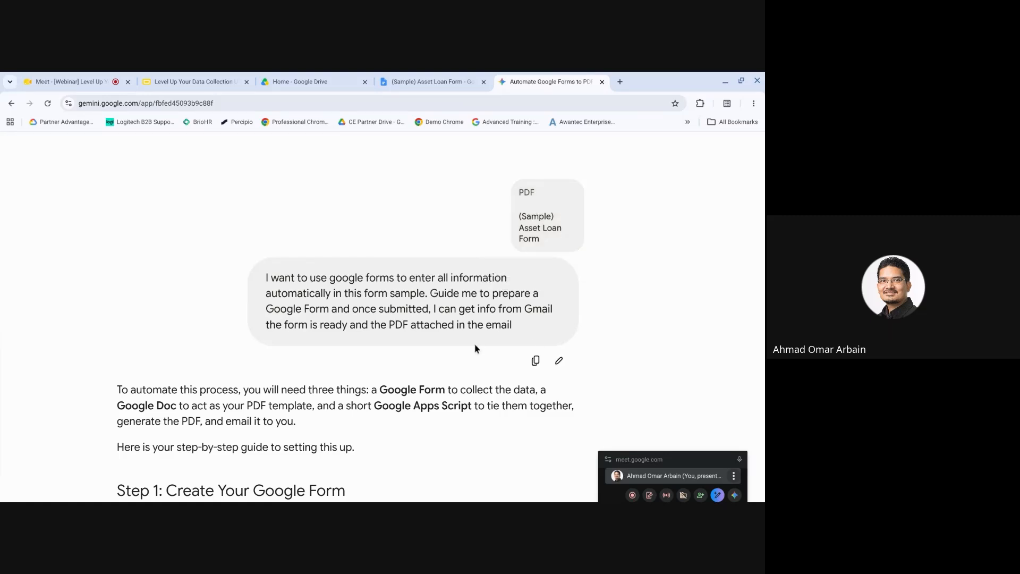
{"action": "key", "text": "ctrl+minus"}
{"action": "key", "text": "ctrl+minus"}
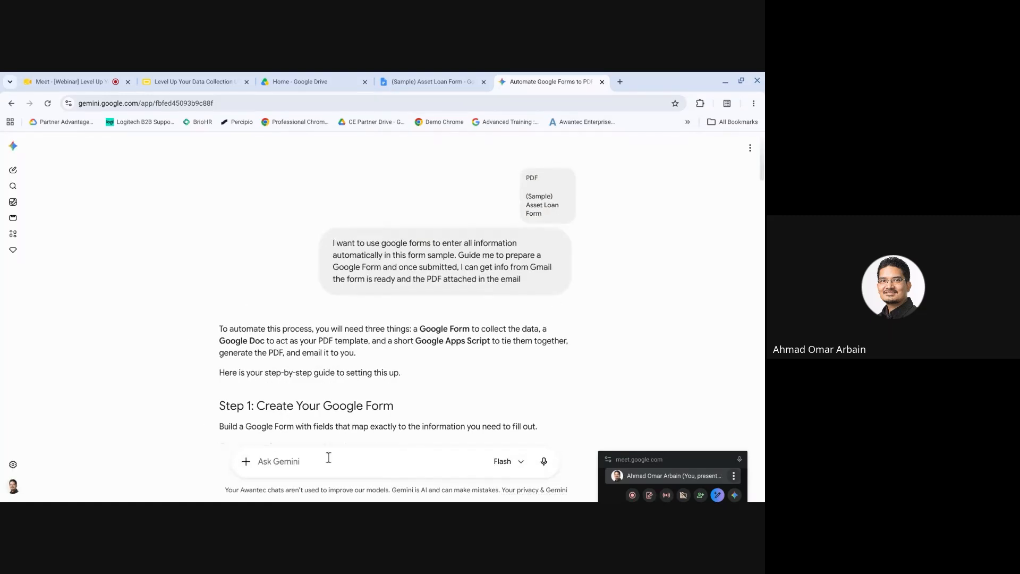
Attach the (Sample) Asset Loan Form PDF from Downloads to a new Gemini message, and remove the attachment again.
{"action": "left_click", "coordinate": [246, 461]}
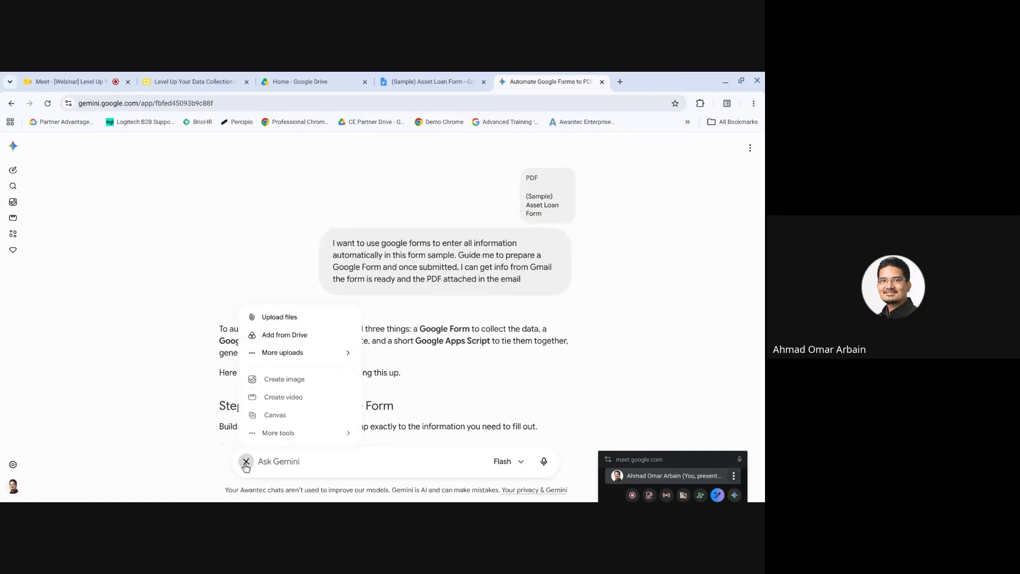
{"action": "left_click", "coordinate": [263, 317]}
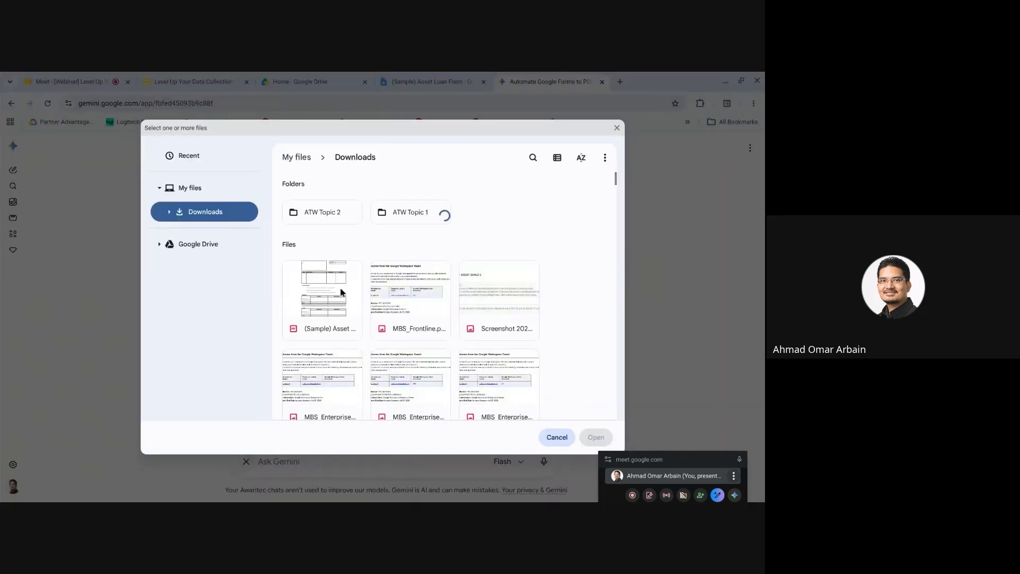
{"action": "left_click", "coordinate": [317, 304]}
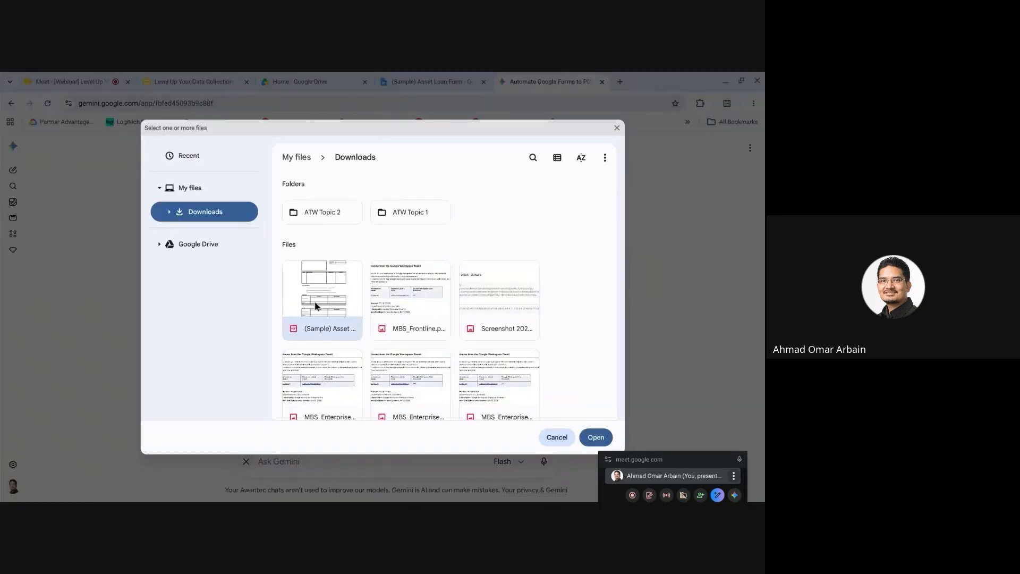
{"action": "left_click", "coordinate": [595, 437]}
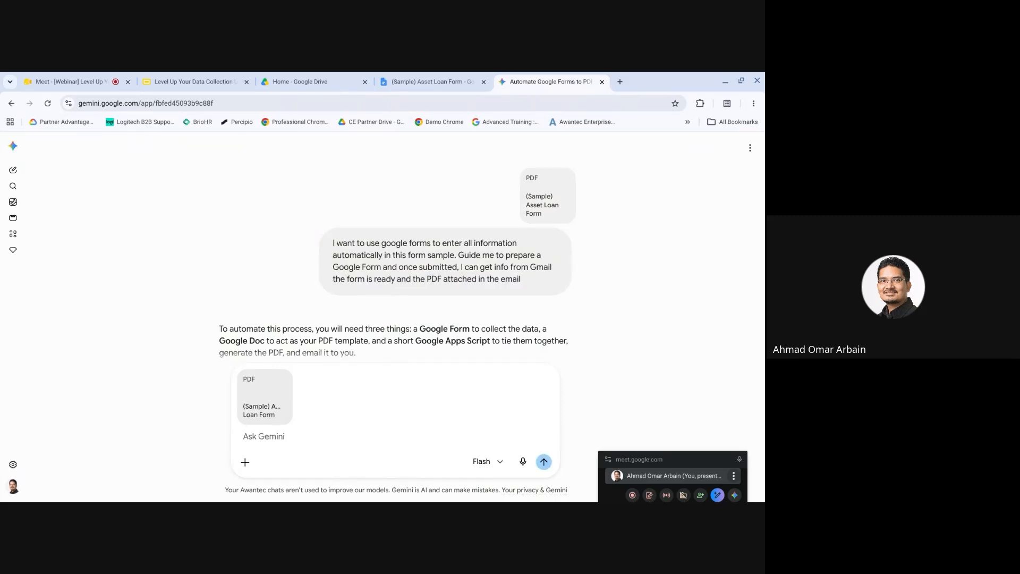
{"action": "left_click", "coordinate": [282, 380]}
Examine Gemini's guide for the form questions in Step 1 and the Google Doc template in Step 2.
{"action": "scroll", "coordinate": [393, 375], "scroll_direction": "down", "scroll_amount": 1}
{"action": "scroll", "coordinate": [394, 375], "scroll_direction": "up", "scroll_amount": 1}
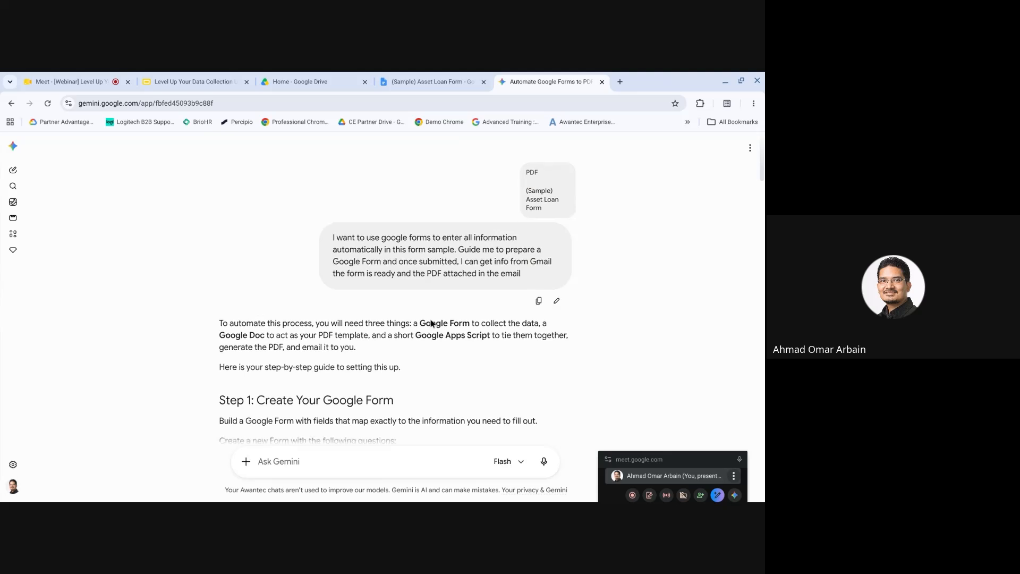
{"action": "scroll", "coordinate": [432, 323], "scroll_direction": "down", "scroll_amount": 3}
{"action": "scroll", "coordinate": [432, 323], "scroll_direction": "down", "scroll_amount": 1}
{"action": "scroll", "coordinate": [432, 323], "scroll_direction": "up", "scroll_amount": 2}
{"action": "scroll", "coordinate": [393, 288], "scroll_direction": "down", "scroll_amount": 2}
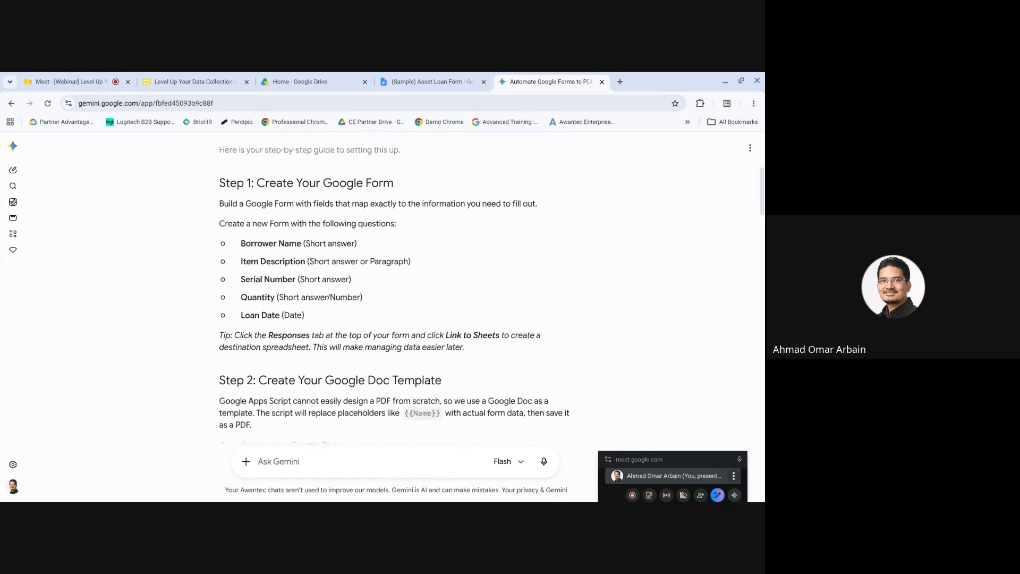
{"action": "scroll", "coordinate": [394, 287], "scroll_direction": "up", "scroll_amount": 1}
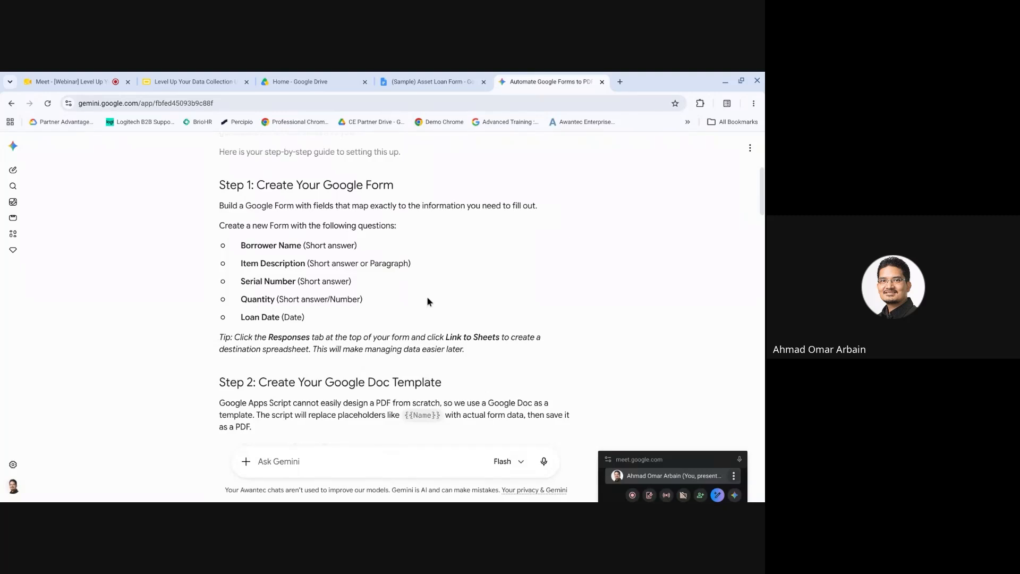
{"action": "scroll", "coordinate": [428, 301], "scroll_direction": "down", "scroll_amount": 1}
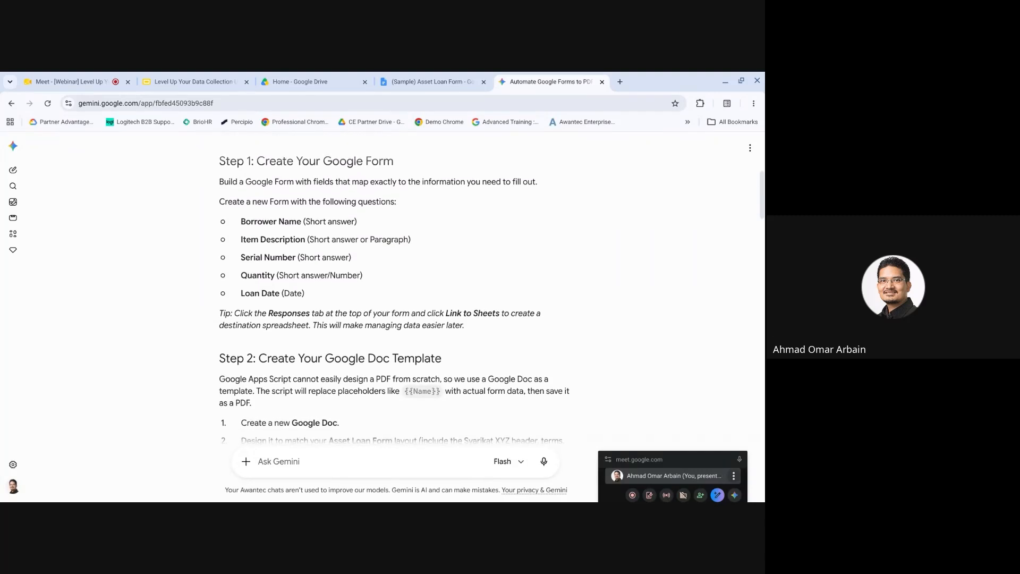
{"action": "scroll", "coordinate": [396, 292], "scroll_direction": "down", "scroll_amount": 1}
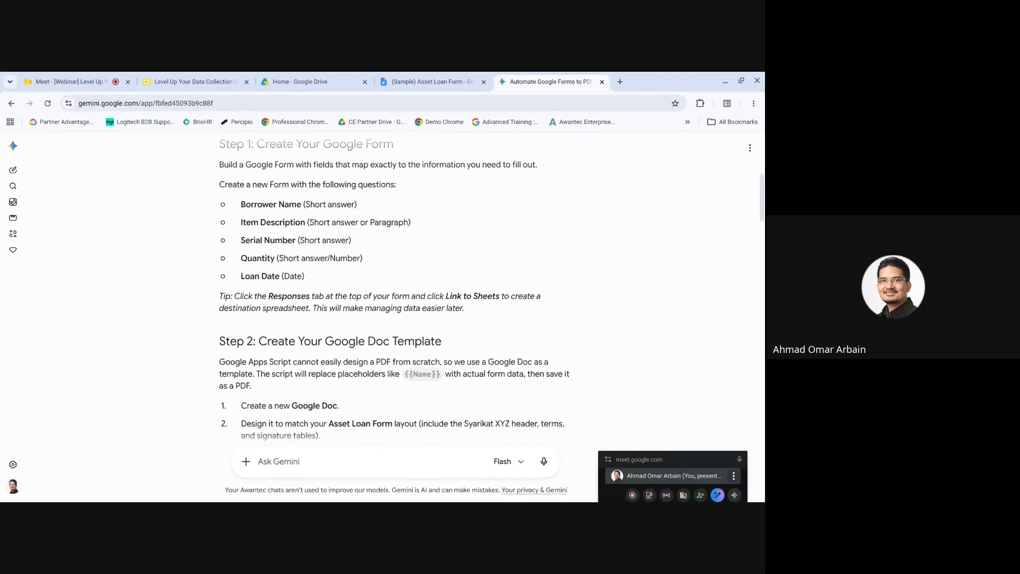
{"action": "scroll", "coordinate": [396, 292], "scroll_direction": "up", "scroll_amount": 1}
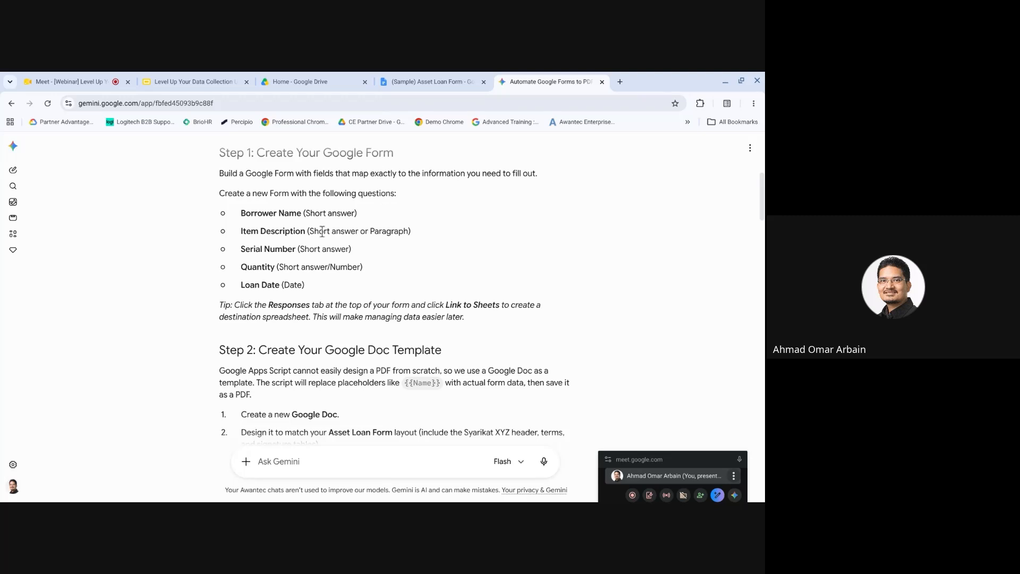
Open forms.google.com in a new browser tab and open the Asset Loan Form (Demo) from the recent forms.
{"action": "left_click", "coordinate": [619, 82]}
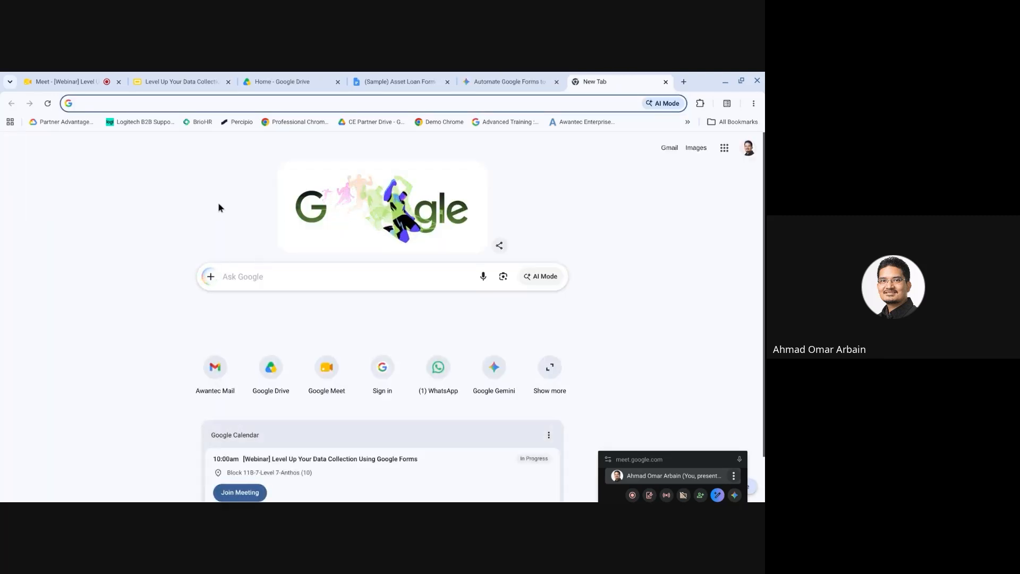
{"action": "type", "text": "forms.google.com"}
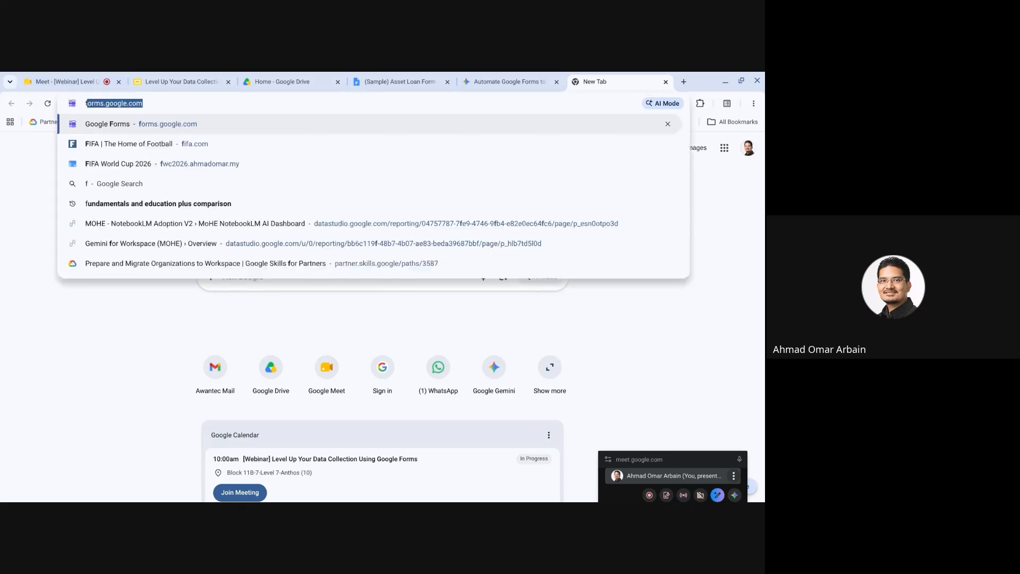
{"action": "key", "text": "Return"}
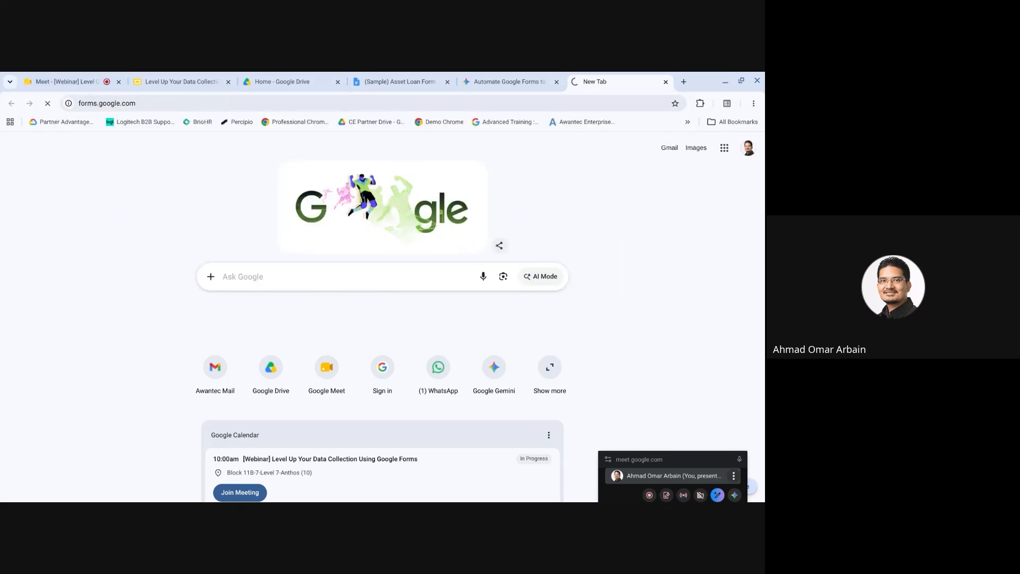
{"action": "left_click", "coordinate": [229, 104]}
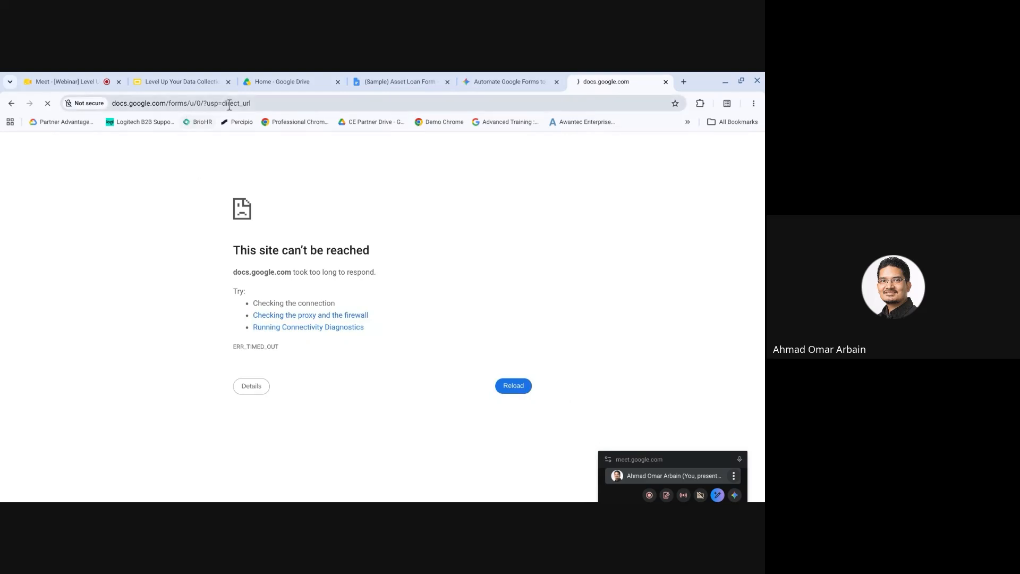
{"action": "key", "text": "Return"}
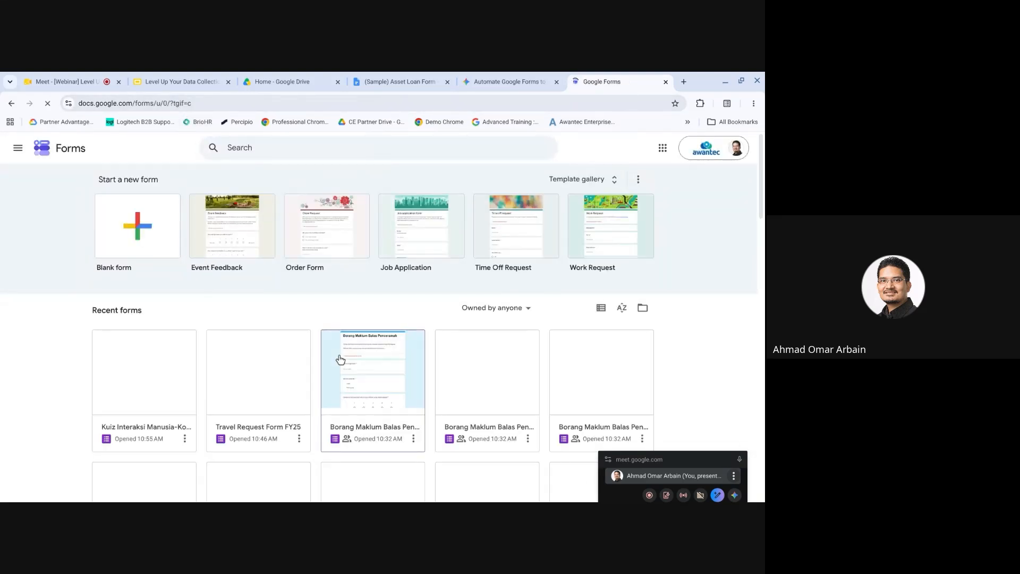
{"action": "scroll", "coordinate": [339, 358], "scroll_direction": "down", "scroll_amount": 2}
{"action": "scroll", "coordinate": [339, 360], "scroll_direction": "down", "scroll_amount": 2}
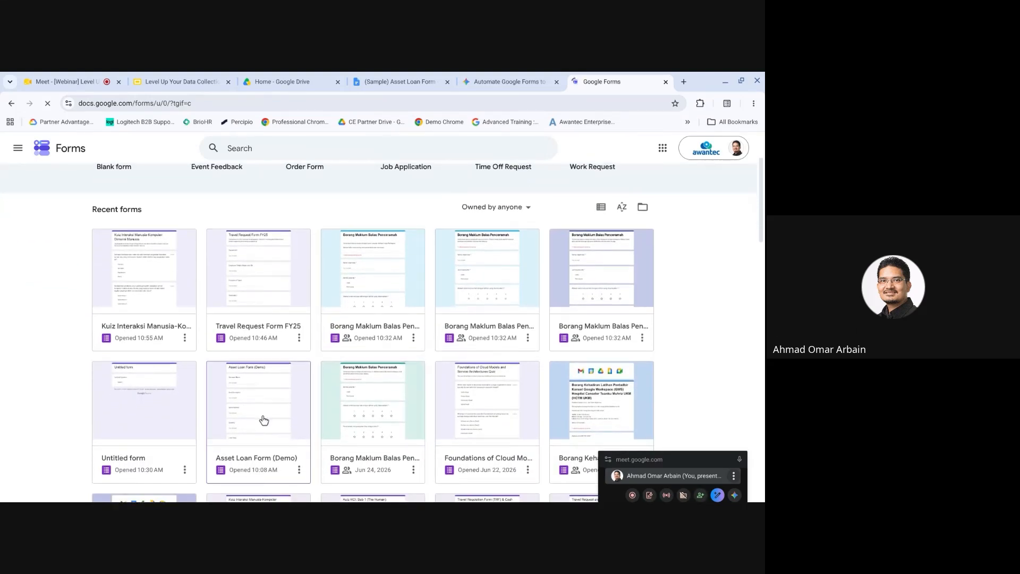
{"action": "left_click", "coordinate": [264, 420]}
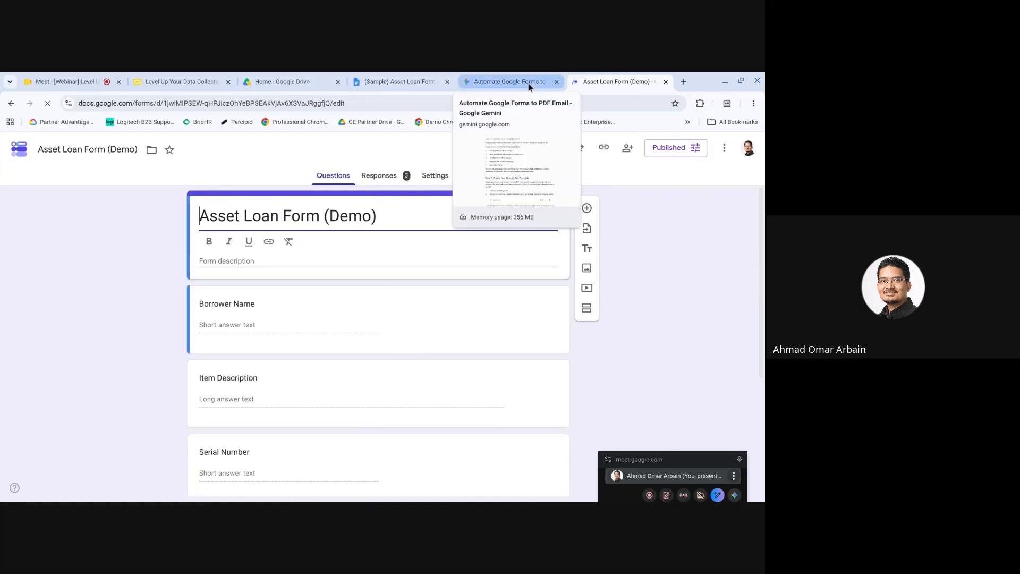
Place the Gemini guide and the Asset Loan Form (Demo) windows side by side, and compare the form's questions with Step 1.
{"action": "left_click", "coordinate": [529, 87]}
{"action": "left_click_drag", "start_coordinate": [529, 86], "coordinate": [3, 278]}
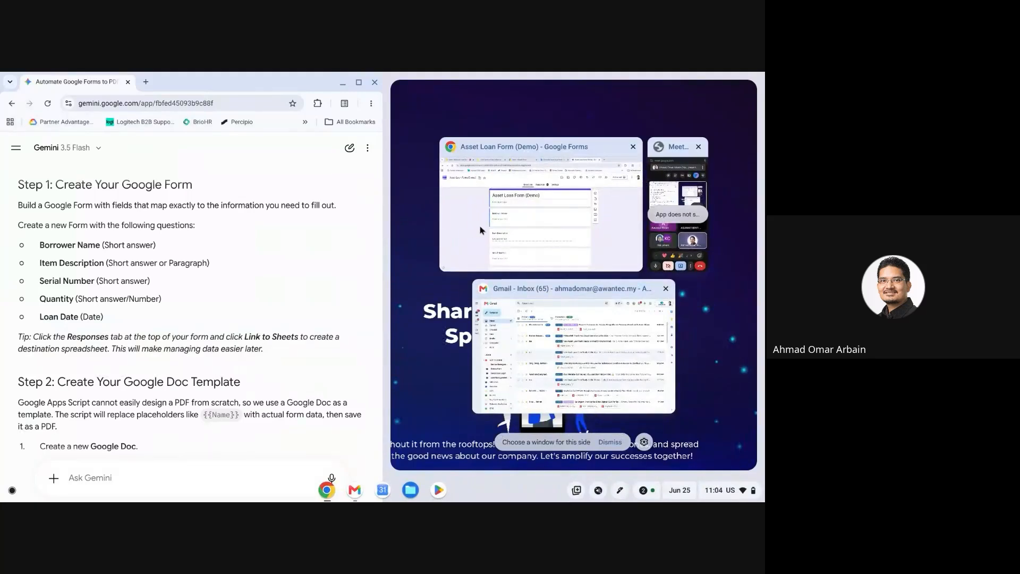
{"action": "left_click", "coordinate": [481, 230]}
{"action": "left_click", "coordinate": [671, 456]}
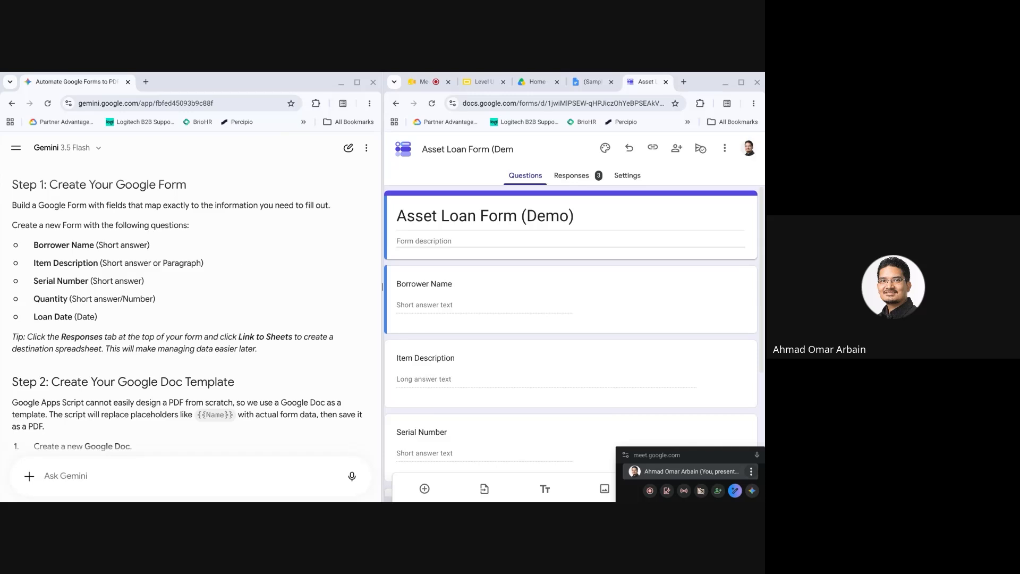
{"action": "scroll", "coordinate": [485, 282], "scroll_direction": "down", "scroll_amount": 2}
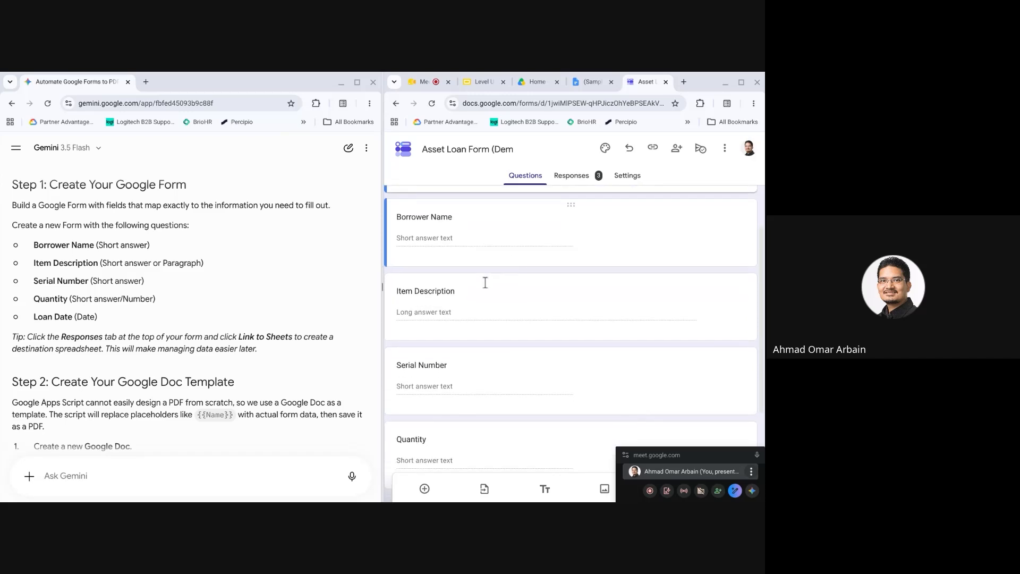
{"action": "scroll", "coordinate": [573, 336], "scroll_direction": "down", "scroll_amount": 2}
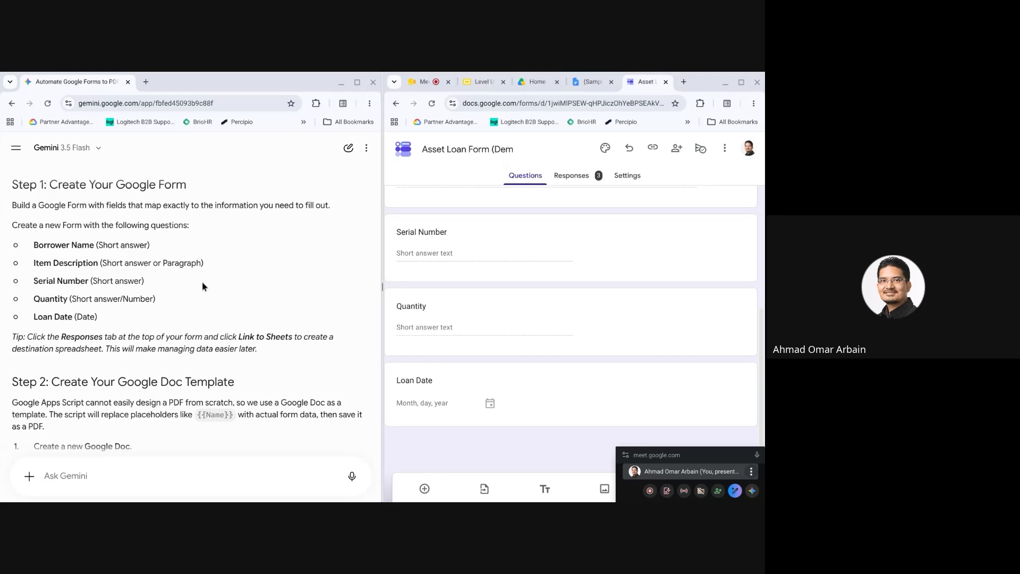
Show Gemini's Step 2 beside the (Sample) Asset Loan Form document, and review that document's layout at Fit zoom.
{"action": "scroll", "coordinate": [203, 287], "scroll_direction": "down", "scroll_amount": 2}
{"action": "scroll", "coordinate": [203, 287], "scroll_direction": "down", "scroll_amount": 3}
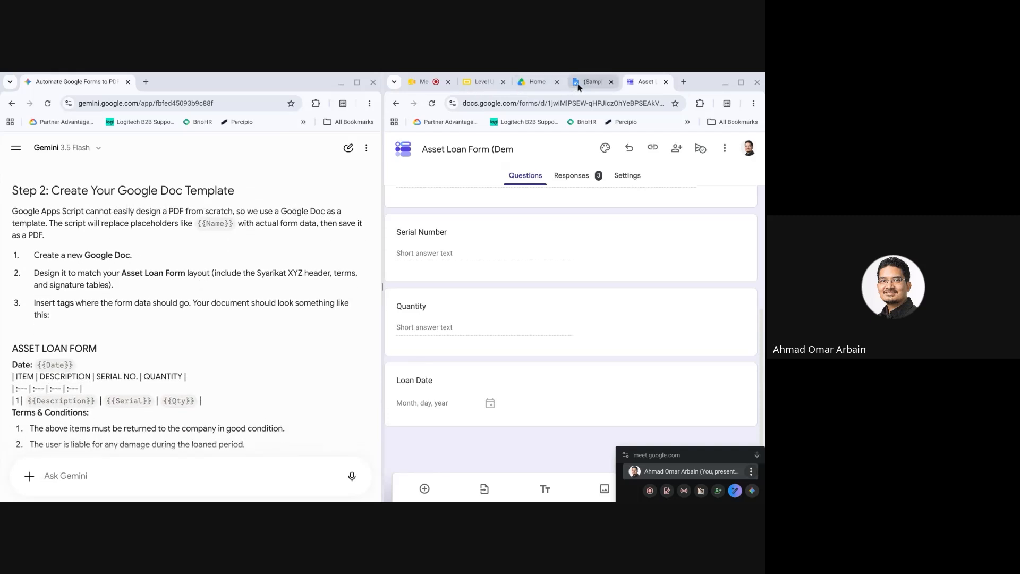
{"action": "left_click", "coordinate": [592, 81]}
{"action": "scroll", "coordinate": [525, 278], "scroll_direction": "down", "scroll_amount": 3}
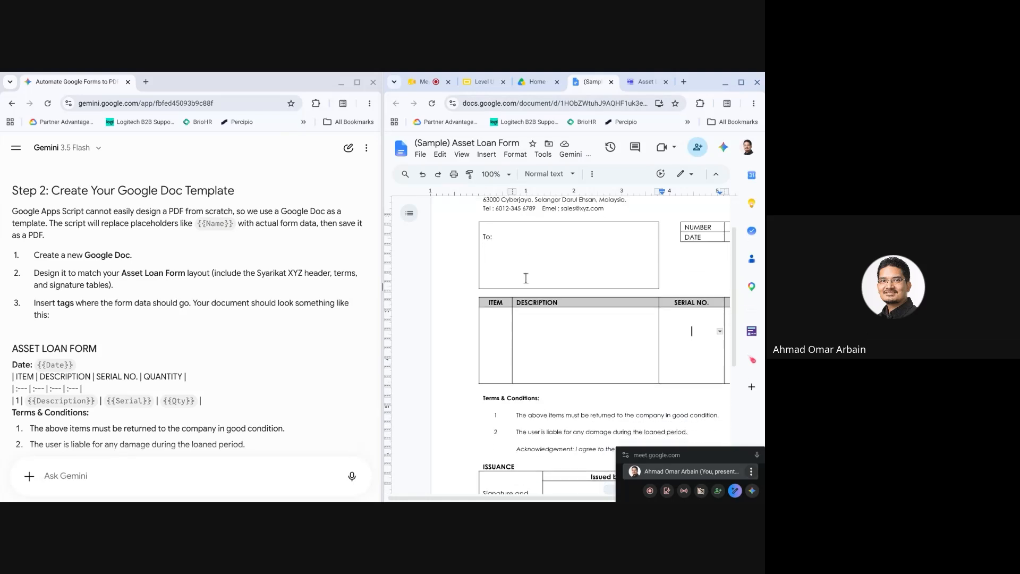
{"action": "left_click", "coordinate": [496, 175]}
{"action": "left_click", "coordinate": [489, 191]}
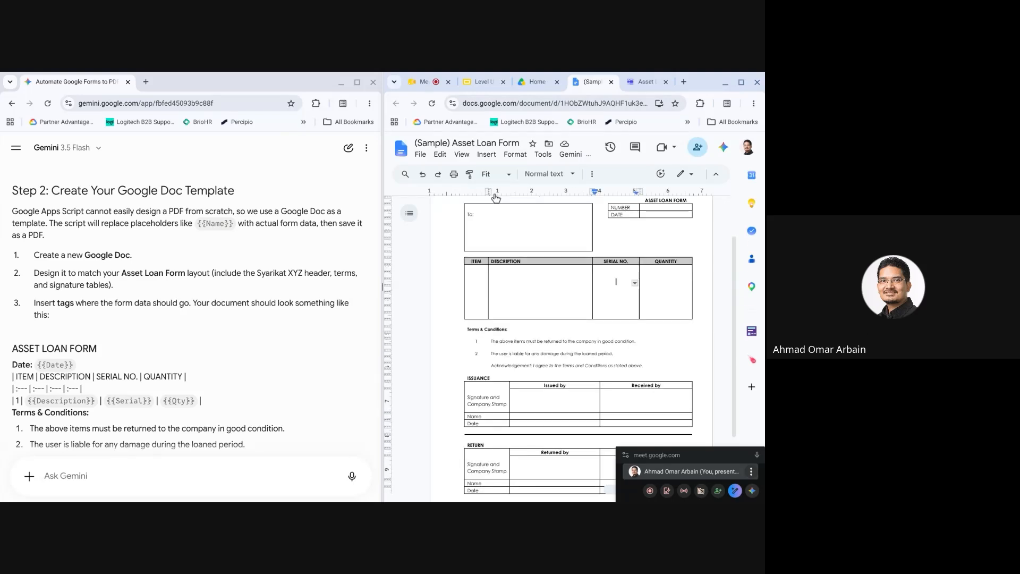
{"action": "scroll", "coordinate": [541, 265], "scroll_direction": "down", "scroll_amount": 3}
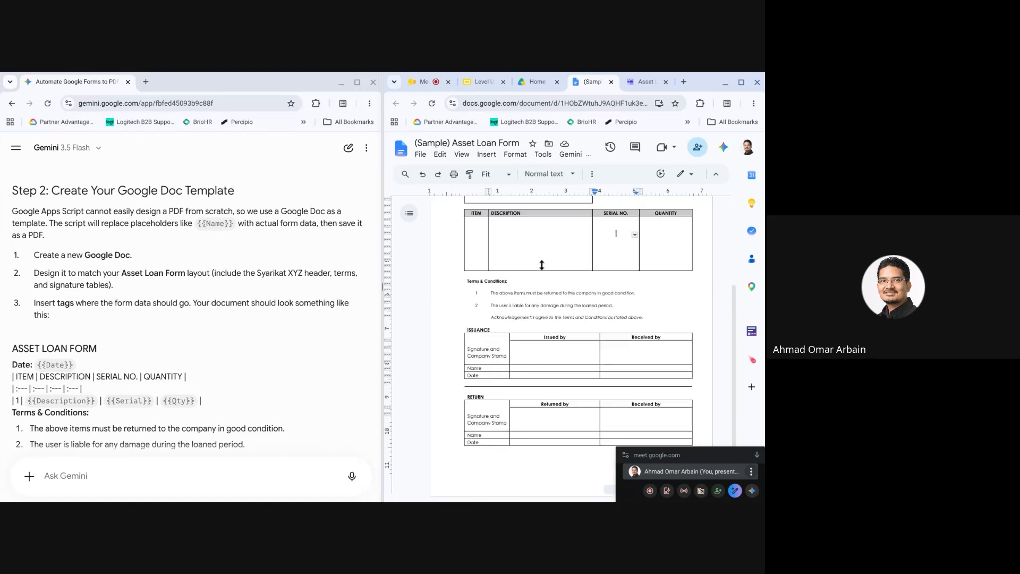
{"action": "scroll", "coordinate": [541, 265], "scroll_direction": "up", "scroll_amount": 3}
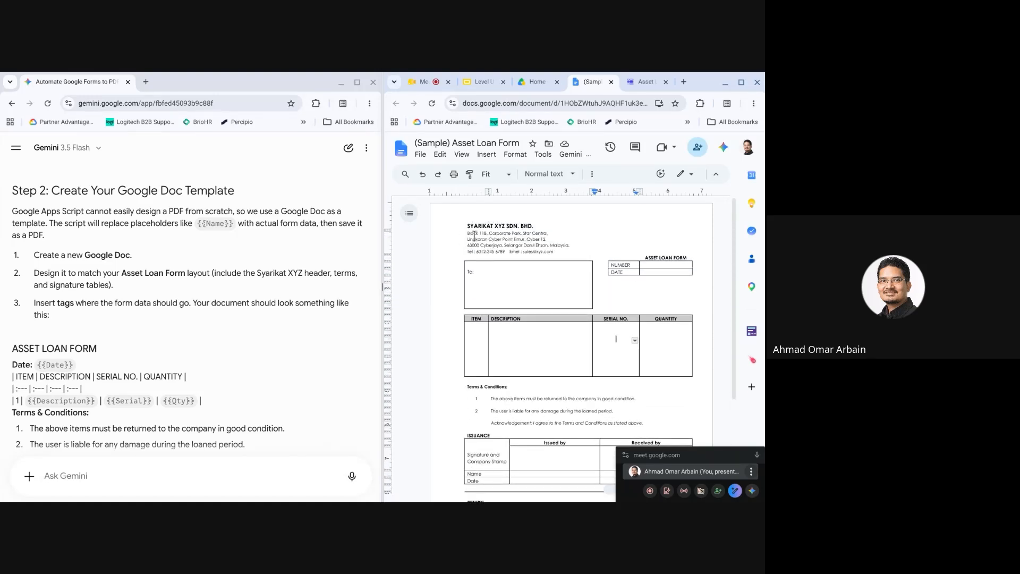
Open the Asset Loan Form Template document from Drive's suggested files and set its zoom to Fit.
{"action": "left_click", "coordinate": [542, 83]}
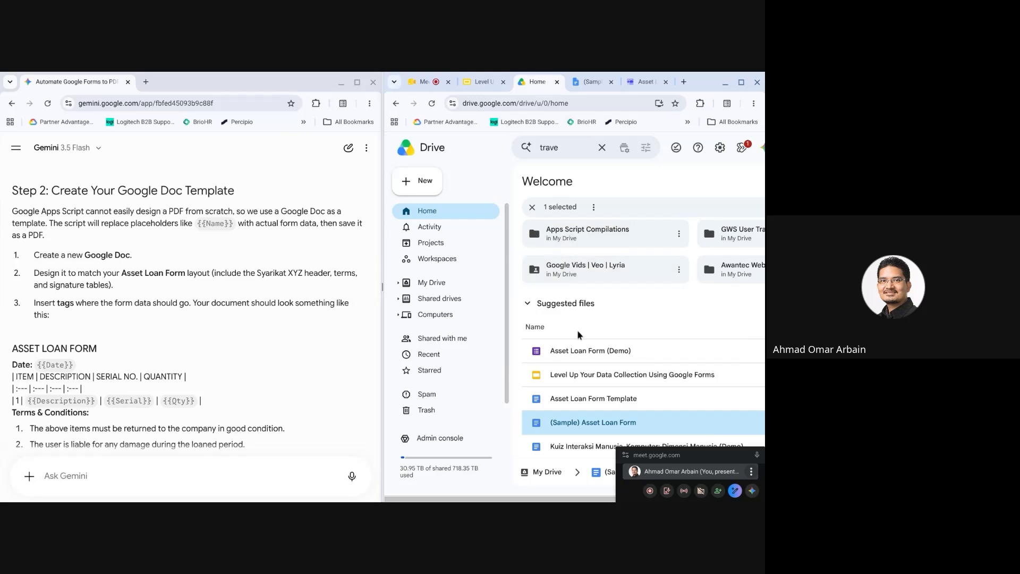
{"action": "double_click", "coordinate": [584, 397]}
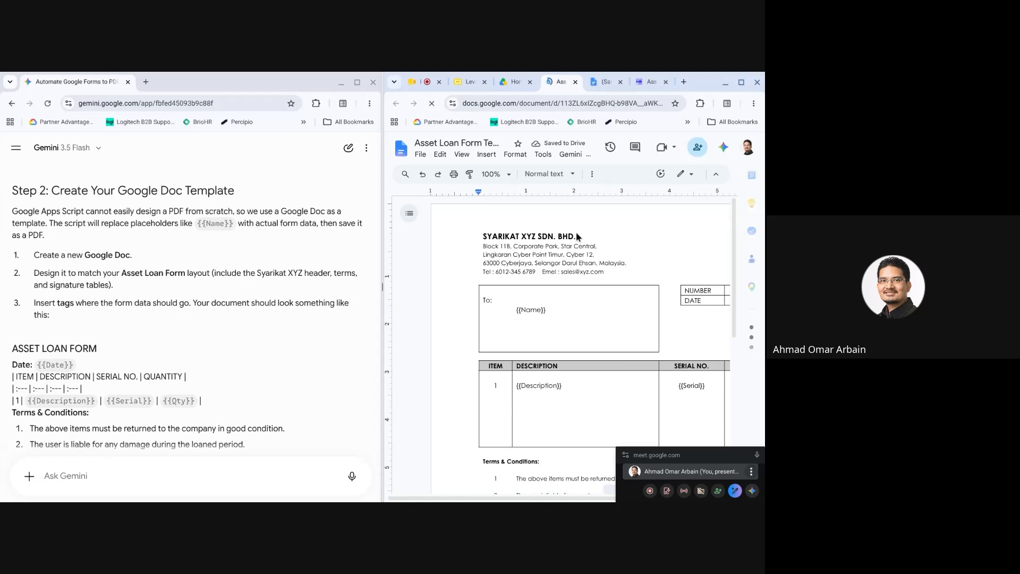
{"action": "left_click", "coordinate": [507, 180]}
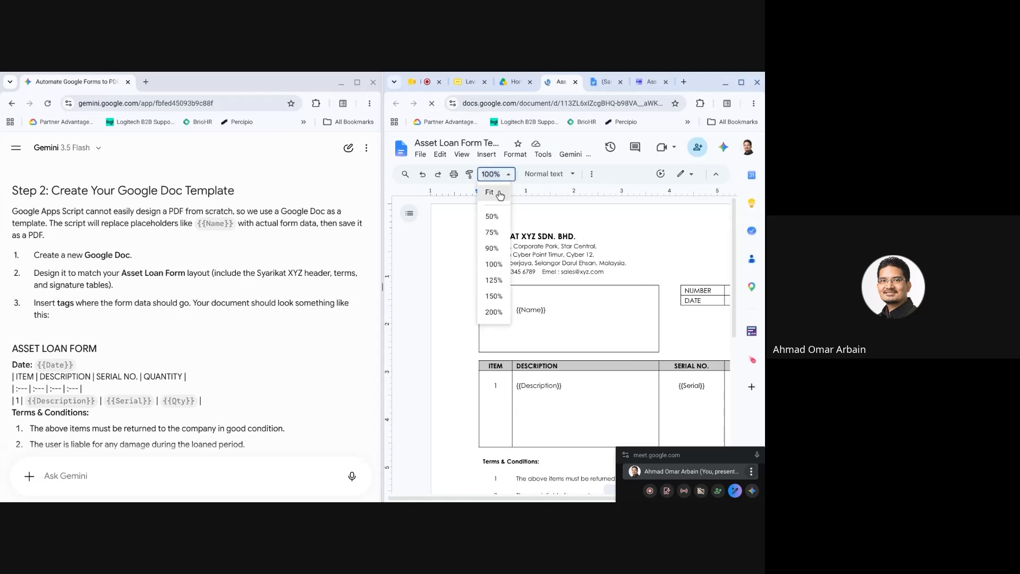
{"action": "left_click", "coordinate": [499, 192]}
{"action": "scroll", "coordinate": [538, 293], "scroll_direction": "down", "scroll_amount": 5}
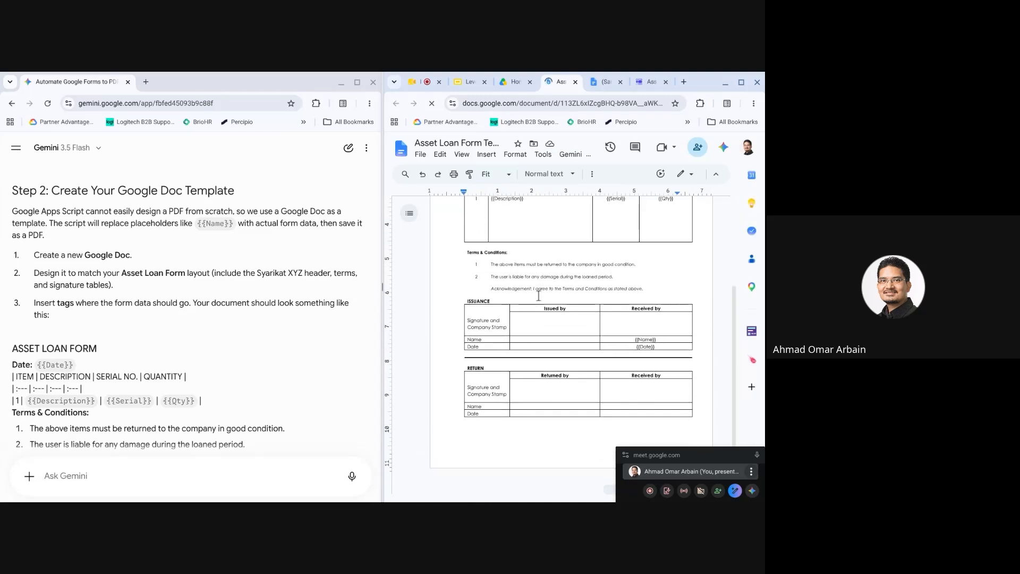
{"action": "scroll", "coordinate": [538, 295], "scroll_direction": "up", "scroll_amount": 5}
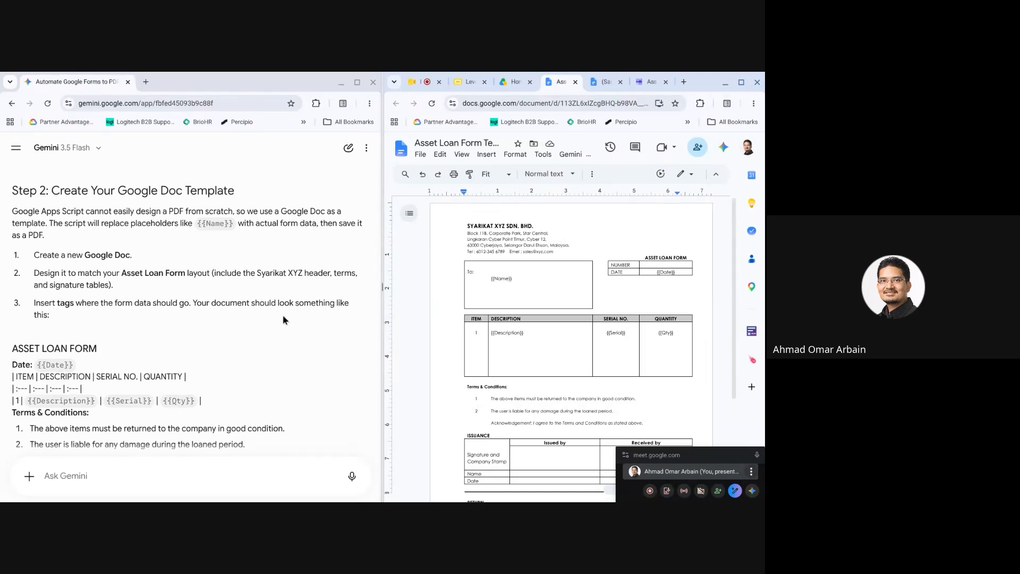
Examine the template's {{Name}}, {{Date}}, {{Description}}, {{Serial}} and {{Qty}} placeholders against the tags in Gemini's Step 2.
{"action": "scroll", "coordinate": [265, 306], "scroll_direction": "down", "scroll_amount": 1}
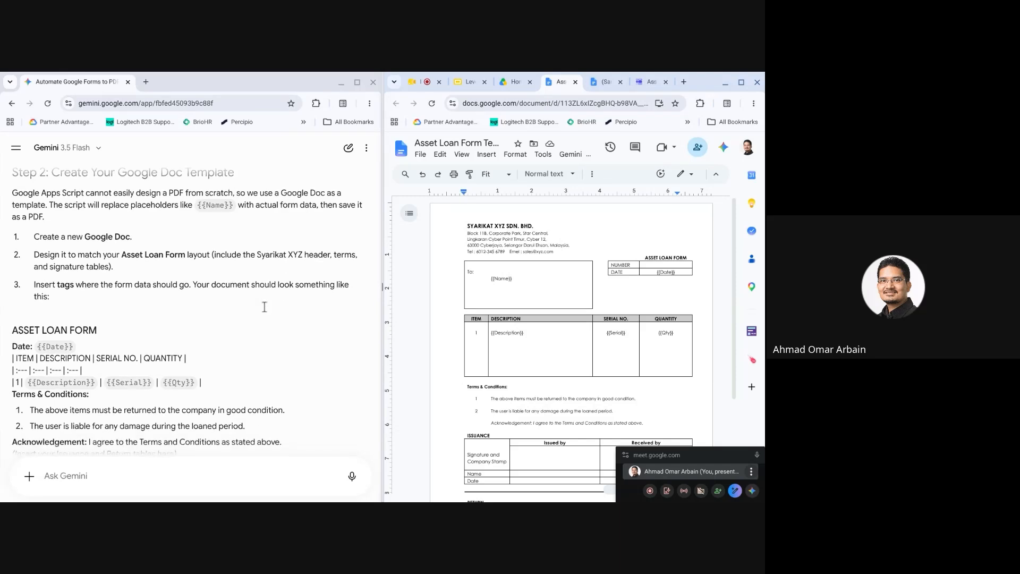
{"action": "scroll", "coordinate": [264, 307], "scroll_direction": "up", "scroll_amount": 1}
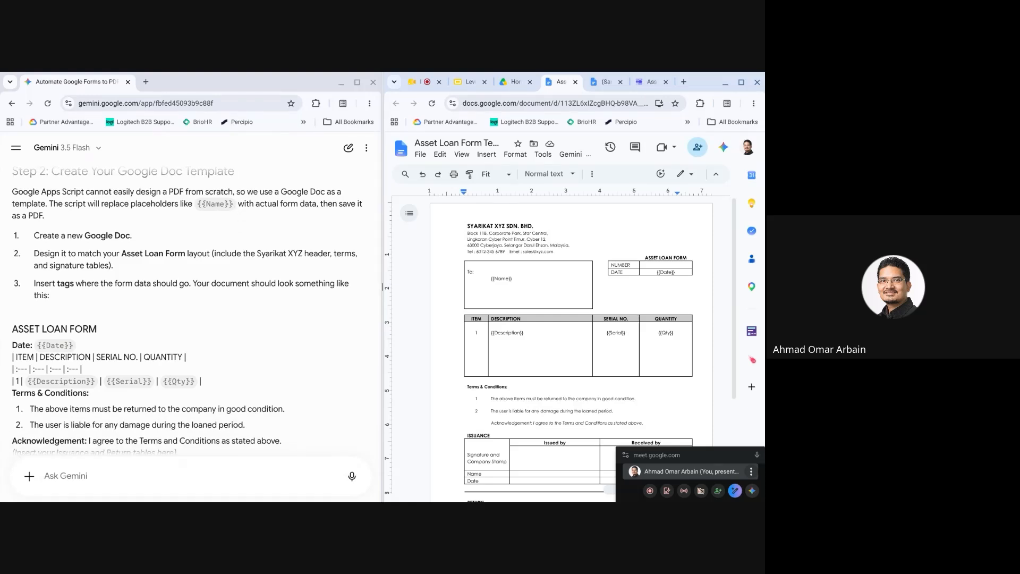
{"action": "scroll", "coordinate": [566, 282], "scroll_direction": "up", "scroll_amount": 5}
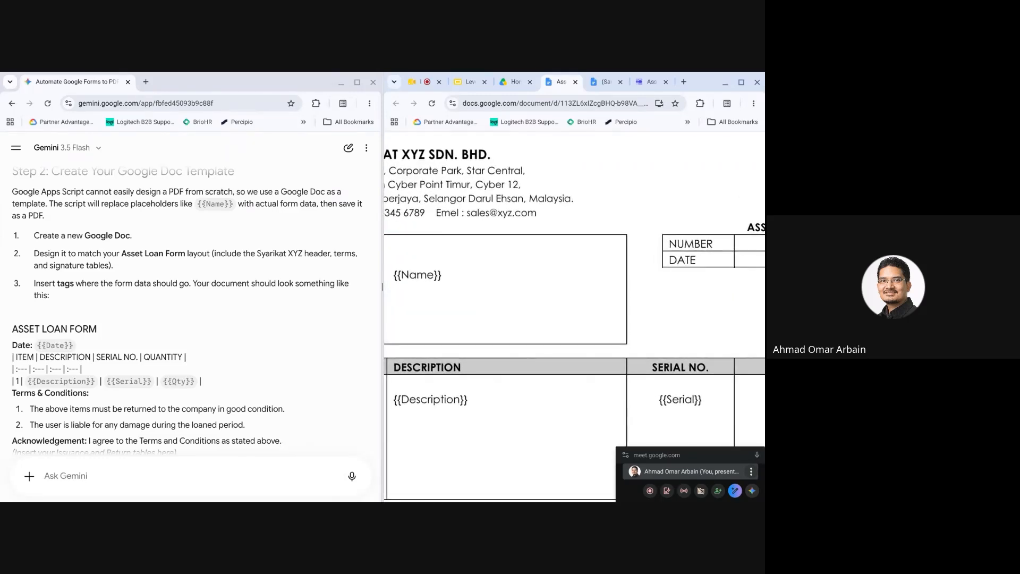
{"action": "scroll", "coordinate": [573, 319], "scroll_direction": "down", "scroll_amount": 3}
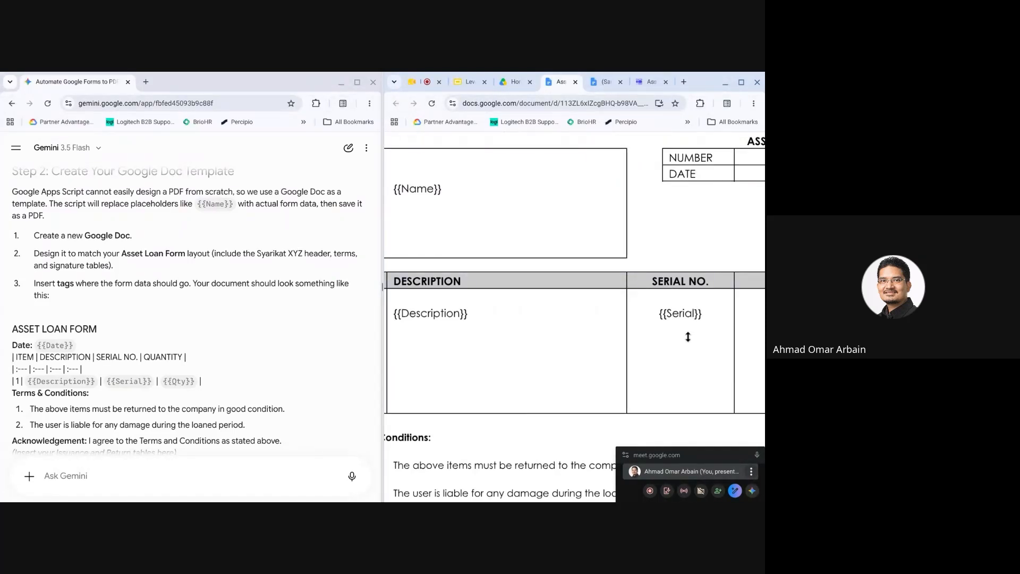
{"action": "scroll", "coordinate": [688, 337], "scroll_direction": "down", "scroll_amount": 5}
{"action": "scroll", "coordinate": [674, 340], "scroll_direction": "down", "scroll_amount": 3}
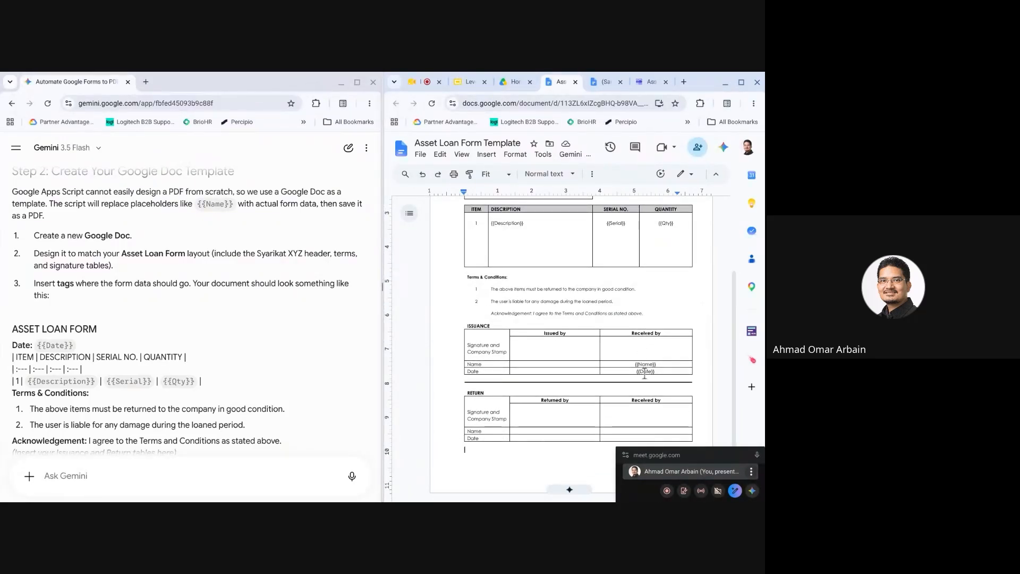
{"action": "scroll", "coordinate": [633, 361], "scroll_direction": "up", "scroll_amount": 3}
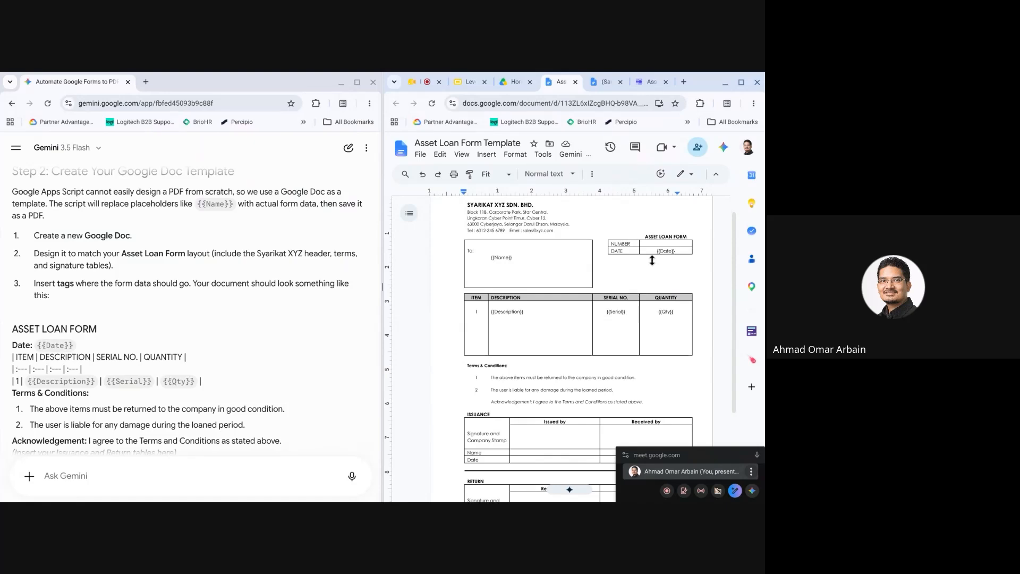
{"action": "scroll", "coordinate": [631, 345], "scroll_direction": "down", "scroll_amount": 2}
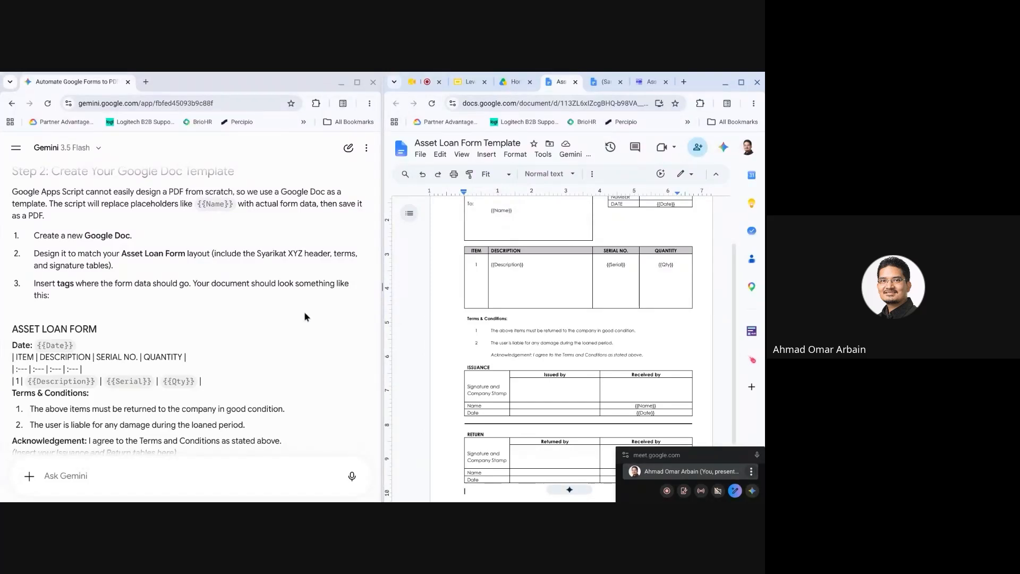
Read Gemini's instructions on noting the Google Doc's File ID and the start of Step 3 on adding the Apps Script.
{"action": "scroll", "coordinate": [304, 311], "scroll_direction": "down", "scroll_amount": 2}
{"action": "scroll", "coordinate": [304, 311], "scroll_direction": "down", "scroll_amount": 1}
{"action": "scroll", "coordinate": [304, 311], "scroll_direction": "down", "scroll_amount": 1}
{"action": "scroll", "coordinate": [304, 311], "scroll_direction": "up", "scroll_amount": 1}
{"action": "scroll", "coordinate": [304, 311], "scroll_direction": "down", "scroll_amount": 1}
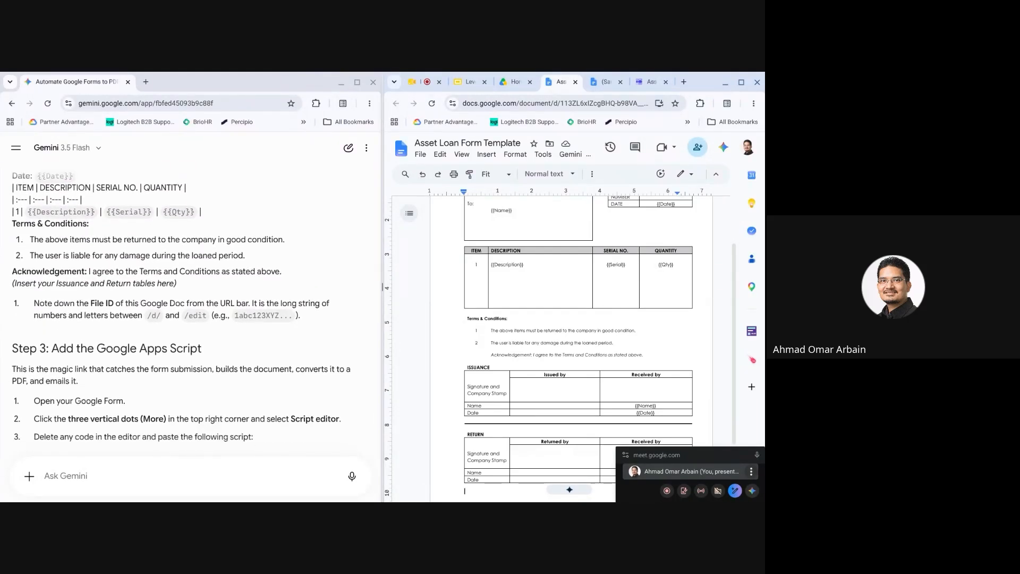
{"action": "scroll", "coordinate": [304, 312], "scroll_direction": "down", "scroll_amount": 3}
{"action": "scroll", "coordinate": [304, 312], "scroll_direction": "up", "scroll_amount": 5}
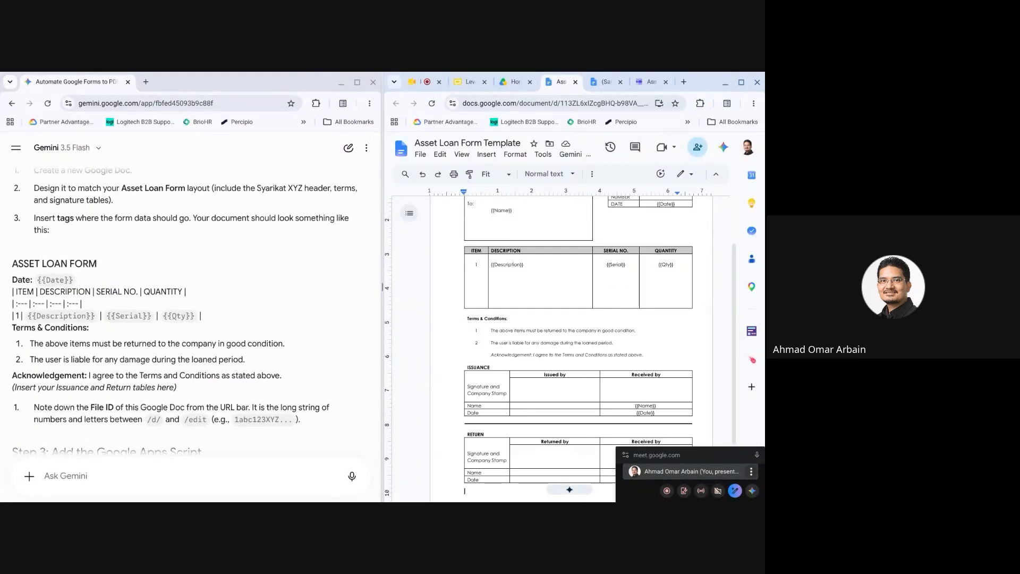
{"action": "scroll", "coordinate": [192, 310], "scroll_direction": "down", "scroll_amount": 3}
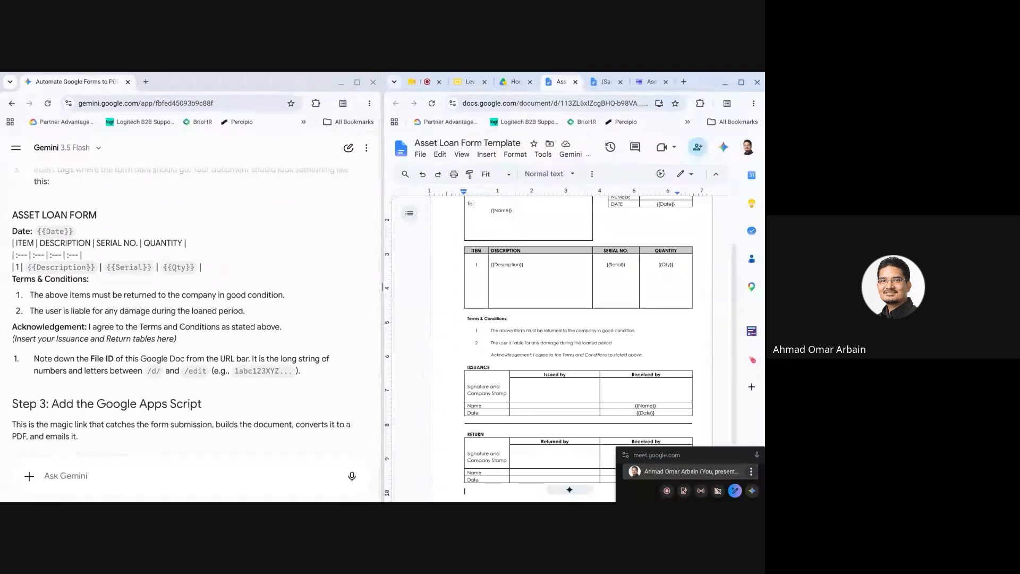
{"action": "scroll", "coordinate": [191, 310], "scroll_direction": "down", "scroll_amount": 2}
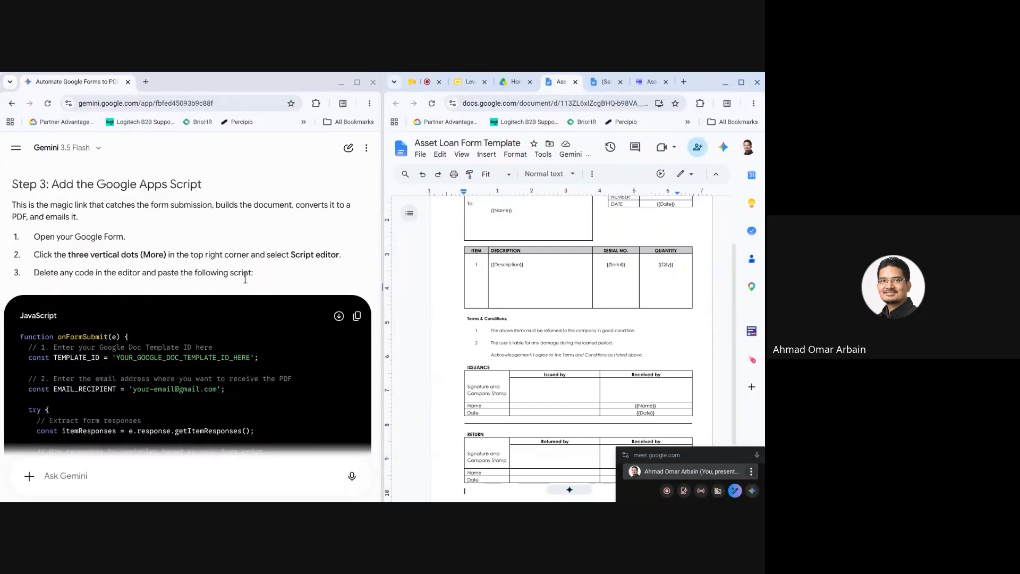
Examine Gemini's onFormSubmit script, including the template ID, e-mail recipient, response mapping and placeholder replacement lines.
{"action": "scroll", "coordinate": [245, 279], "scroll_direction": "down", "scroll_amount": 2}
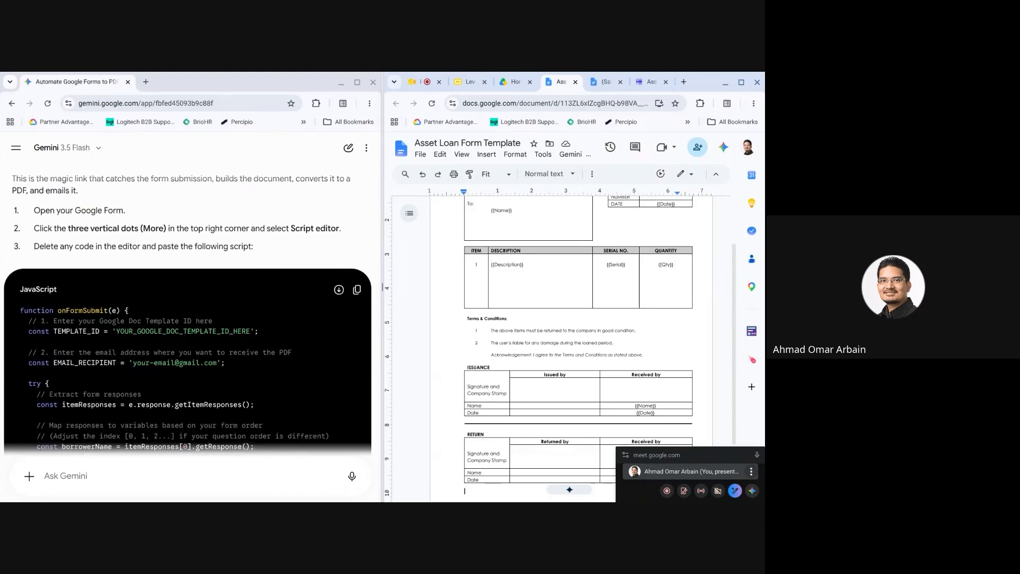
{"action": "scroll", "coordinate": [187, 314], "scroll_direction": "down", "scroll_amount": 4}
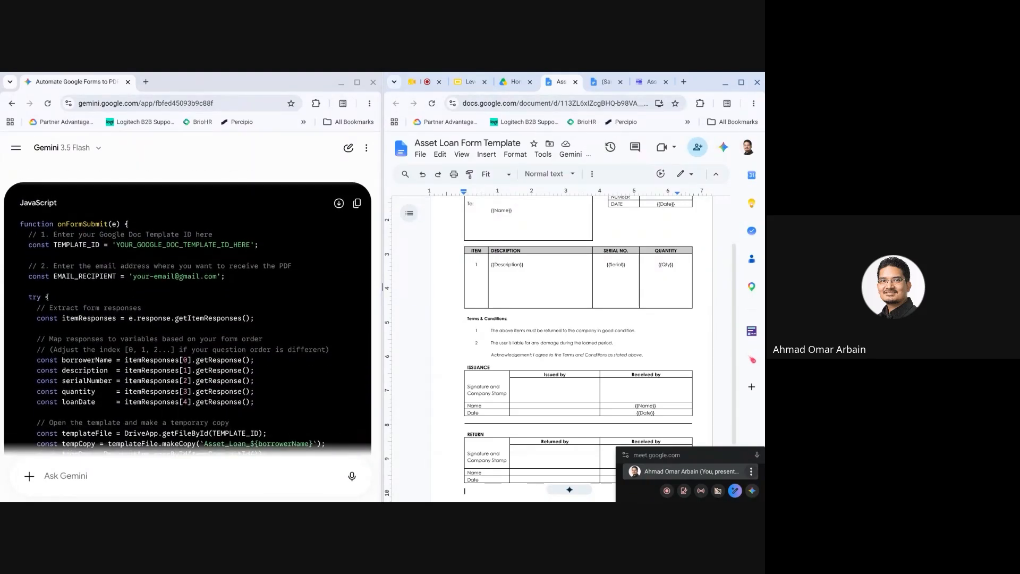
{"action": "scroll", "coordinate": [187, 313], "scroll_direction": "down", "scroll_amount": 1}
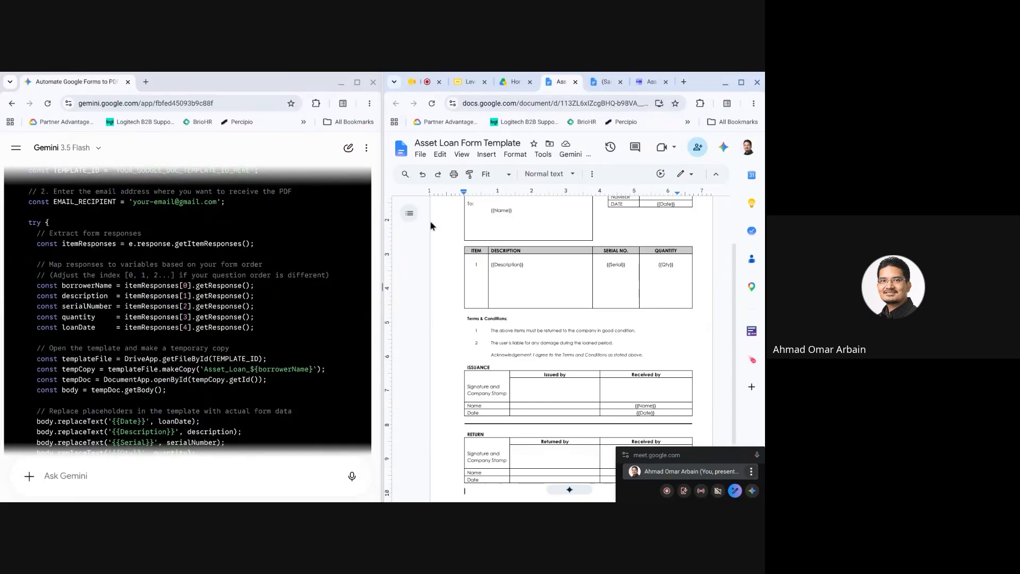
{"action": "scroll", "coordinate": [228, 291], "scroll_direction": "down", "scroll_amount": 2}
{"action": "scroll", "coordinate": [213, 294], "scroll_direction": "up", "scroll_amount": 3}
{"action": "scroll", "coordinate": [213, 294], "scroll_direction": "up", "scroll_amount": 1}
{"action": "scroll", "coordinate": [214, 293], "scroll_direction": "down", "scroll_amount": 5}
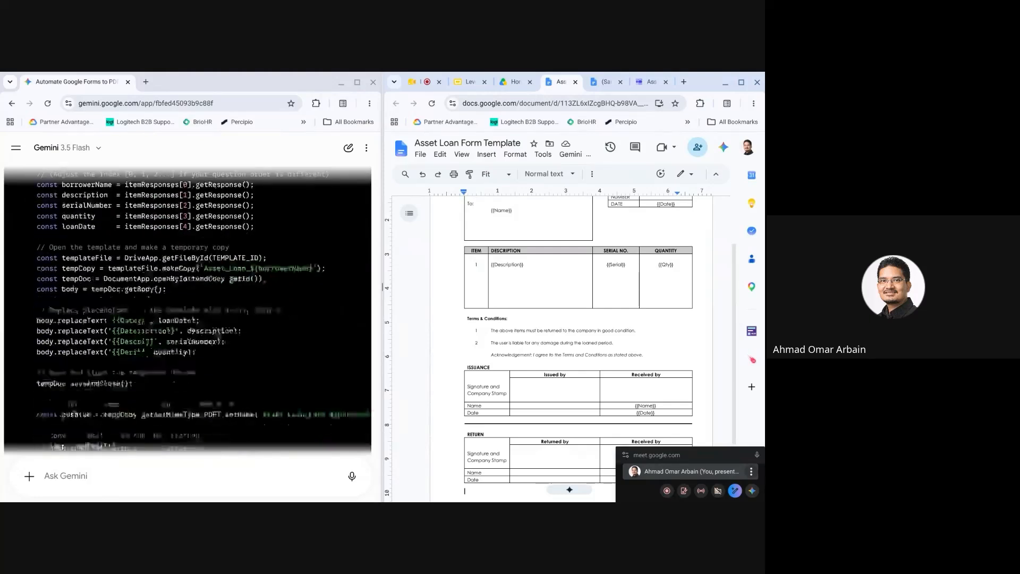
{"action": "scroll", "coordinate": [213, 294], "scroll_direction": "up", "scroll_amount": 4}
{"action": "scroll", "coordinate": [46, 277], "scroll_direction": "up", "scroll_amount": 3}
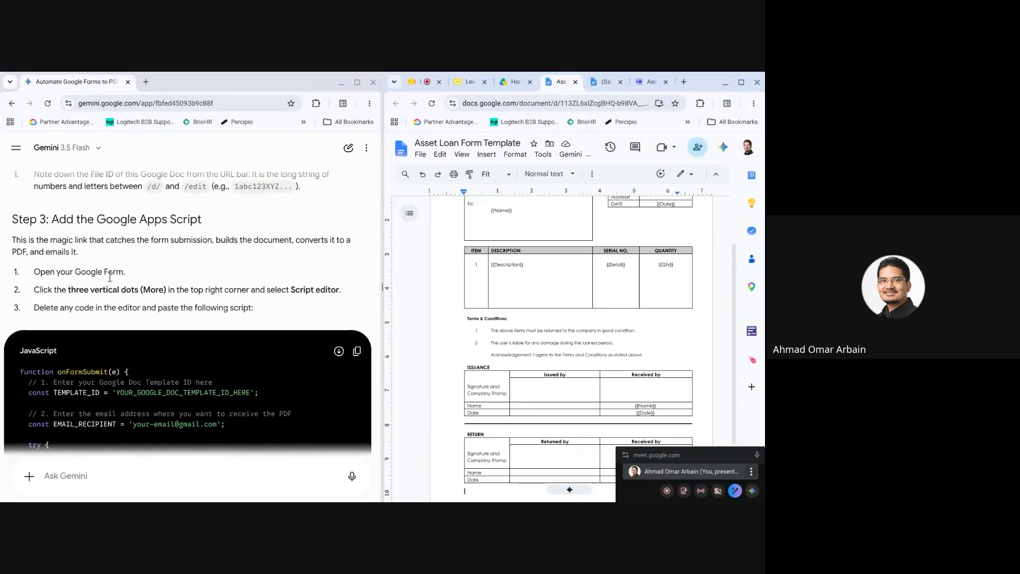
Return to the Asset Loan Form (Demo) and open its Apps Script project.
{"action": "left_click", "coordinate": [652, 82]}
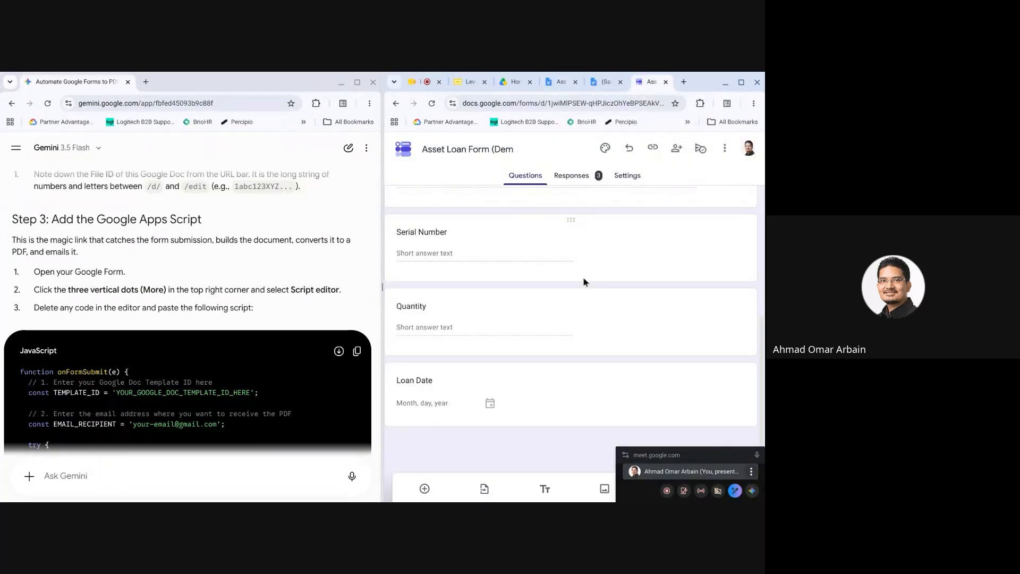
{"action": "scroll", "coordinate": [584, 281], "scroll_direction": "up", "scroll_amount": 4}
{"action": "scroll", "coordinate": [584, 281], "scroll_direction": "down", "scroll_amount": 1}
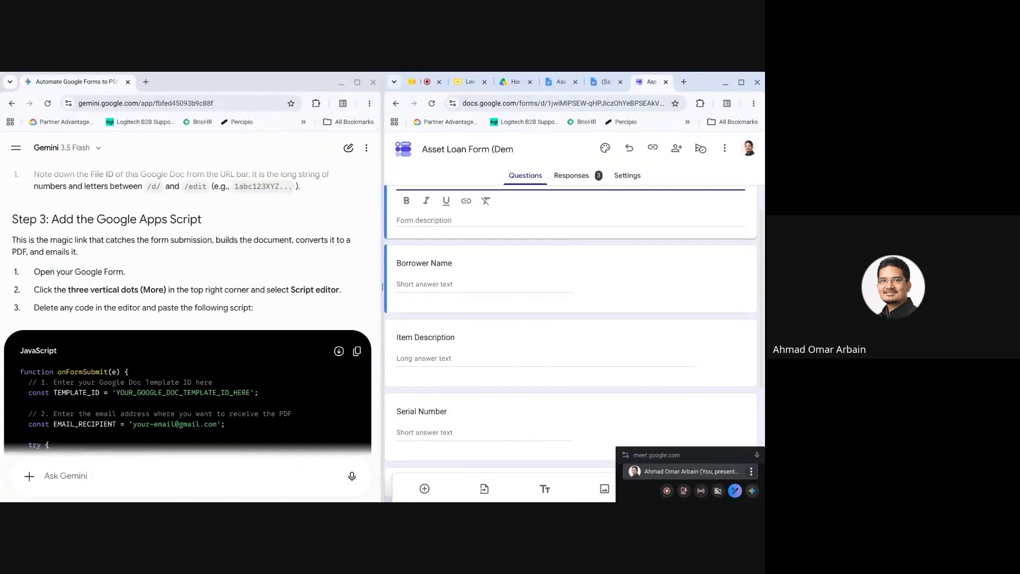
{"action": "scroll", "coordinate": [571, 319], "scroll_direction": "up", "scroll_amount": 1}
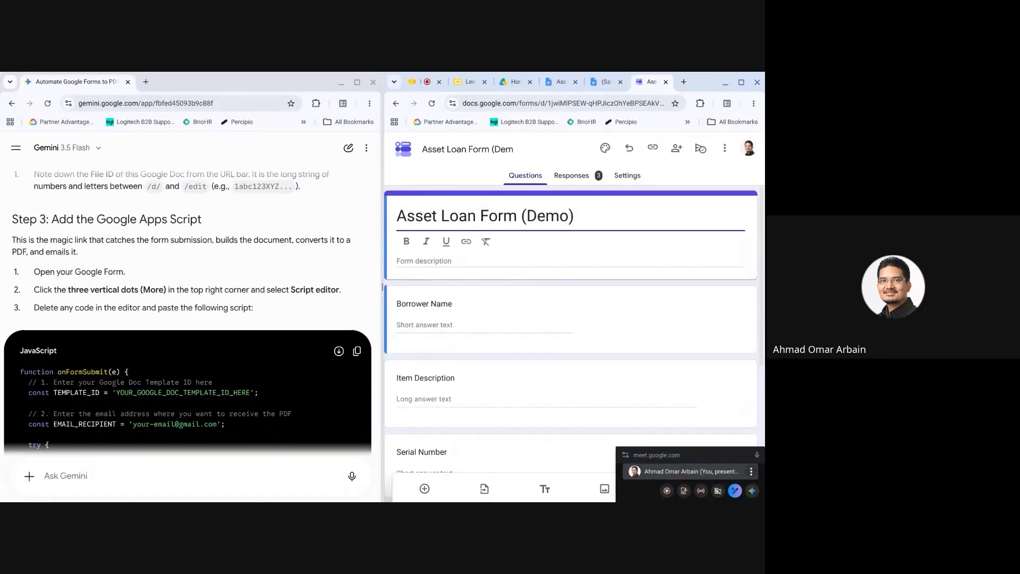
{"action": "left_click", "coordinate": [724, 151]}
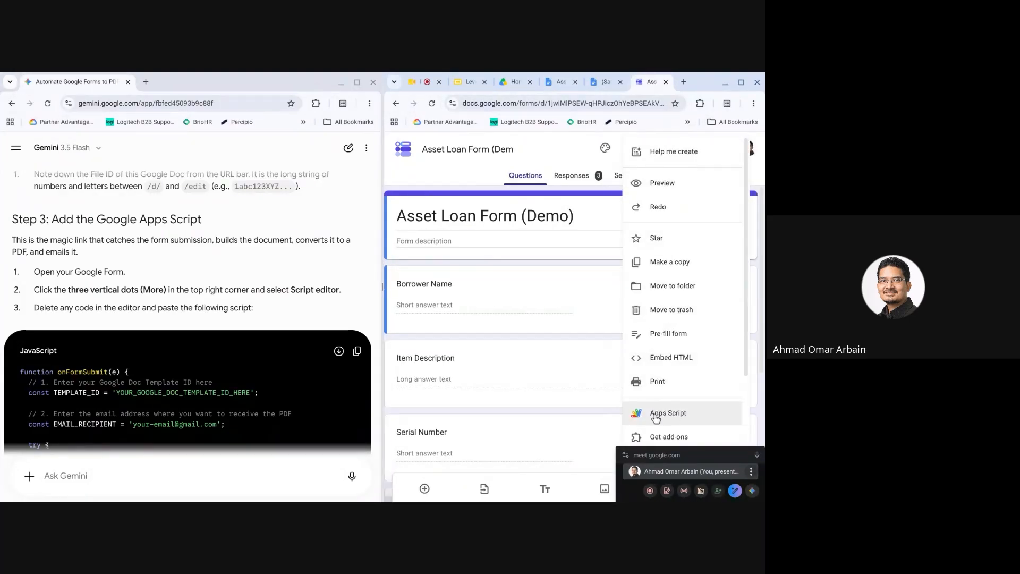
{"action": "left_click", "coordinate": [679, 414]}
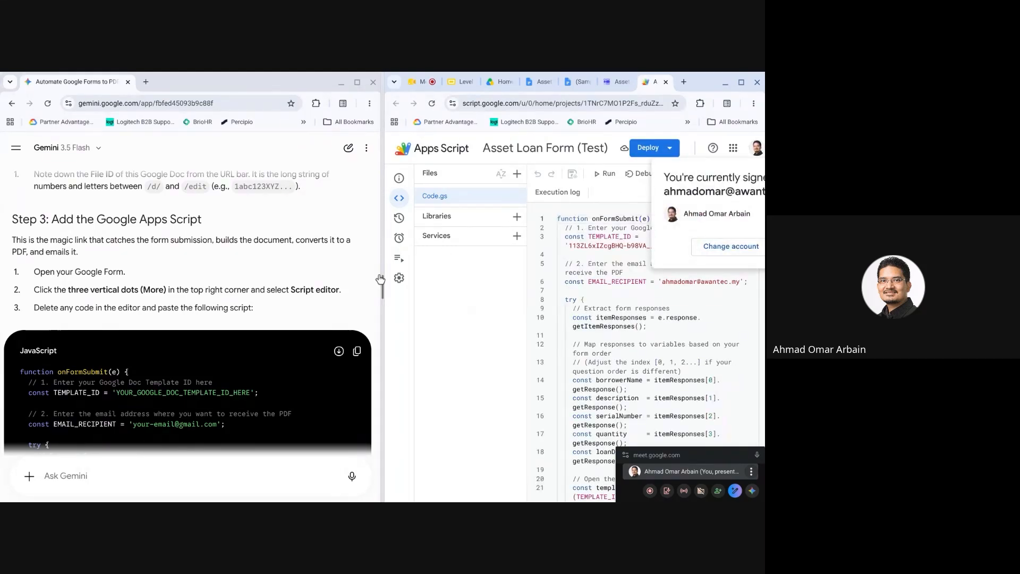
Widen the Apps Script window, dismiss the signed-in account notice and bring up Gemini's script-pasting instruction in Step 3.
{"action": "left_click_drag", "start_coordinate": [382, 283], "coordinate": [202, 293]}
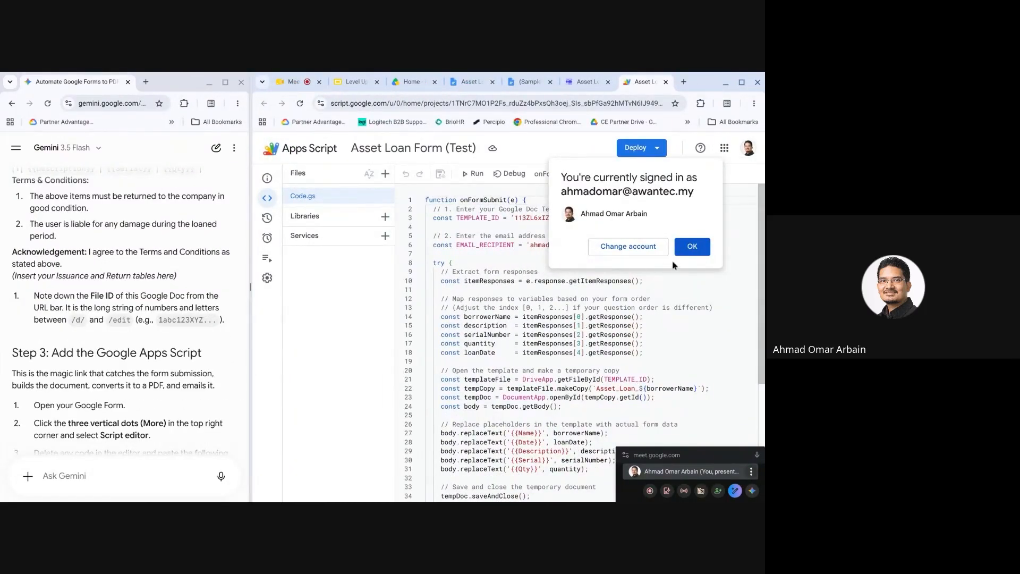
{"action": "left_click", "coordinate": [691, 247]}
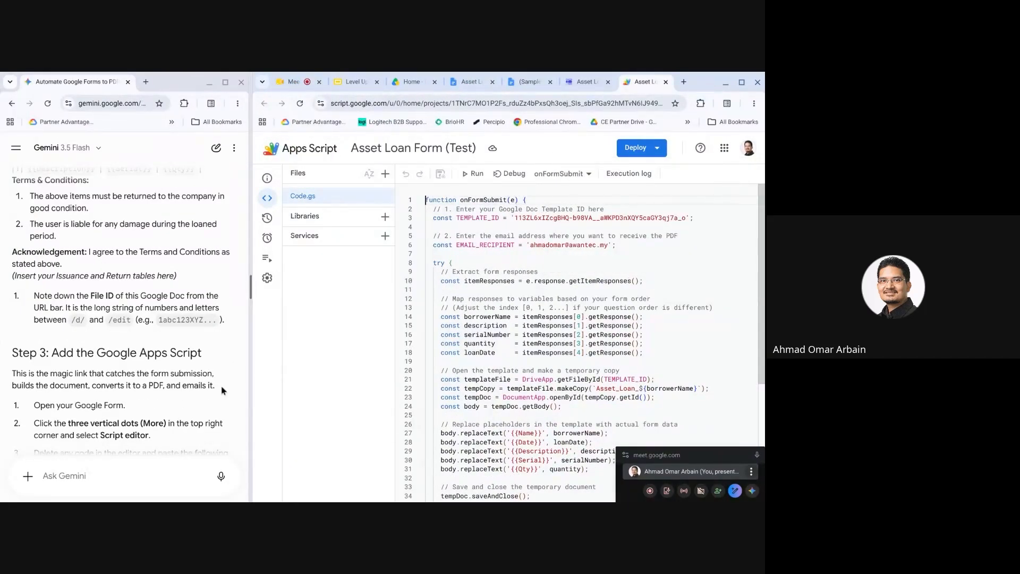
{"action": "scroll", "coordinate": [207, 341], "scroll_direction": "down", "scroll_amount": 4}
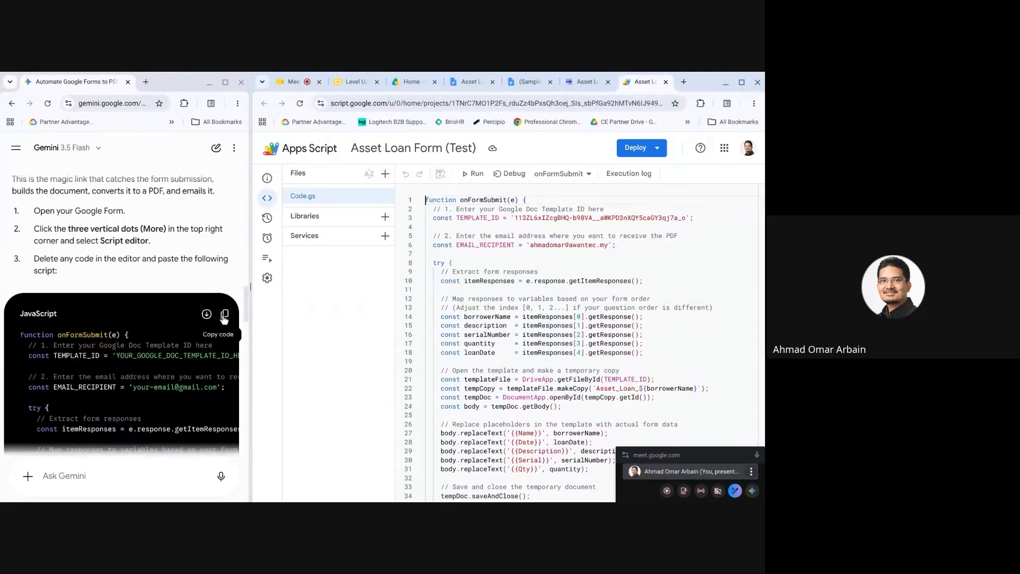
Look through the onFormSubmit script in Code.gs, from the template ID to the PDF e-mail and clean-up lines.
{"action": "scroll", "coordinate": [610, 245], "scroll_direction": "down", "scroll_amount": 5}
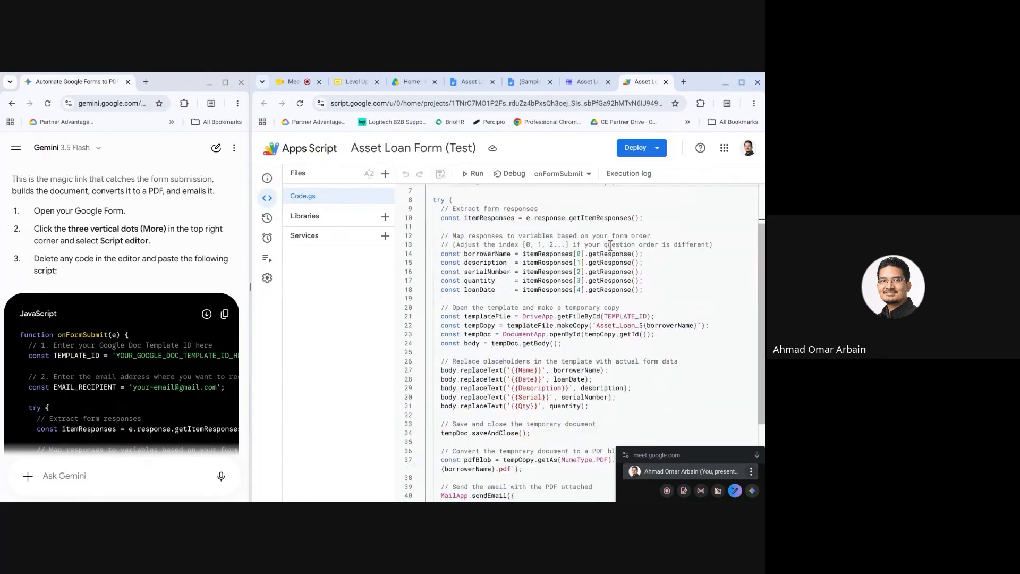
{"action": "scroll", "coordinate": [610, 245], "scroll_direction": "up", "scroll_amount": 5}
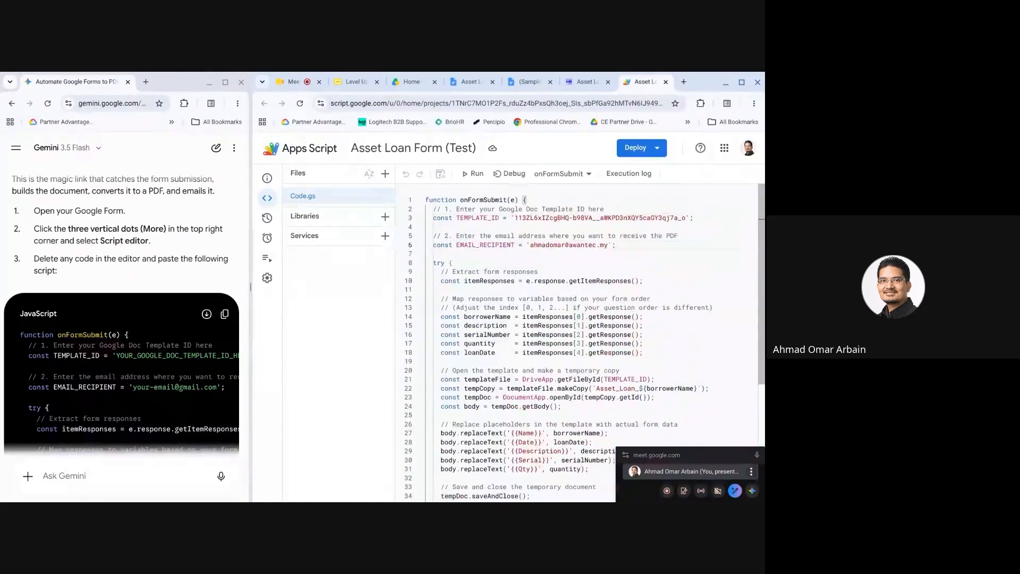
{"action": "scroll", "coordinate": [616, 344], "scroll_direction": "down", "scroll_amount": 5}
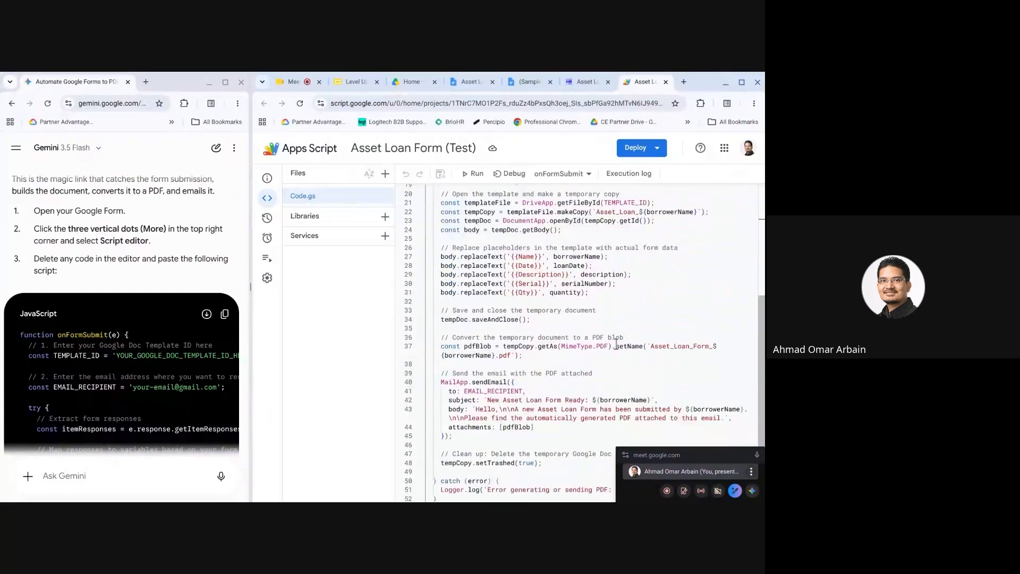
{"action": "scroll", "coordinate": [617, 344], "scroll_direction": "up", "scroll_amount": 5}
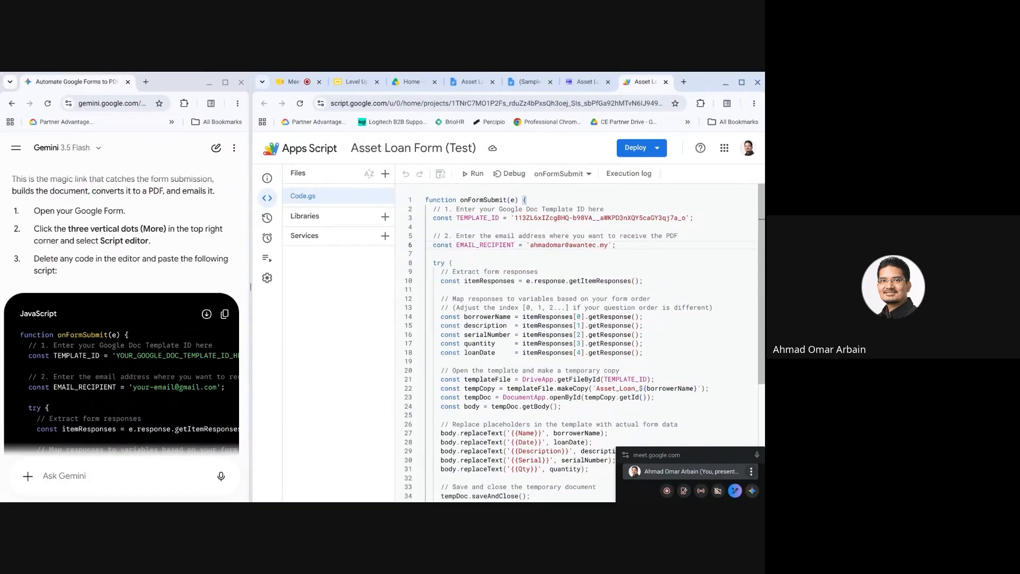
Widen the Gemini window and compare the opening lines of its script with the code in Code.gs.
{"action": "left_click_drag", "start_coordinate": [250, 360], "coordinate": [298, 366]}
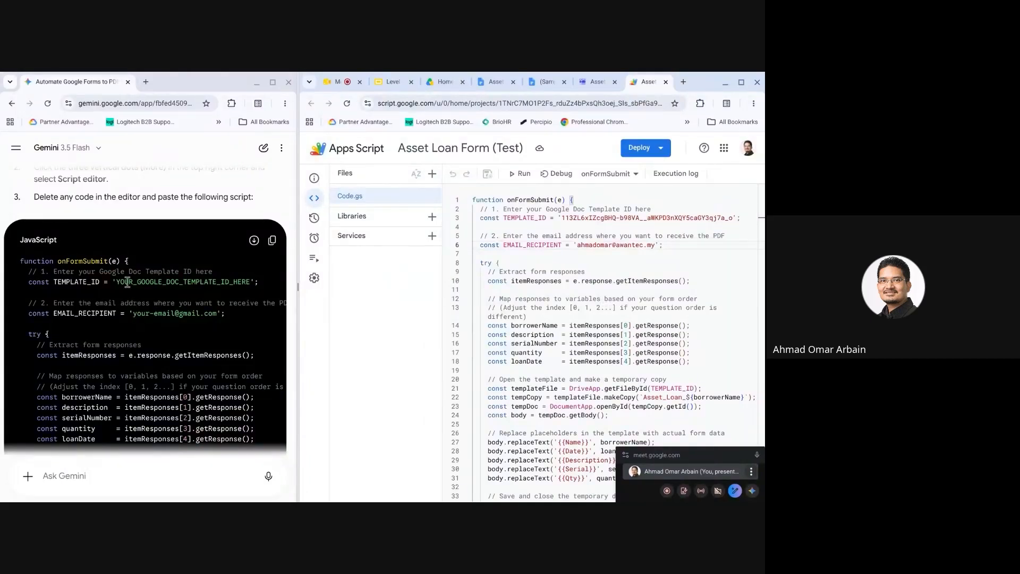
{"action": "scroll", "coordinate": [123, 276], "scroll_direction": "down", "scroll_amount": 2}
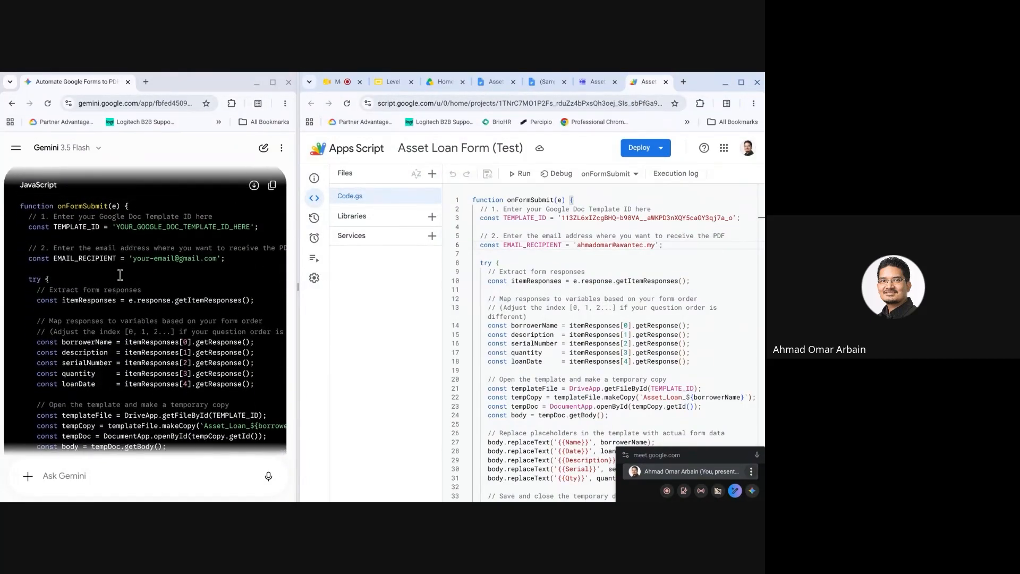
{"action": "scroll", "coordinate": [120, 274], "scroll_direction": "up", "scroll_amount": 1}
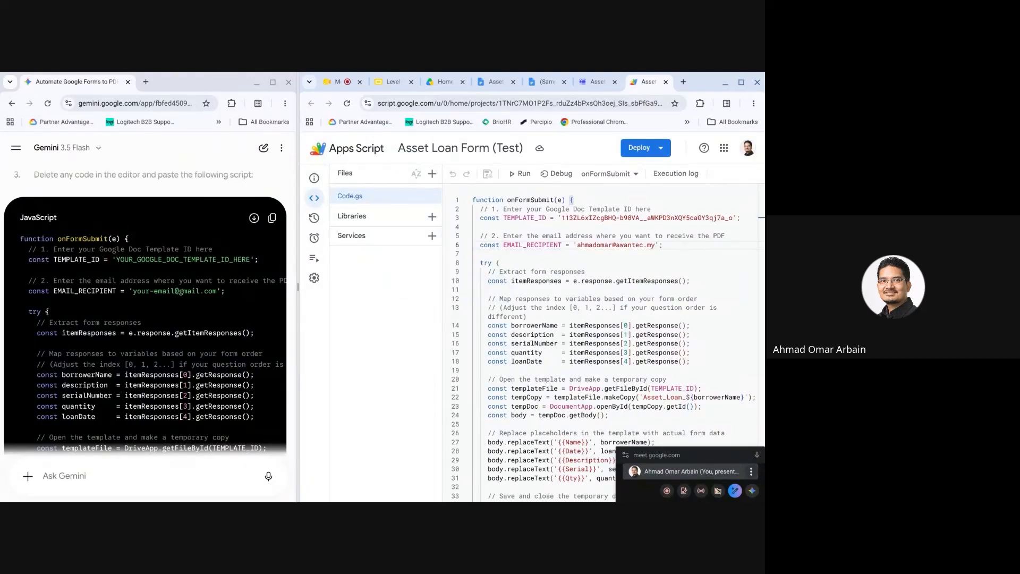
{"action": "scroll", "coordinate": [121, 274], "scroll_direction": "down", "scroll_amount": 4}
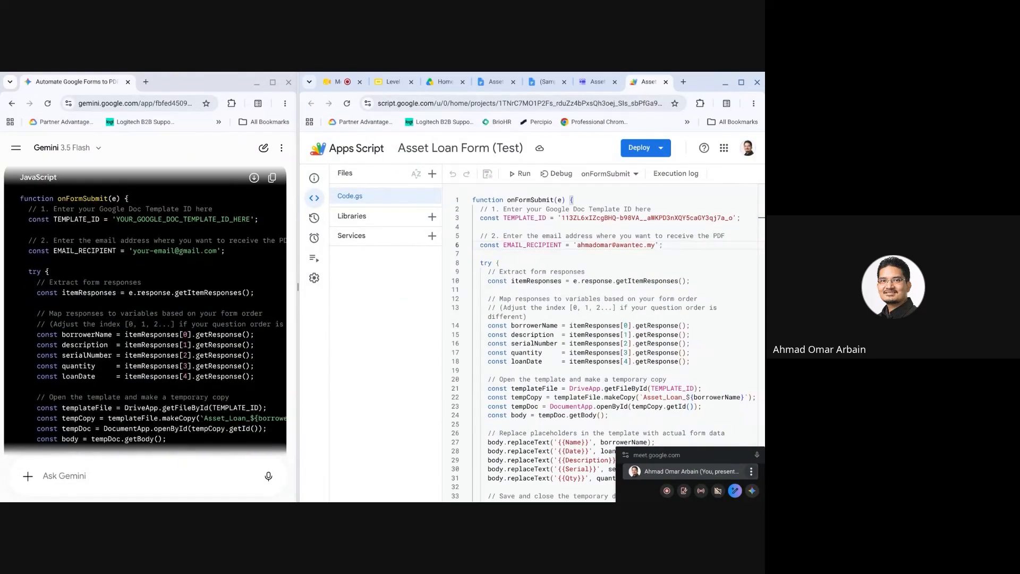
{"action": "scroll", "coordinate": [120, 275], "scroll_direction": "up", "scroll_amount": 5}
{"action": "scroll", "coordinate": [120, 275], "scroll_direction": "up", "scroll_amount": 1}
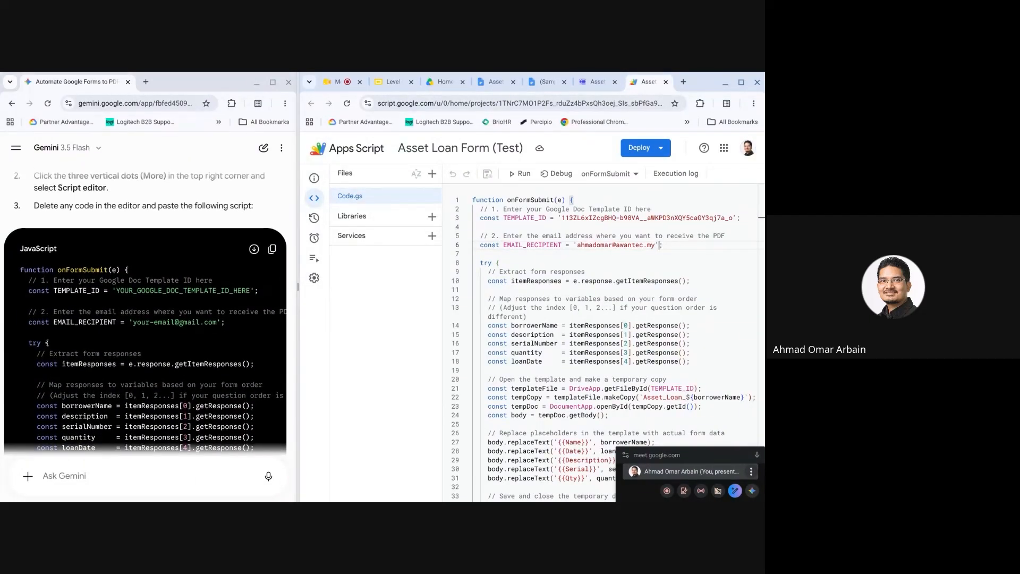
{"action": "scroll", "coordinate": [120, 274], "scroll_direction": "down", "scroll_amount": 1}
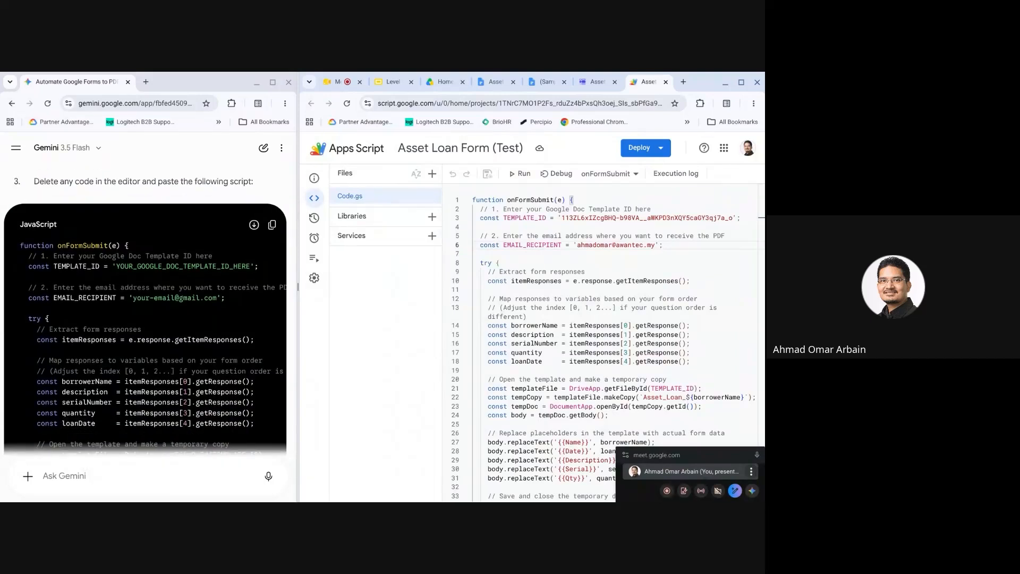
{"action": "scroll", "coordinate": [145, 319], "scroll_direction": "up", "scroll_amount": 1}
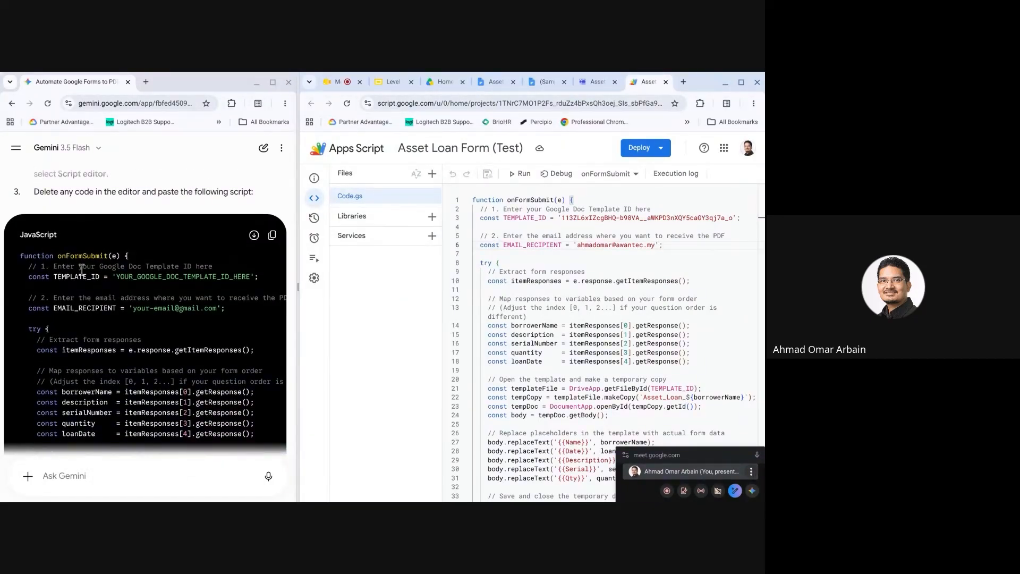
Highlight the template ID and e-mail recipient placeholders in Gemini's script and review the corresponding lines in Code.gs.
{"action": "left_click_drag", "start_coordinate": [116, 277], "coordinate": [251, 286]}
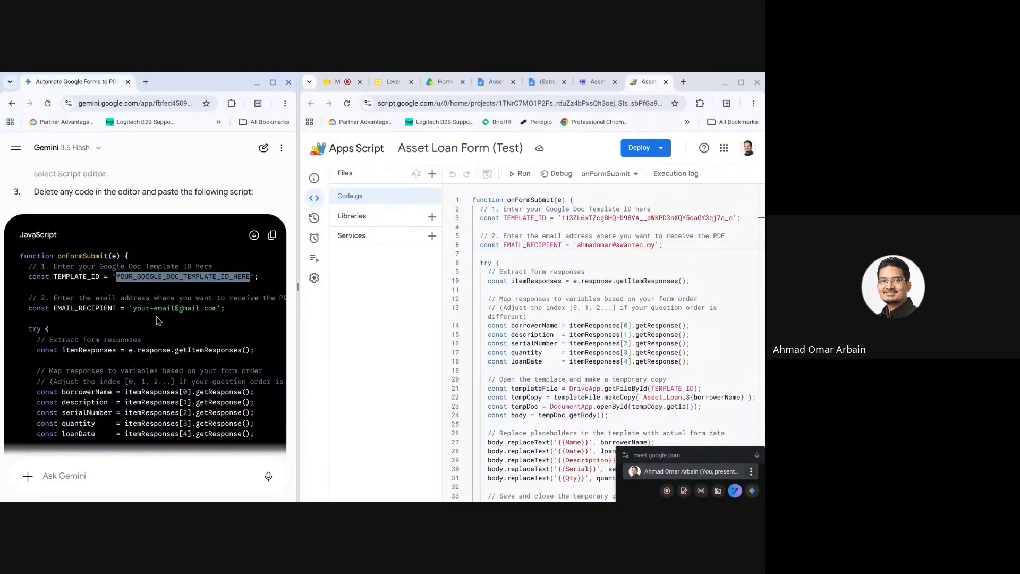
{"action": "left_click", "coordinate": [139, 312]}
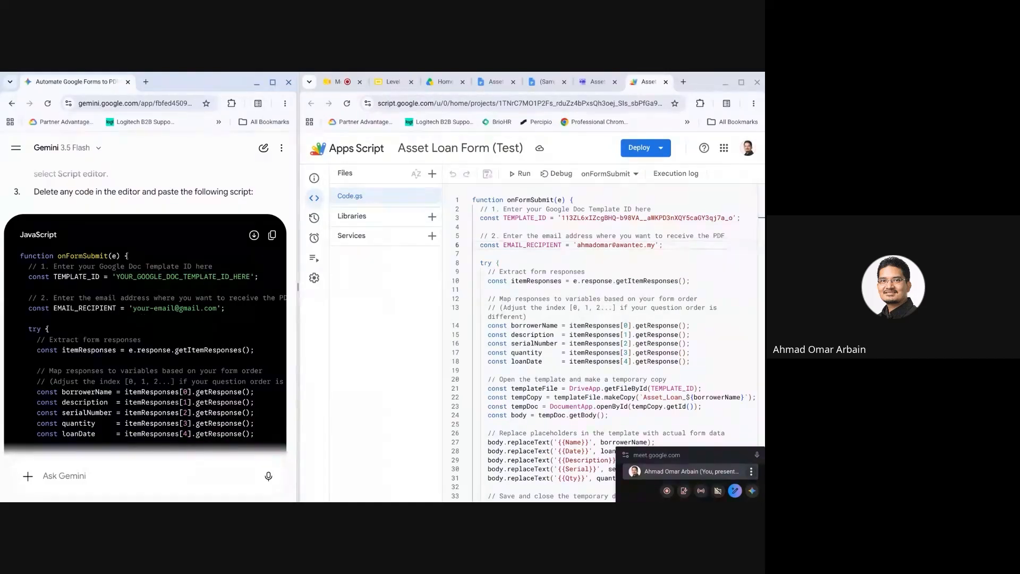
{"action": "left_click_drag", "start_coordinate": [133, 308], "coordinate": [207, 313]}
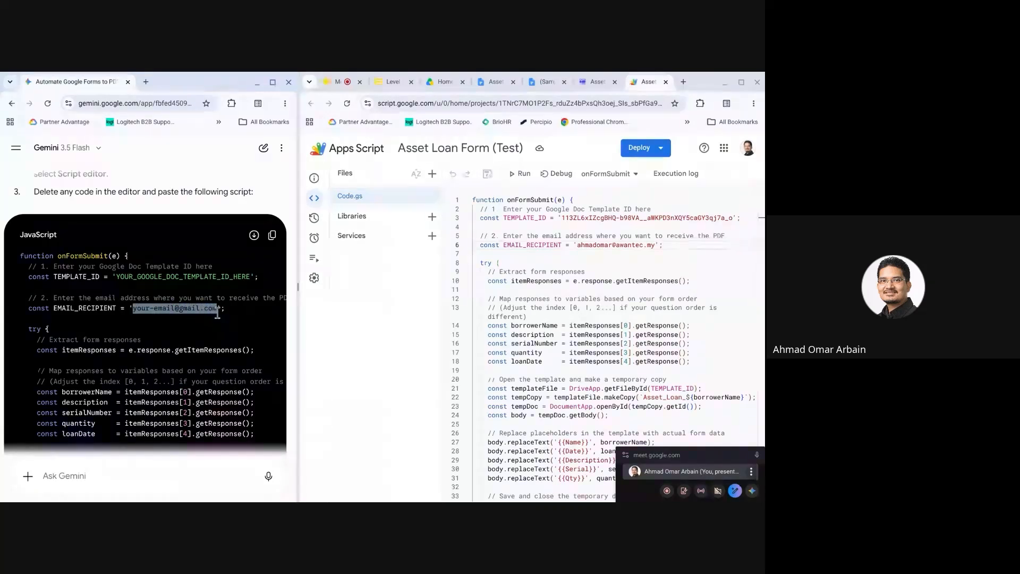
{"action": "left_click", "coordinate": [206, 330]}
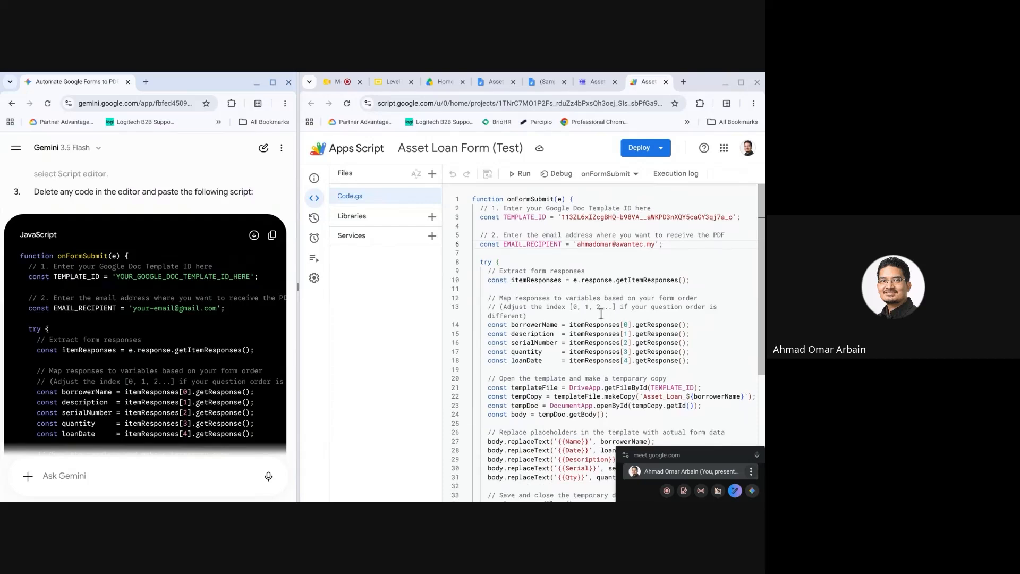
{"action": "scroll", "coordinate": [601, 313], "scroll_direction": "down", "scroll_amount": 5}
{"action": "scroll", "coordinate": [601, 314], "scroll_direction": "up", "scroll_amount": 5}
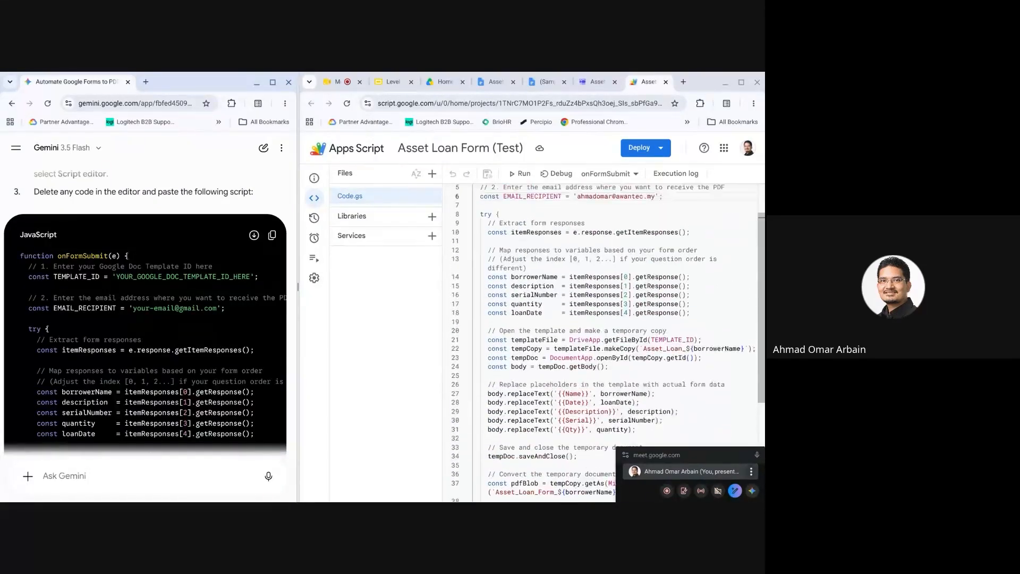
{"action": "scroll", "coordinate": [608, 341], "scroll_direction": "down", "scroll_amount": 1}
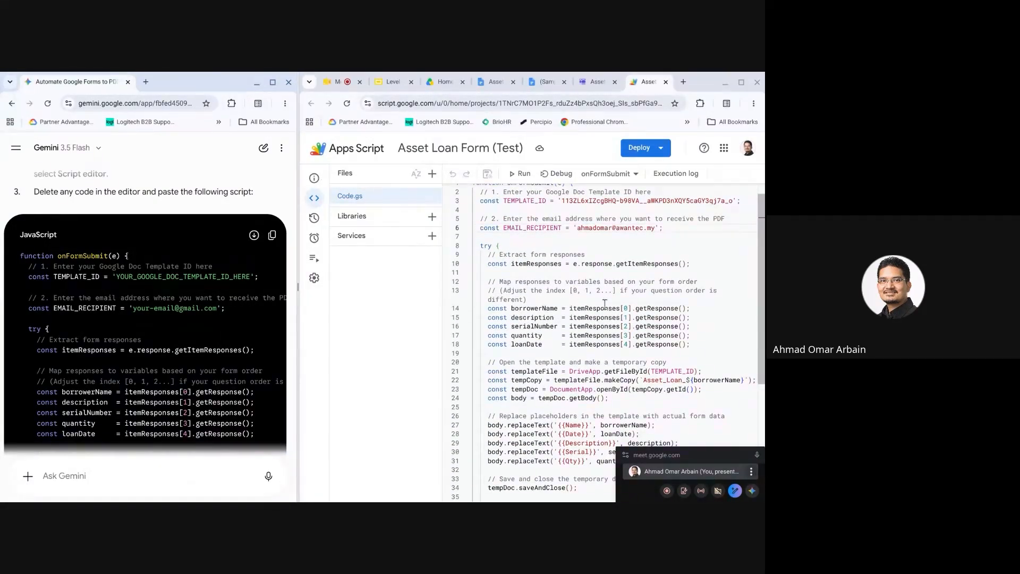
{"action": "scroll", "coordinate": [603, 291], "scroll_direction": "up", "scroll_amount": 1}
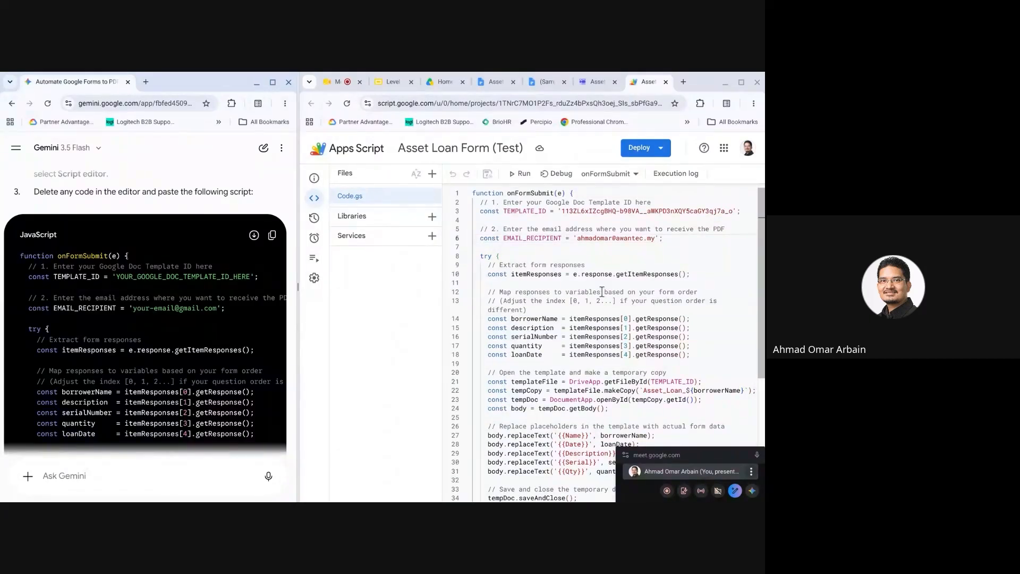
{"action": "scroll", "coordinate": [602, 292], "scroll_direction": "up", "scroll_amount": 1}
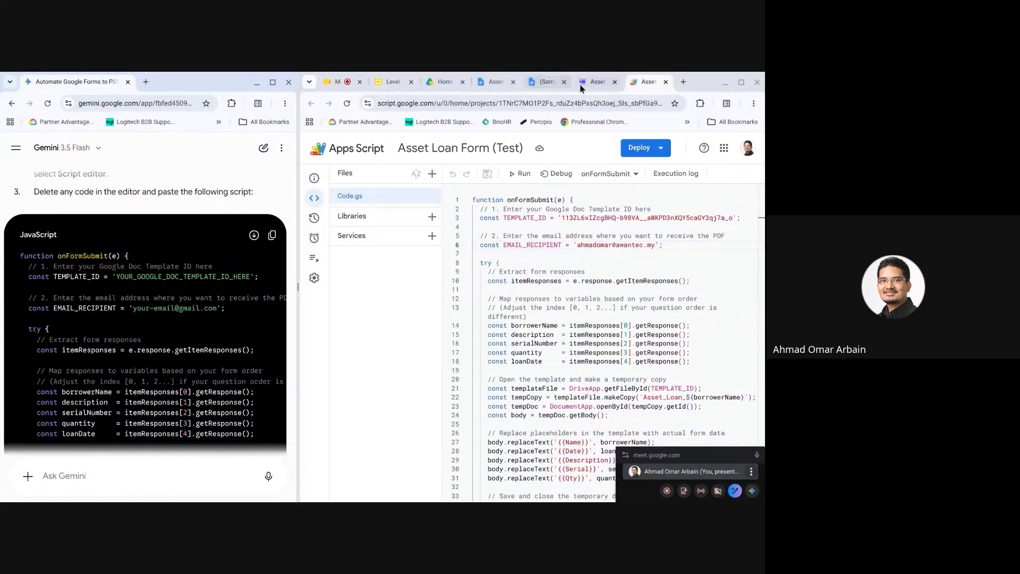
Show the Asset Loan Form Template in a maximized window and select the File ID between /d/ and /edit in its URL.
{"action": "left_click", "coordinate": [494, 84]}
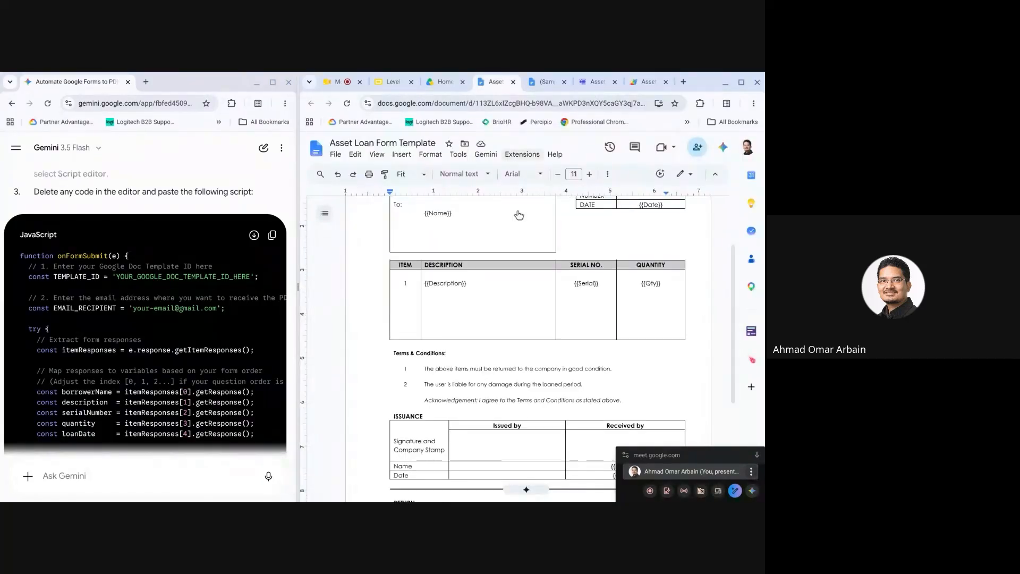
{"action": "scroll", "coordinate": [549, 310], "scroll_direction": "up", "scroll_amount": 2}
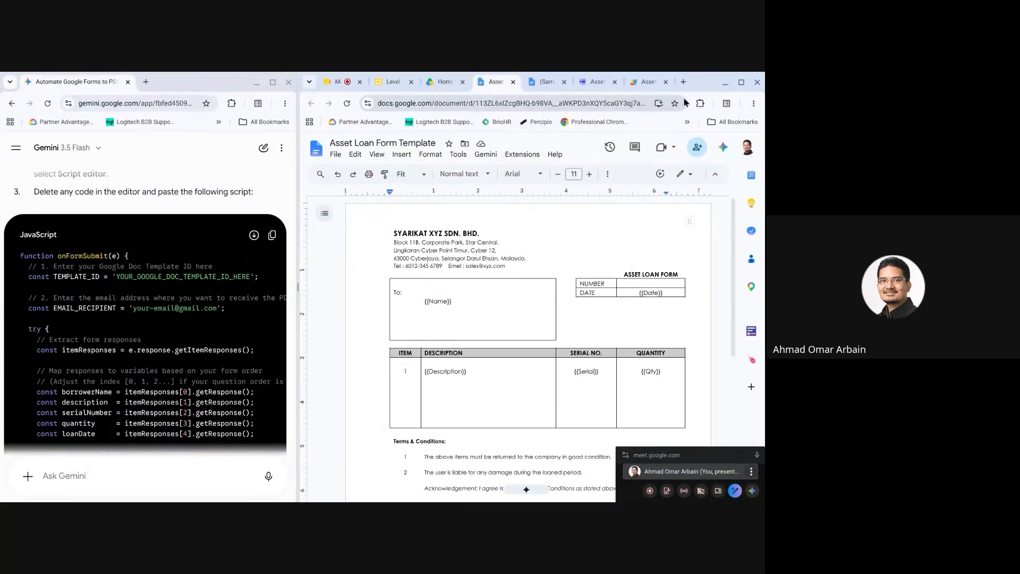
{"action": "left_click", "coordinate": [740, 82]}
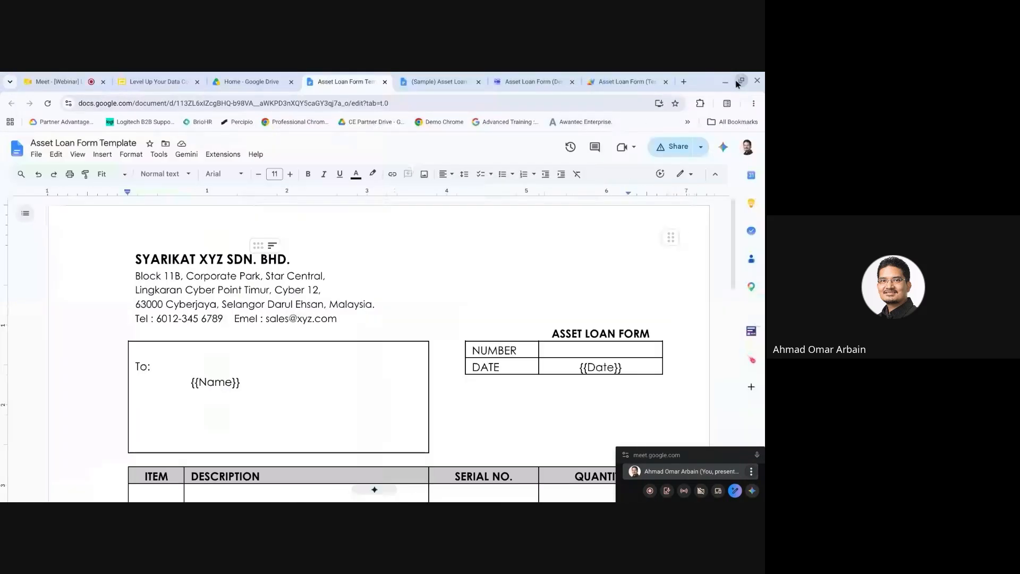
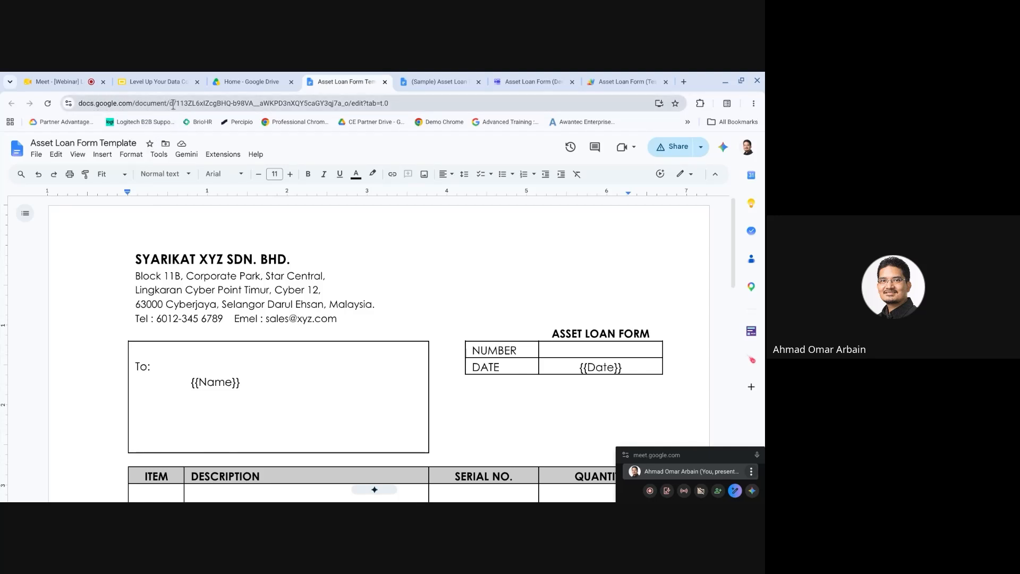
{"action": "left_click_drag", "start_coordinate": [178, 104], "coordinate": [362, 109]}
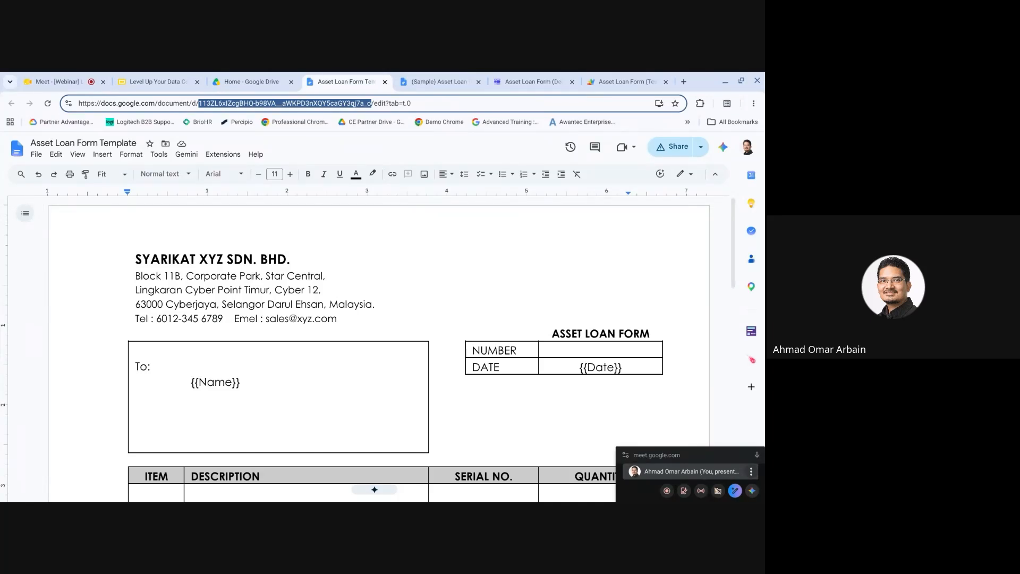
Return to the Apps Script project and highlight the TEMPLATE_ID value to check it against the template's File ID.
{"action": "left_click", "coordinate": [616, 79]}
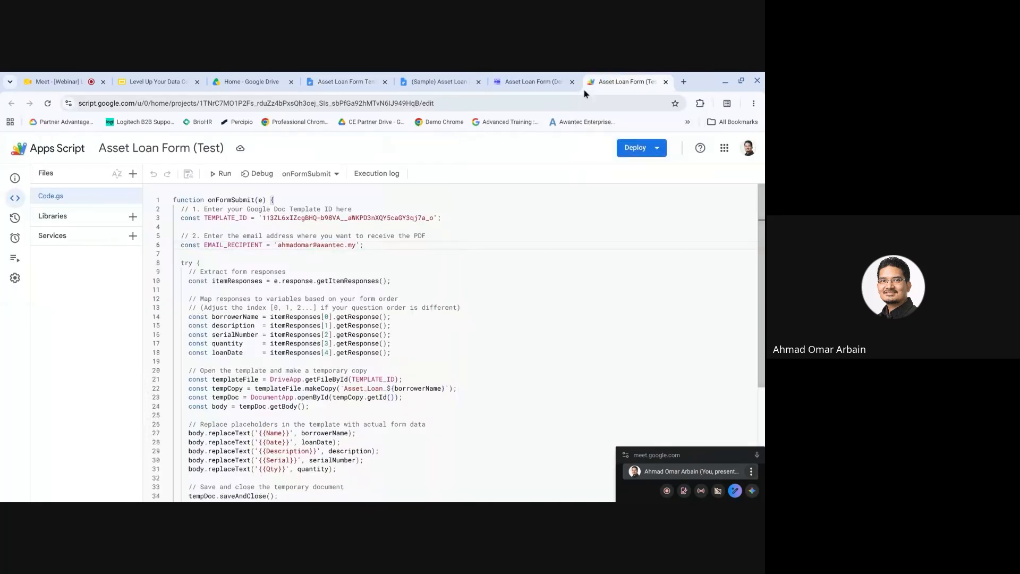
{"action": "scroll", "coordinate": [435, 257], "scroll_direction": "down", "scroll_amount": 3}
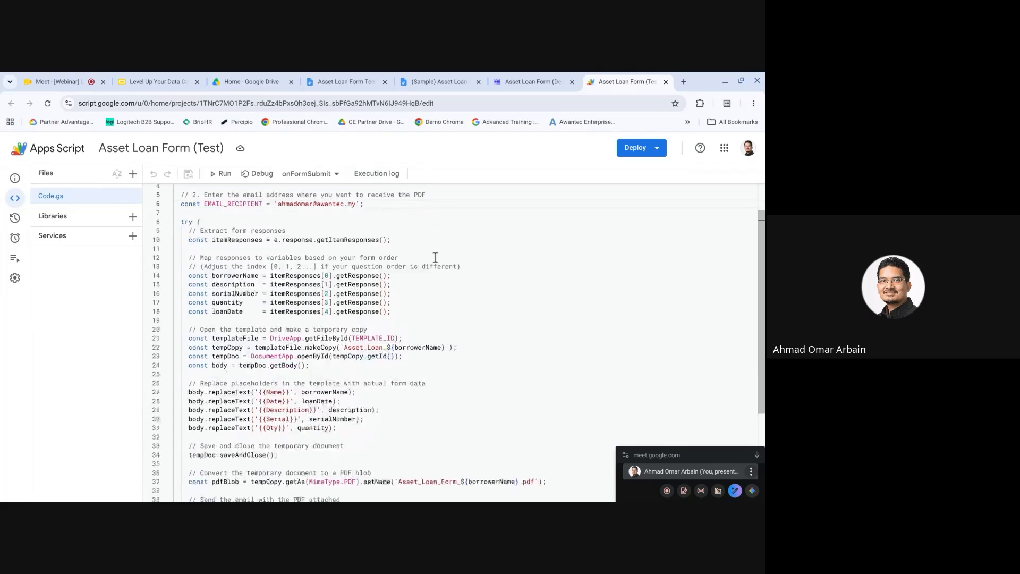
{"action": "scroll", "coordinate": [435, 257], "scroll_direction": "up", "scroll_amount": 3}
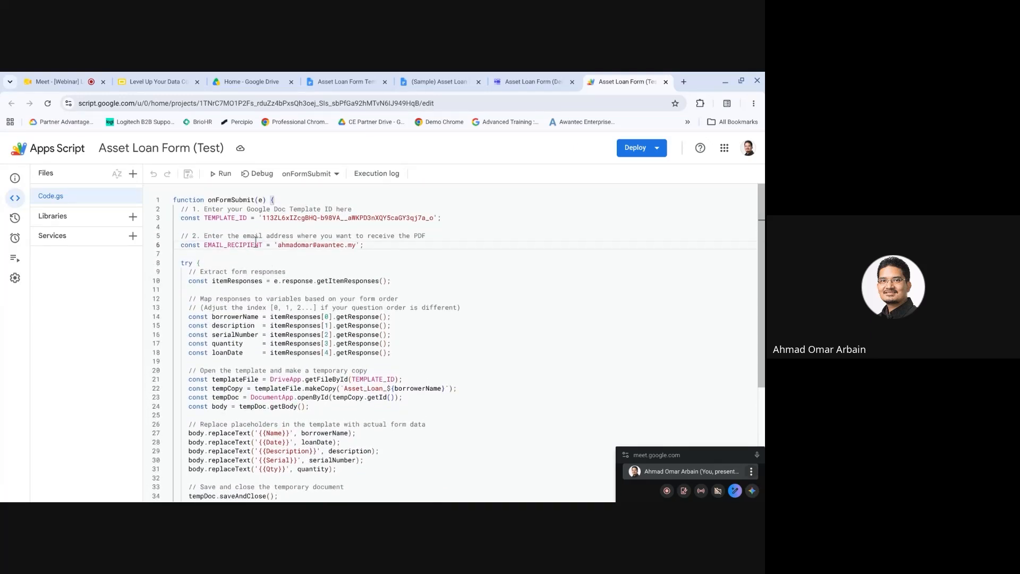
{"action": "left_click_drag", "start_coordinate": [263, 219], "coordinate": [433, 219]}
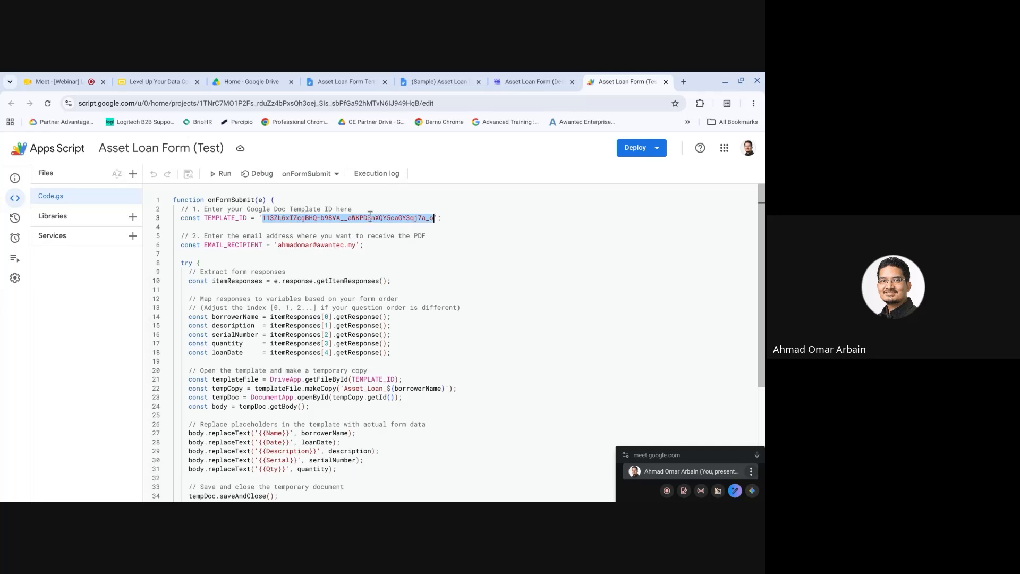
{"action": "left_click", "coordinate": [432, 218]}
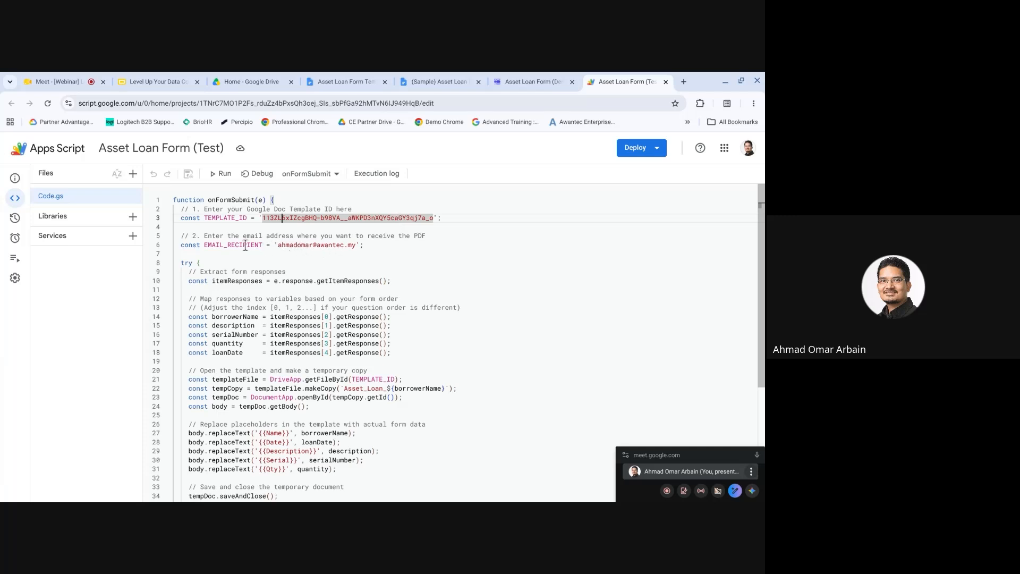
Highlight the EMAIL_RECIPIENT address and examine the script's placeholder replacement, PDF conversion and e-mail sending lines.
{"action": "left_click_drag", "start_coordinate": [279, 248], "coordinate": [356, 248]}
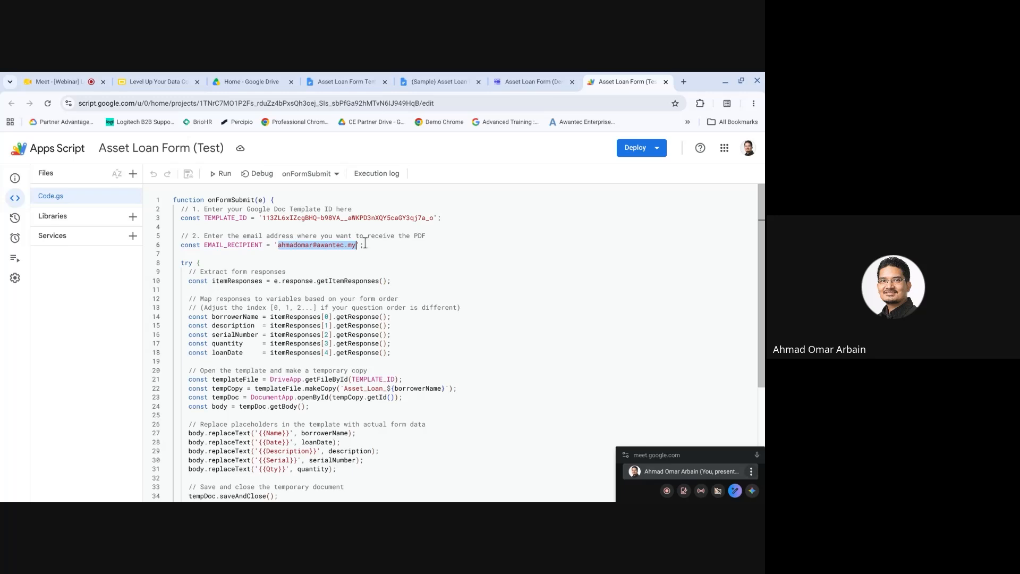
{"action": "left_click", "coordinate": [338, 246]}
{"action": "scroll", "coordinate": [338, 246], "scroll_direction": "down", "scroll_amount": 5}
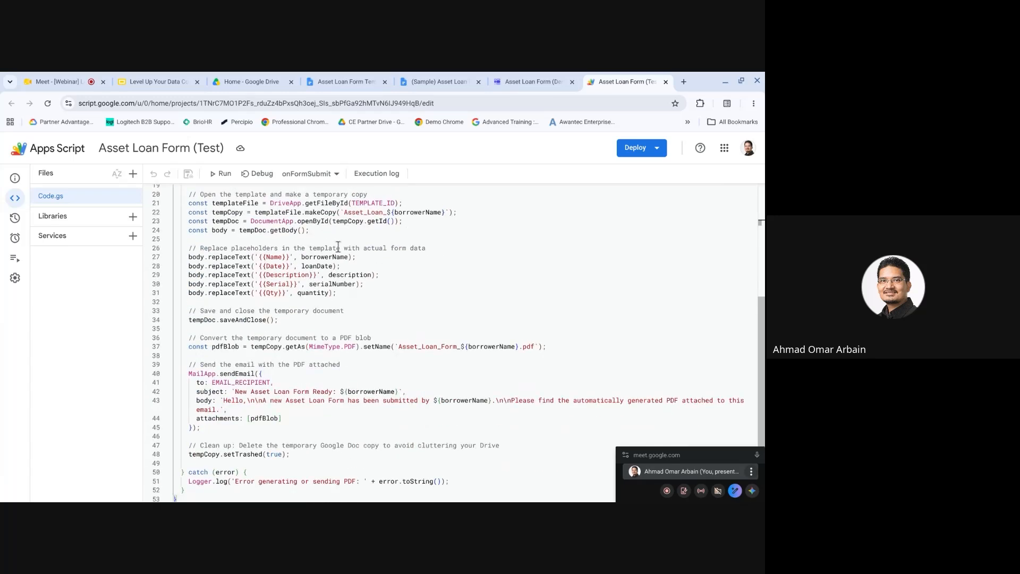
{"action": "scroll", "coordinate": [338, 246], "scroll_direction": "up", "scroll_amount": 3}
{"action": "scroll", "coordinate": [338, 246], "scroll_direction": "up", "scroll_amount": 3}
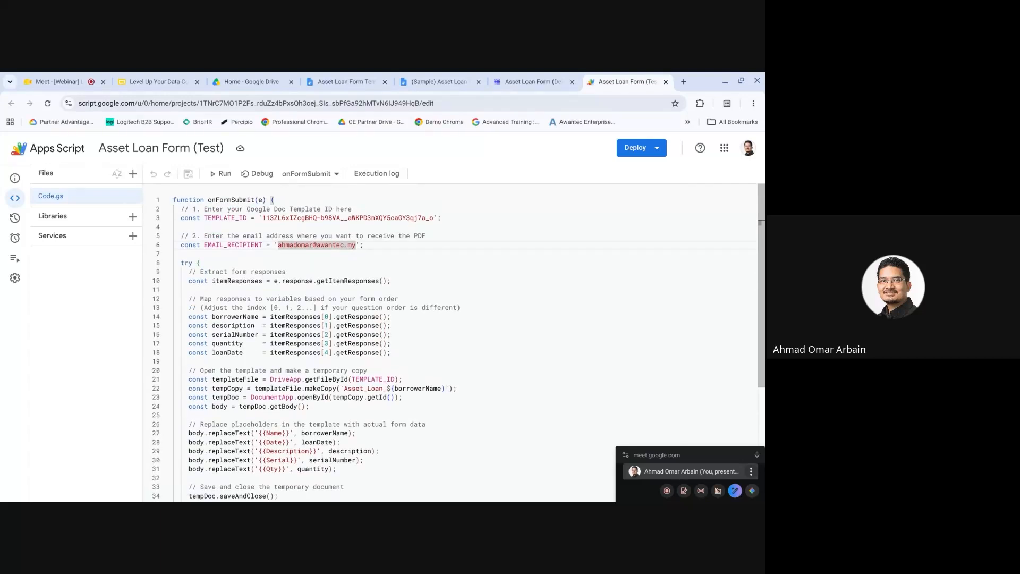
{"action": "left_click", "coordinate": [372, 270]}
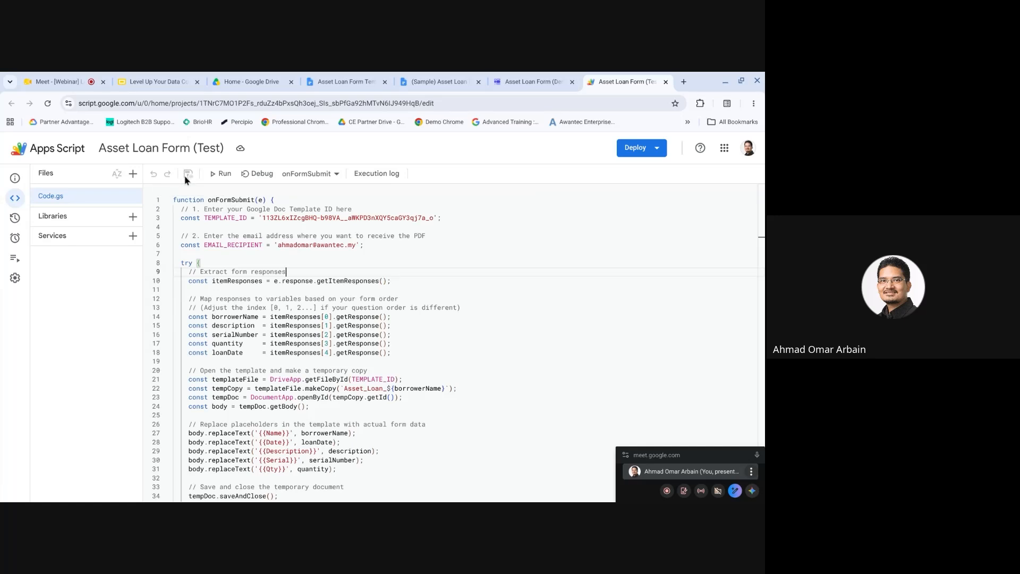
{"action": "left_click", "coordinate": [144, 152]}
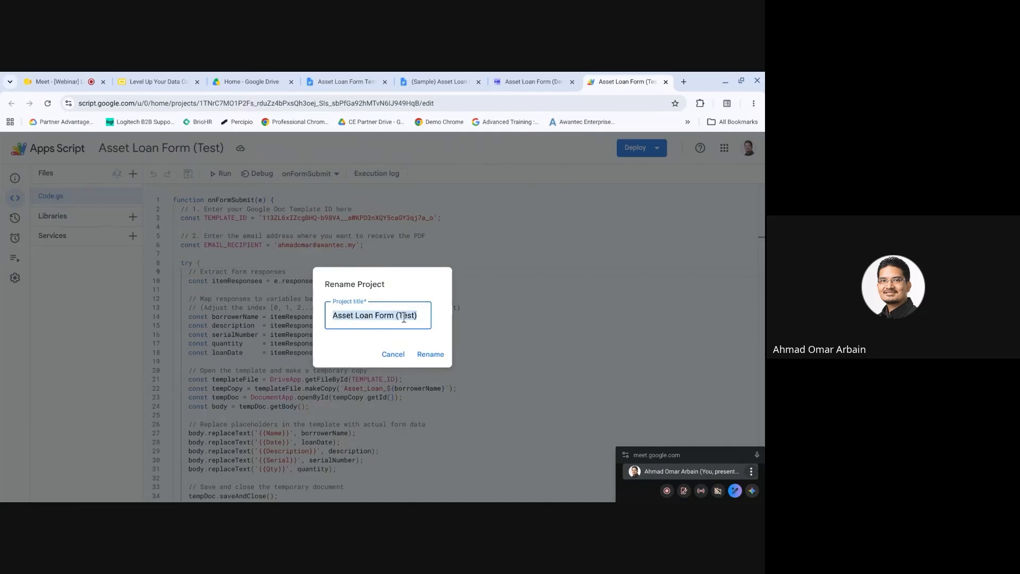
{"action": "left_click", "coordinate": [393, 355]}
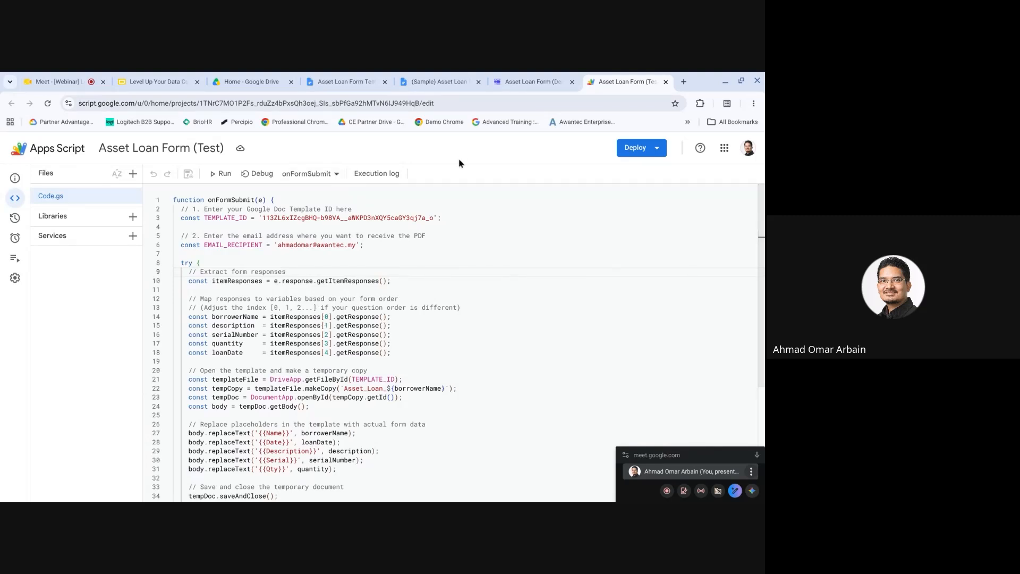
Place Gemini's guide beside the Apps Script project with a wider view and examine its Step 4 instructions for the automation trigger.
{"action": "left_click_drag", "start_coordinate": [694, 91], "coordinate": [764, 110]}
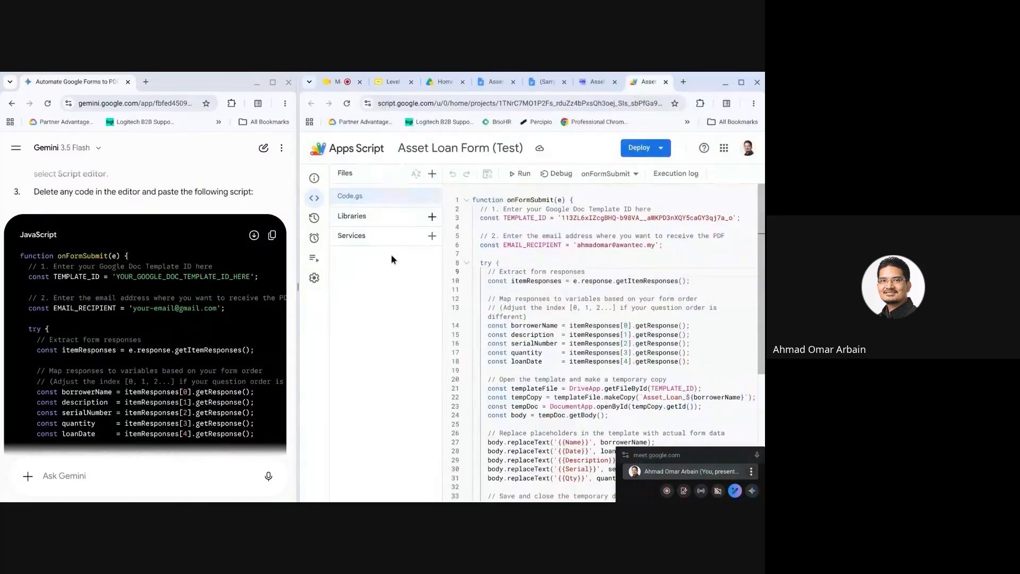
{"action": "left_click_drag", "start_coordinate": [298, 288], "coordinate": [483, 288]}
{"action": "scroll", "coordinate": [386, 295], "scroll_direction": "down", "scroll_amount": 3}
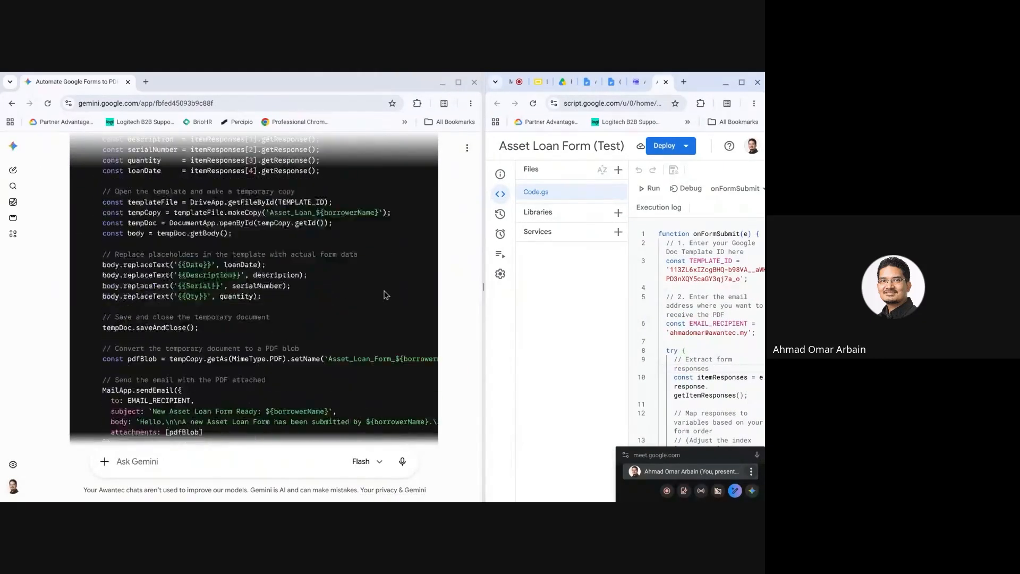
{"action": "scroll", "coordinate": [387, 295], "scroll_direction": "down", "scroll_amount": 5}
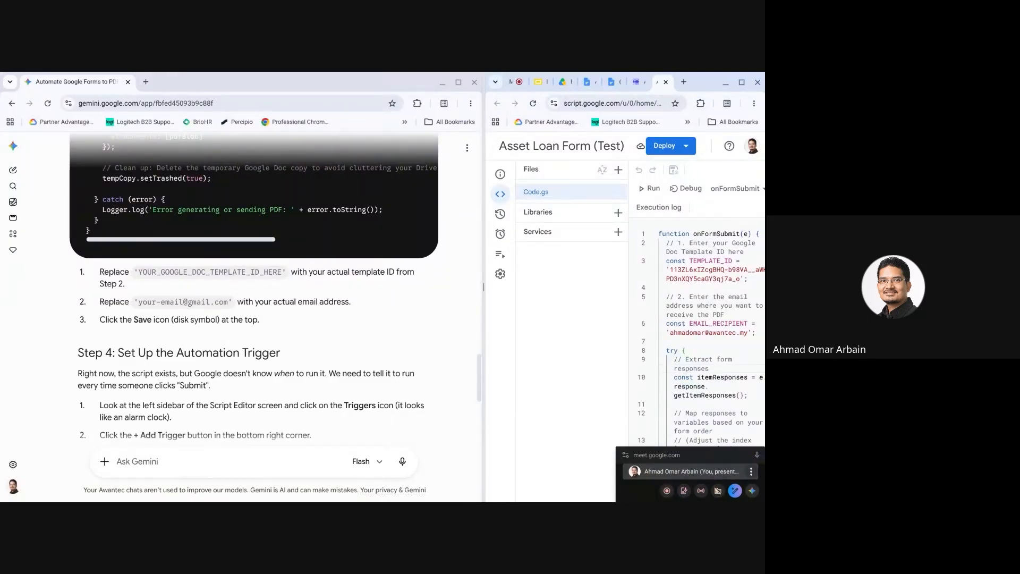
{"action": "scroll", "coordinate": [221, 355], "scroll_direction": "down", "scroll_amount": 3}
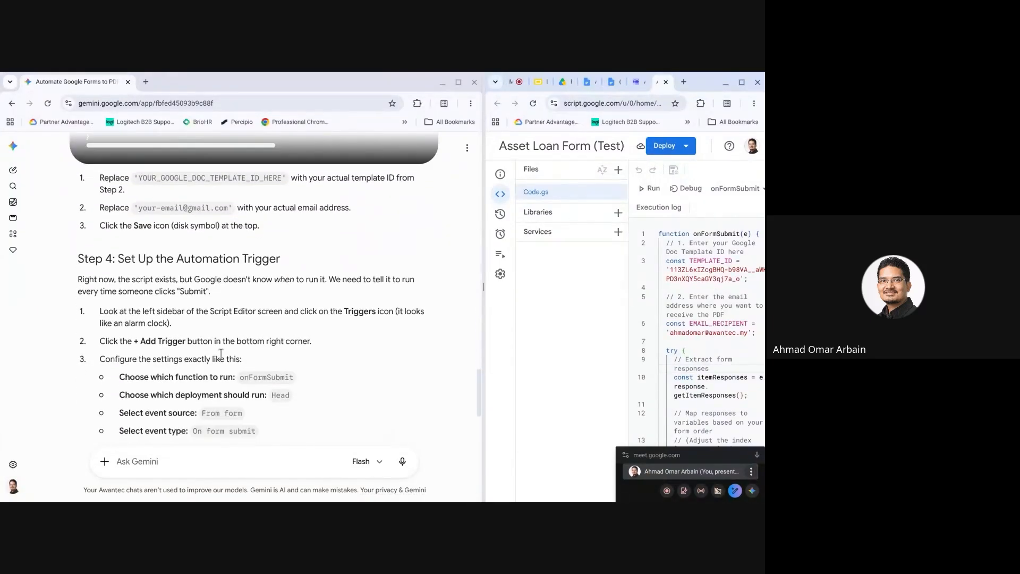
{"action": "scroll", "coordinate": [221, 354], "scroll_direction": "down", "scroll_amount": 1}
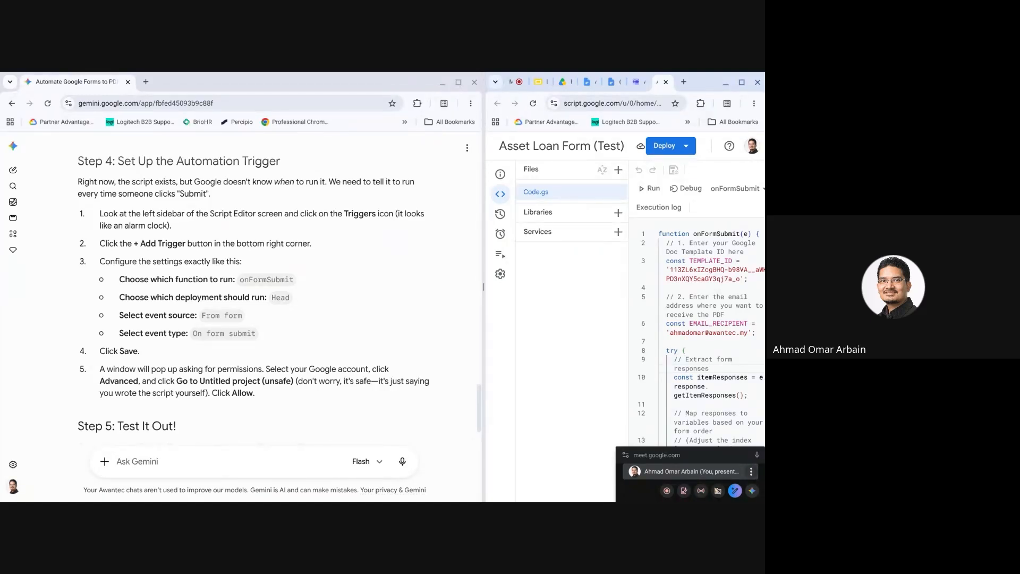
{"action": "scroll", "coordinate": [208, 340], "scroll_direction": "up", "scroll_amount": 1}
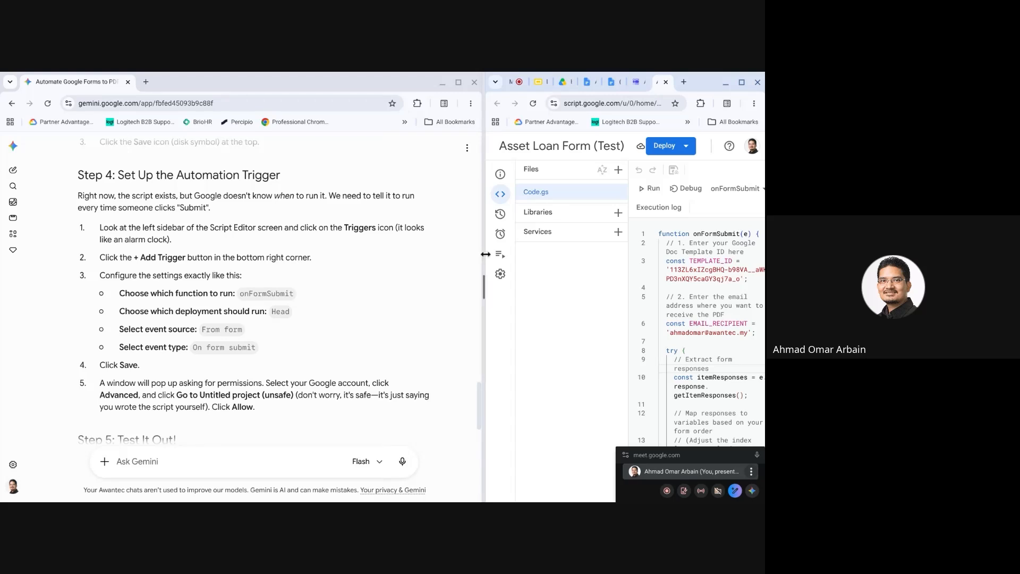
Give the Apps Script window more room beside Gemini's Step 4 and show the project's triggers.
{"action": "left_click_drag", "start_coordinate": [485, 254], "coordinate": [249, 264]}
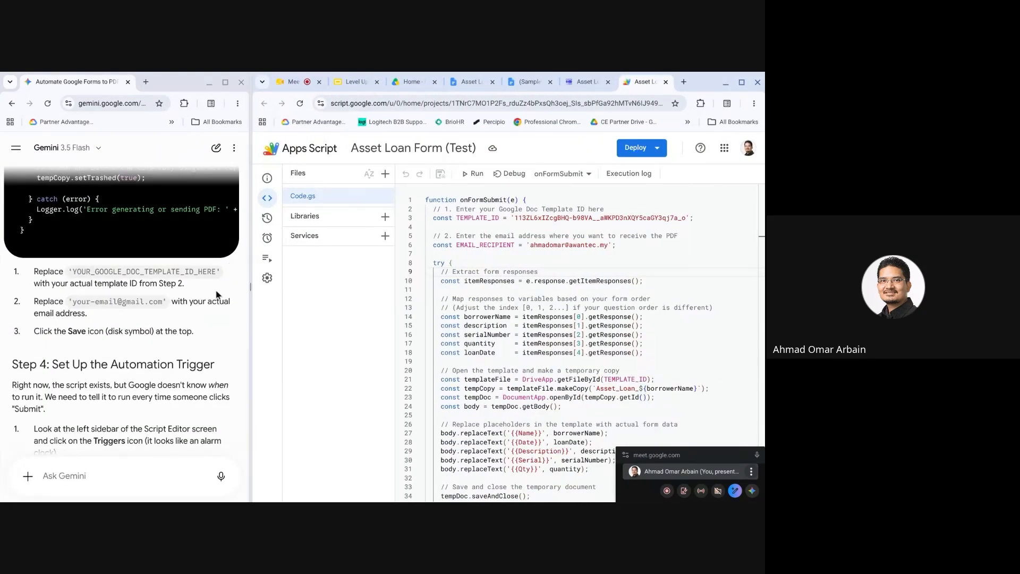
{"action": "scroll", "coordinate": [217, 294], "scroll_direction": "down", "scroll_amount": 3}
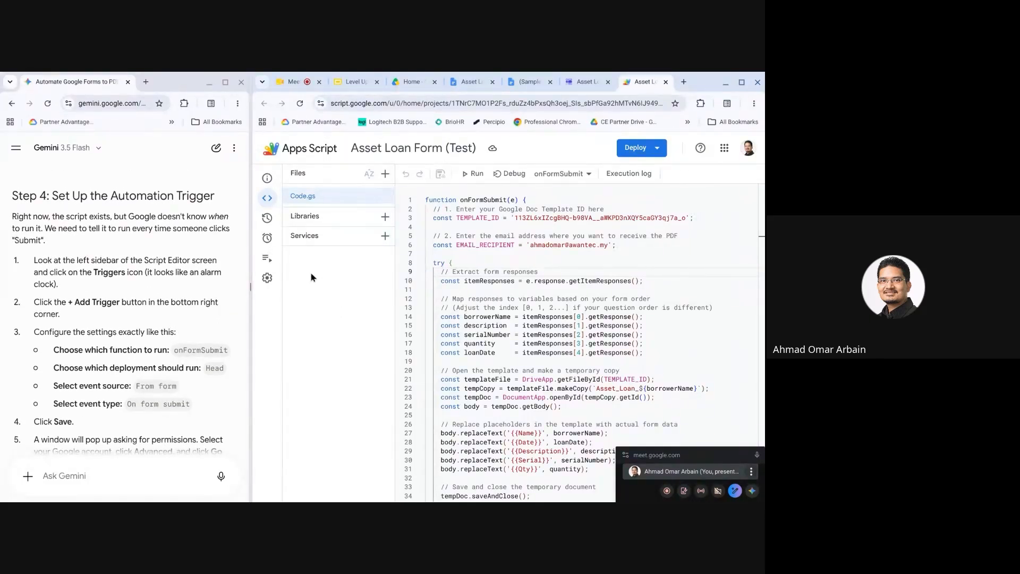
{"action": "mouse_move", "coordinate": [267, 194]}
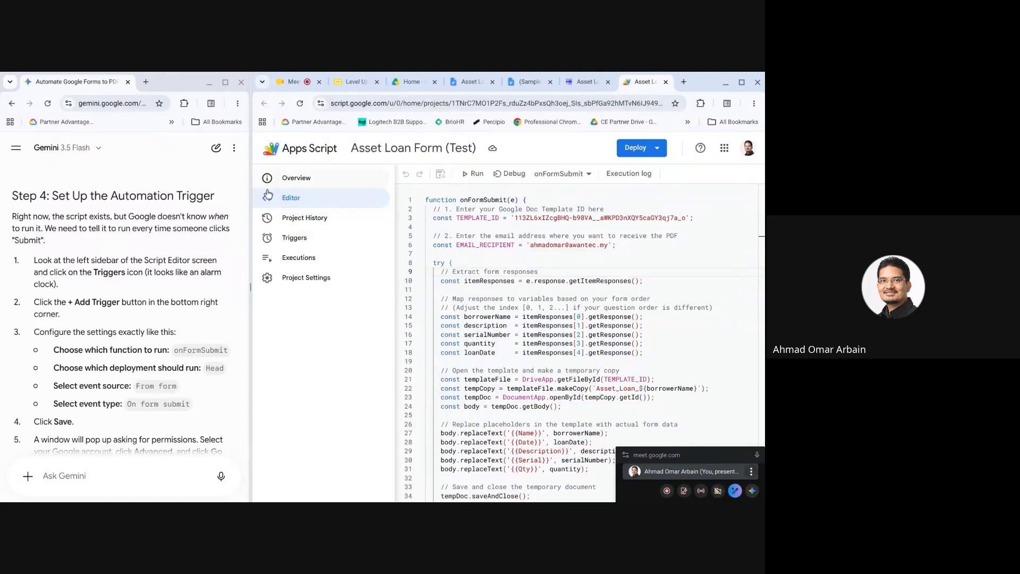
{"action": "left_click", "coordinate": [295, 246]}
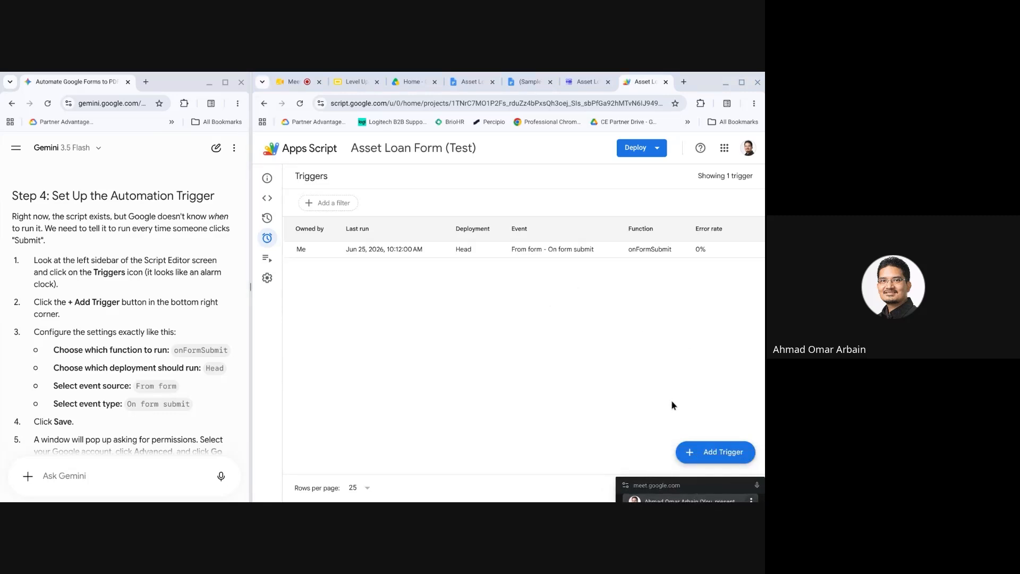
Set up a new trigger with function onFormSubmit, deployment Head, event source From form and event type On form submit.
{"action": "left_click", "coordinate": [705, 451]}
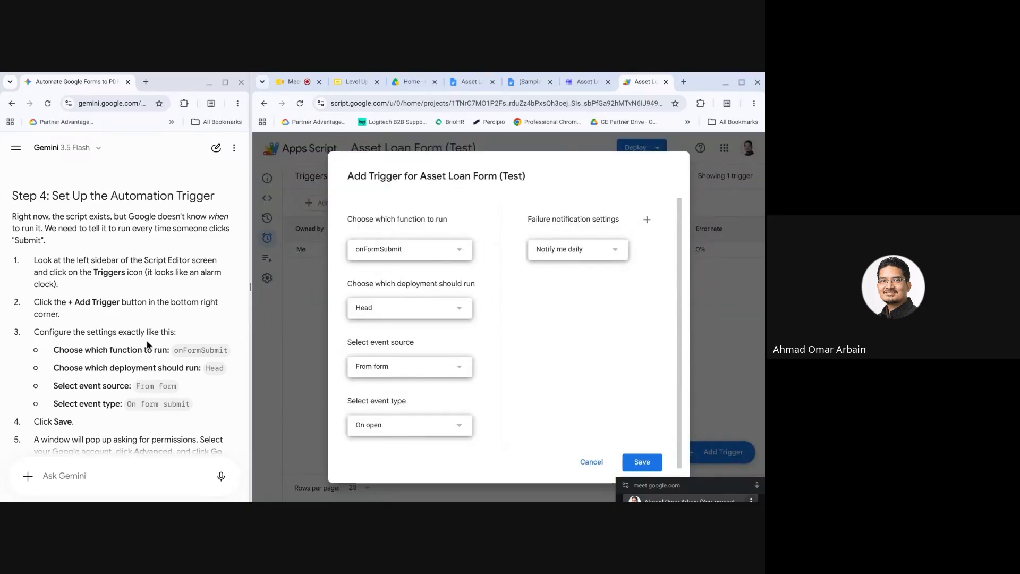
{"action": "scroll", "coordinate": [118, 345], "scroll_direction": "down", "scroll_amount": 1}
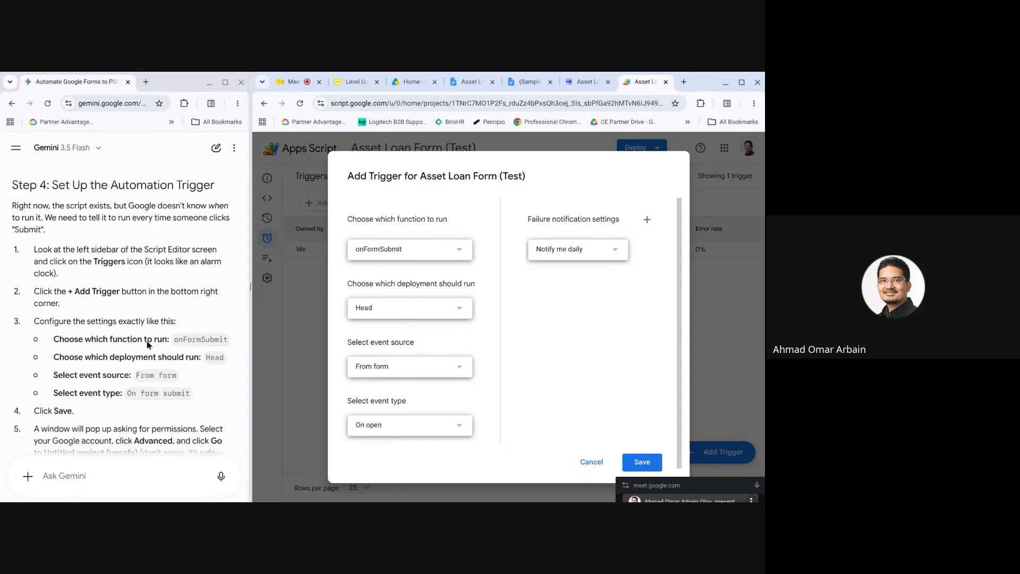
{"action": "left_click", "coordinate": [389, 259]}
{"action": "left_click", "coordinate": [389, 257]}
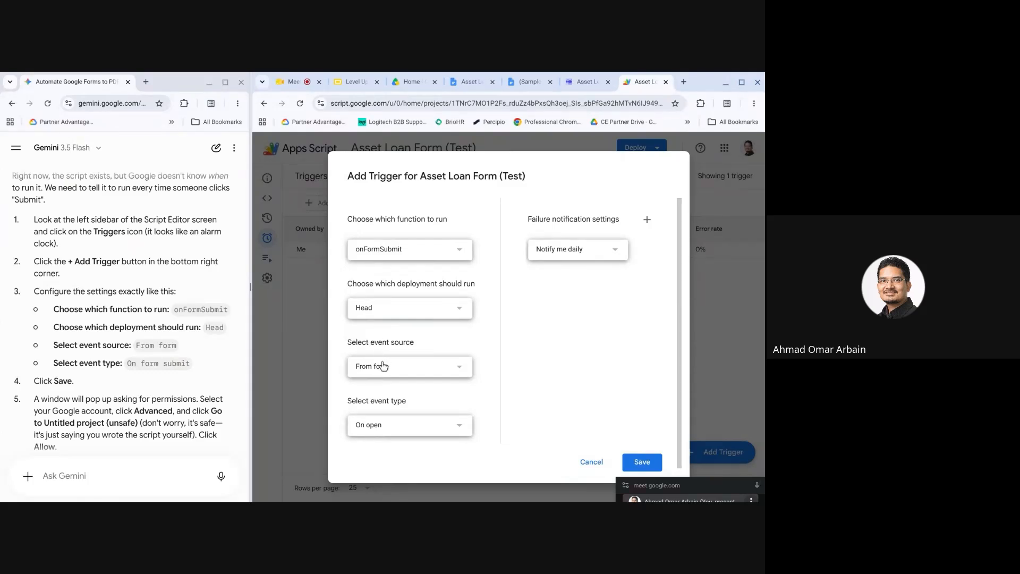
{"action": "left_click", "coordinate": [419, 313]}
{"action": "left_click", "coordinate": [418, 313]}
{"action": "left_click", "coordinate": [410, 366]}
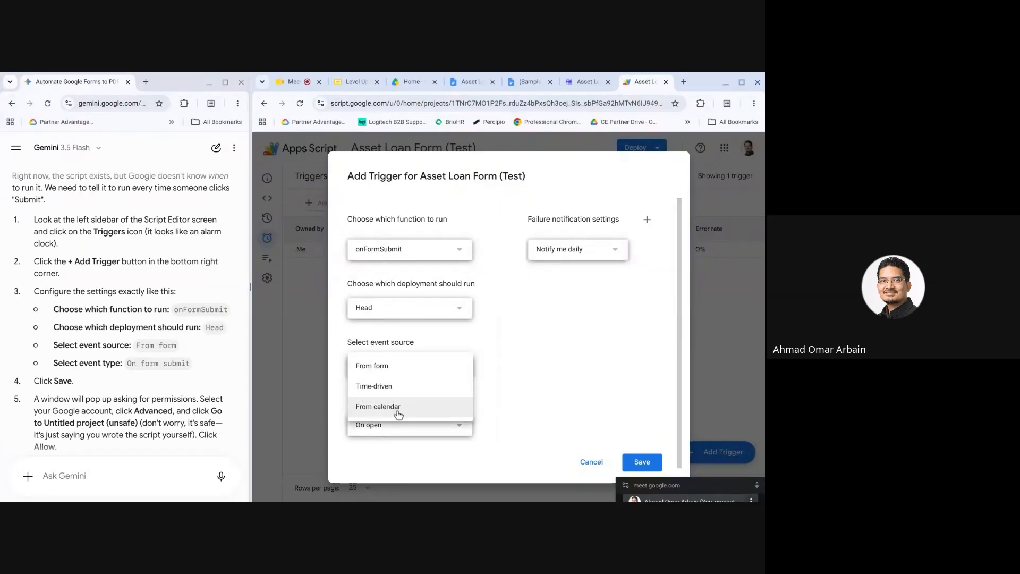
{"action": "left_click", "coordinate": [394, 367]}
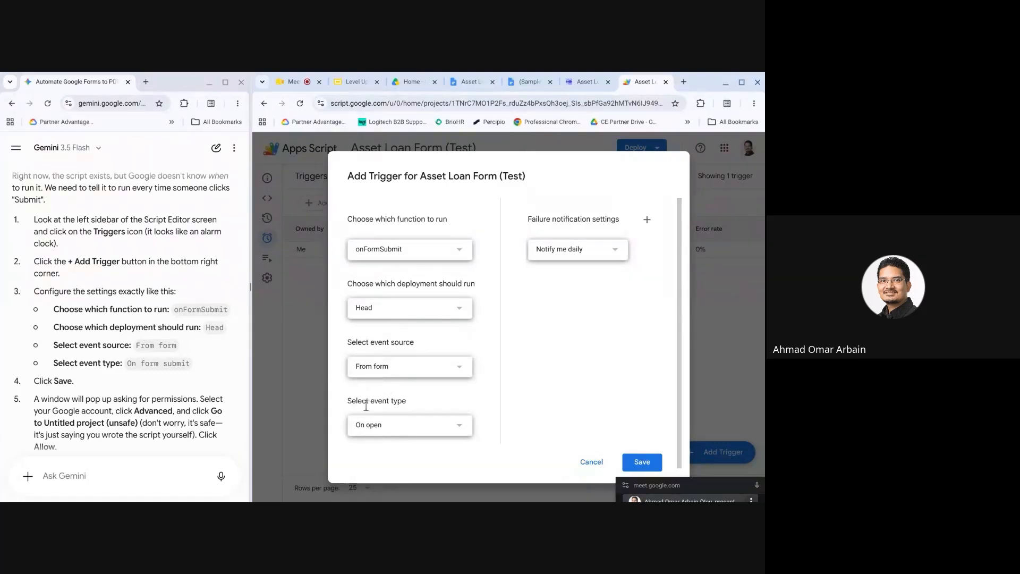
{"action": "left_click", "coordinate": [384, 423]}
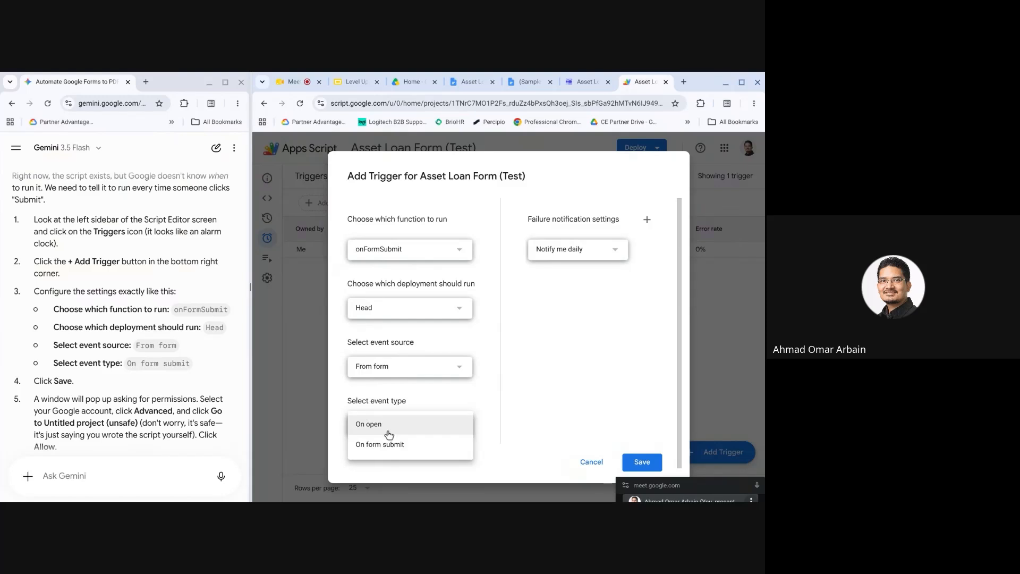
{"action": "left_click", "coordinate": [387, 446]}
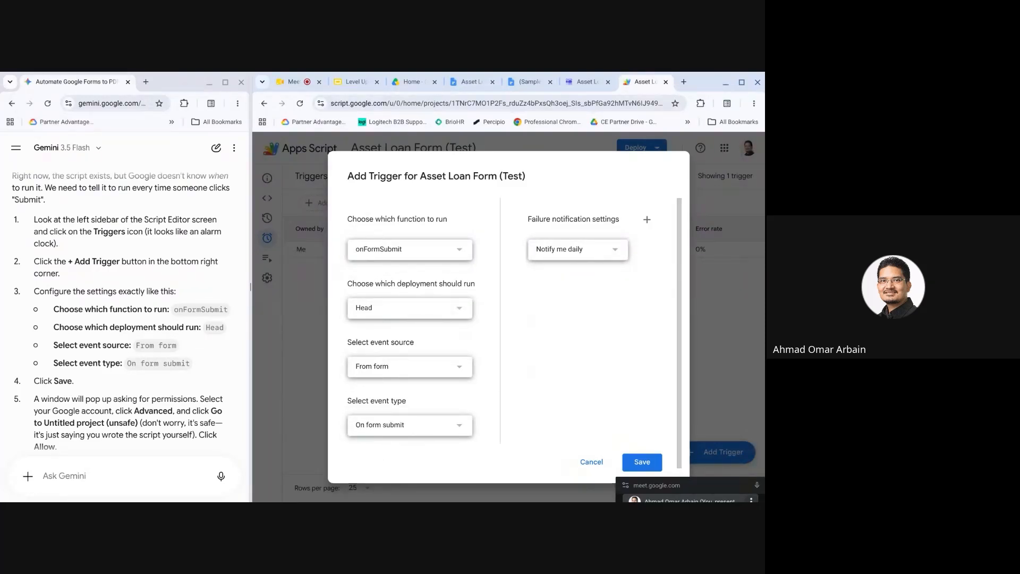
Check the failure notification frequency options and discard the new trigger without saving it.
{"action": "left_click", "coordinate": [603, 260]}
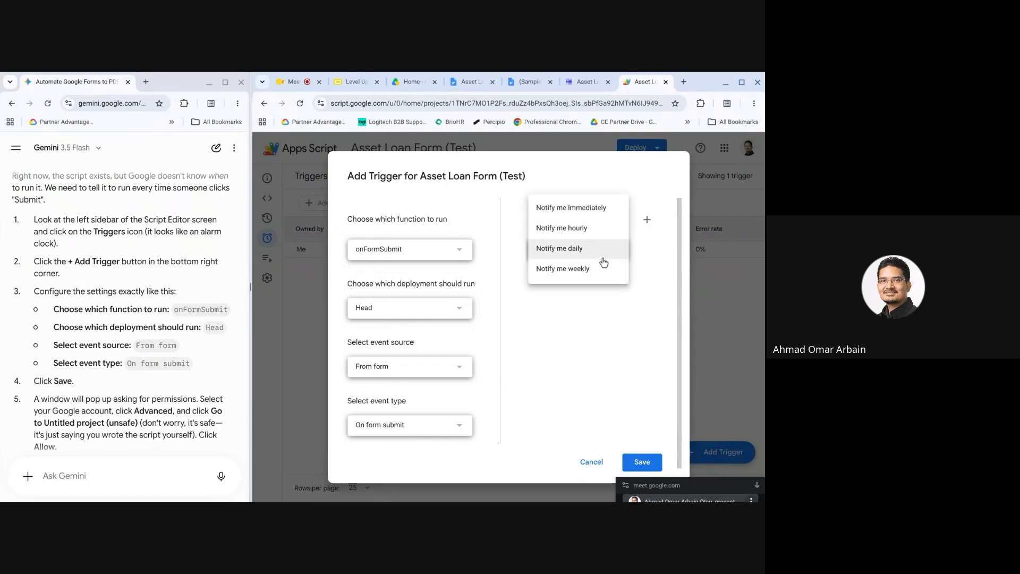
{"action": "left_click", "coordinate": [584, 300]}
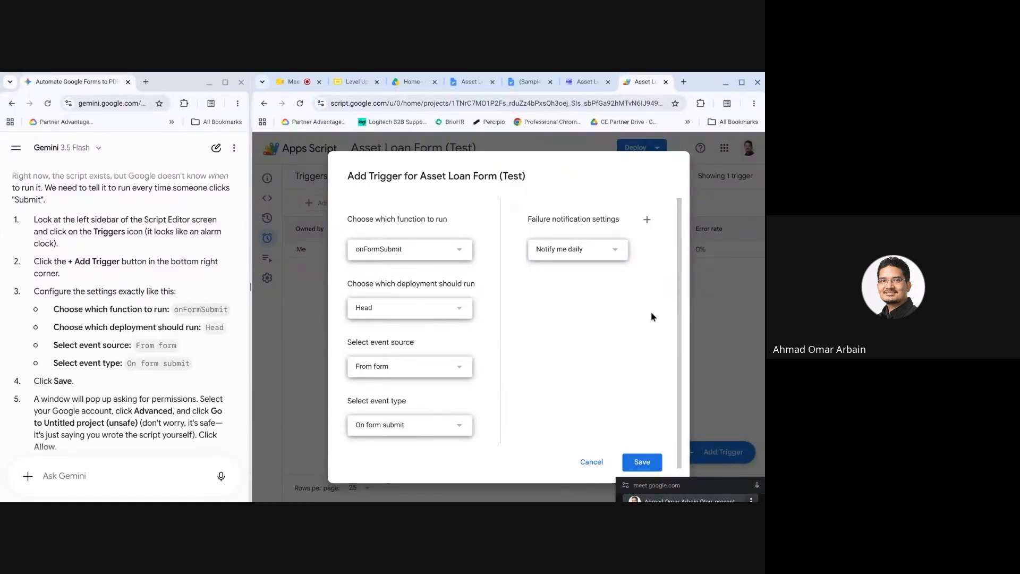
{"action": "left_click", "coordinate": [718, 314]}
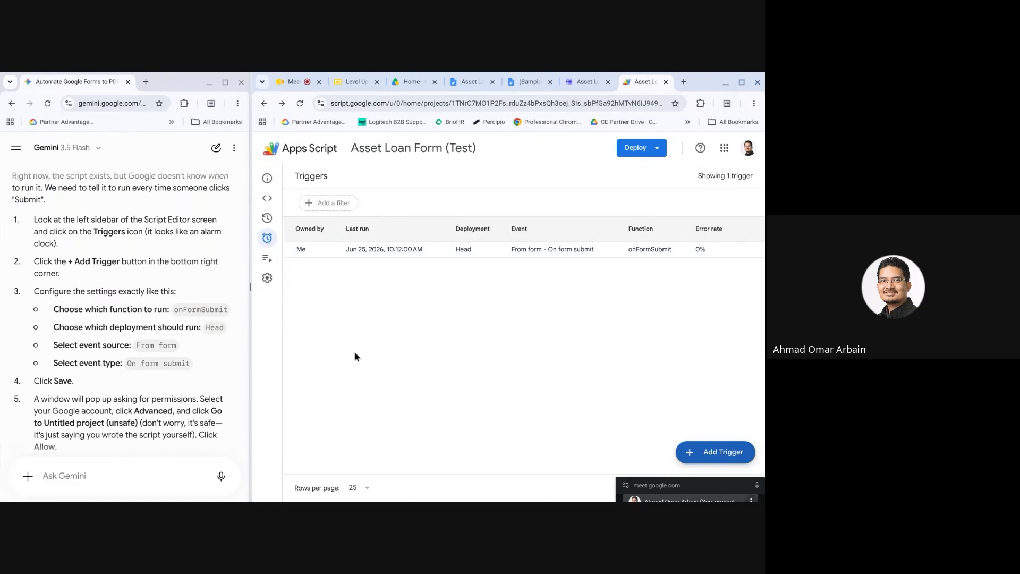
Read Gemini's Step 5 testing instructions and show the Asset Loan Form (Demo) editor in a maximized window.
{"action": "scroll", "coordinate": [170, 333], "scroll_direction": "down", "scroll_amount": 3}
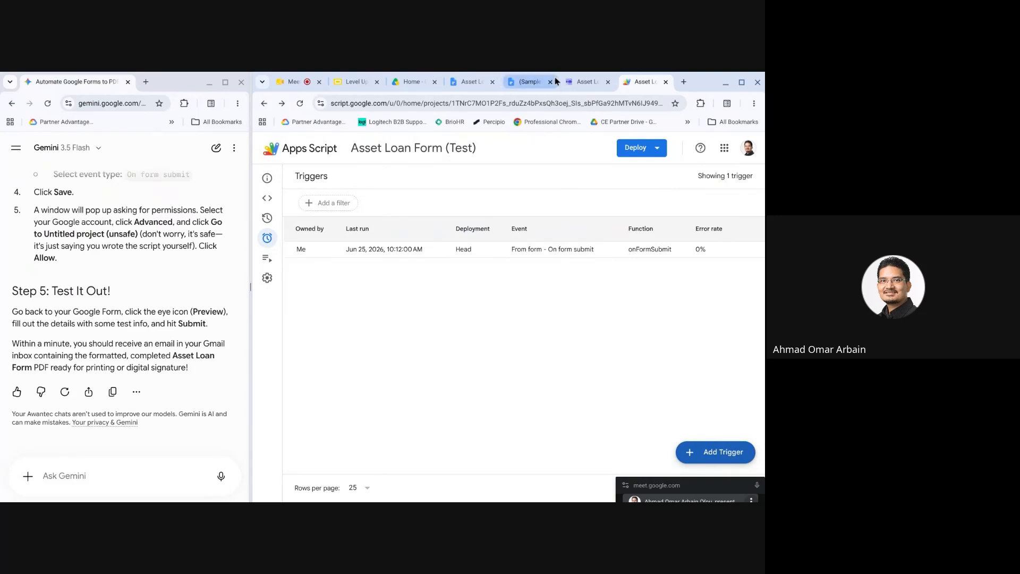
{"action": "left_click", "coordinate": [584, 81]}
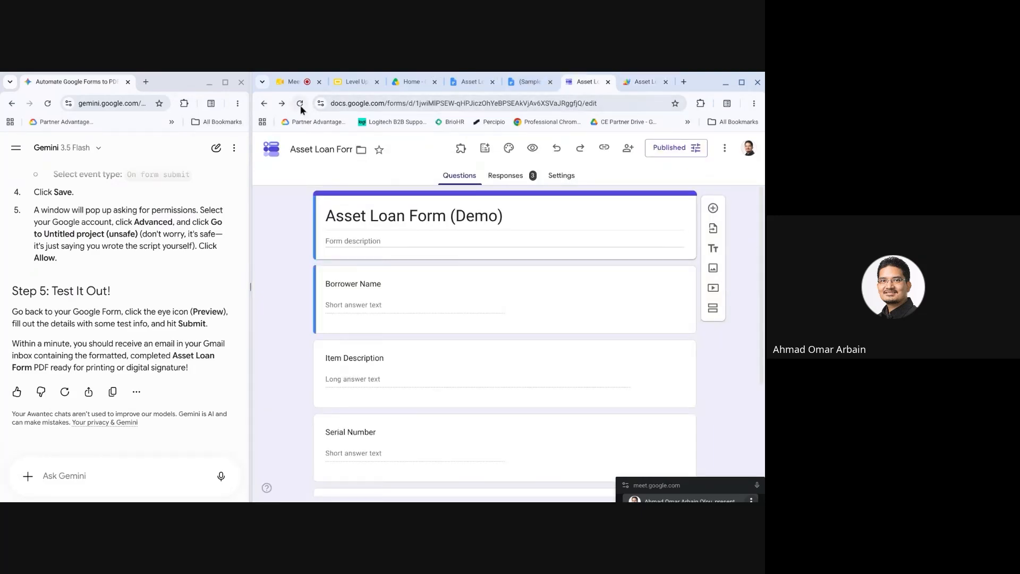
{"action": "left_click", "coordinate": [210, 83]}
{"action": "left_click", "coordinate": [741, 82]}
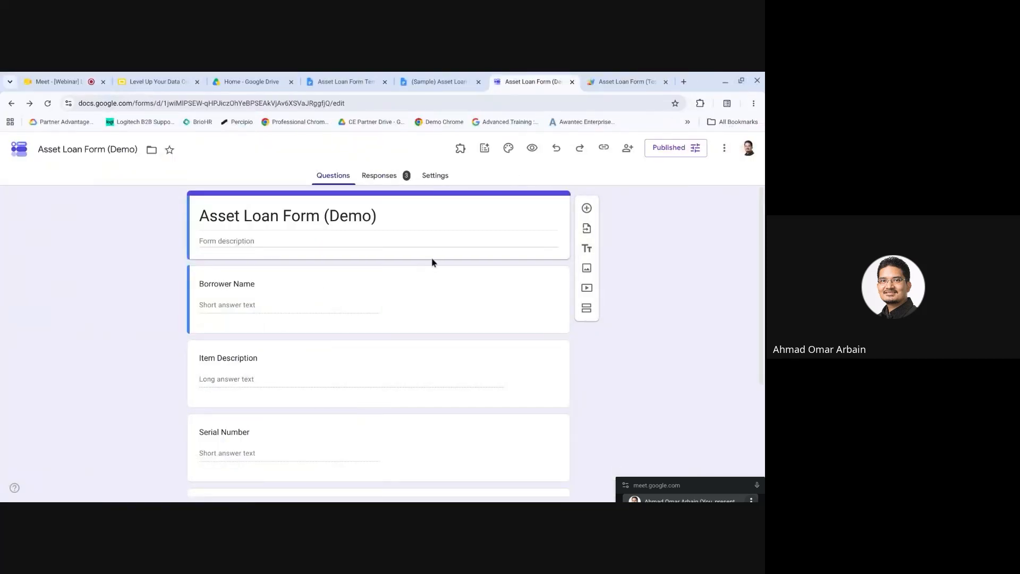
Open the Asset Loan Form (Demo) in preview mode and look through its questions.
{"action": "mouse_move", "coordinate": [658, 484]}
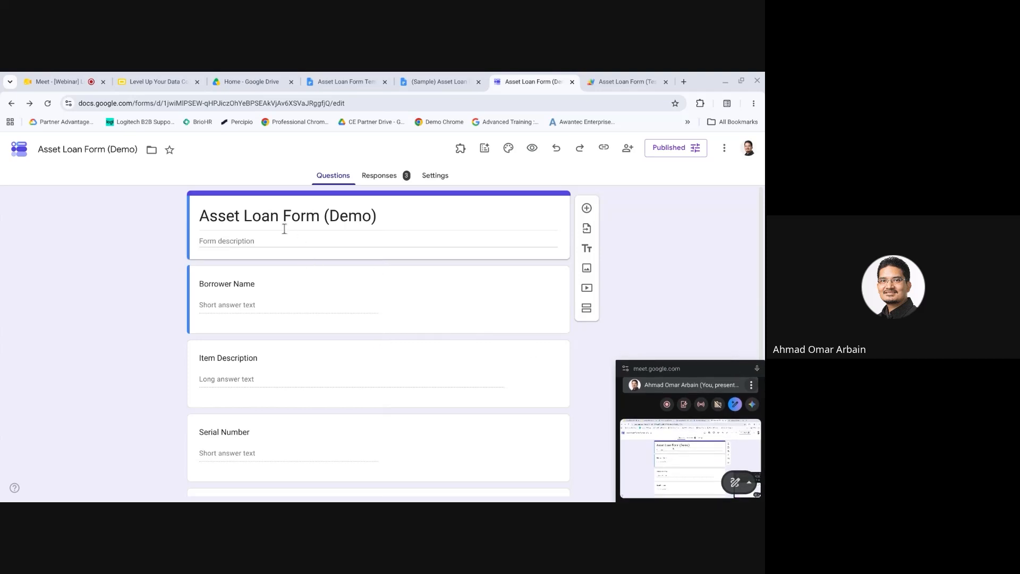
{"action": "scroll", "coordinate": [259, 254], "scroll_direction": "down", "scroll_amount": 1}
{"action": "scroll", "coordinate": [259, 254], "scroll_direction": "up", "scroll_amount": 1}
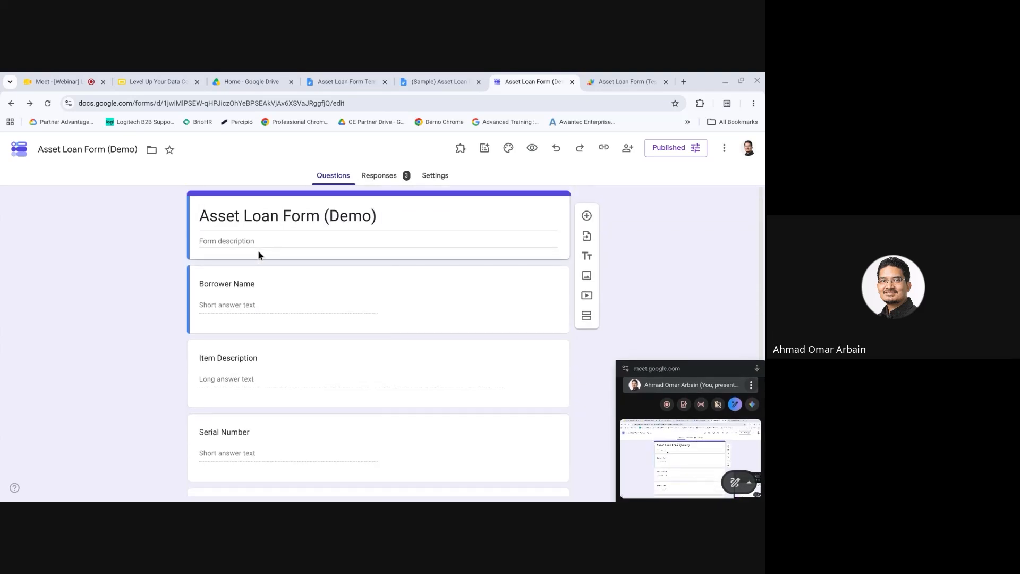
{"action": "scroll", "coordinate": [258, 254], "scroll_direction": "down", "scroll_amount": 1}
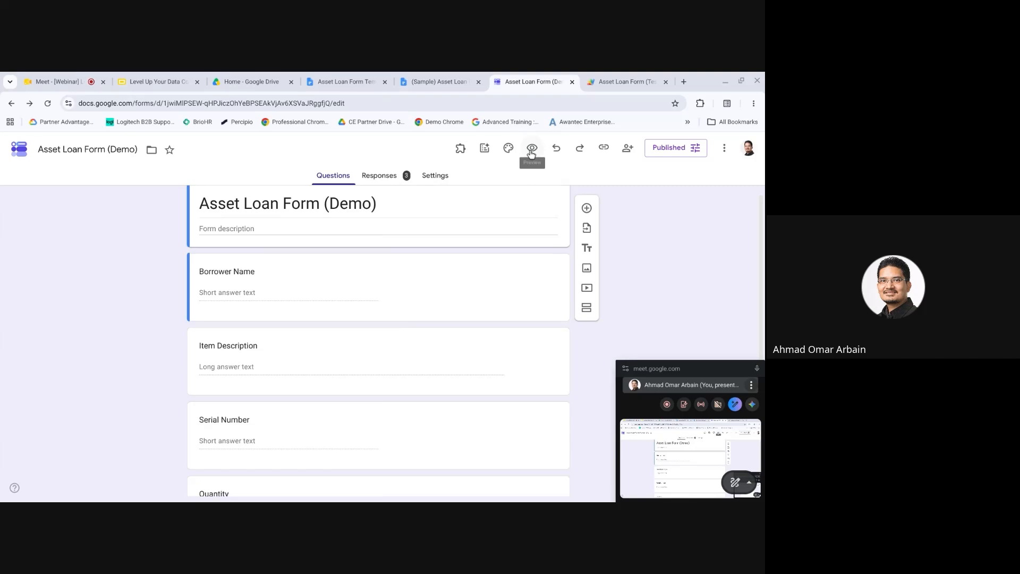
{"action": "left_click", "coordinate": [533, 153]}
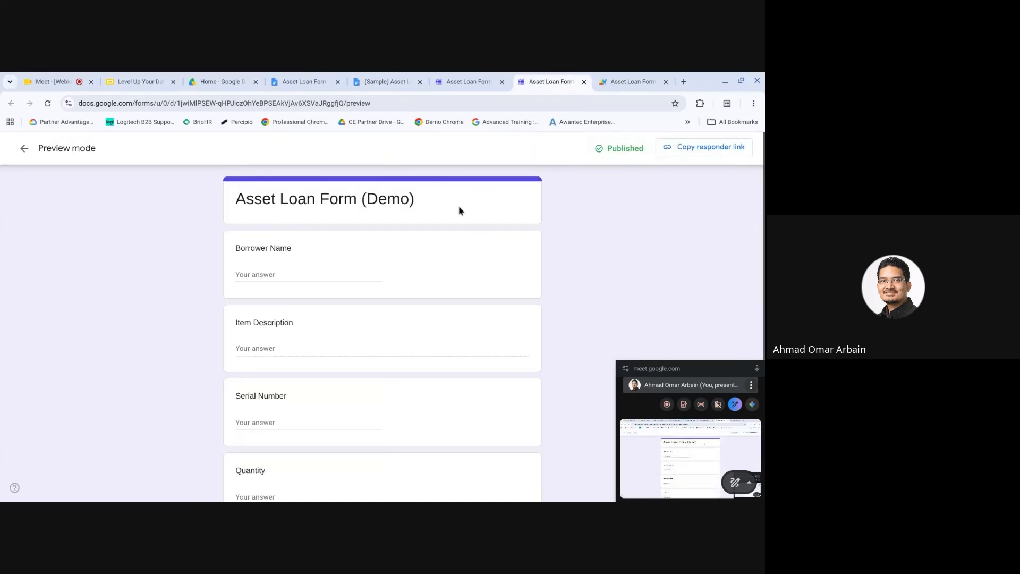
{"action": "scroll", "coordinate": [399, 294], "scroll_direction": "down", "scroll_amount": 1}
{"action": "scroll", "coordinate": [398, 296], "scroll_direction": "down", "scroll_amount": 3}
{"action": "scroll", "coordinate": [397, 295], "scroll_direction": "up", "scroll_amount": 4}
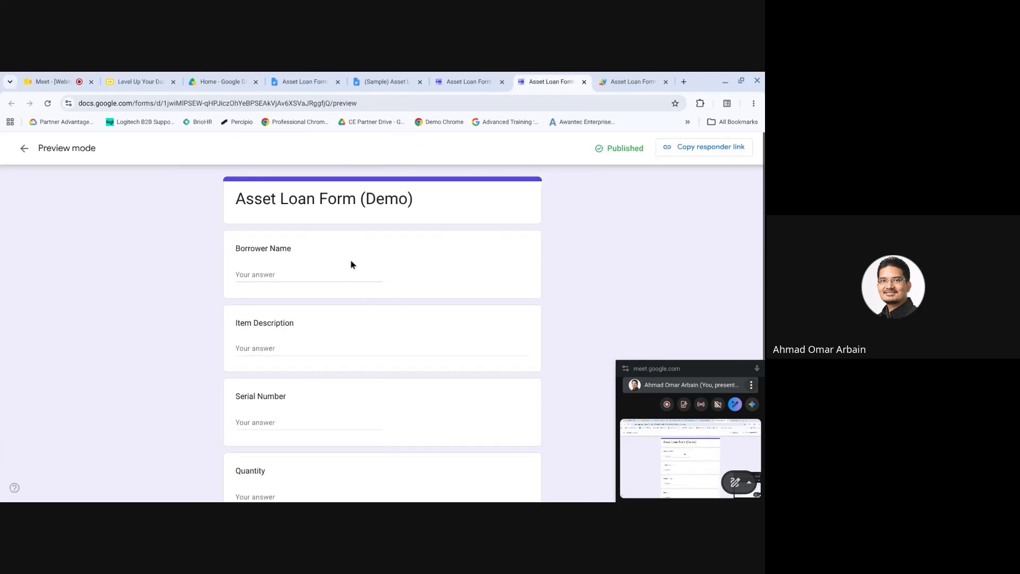
Try filling in the previewed form with the borrower's name, item description Projektor and serial number 1234567.
{"action": "left_click", "coordinate": [286, 272]}
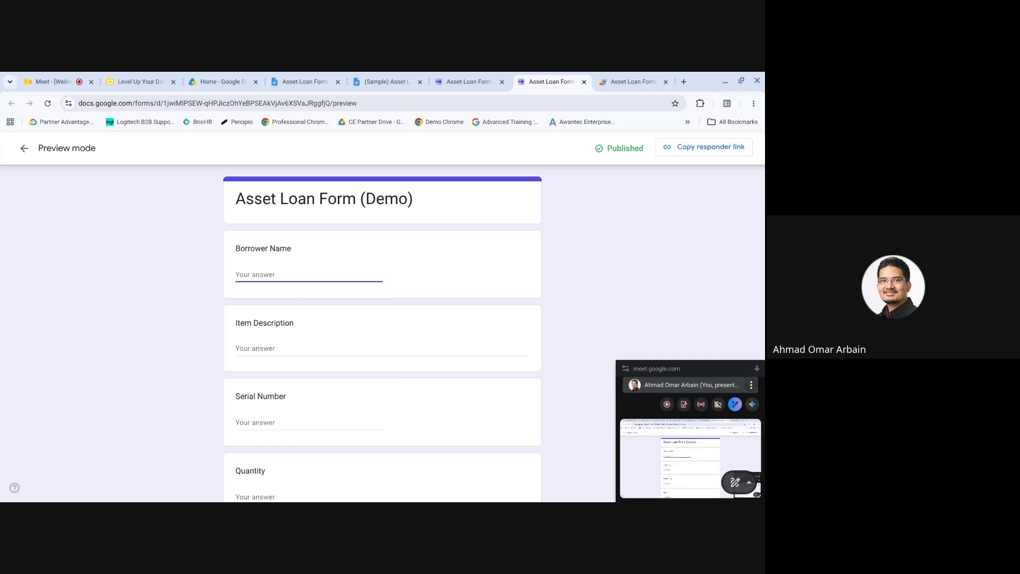
{"action": "type", "text": "Ali Bin Abu"}
{"action": "left_click", "coordinate": [268, 349]}
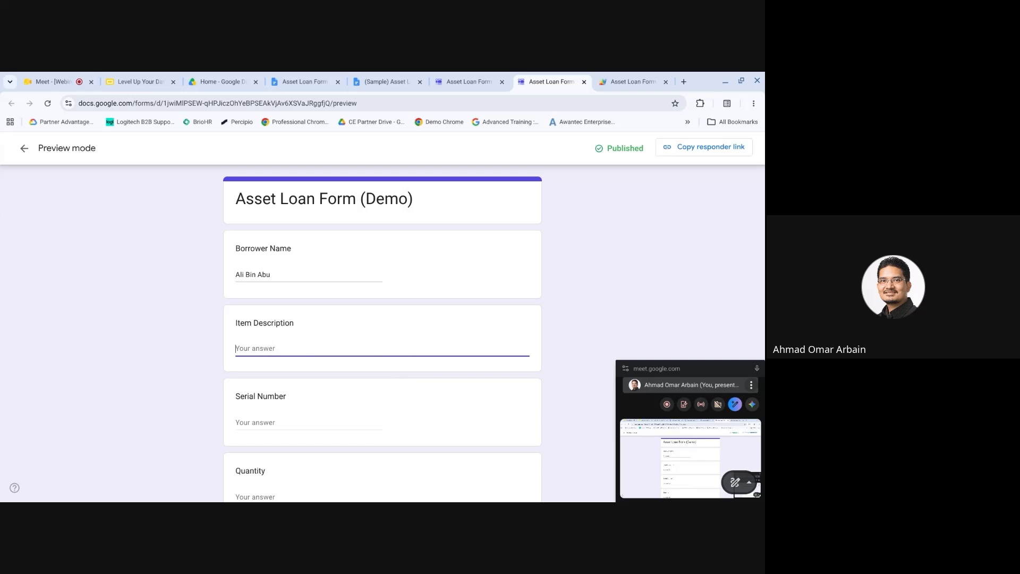
{"action": "type", "text": "Projekt"}
{"action": "type", "text": "tor"}
{"action": "left_click", "coordinate": [253, 422]}
{"action": "type", "text": "1234567"}
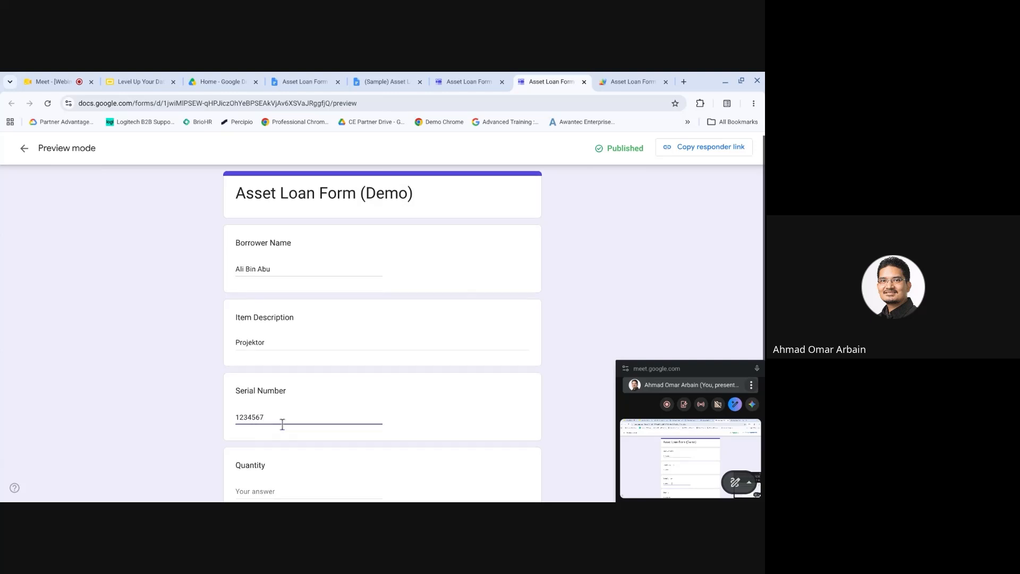
Set the previewed form's quantity to 1 and loan date to 06/25/2026, and review all the answers.
{"action": "scroll", "coordinate": [279, 423], "scroll_direction": "down", "scroll_amount": 2}
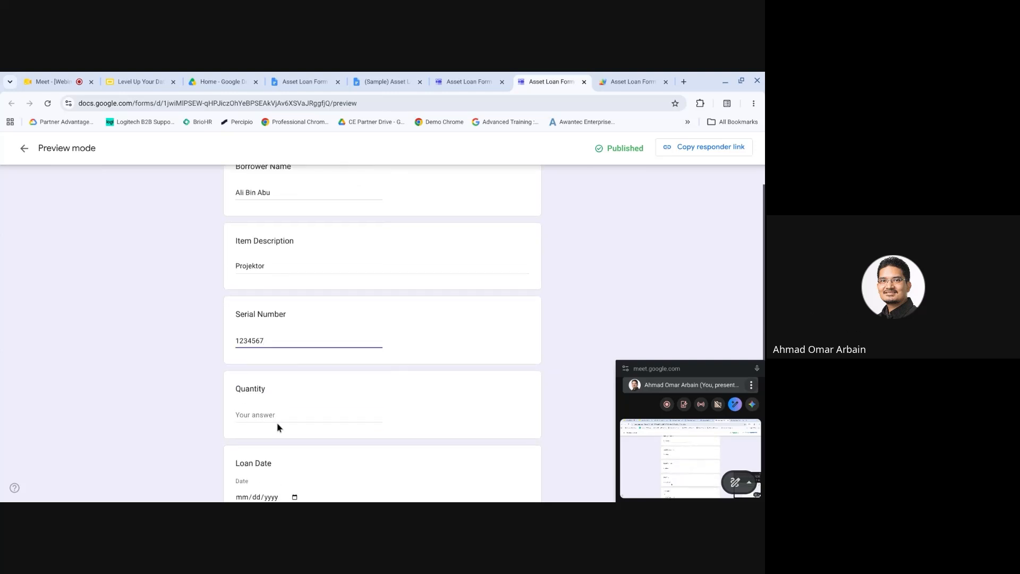
{"action": "left_click", "coordinate": [263, 416]}
{"action": "scroll", "coordinate": [290, 372], "scroll_direction": "down", "scroll_amount": 3}
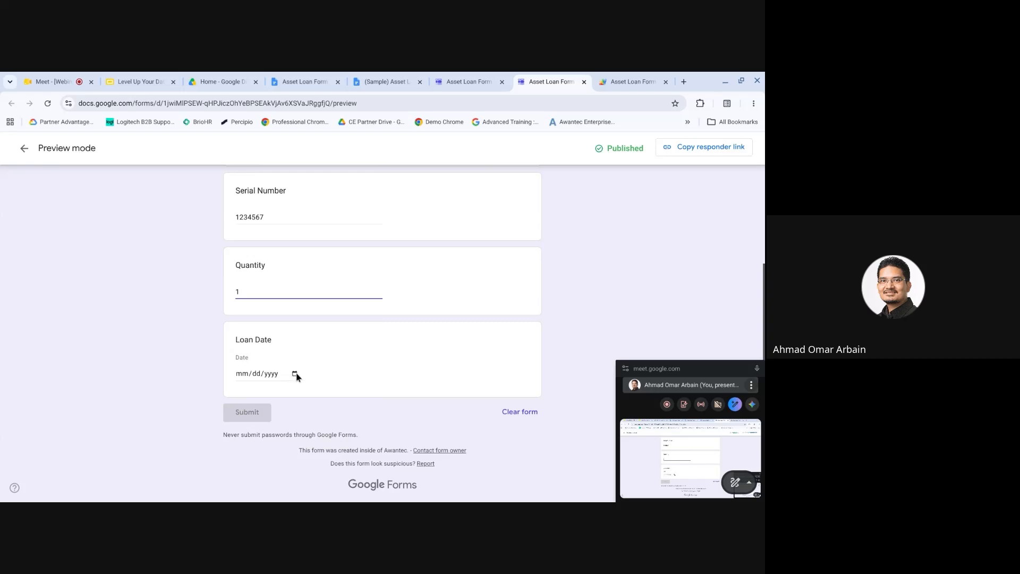
{"action": "left_click", "coordinate": [293, 374]}
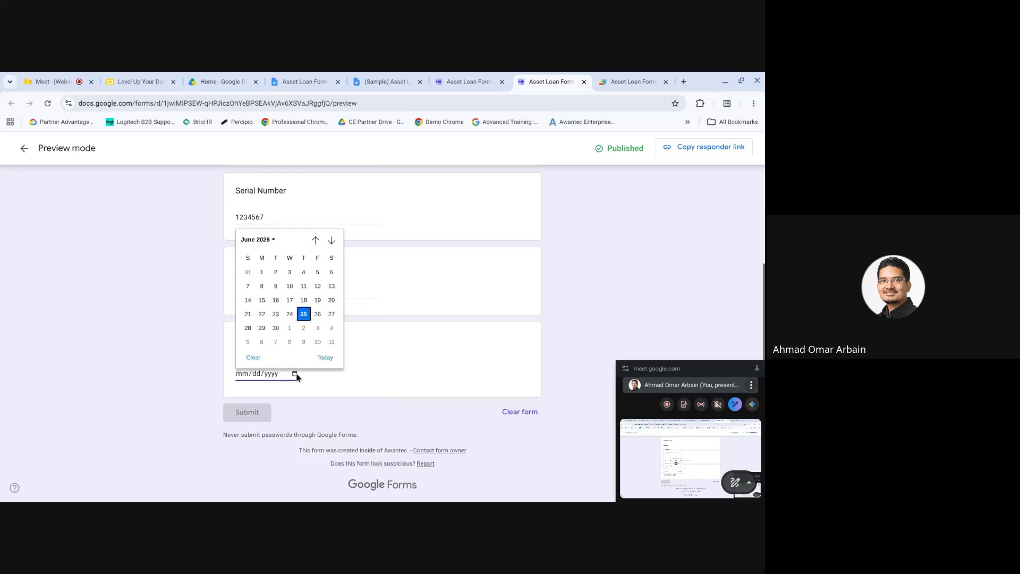
{"action": "left_click", "coordinate": [303, 314]}
{"action": "left_click", "coordinate": [318, 393]}
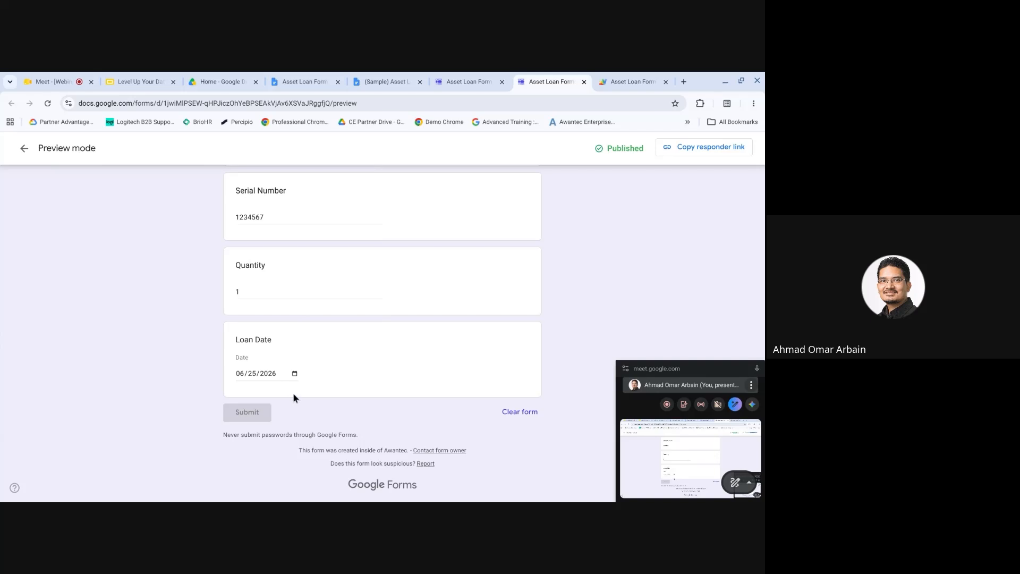
{"action": "scroll", "coordinate": [293, 397], "scroll_direction": "up", "scroll_amount": 4}
{"action": "scroll", "coordinate": [293, 397], "scroll_direction": "down", "scroll_amount": 4}
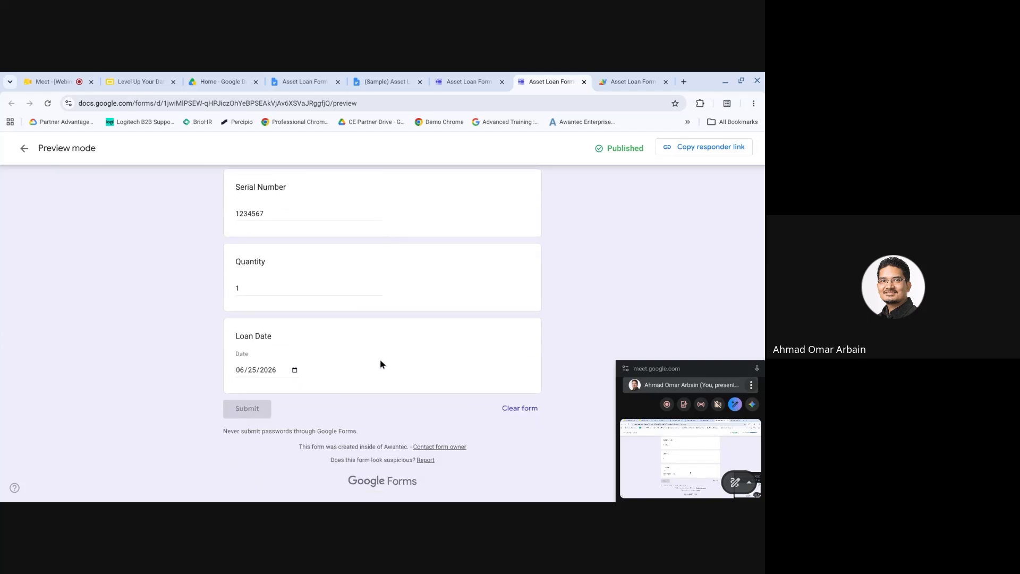
{"action": "scroll", "coordinate": [382, 363], "scroll_direction": "up", "scroll_amount": 3}
{"action": "scroll", "coordinate": [383, 360], "scroll_direction": "down", "scroll_amount": 1}
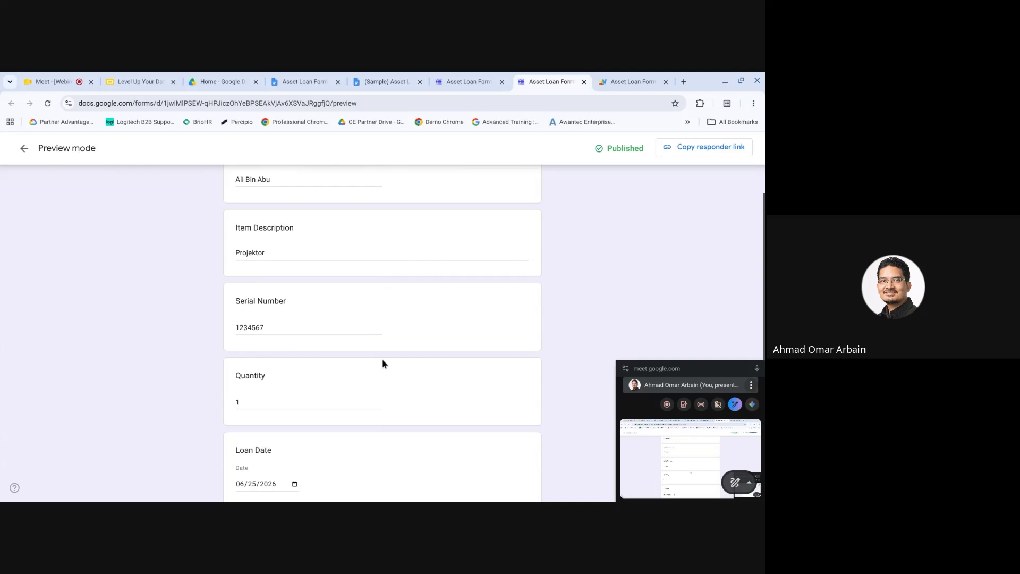
{"action": "scroll", "coordinate": [382, 360], "scroll_direction": "up", "scroll_amount": 2}
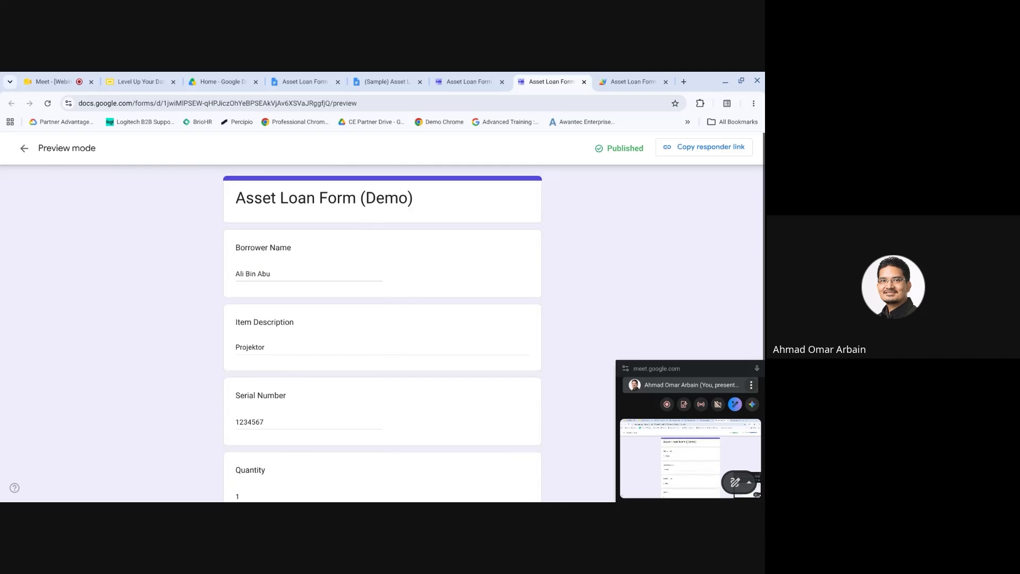
Leave preview mode and copy the form's responder link as a shortened URL.
{"action": "left_click", "coordinate": [24, 148]}
{"action": "left_click", "coordinate": [466, 167]}
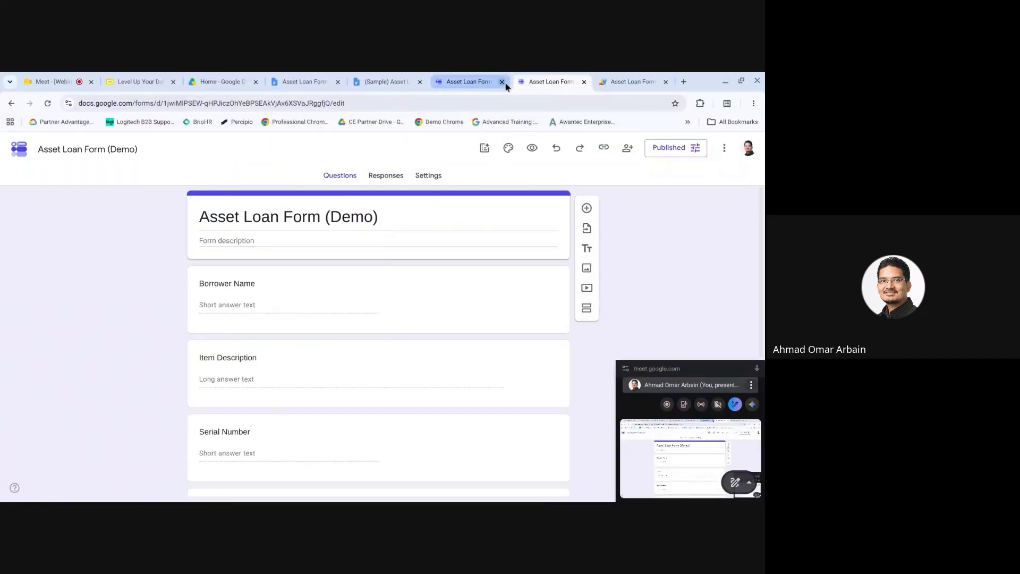
{"action": "left_click", "coordinate": [603, 149]}
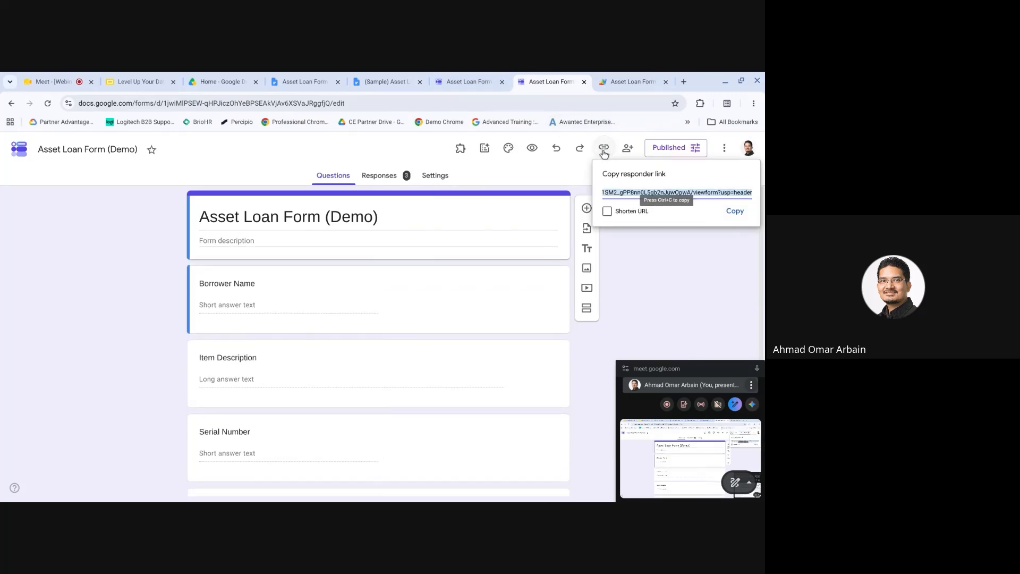
{"action": "left_click", "coordinate": [608, 211]}
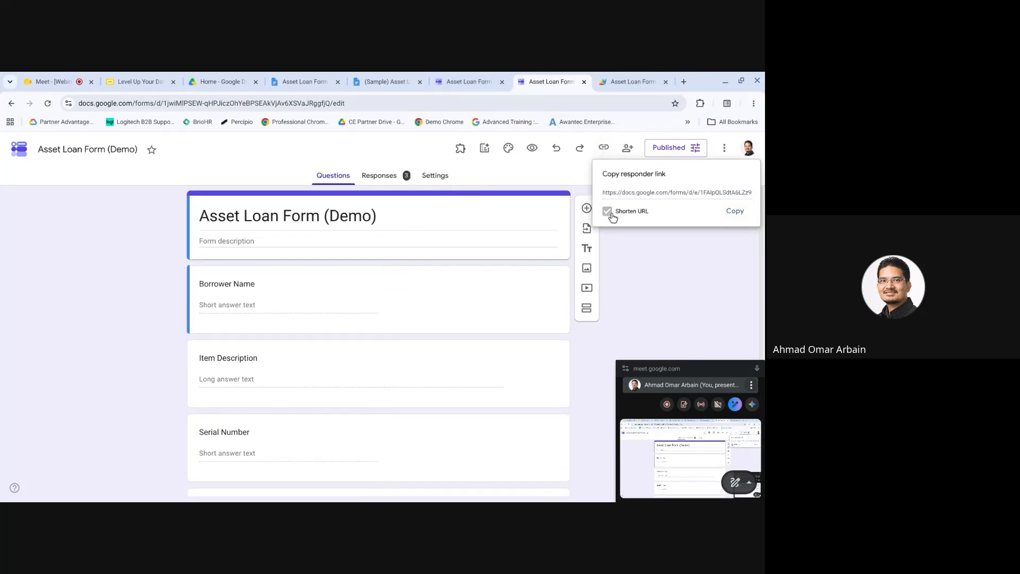
{"action": "left_click", "coordinate": [734, 212]}
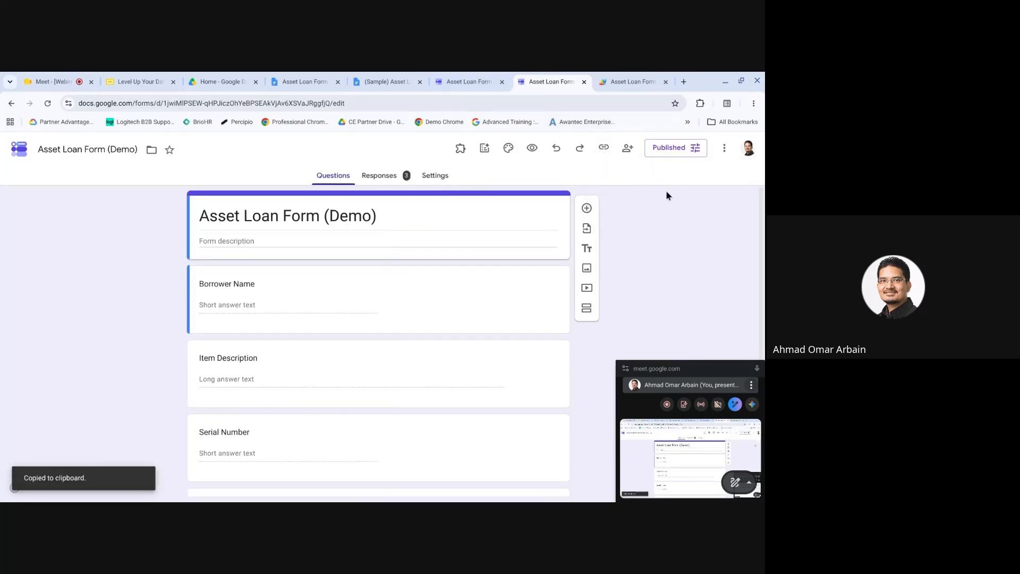
Open the copied responder link in the current tab and look through the live form's questions.
{"action": "left_click", "coordinate": [497, 103]}
{"action": "key", "text": "ctrl+v"}
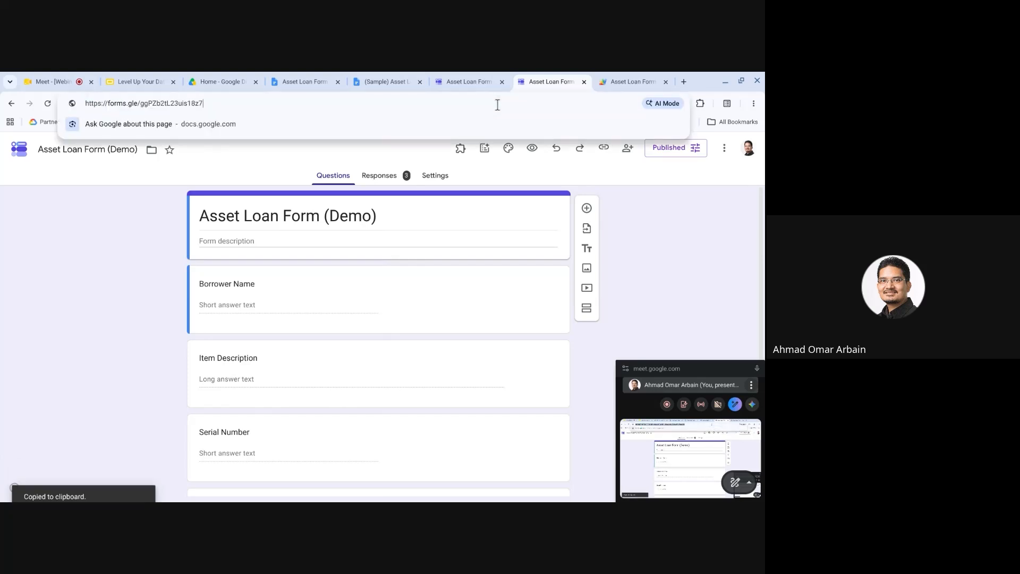
{"action": "key", "text": "Return"}
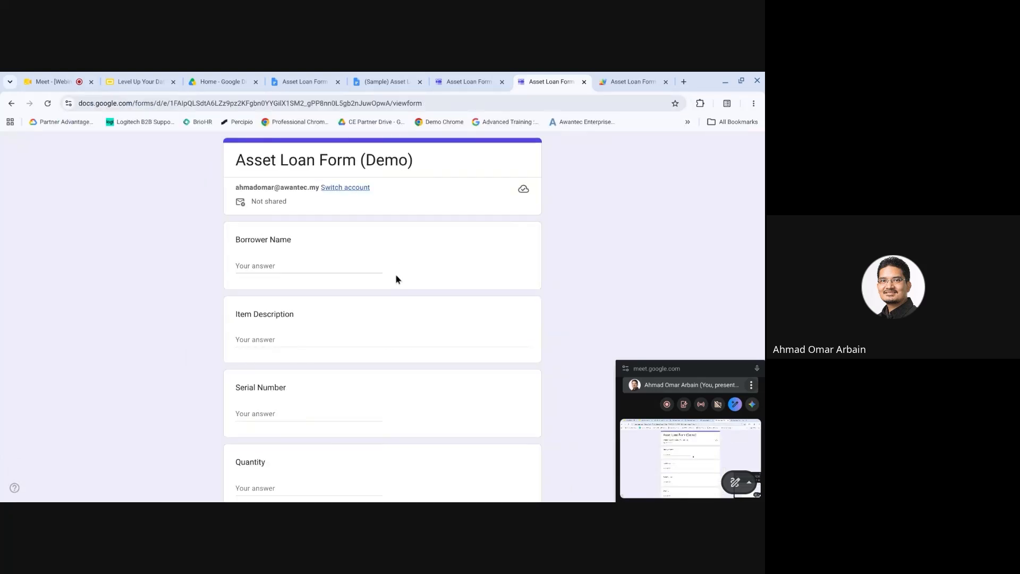
{"action": "scroll", "coordinate": [397, 279], "scroll_direction": "down", "scroll_amount": 4}
{"action": "scroll", "coordinate": [396, 279], "scroll_direction": "up", "scroll_amount": 3}
{"action": "scroll", "coordinate": [396, 279], "scroll_direction": "down", "scroll_amount": 3}
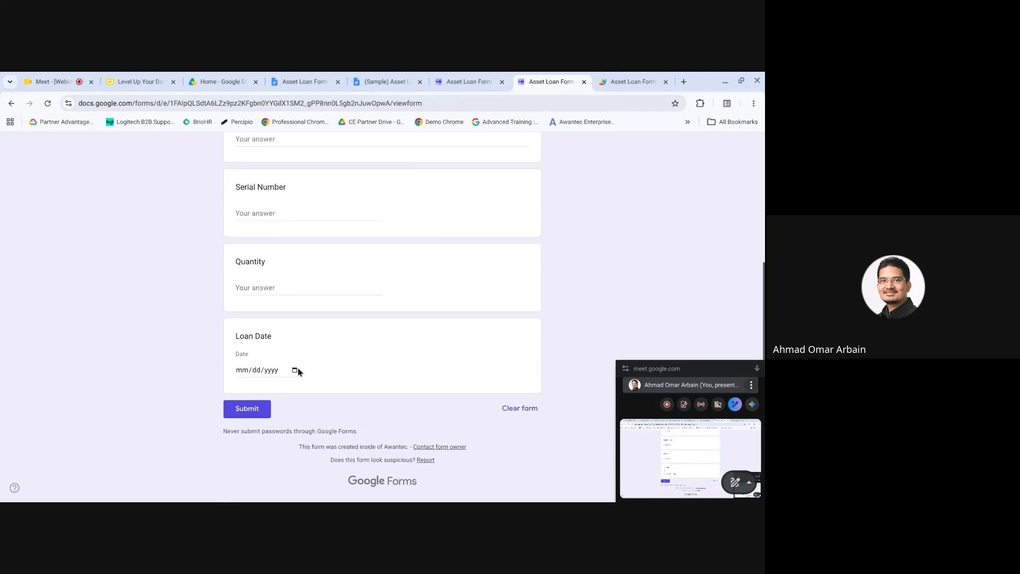
{"action": "scroll", "coordinate": [376, 271], "scroll_direction": "up", "scroll_amount": 5}
Fill in the live form with the borrower's name, item description Projektor and serial number 1234567.
{"action": "left_click", "coordinate": [272, 265]}
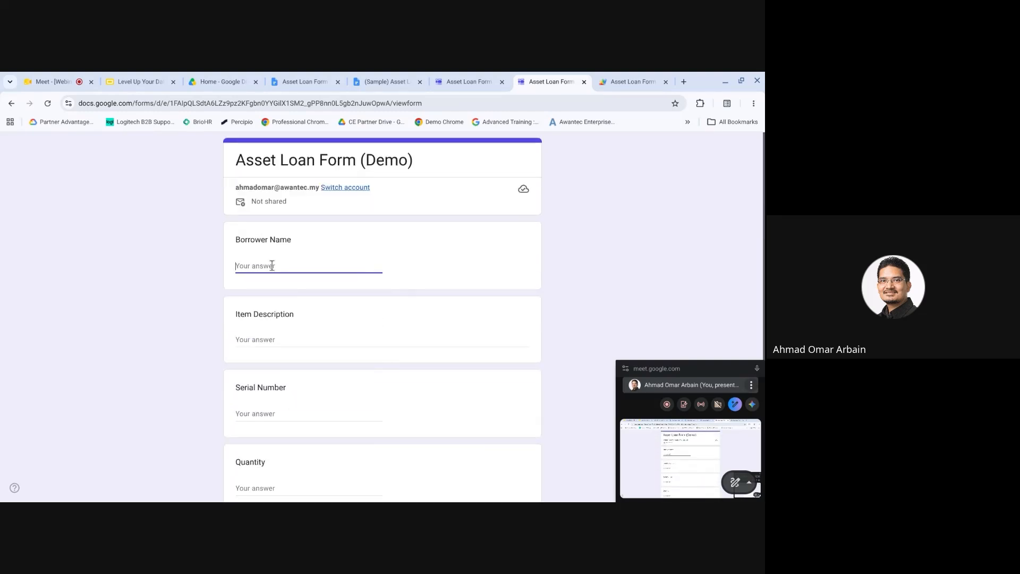
{"action": "type", "text": "Ali Bin Abu"}
{"action": "key", "text": "Tab"}
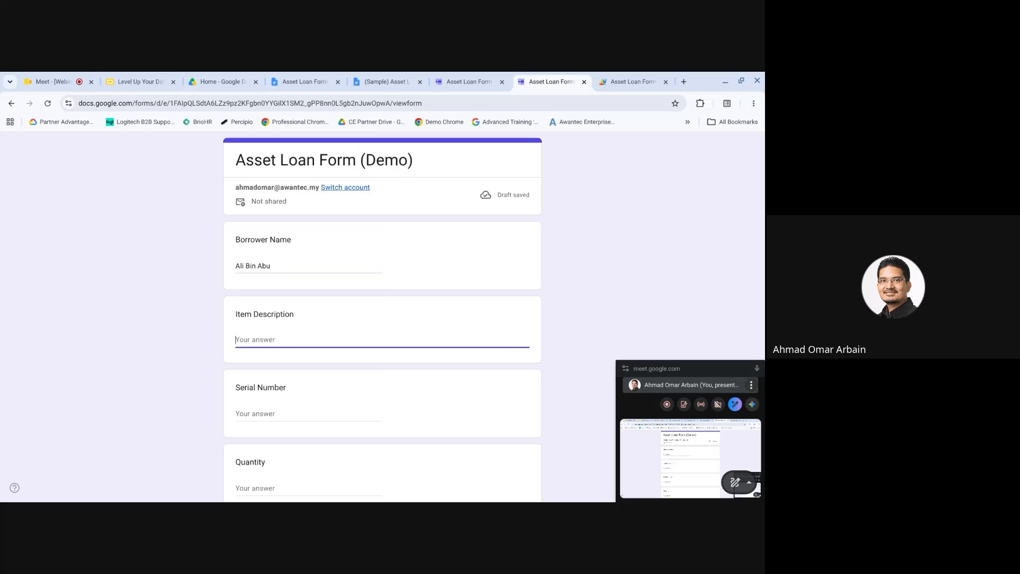
{"action": "type", "text": "Projektor"}
{"action": "key", "text": "Tab"}
{"action": "type", "text": "1"}
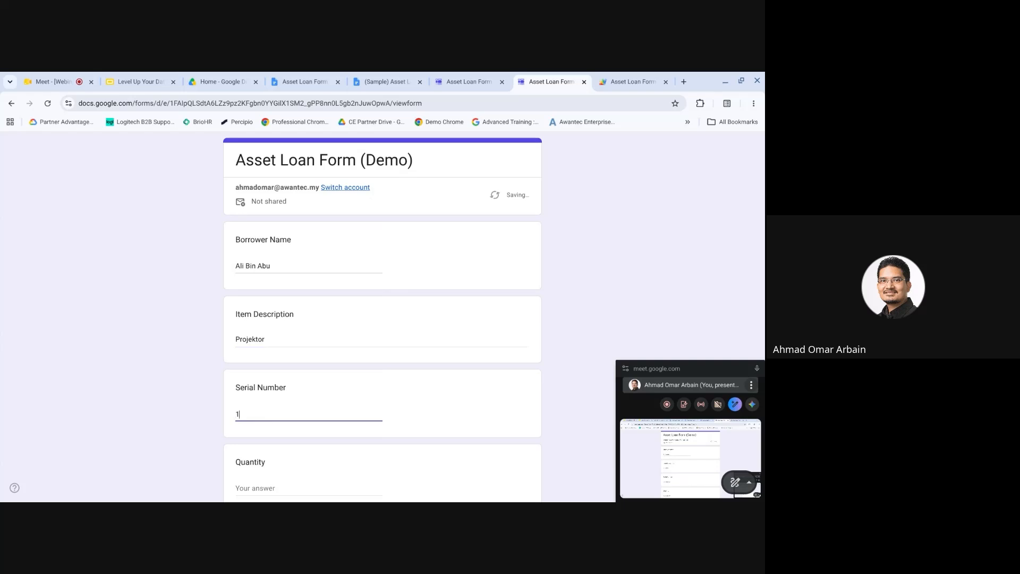
Enter quantity 1, choose June 25, 2026 as the loan date, and submit the response.
{"action": "scroll", "coordinate": [246, 326], "scroll_direction": "down", "scroll_amount": 3}
{"action": "left_click", "coordinate": [245, 331]}
{"action": "type", "text": "1"}
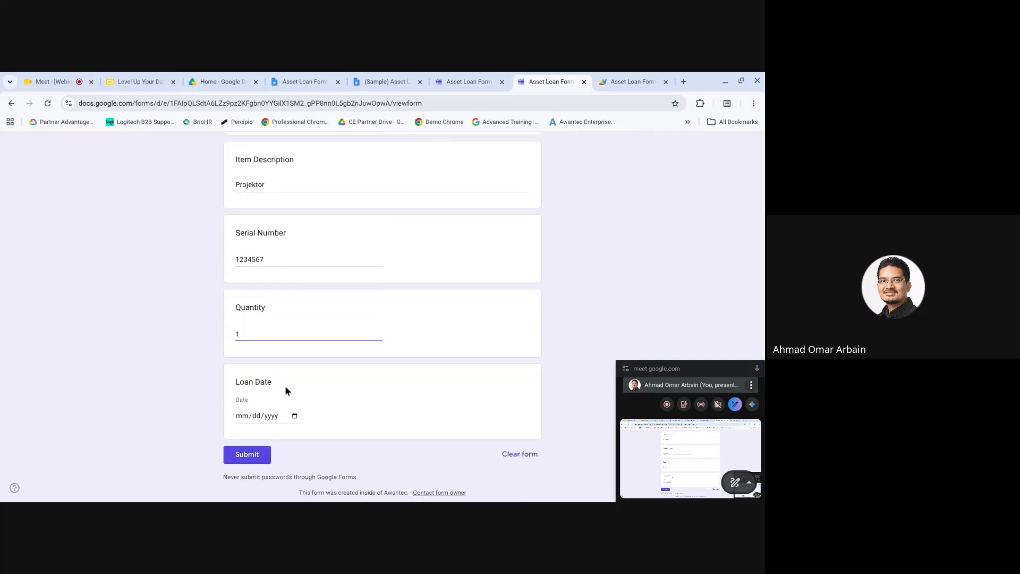
{"action": "left_click", "coordinate": [295, 416]}
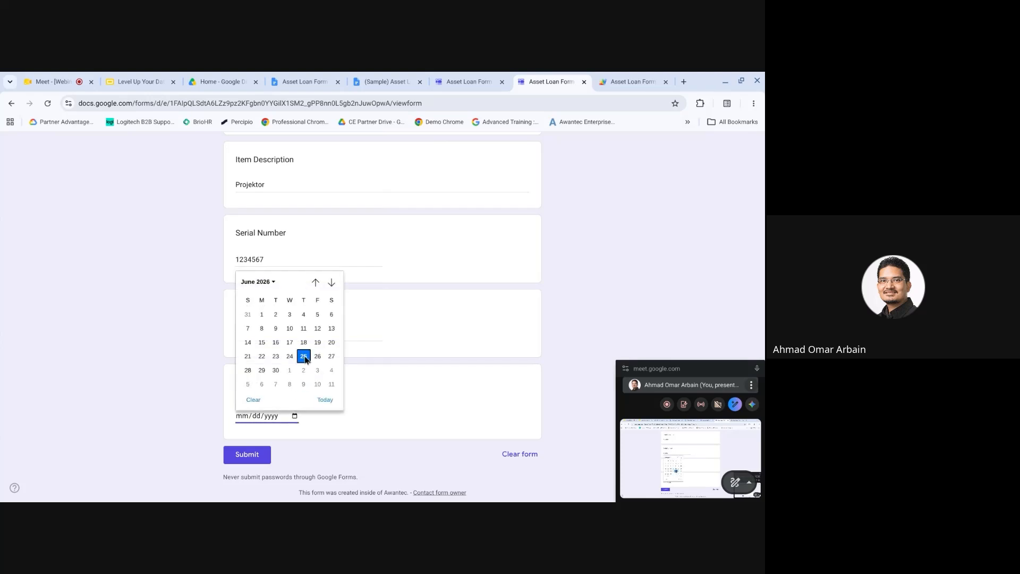
{"action": "left_click", "coordinate": [303, 356]}
{"action": "left_click", "coordinate": [248, 455]}
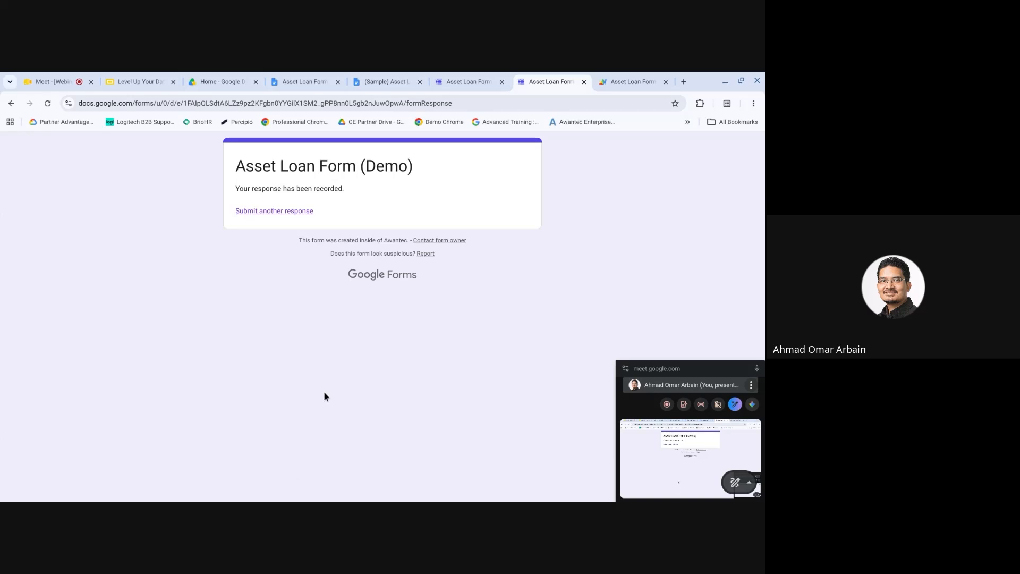
Switch to Gmail and open the newest "New Asset Loan Form Ready" email in the inbox.
{"action": "mouse_move", "coordinate": [324, 501]}
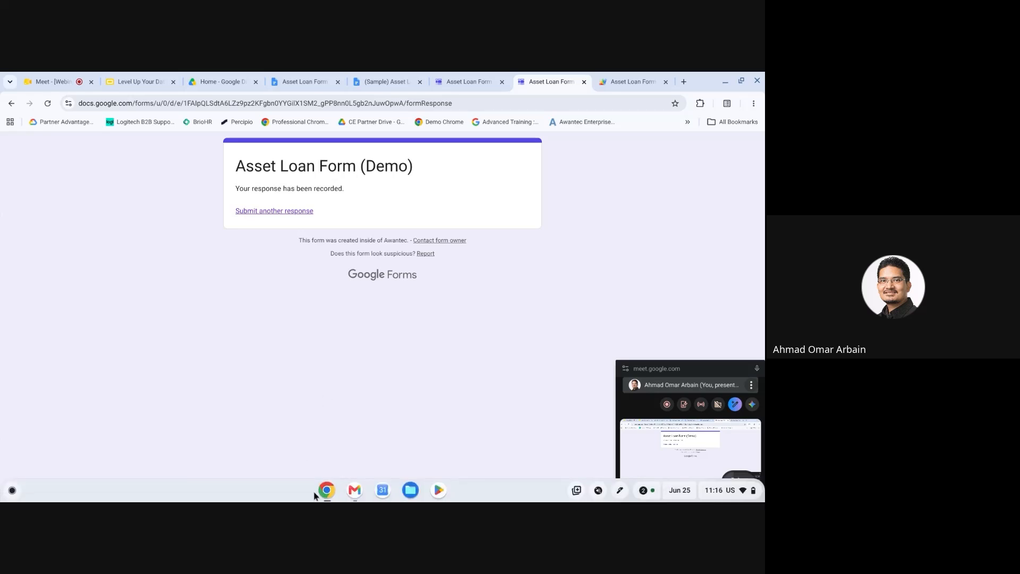
{"action": "left_click", "coordinate": [355, 497]}
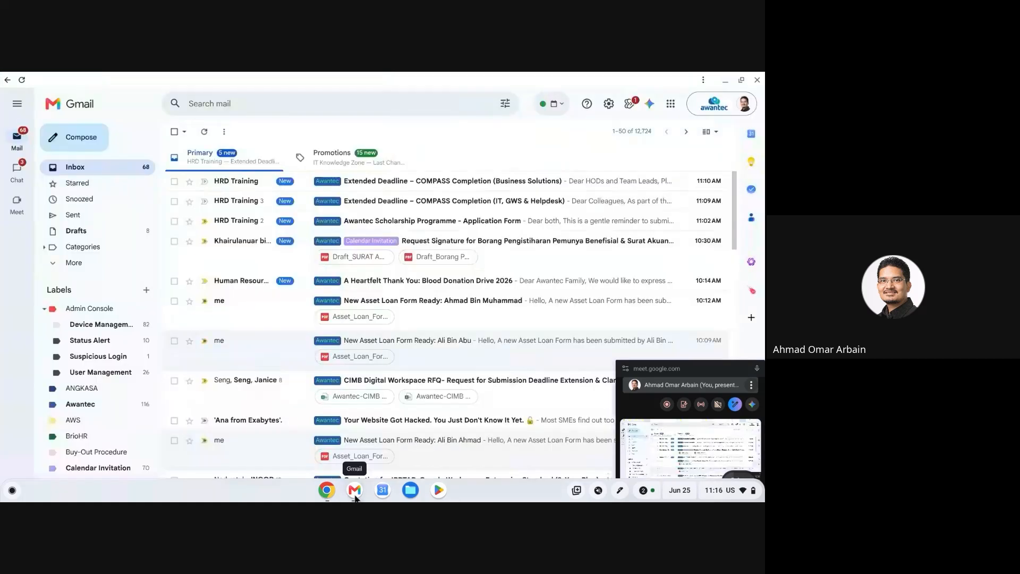
{"action": "left_click", "coordinate": [84, 173]}
{"action": "scroll", "coordinate": [340, 238], "scroll_direction": "down", "scroll_amount": 1}
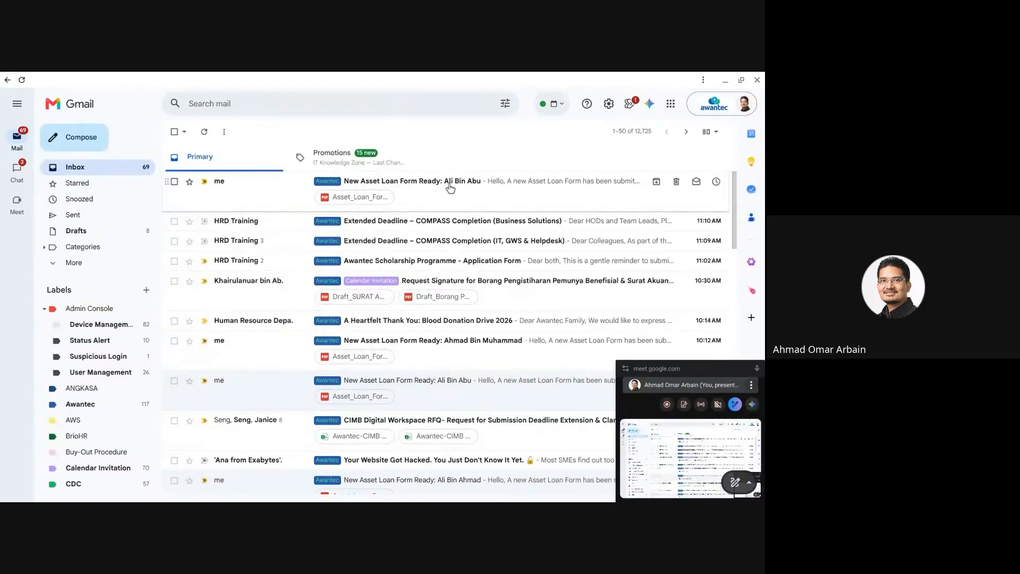
{"action": "left_click", "coordinate": [488, 189]}
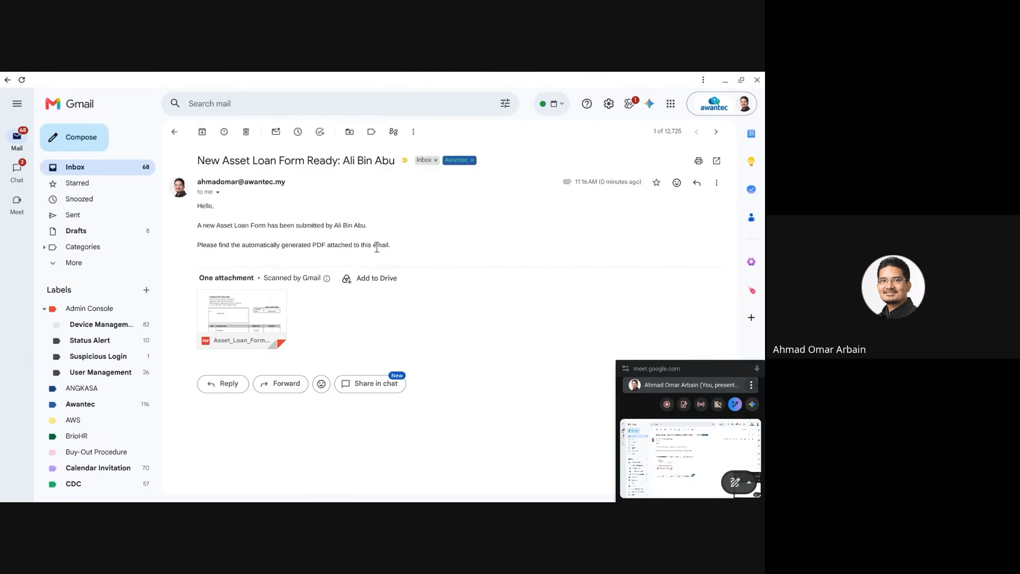
Open the email's attached Asset Loan Form PDF and check the filled-in details down to the Return section.
{"action": "mouse_move", "coordinate": [227, 318]}
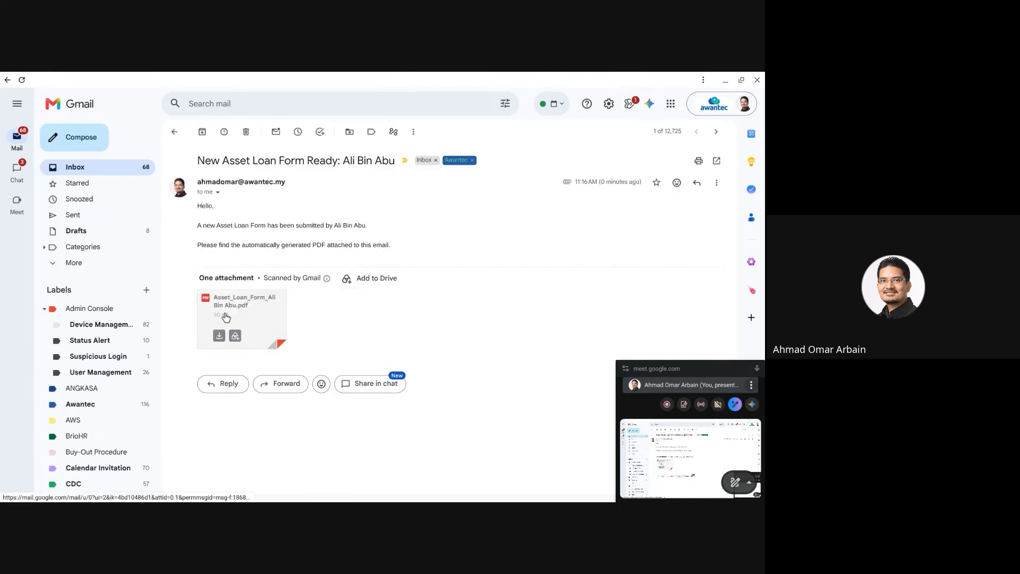
{"action": "left_click", "coordinate": [226, 317]}
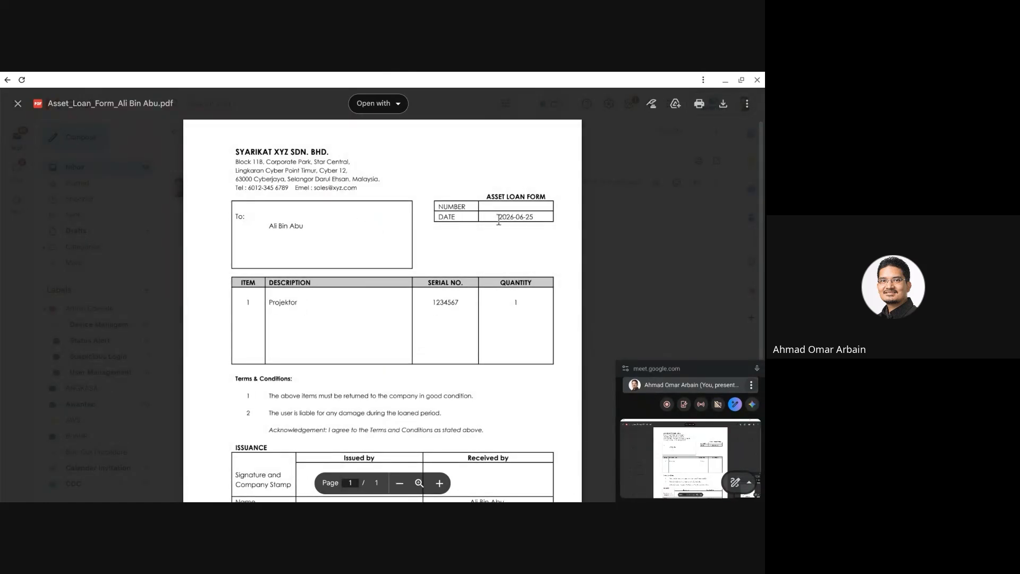
{"action": "scroll", "coordinate": [371, 312], "scroll_direction": "down", "scroll_amount": 3}
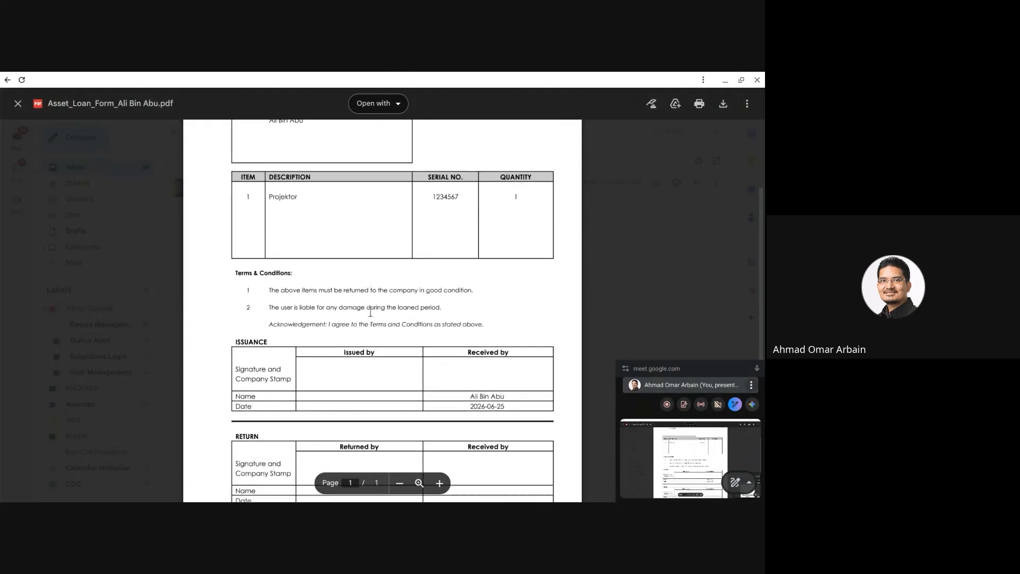
{"action": "scroll", "coordinate": [478, 380], "scroll_direction": "down", "scroll_amount": 2}
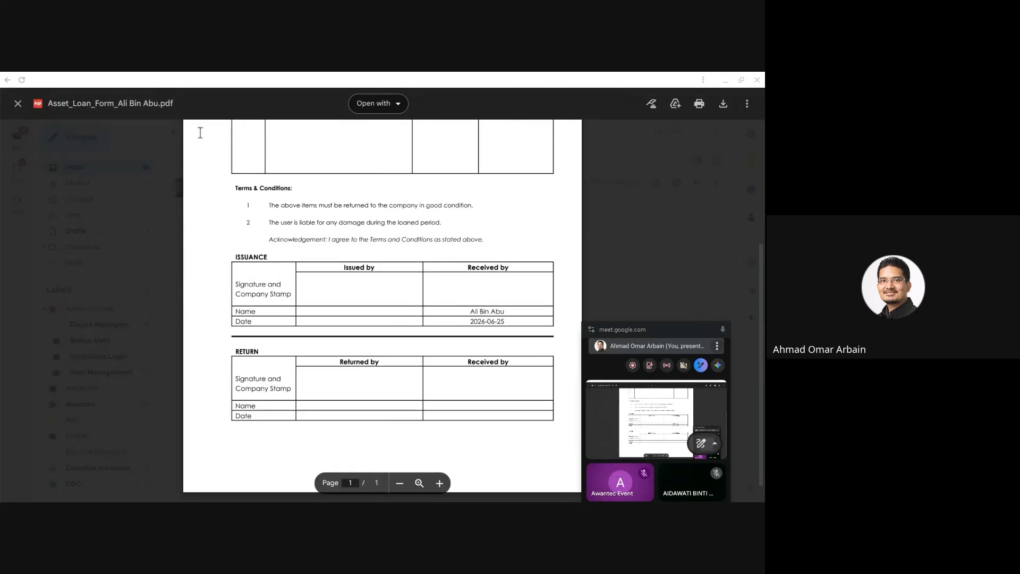
Close the PDF and the Gmail window, and return to the Level Up Your Data presentation.
{"action": "left_click", "coordinate": [17, 105]}
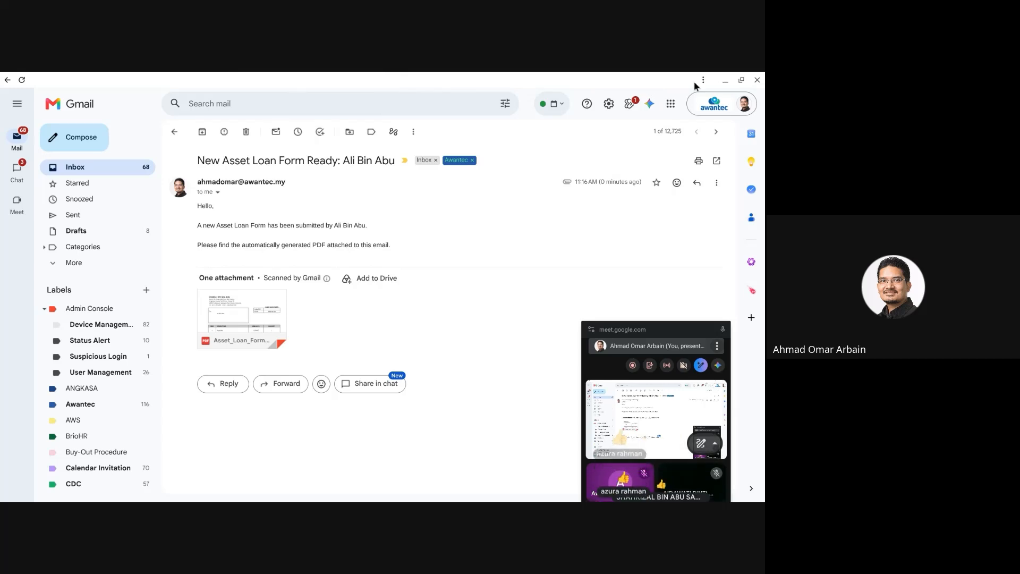
{"action": "left_click", "coordinate": [757, 80]}
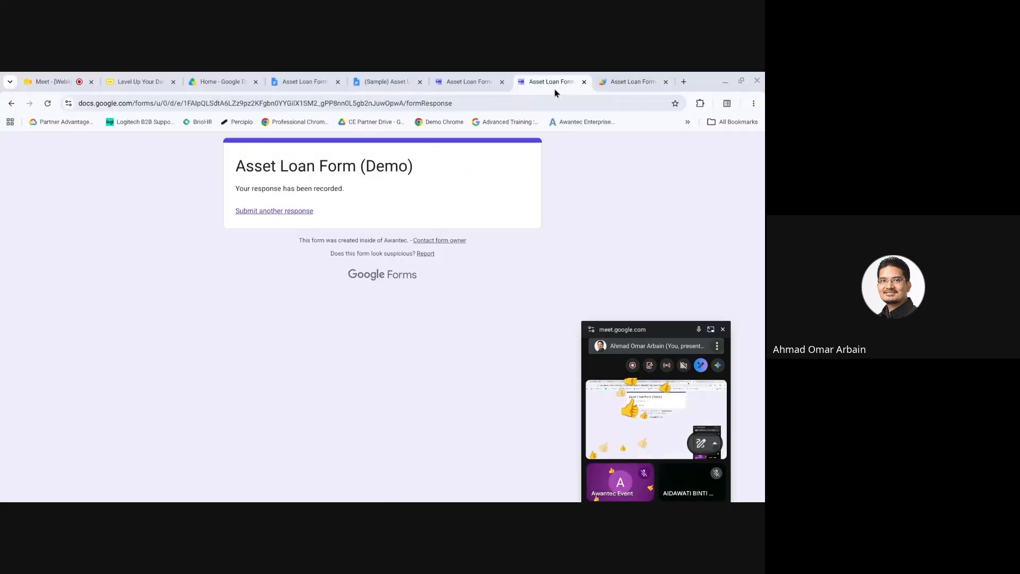
{"action": "left_click", "coordinate": [46, 81]}
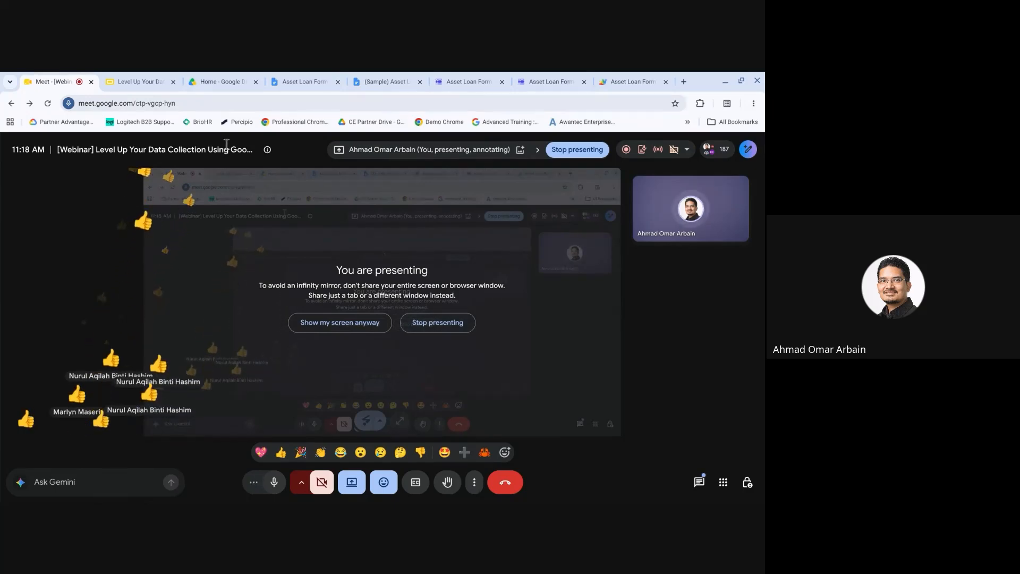
{"action": "left_click", "coordinate": [127, 80]}
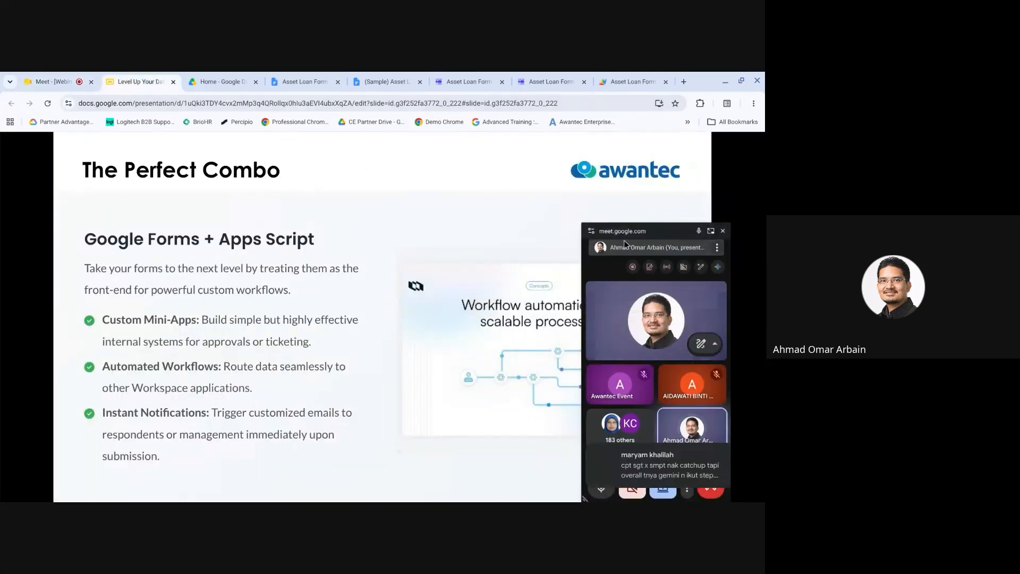
Move the floating Meet window clear of the slide, switch to the Automate Google Forms to PDF Email Gemini window, and maximize it.
{"action": "mouse_move", "coordinate": [664, 234]}
{"action": "left_mouse_down"}
{"action": "mouse_move", "coordinate": [684, 324]}
{"action": "mouse_move", "coordinate": [675, 436]}
{"action": "left_mouse_up"}
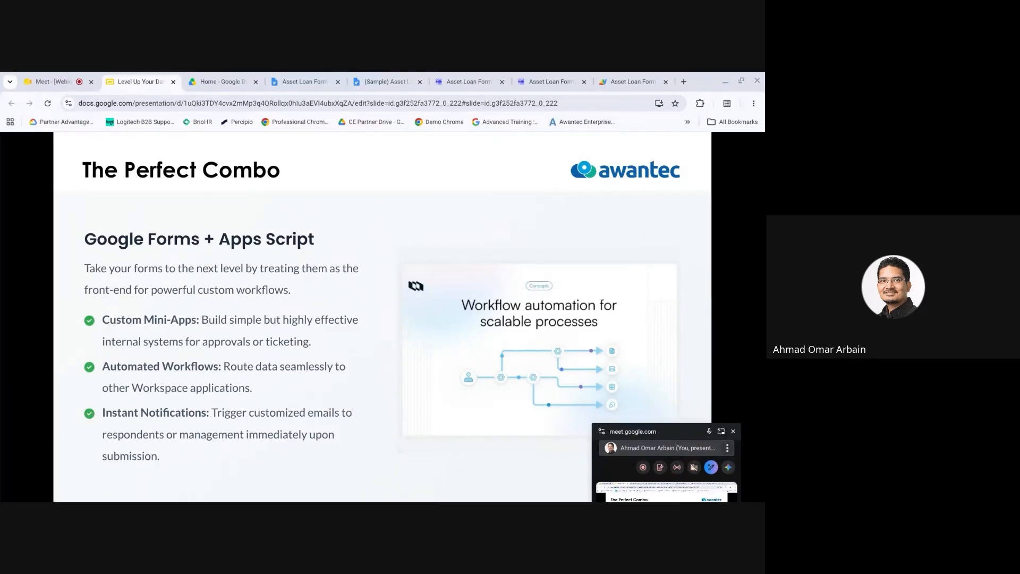
{"action": "left_click_drag", "start_coordinate": [674, 435], "coordinate": [685, 373]}
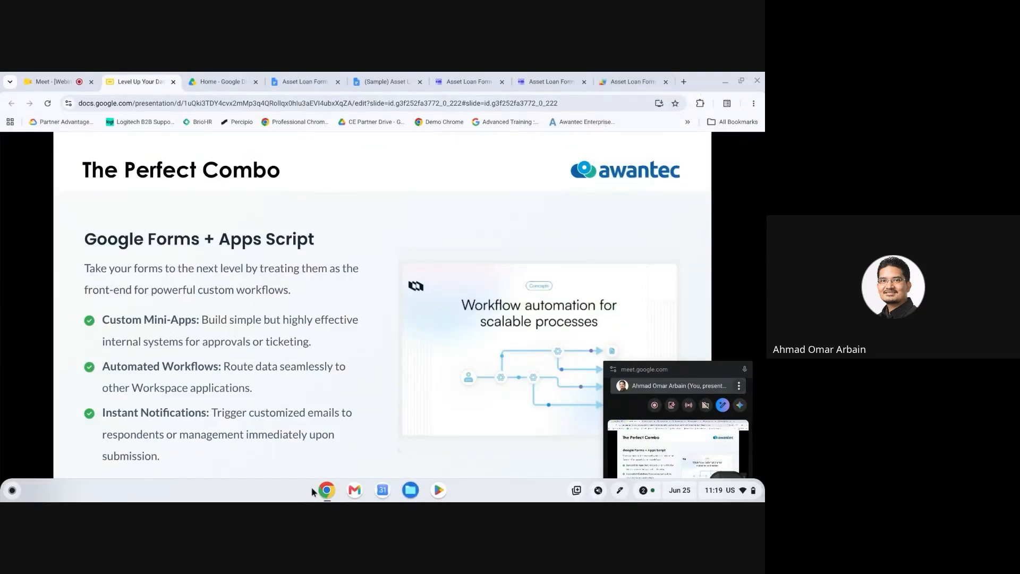
{"action": "left_click", "coordinate": [333, 484]}
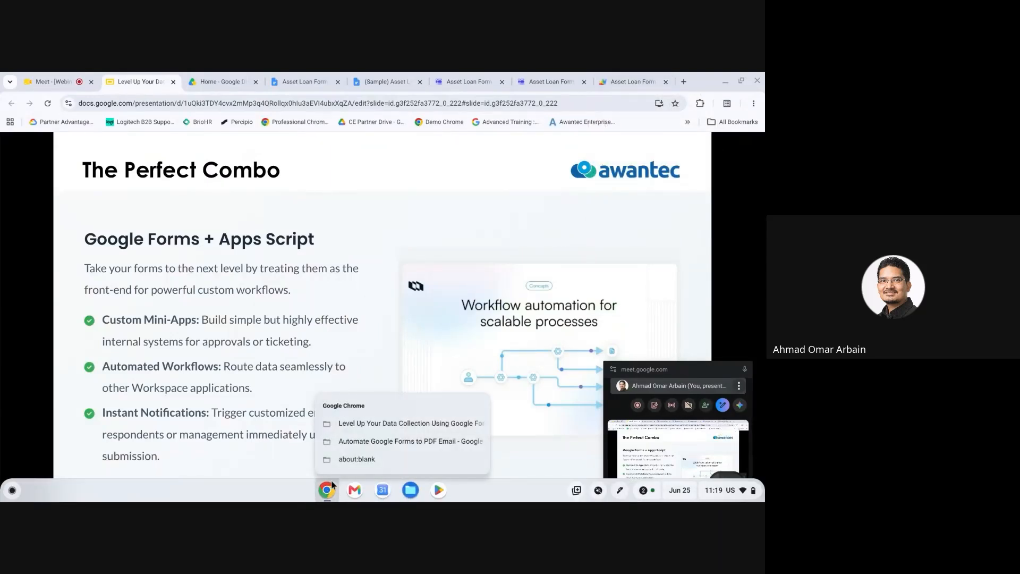
{"action": "left_click", "coordinate": [357, 442]}
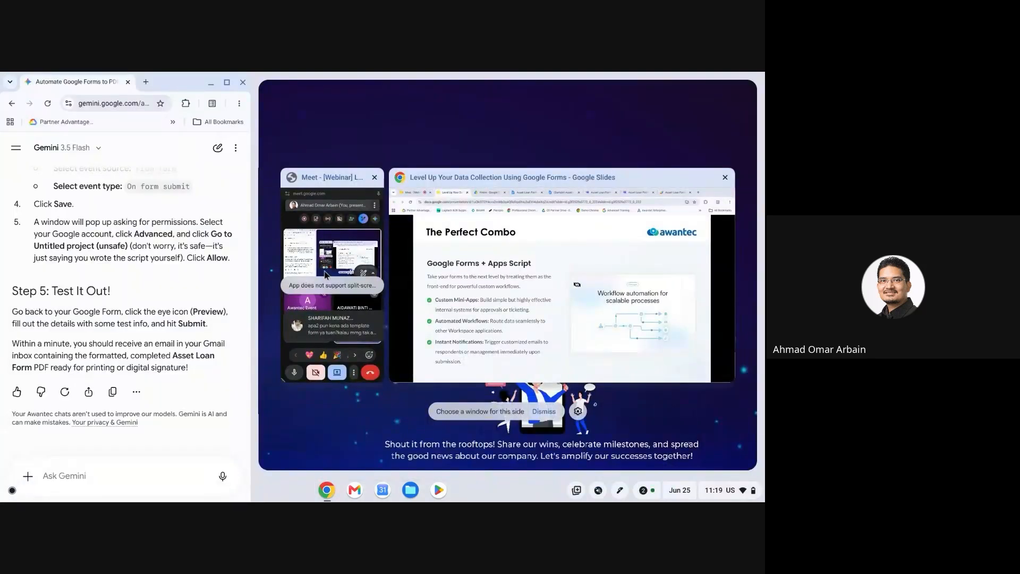
{"action": "left_click", "coordinate": [226, 83]}
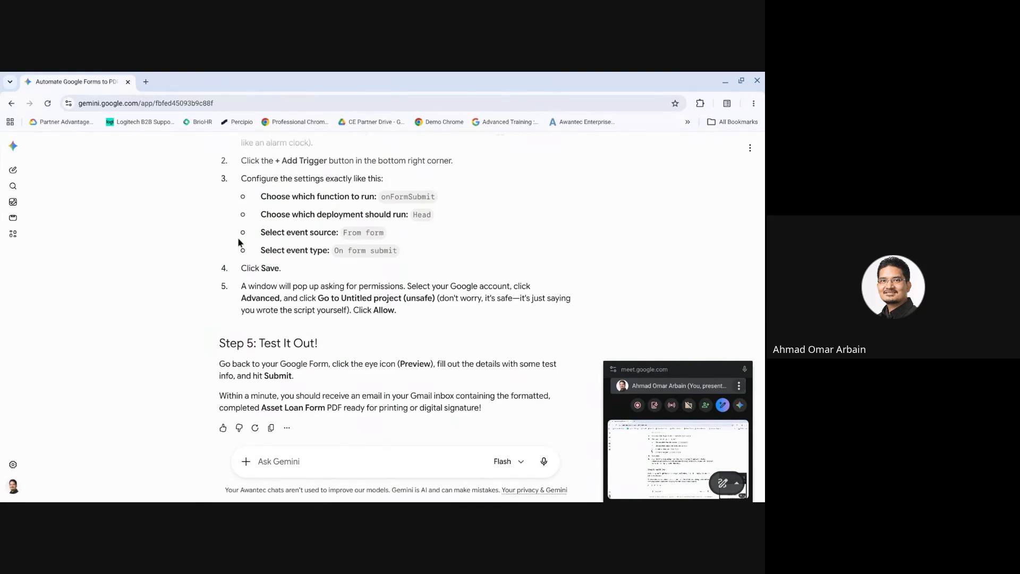
Draft a follow-up message to Gemini below its setup instructions, reading "Ada keluar error:", without sending it.
{"action": "scroll", "coordinate": [238, 242], "scroll_direction": "up", "scroll_amount": 5}
{"action": "scroll", "coordinate": [238, 243], "scroll_direction": "down", "scroll_amount": 5}
{"action": "scroll", "coordinate": [395, 314], "scroll_direction": "up", "scroll_amount": 3}
{"action": "scroll", "coordinate": [396, 313], "scroll_direction": "down", "scroll_amount": 3}
{"action": "left_click", "coordinate": [286, 463]}
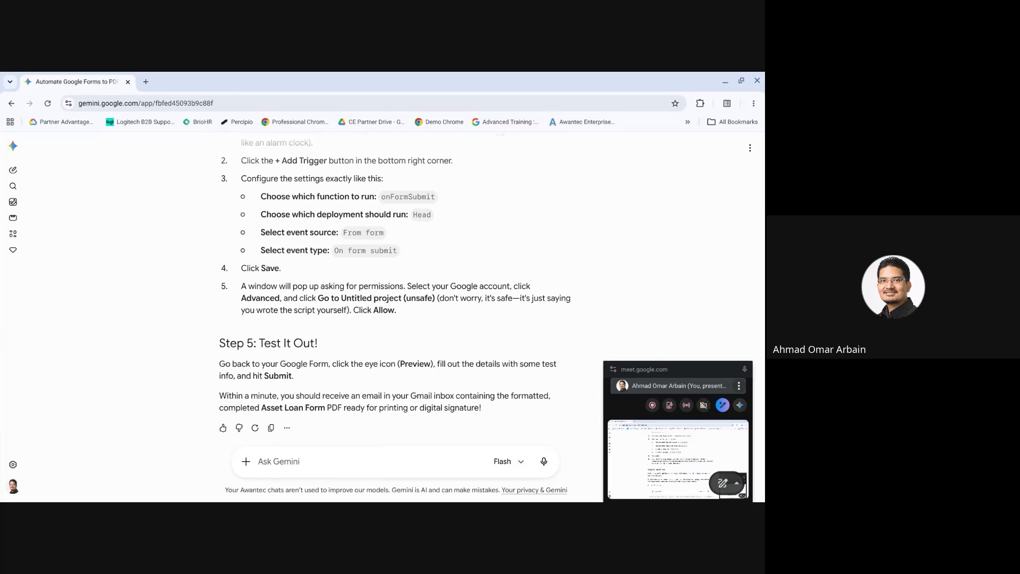
{"action": "type", "text": "Ada keluar erro"}
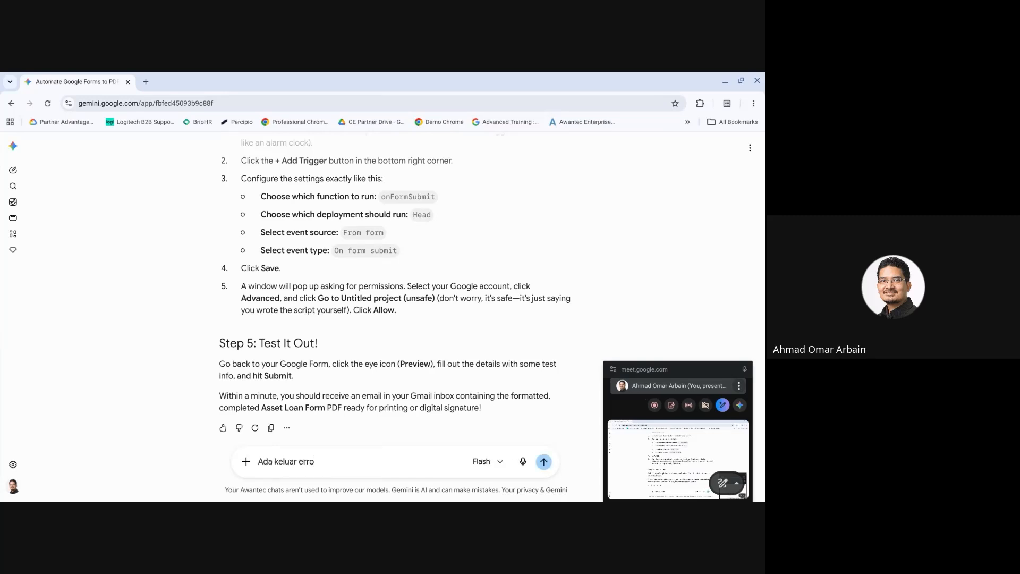
{"action": "type", "text": "r:"}
Highlight the YOUR_GOOGLE_DOC_TEMPLATE_ID_HERE placeholder in Gemini's onFormSubmit script, and close the Gemini window.
{"action": "scroll", "coordinate": [365, 425], "scroll_direction": "up", "scroll_amount": 10}
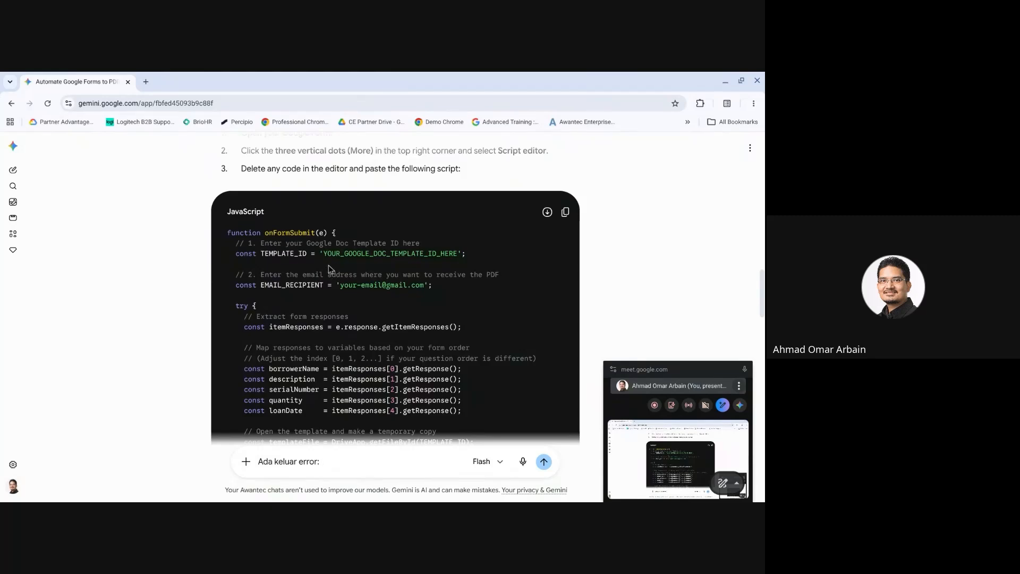
{"action": "left_click_drag", "start_coordinate": [324, 255], "coordinate": [458, 256]}
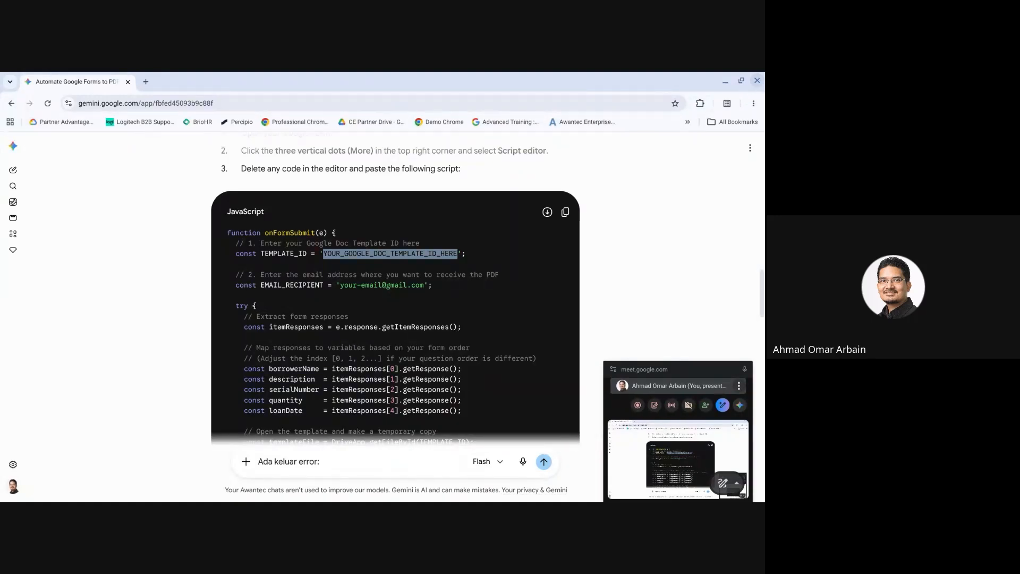
{"action": "left_click", "coordinate": [757, 80]}
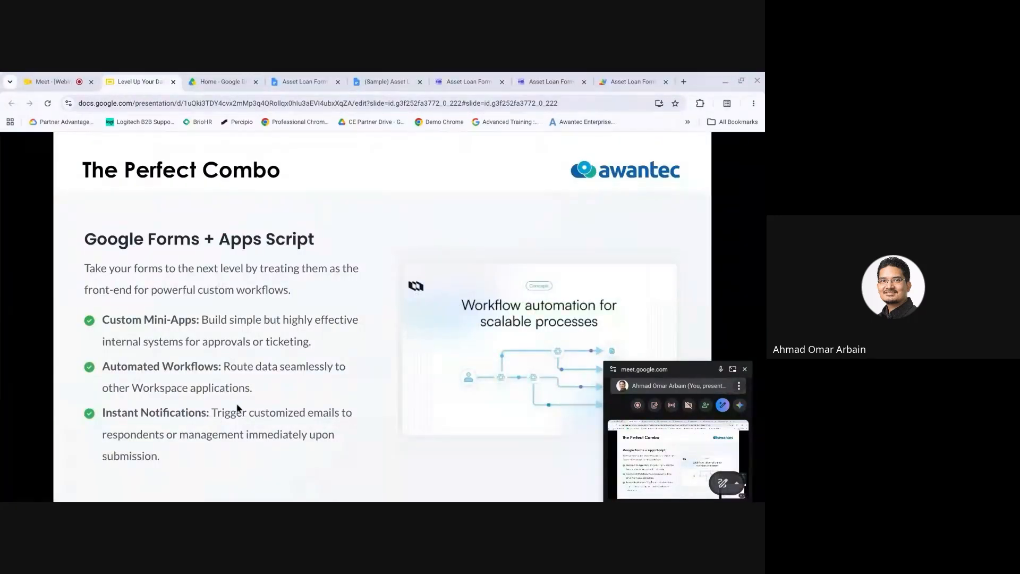
Advance the presentation to the Help and Support slide and go back to the Go Fully Digital slide.
{"action": "left_click", "coordinate": [147, 442]}
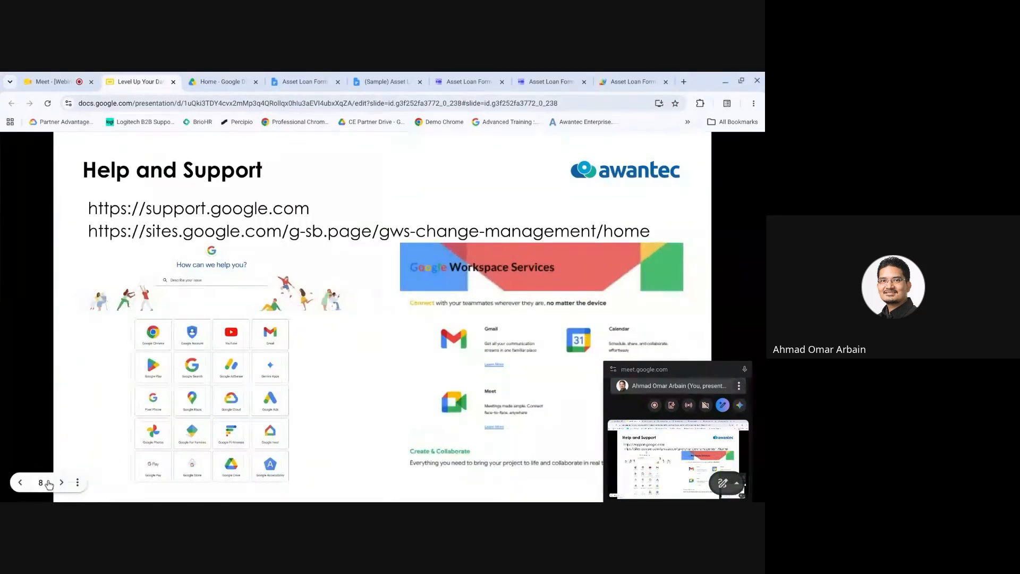
{"action": "left_click", "coordinate": [24, 483]}
{"action": "left_click", "coordinate": [24, 483]}
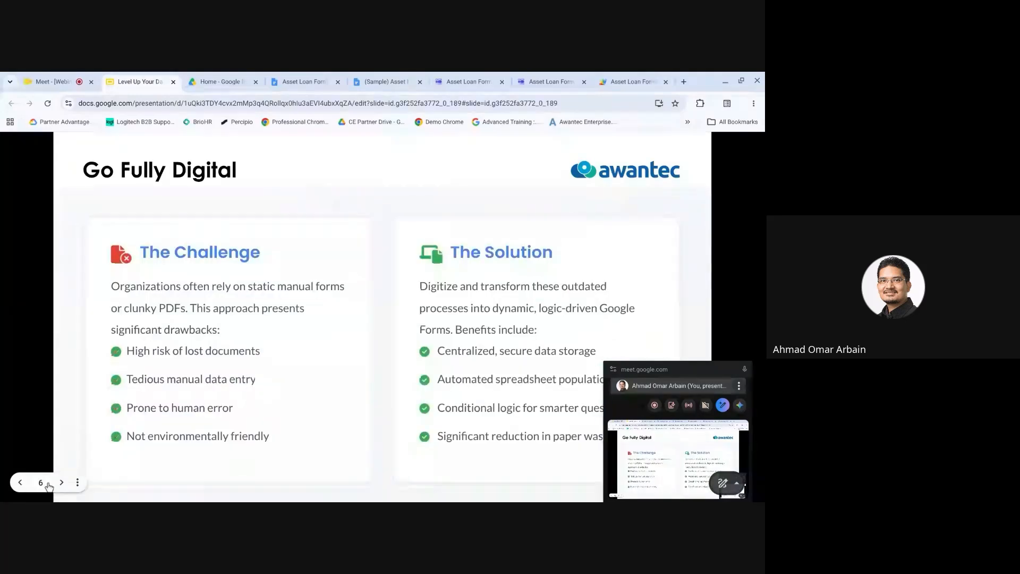
Advance the presentation through the Help and Support slide to the Our Youtube Channel slide.
{"action": "left_click", "coordinate": [62, 483]}
{"action": "left_click", "coordinate": [61, 484]}
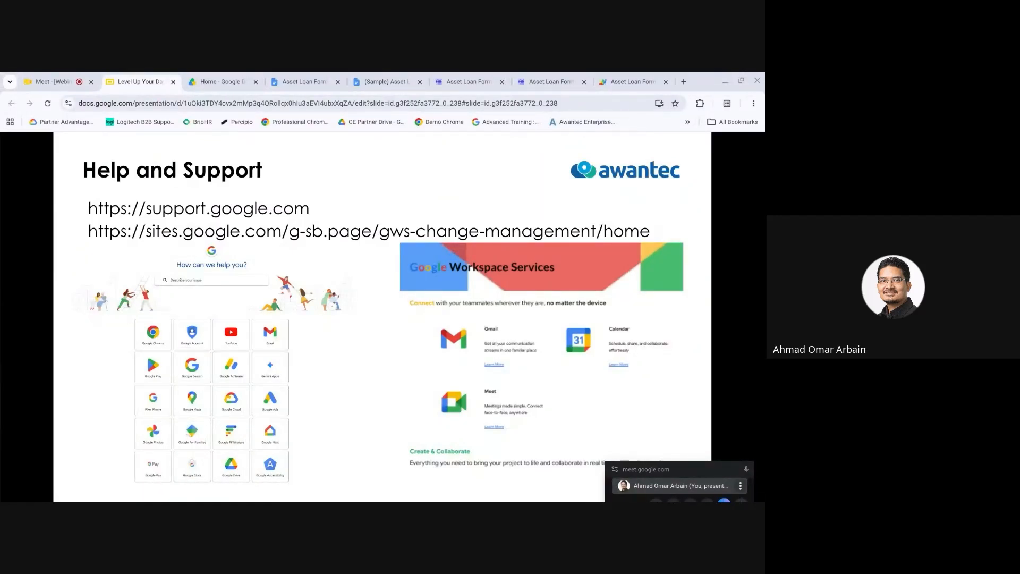
{"action": "mouse_move", "coordinate": [98, 495]}
{"action": "left_click", "coordinate": [61, 482]}
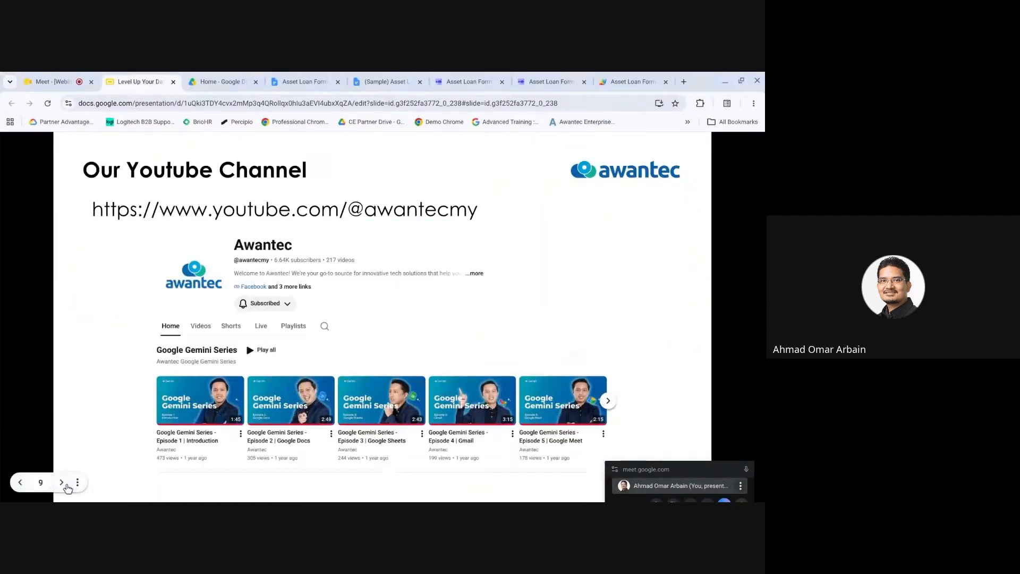